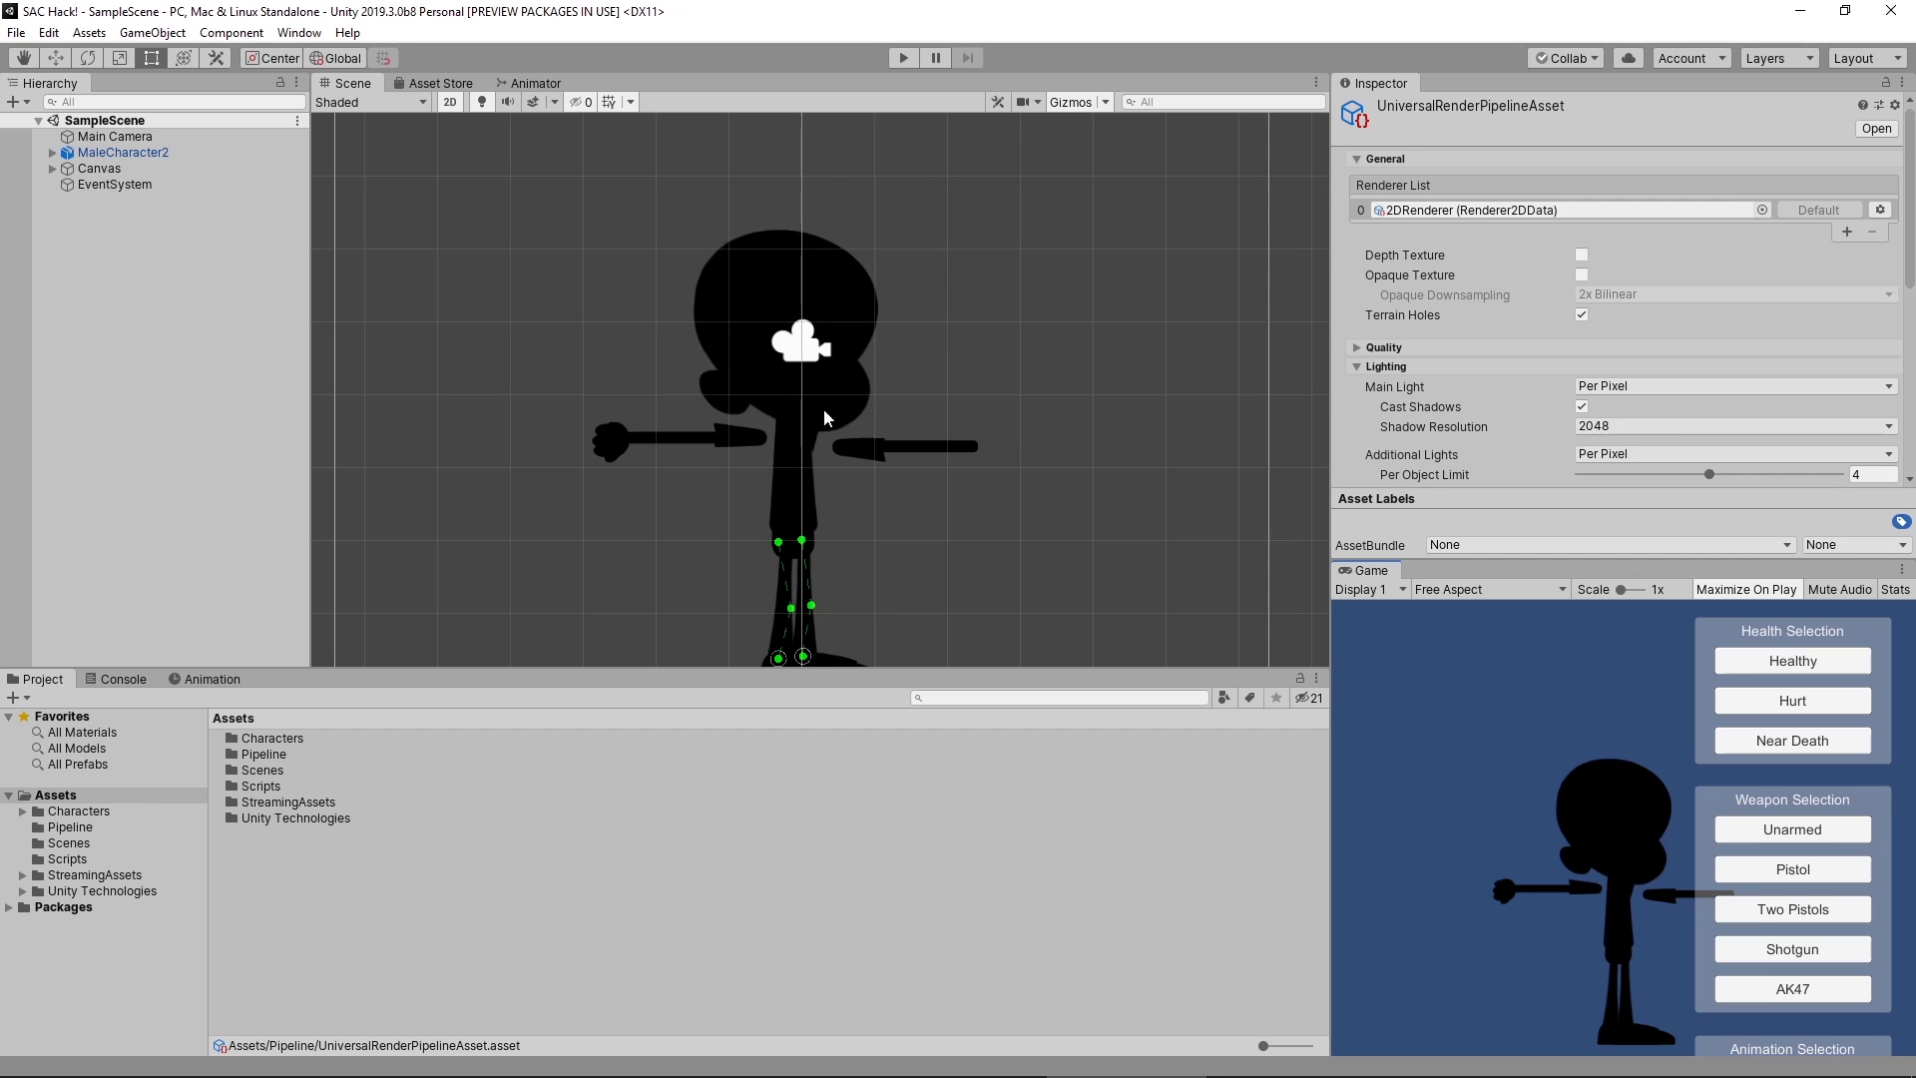
# - Test the scene in Play mode: walk, cycle pistol, two pistols, shotgun, AK47, then stop
pyautogui.click(901, 60)
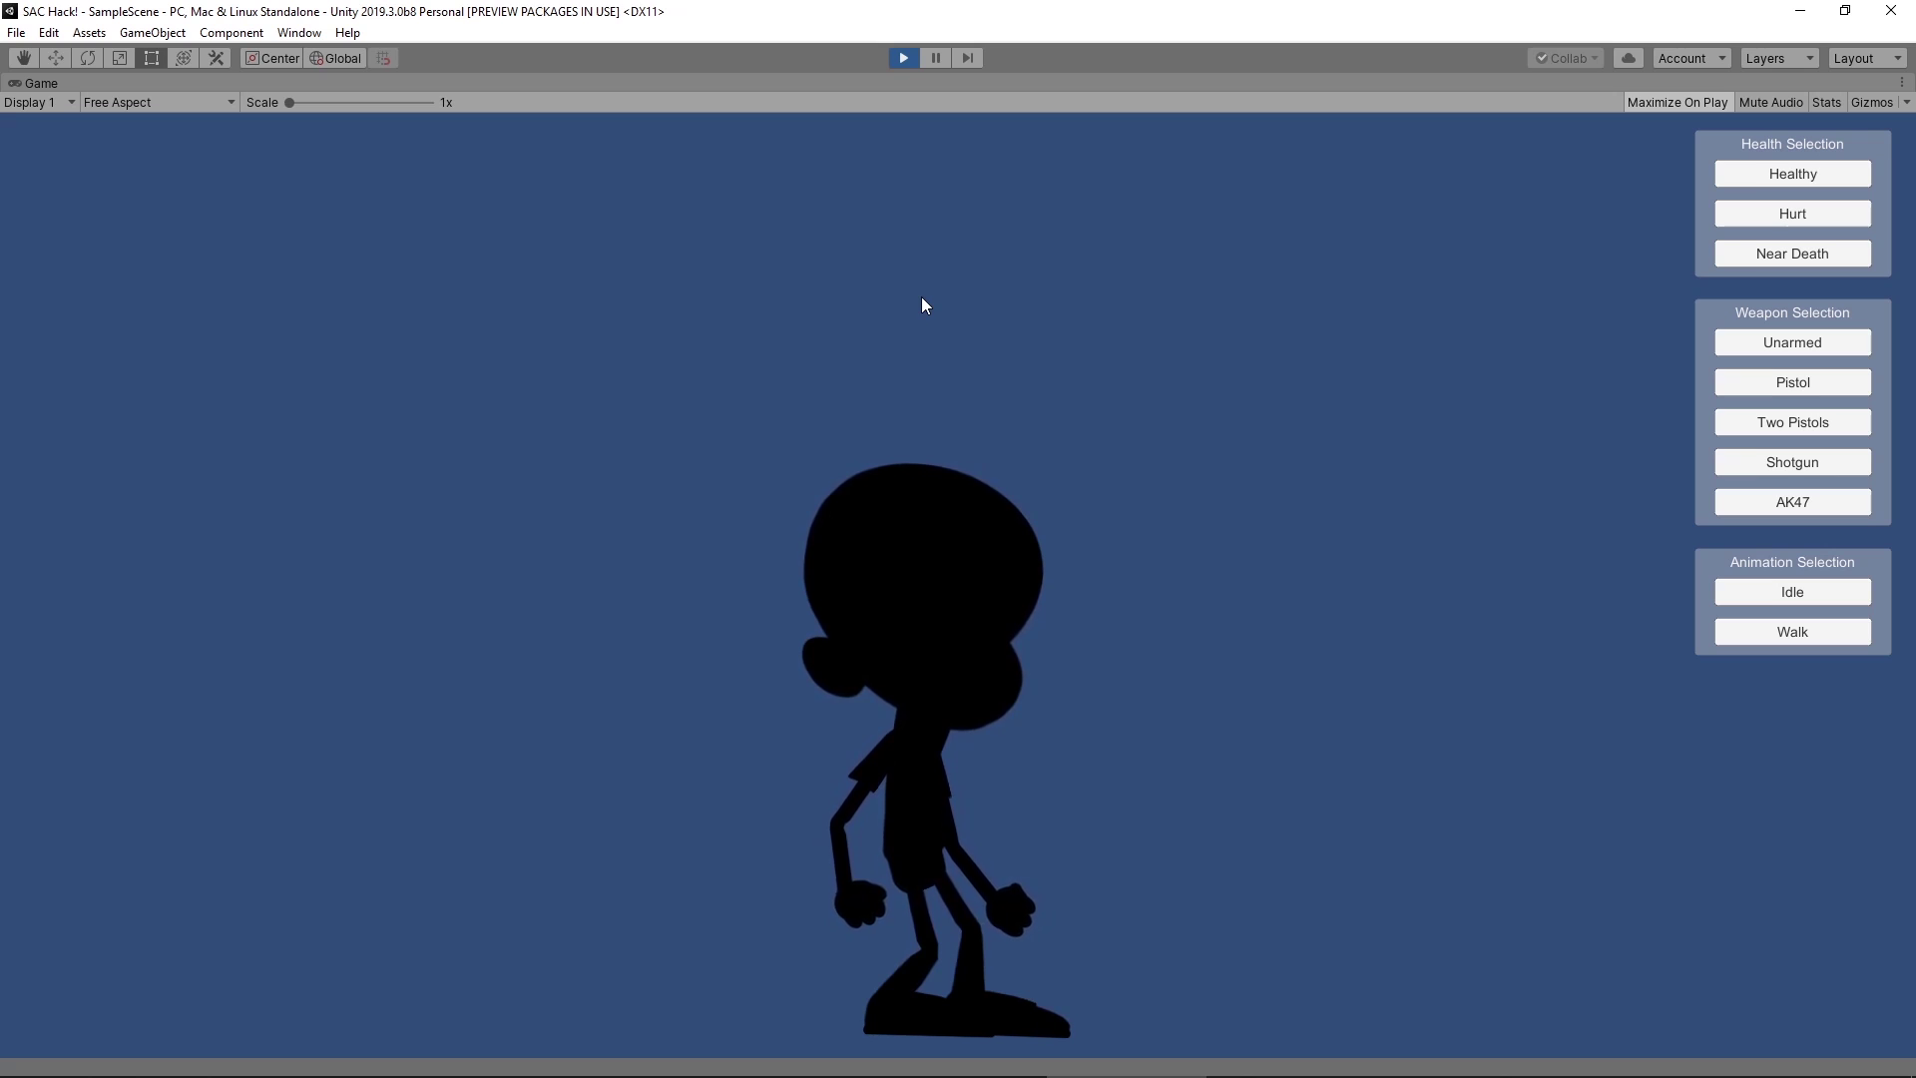
pyautogui.click(1805, 635)
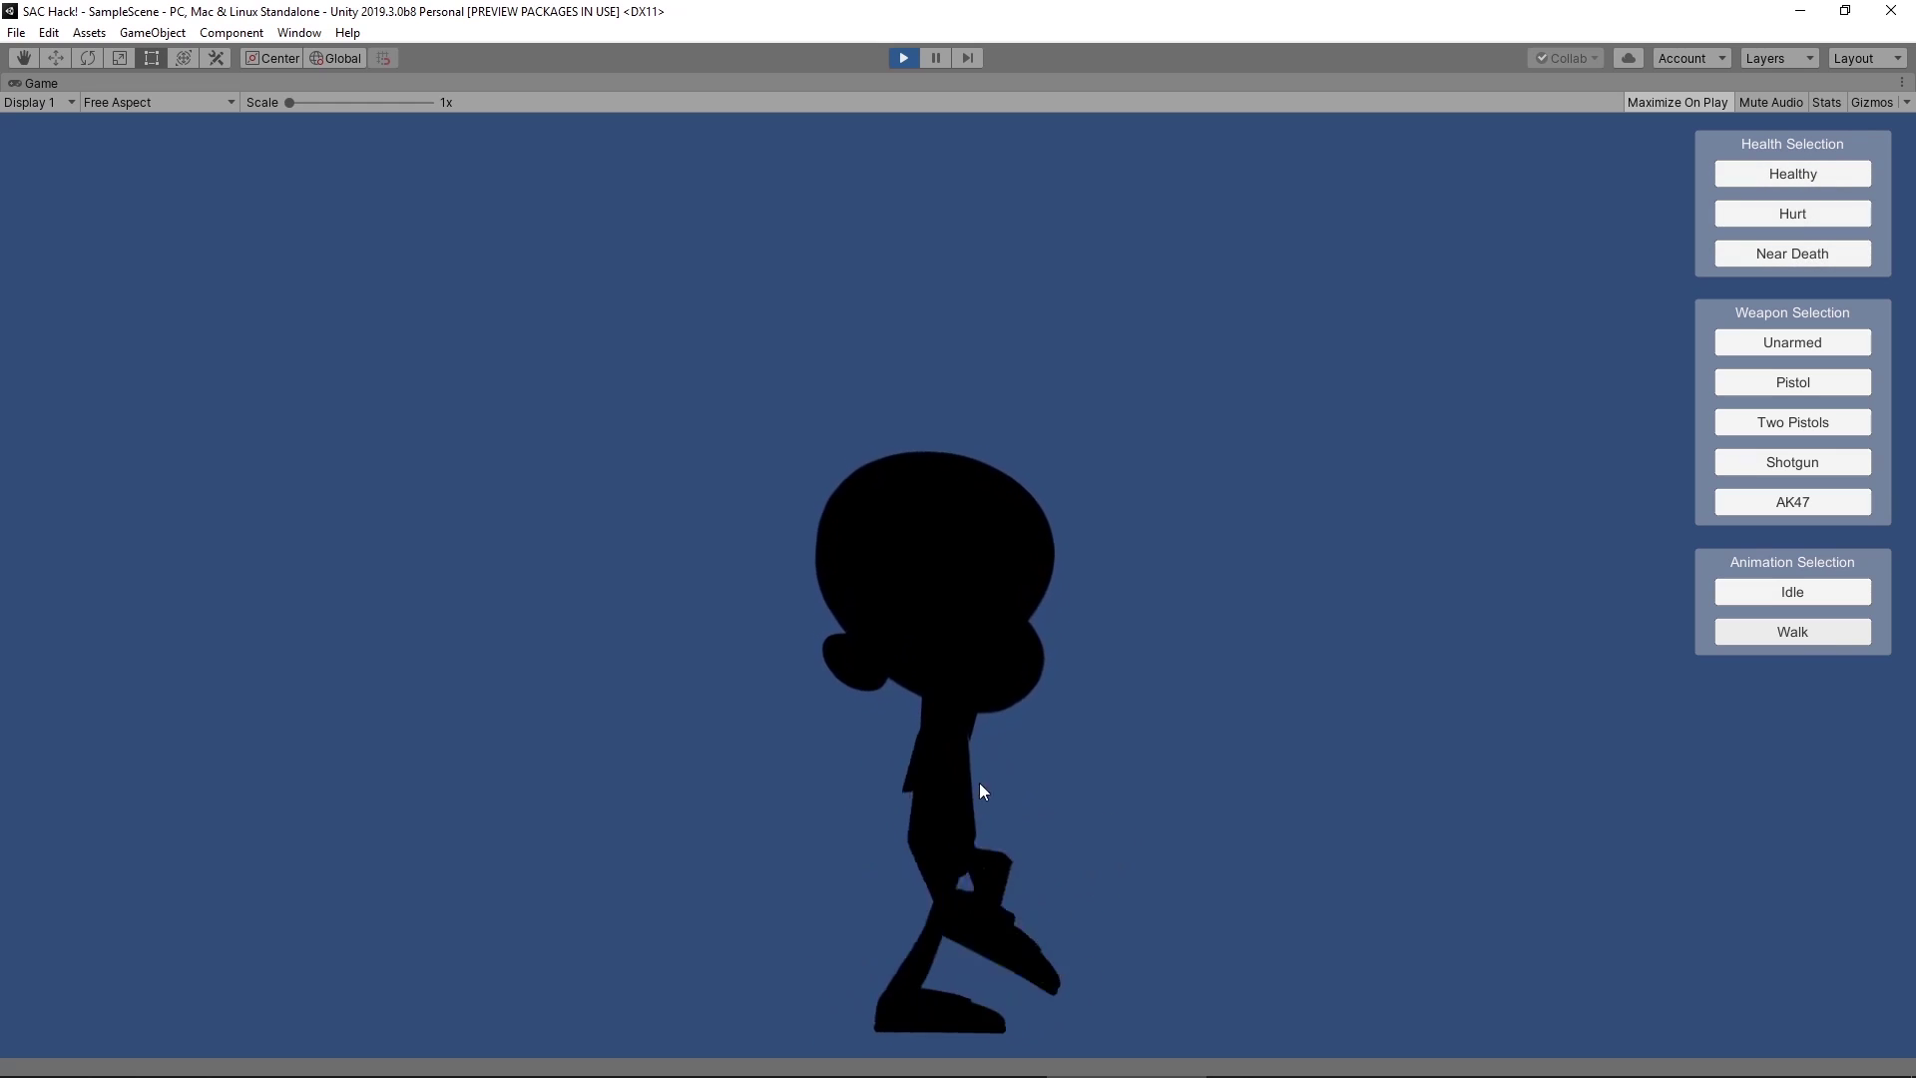
pyautogui.click(1809, 381)
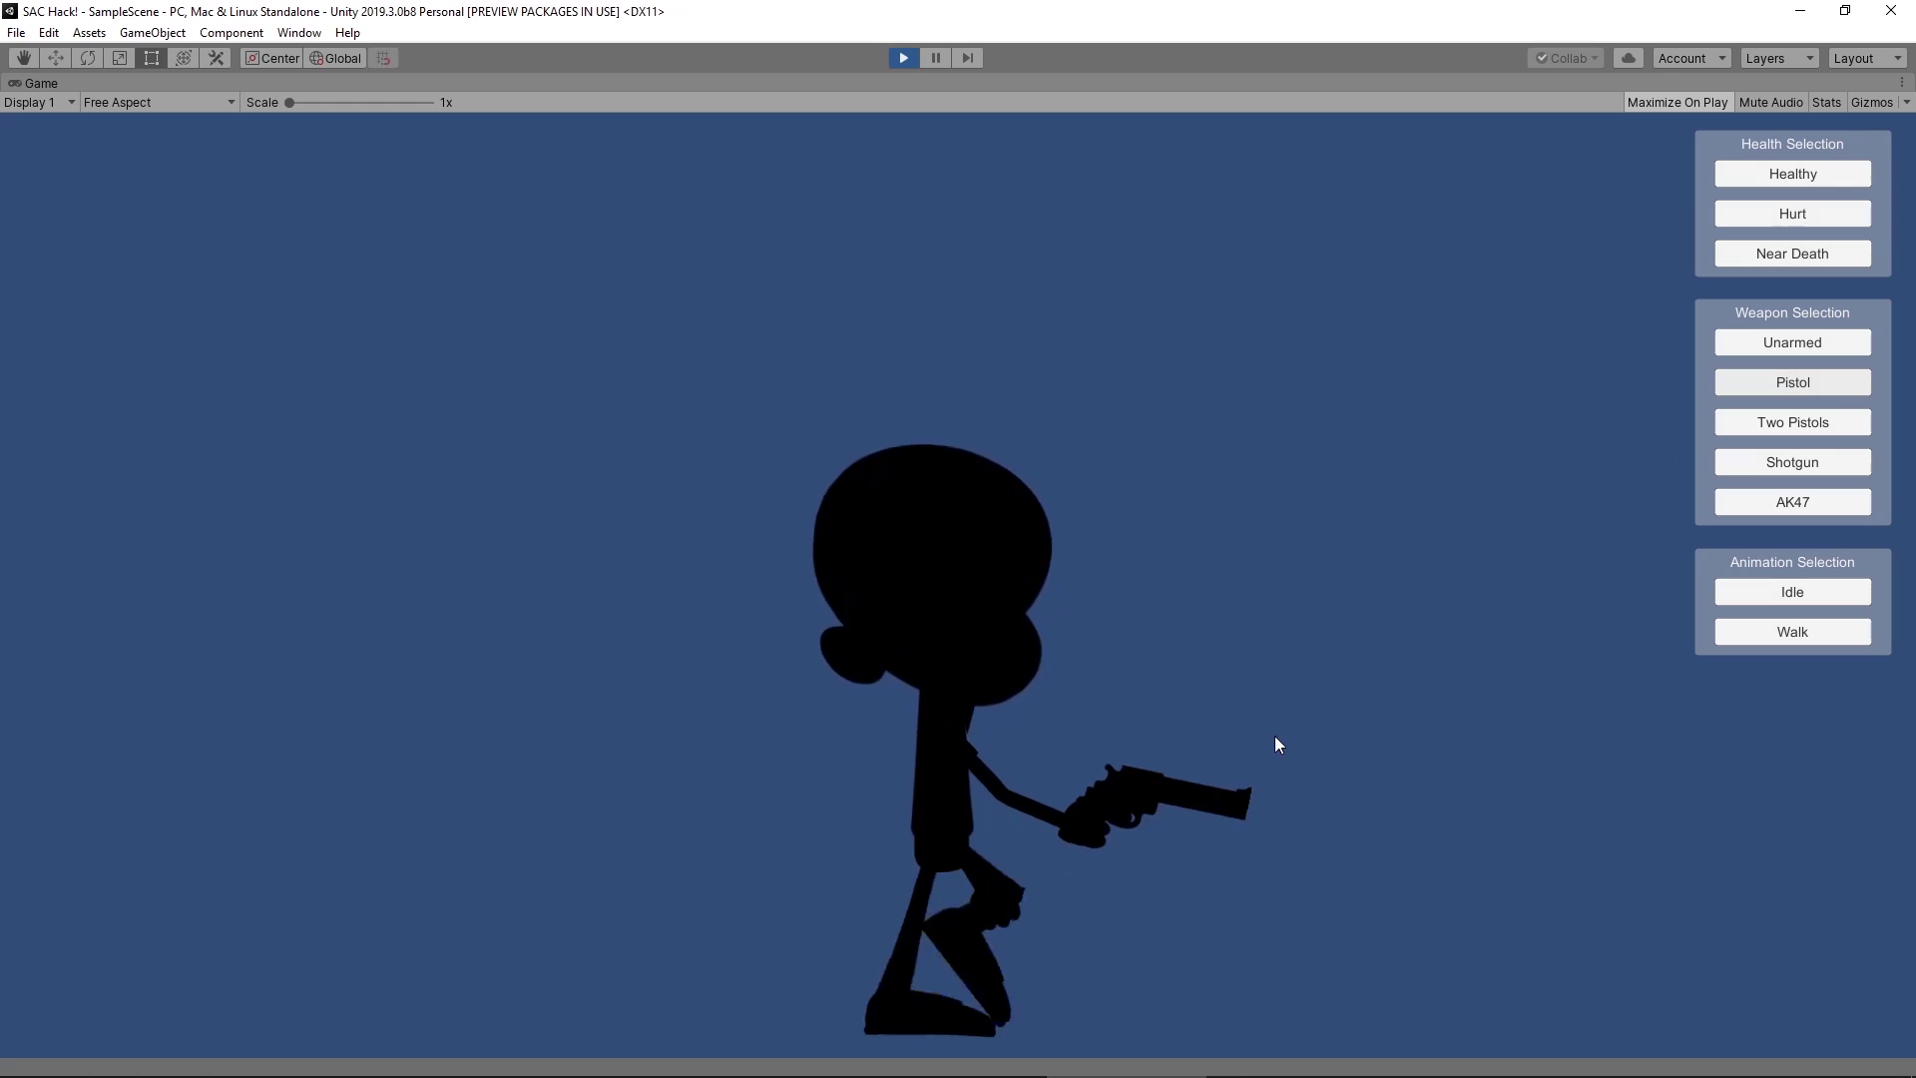
pyautogui.click(1804, 422)
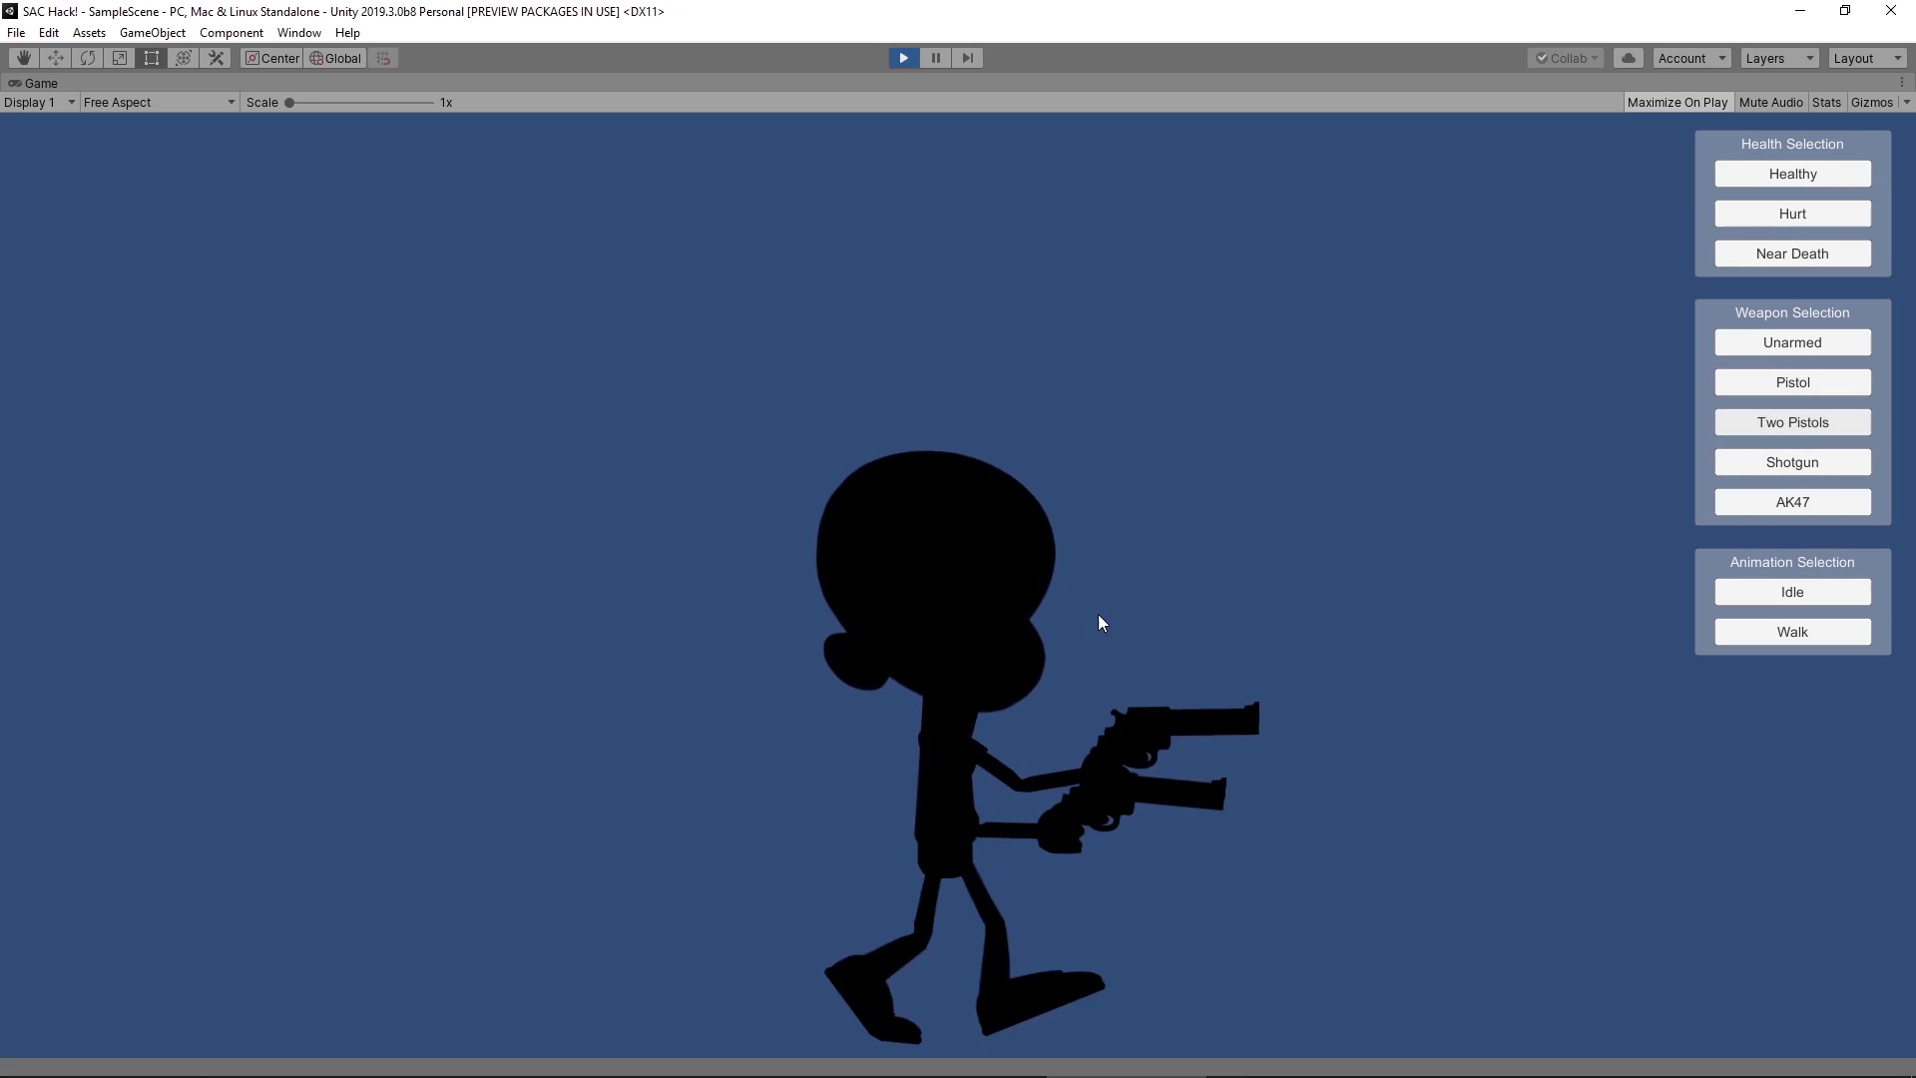
pyautogui.click(1799, 460)
pyautogui.click(1797, 506)
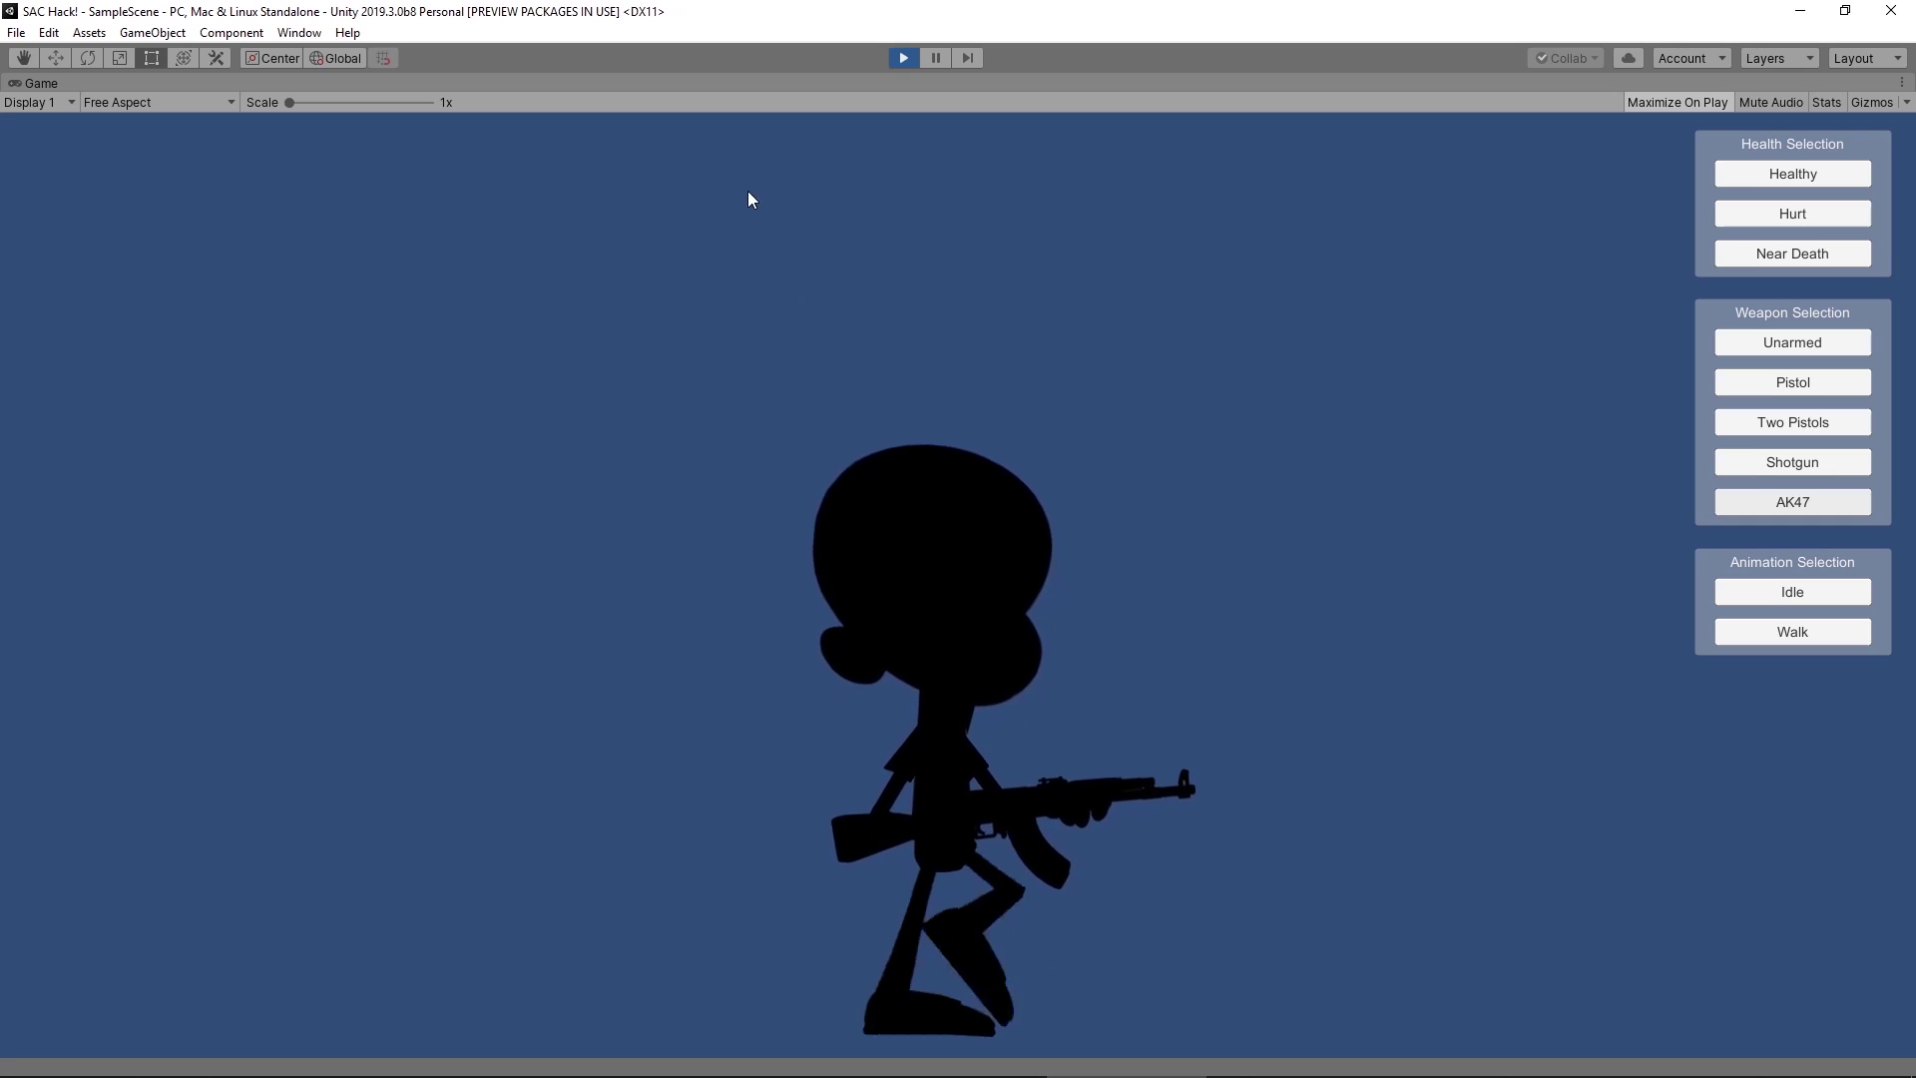
pyautogui.click(902, 58)
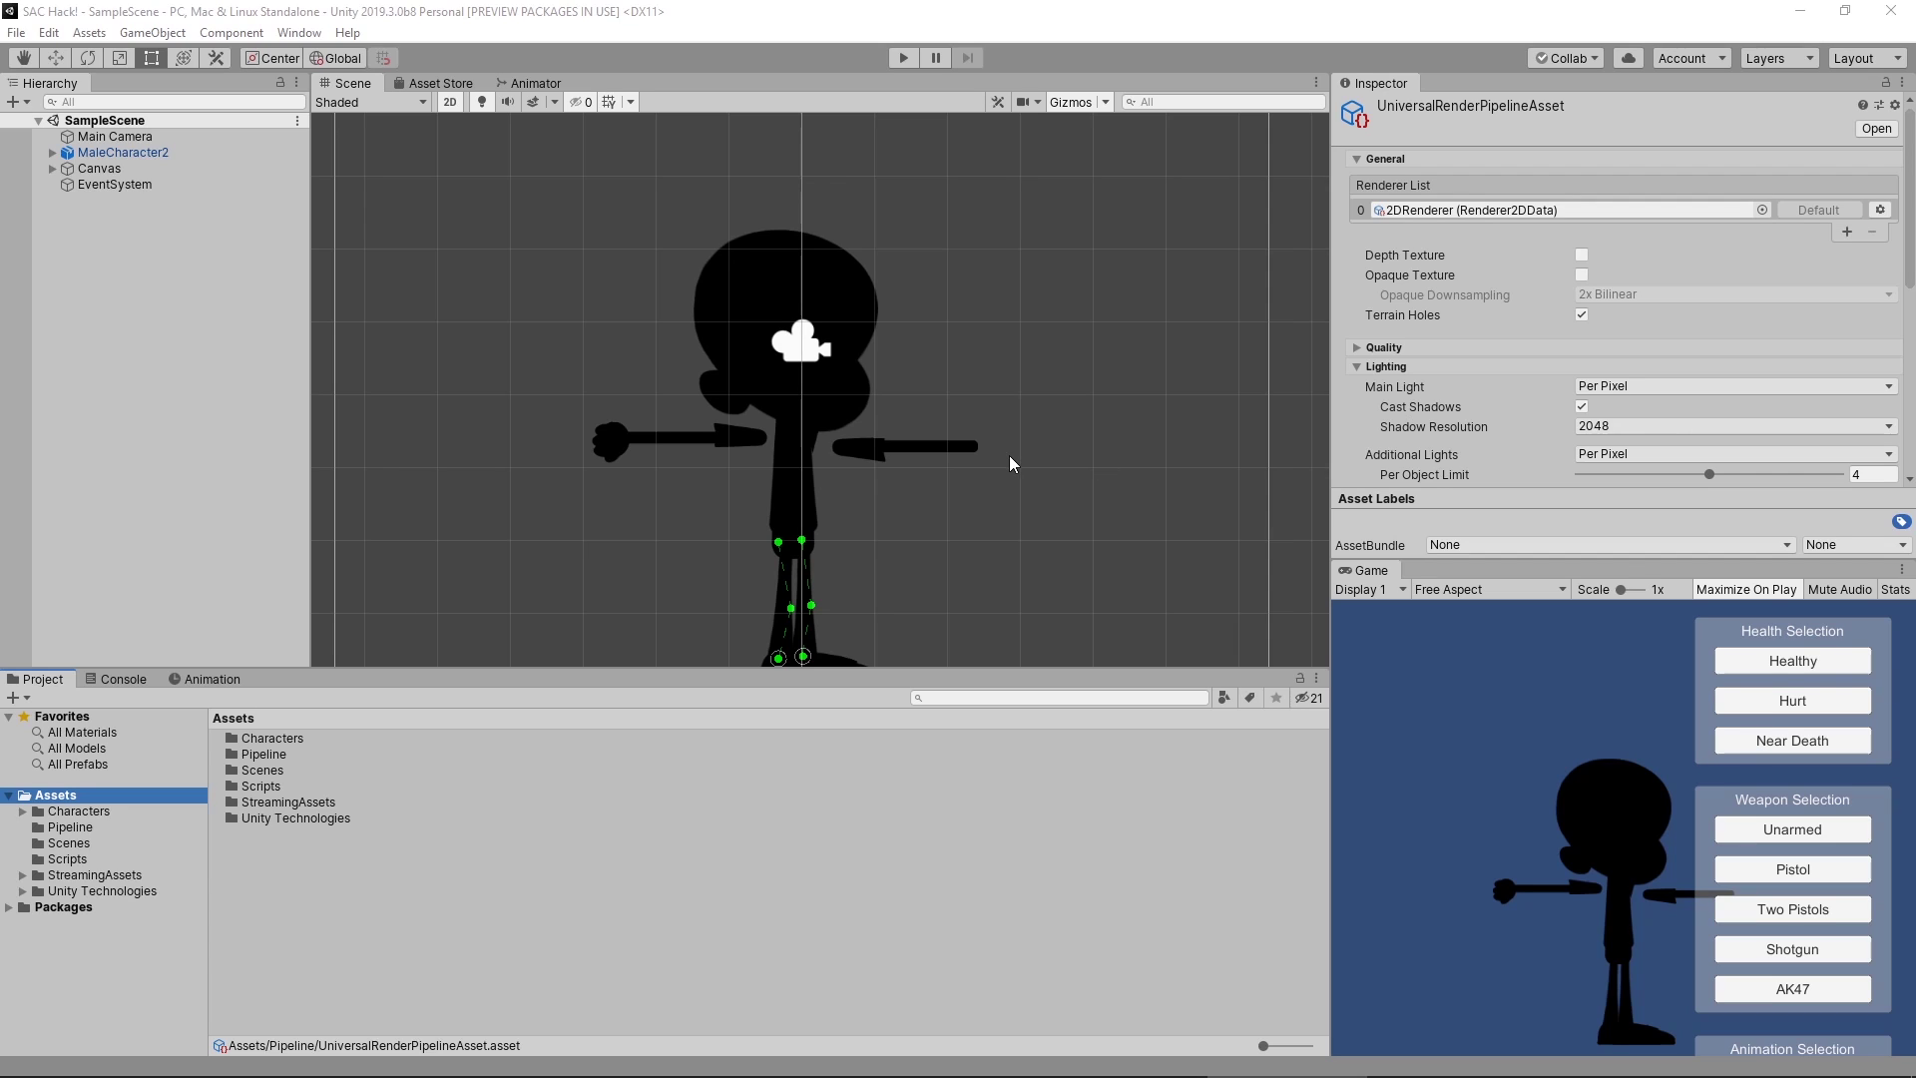
# - Open the Package Manager and select Lightweight RP 7.1.5 in the package list
pyautogui.click(302, 34)
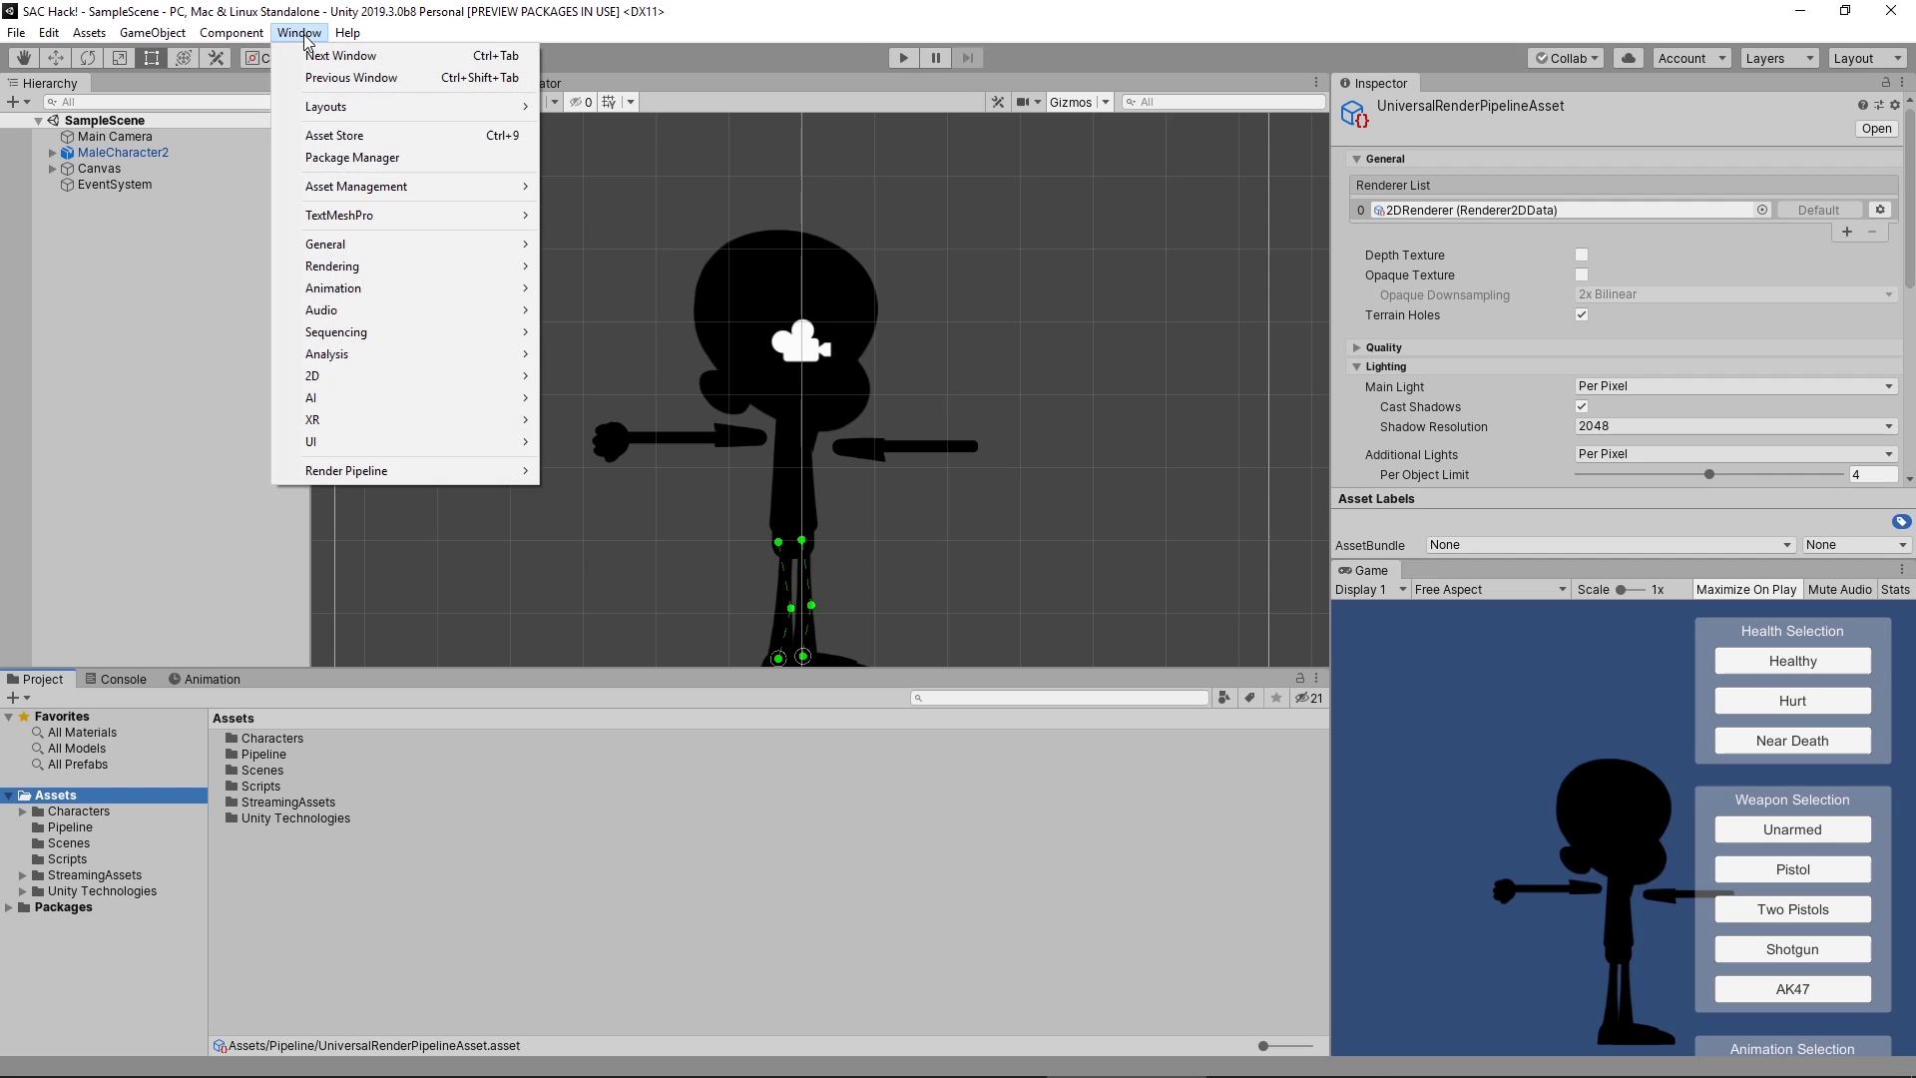
pyautogui.click(337, 158)
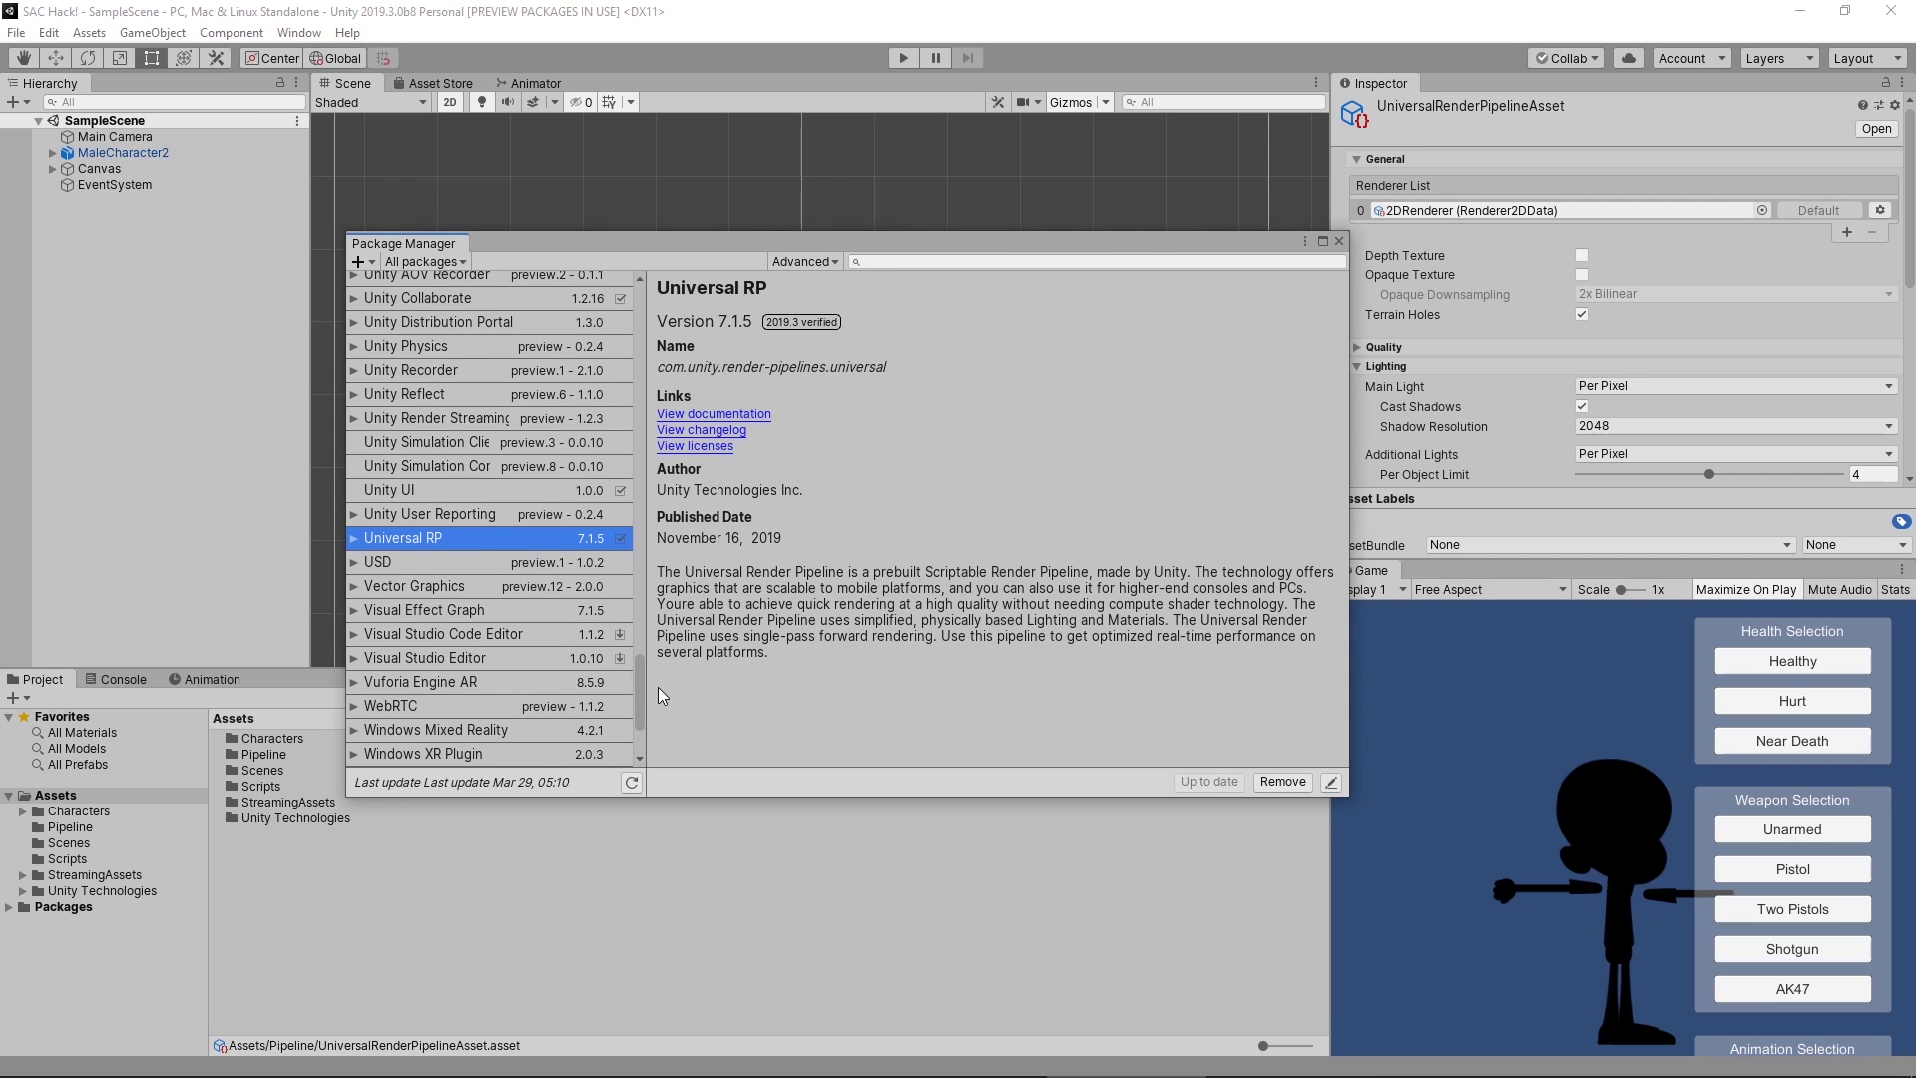
pyautogui.moveTo(635, 681); pyautogui.dragTo(645, 496)
pyautogui.click(457, 523)
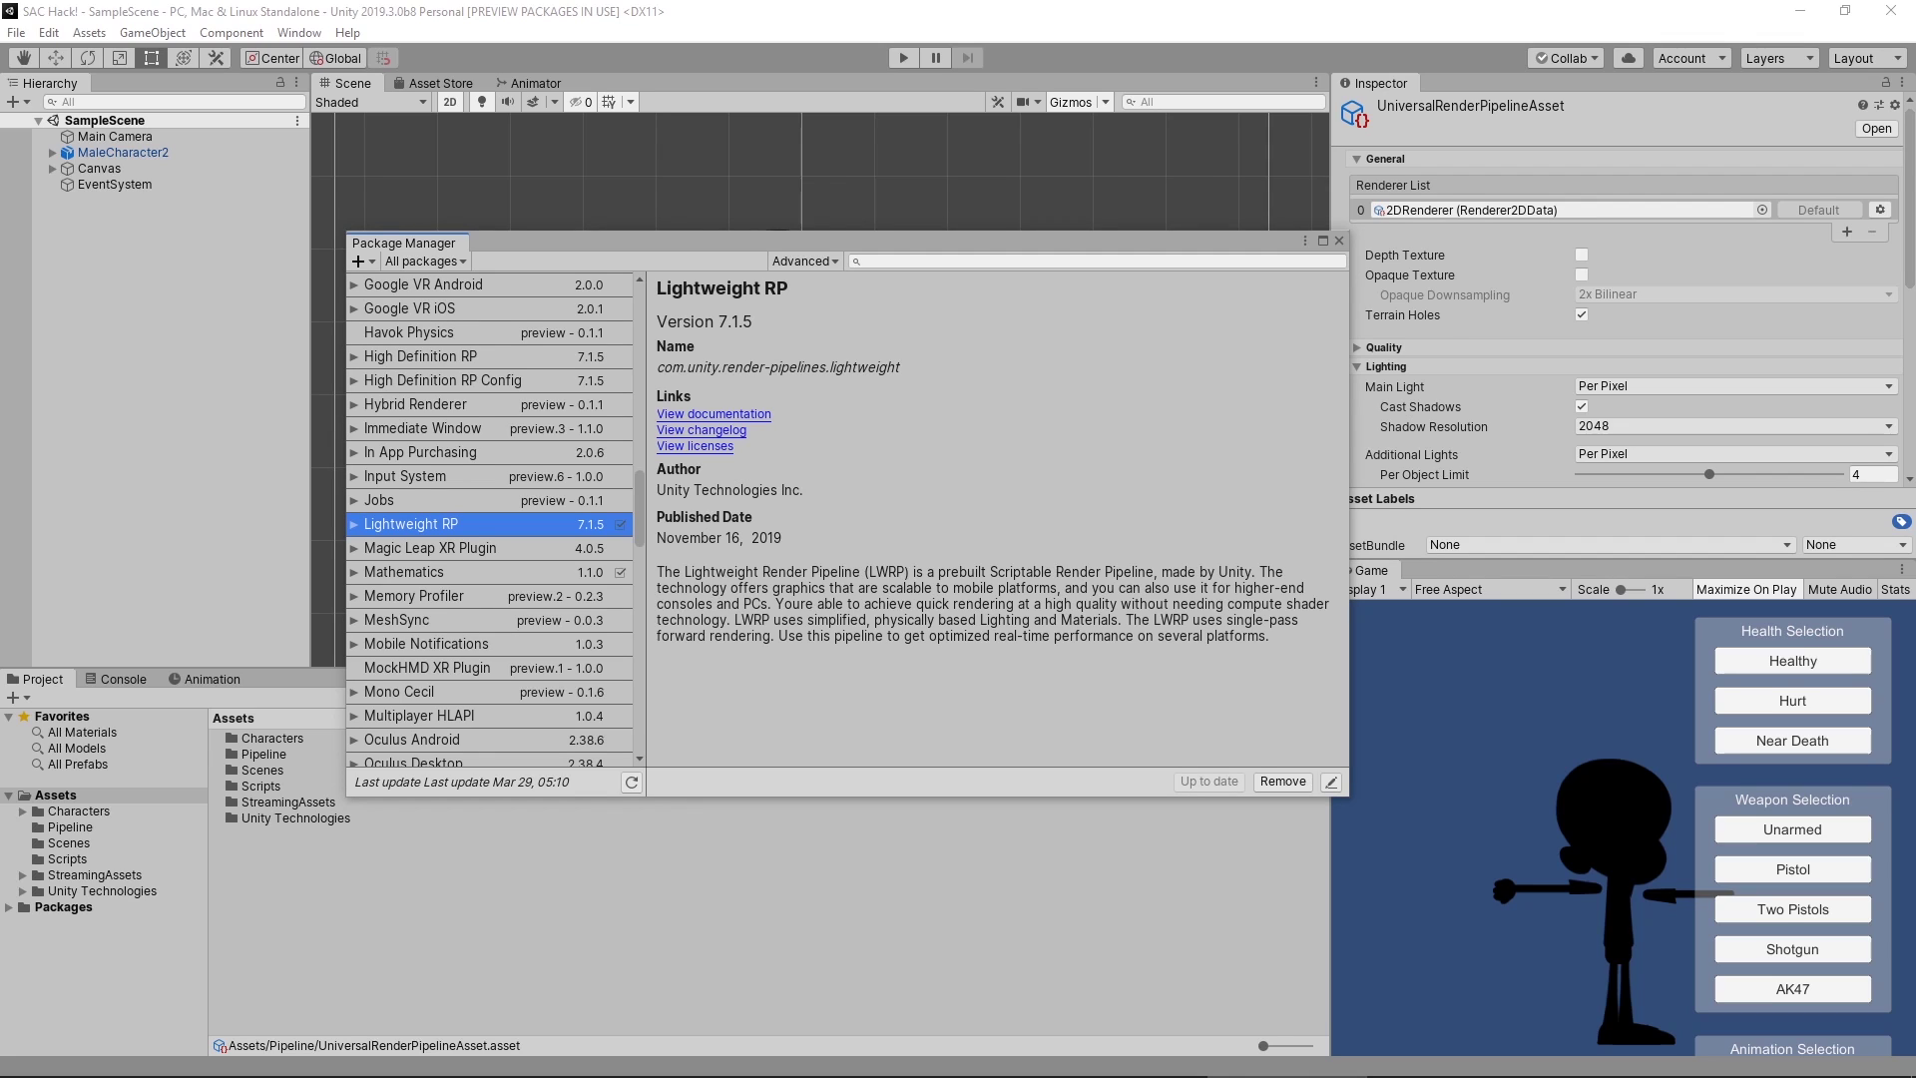
# - Close the Package Manager, open the Pipeline folder and browse the Universal Render Pipeline create options
pyautogui.click(1340, 241)
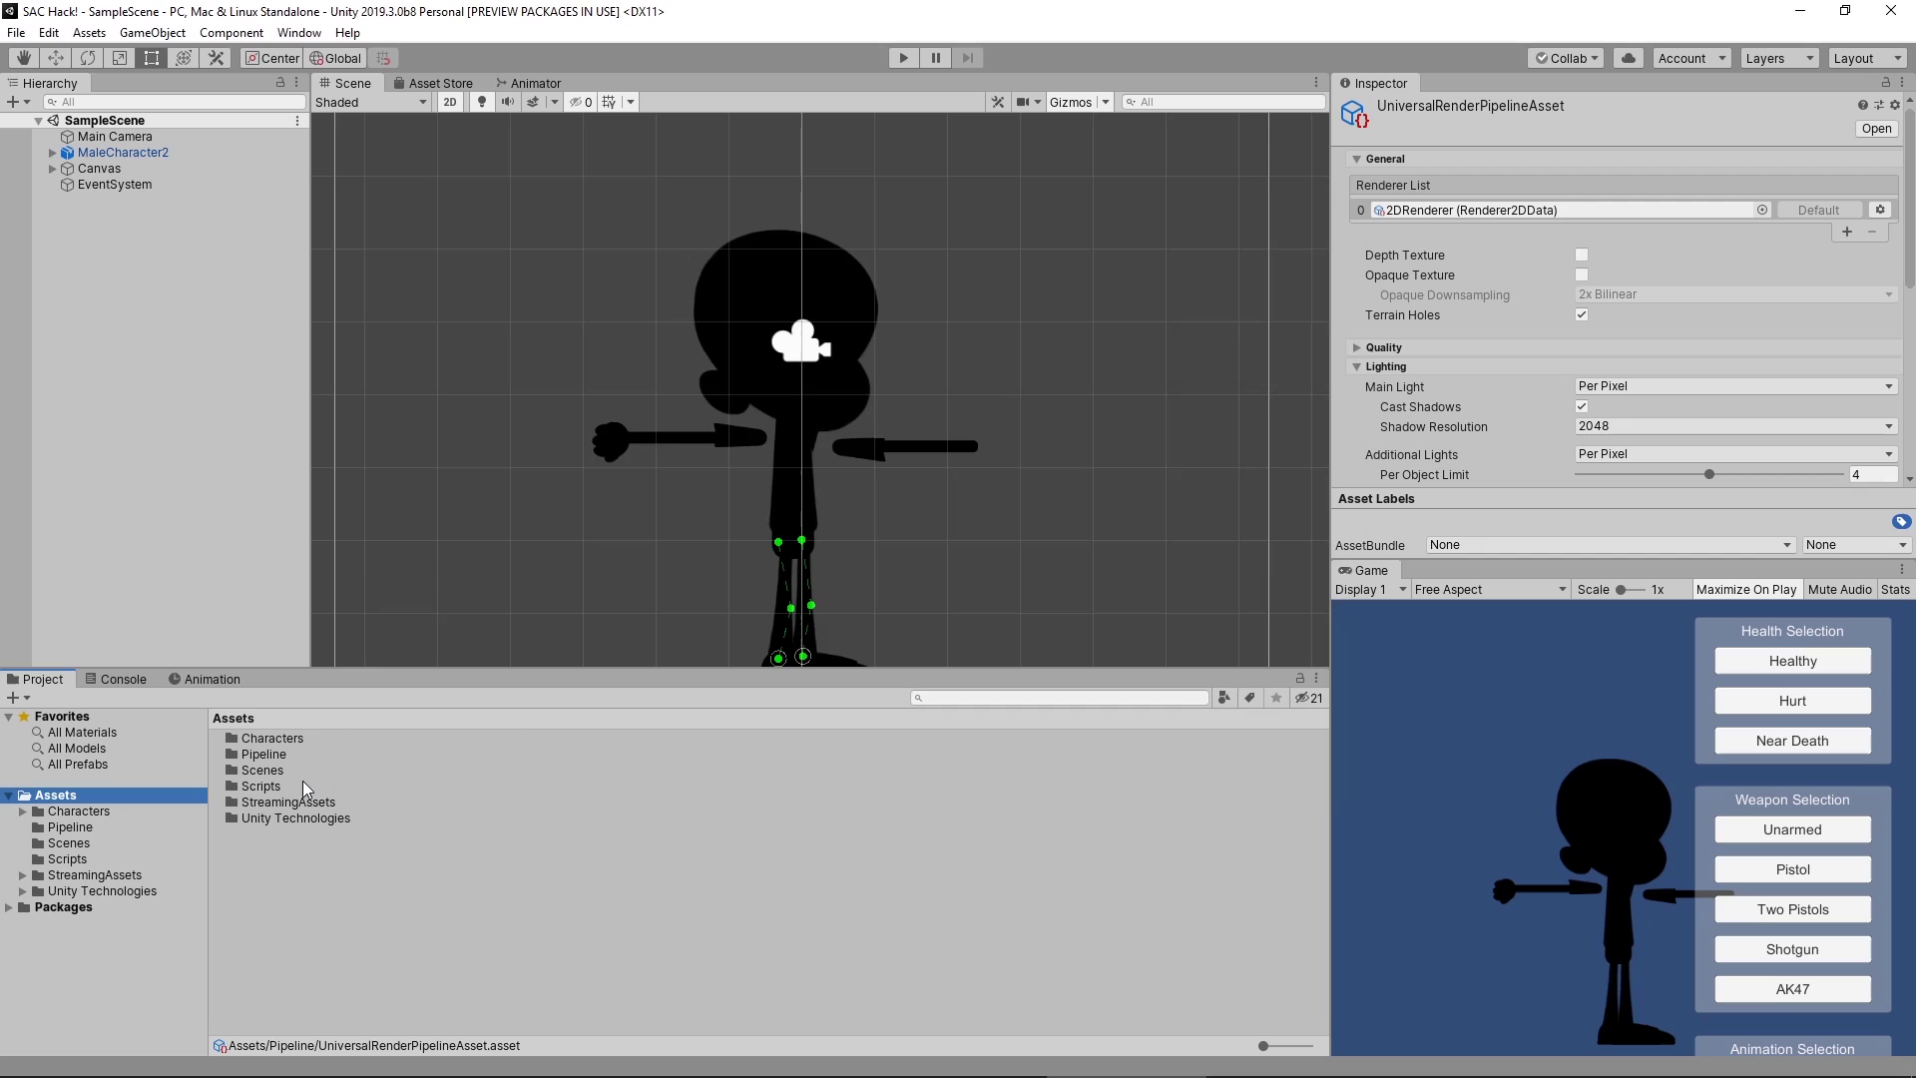
pyautogui.doubleClick(264, 754)
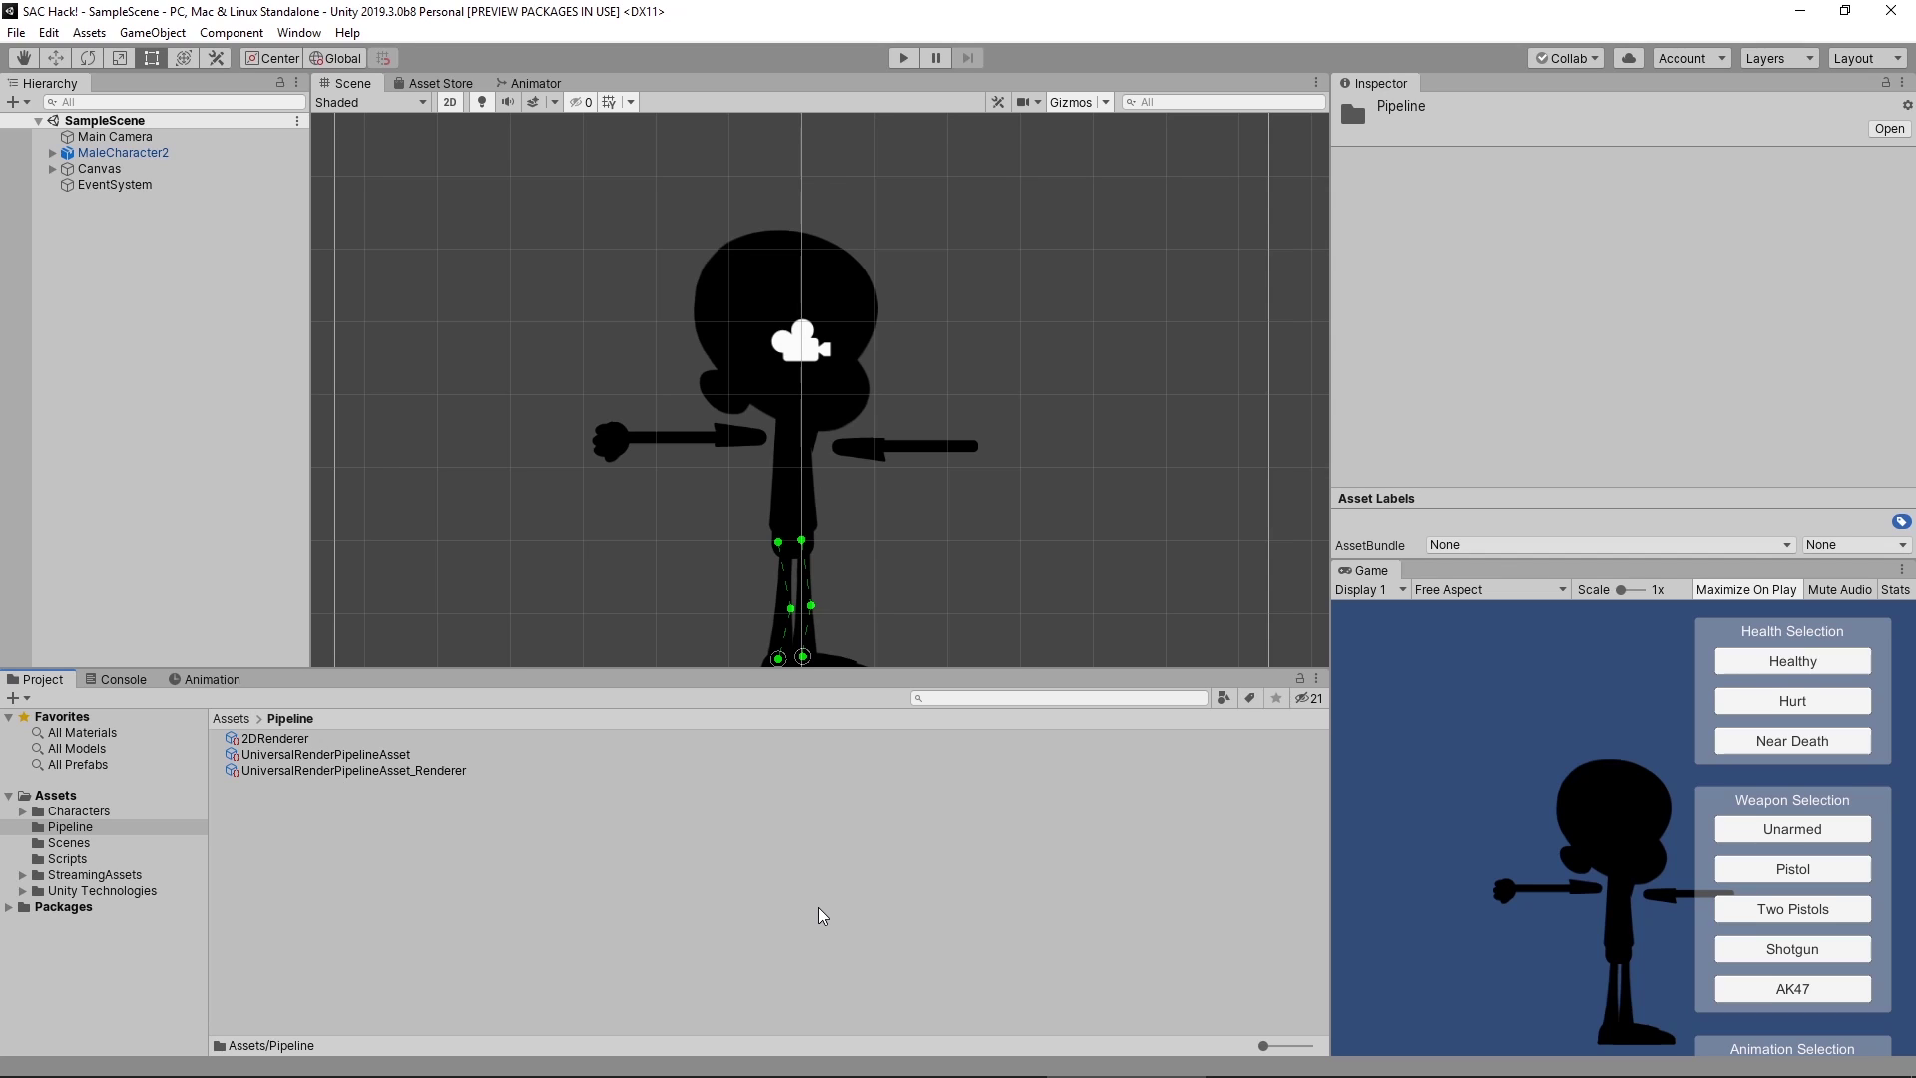
pyautogui.click(25, 699)
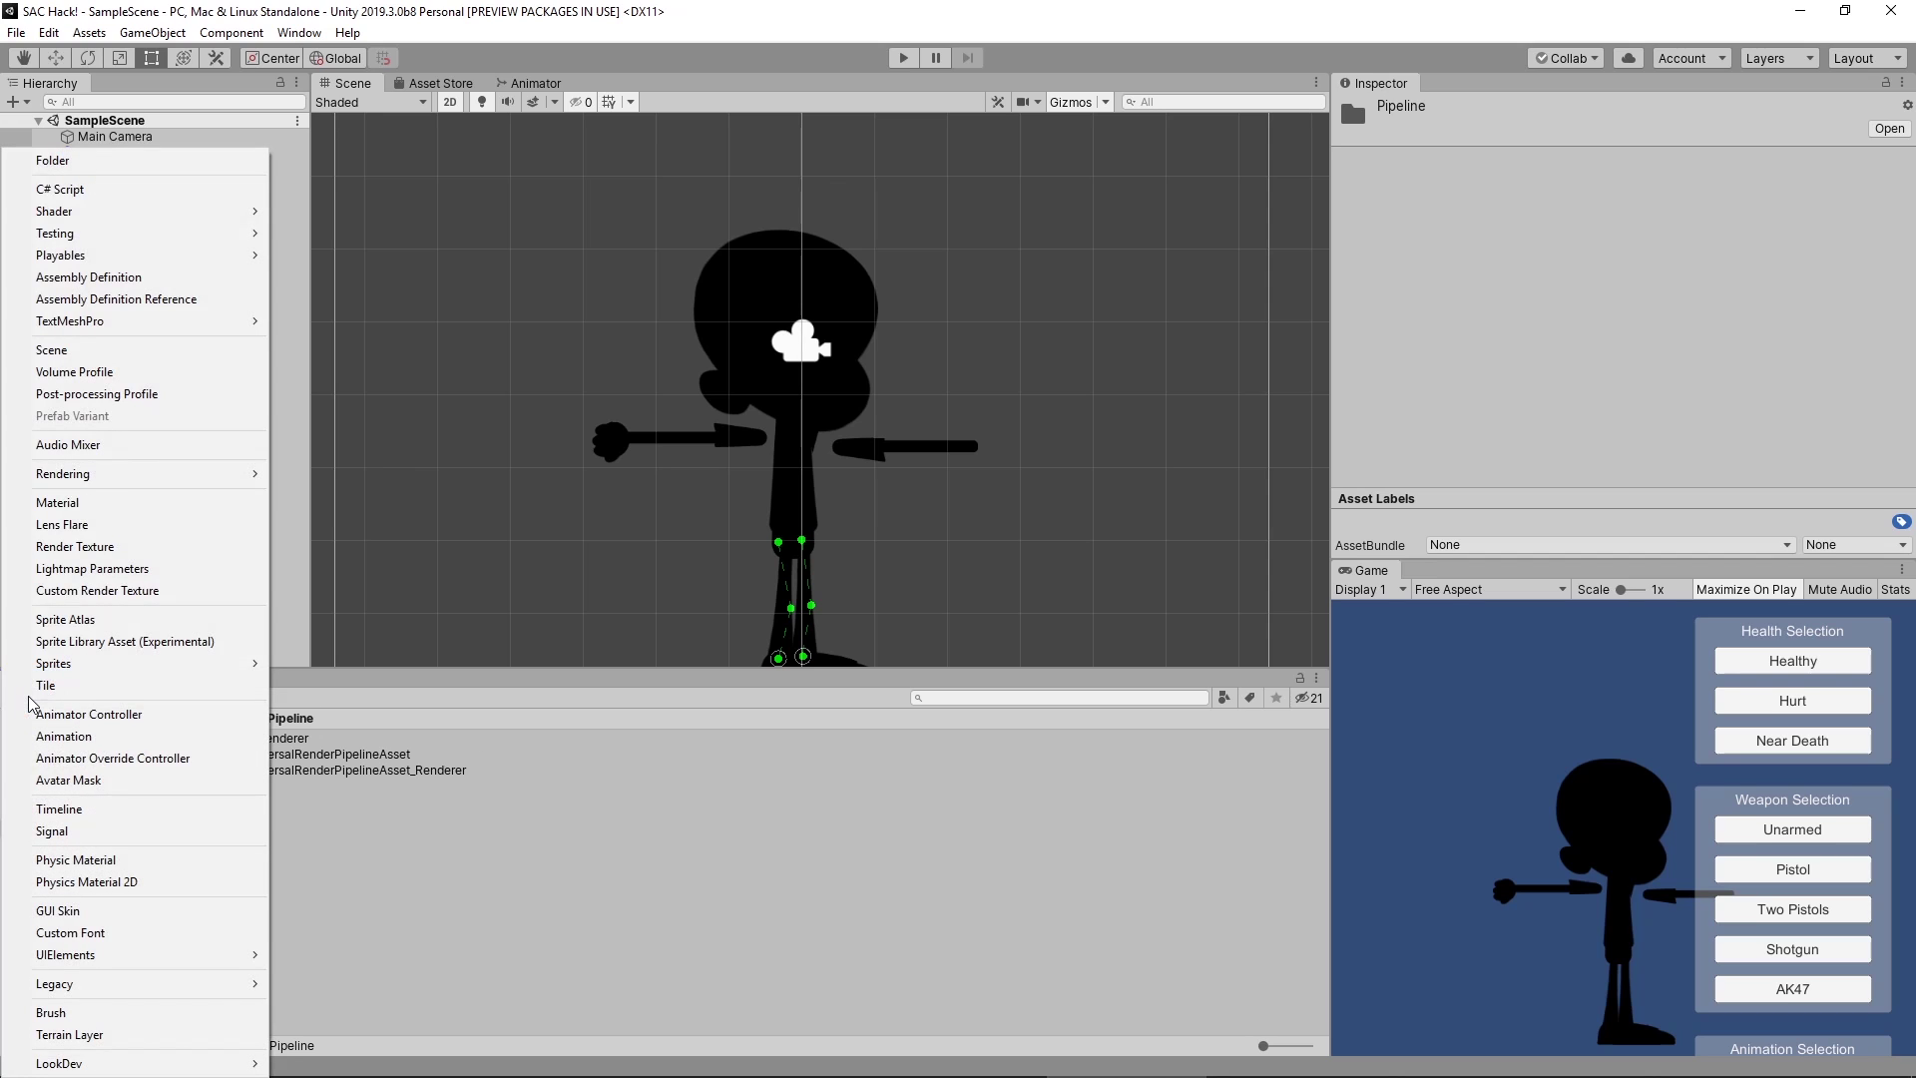
pyautogui.moveTo(160, 485)
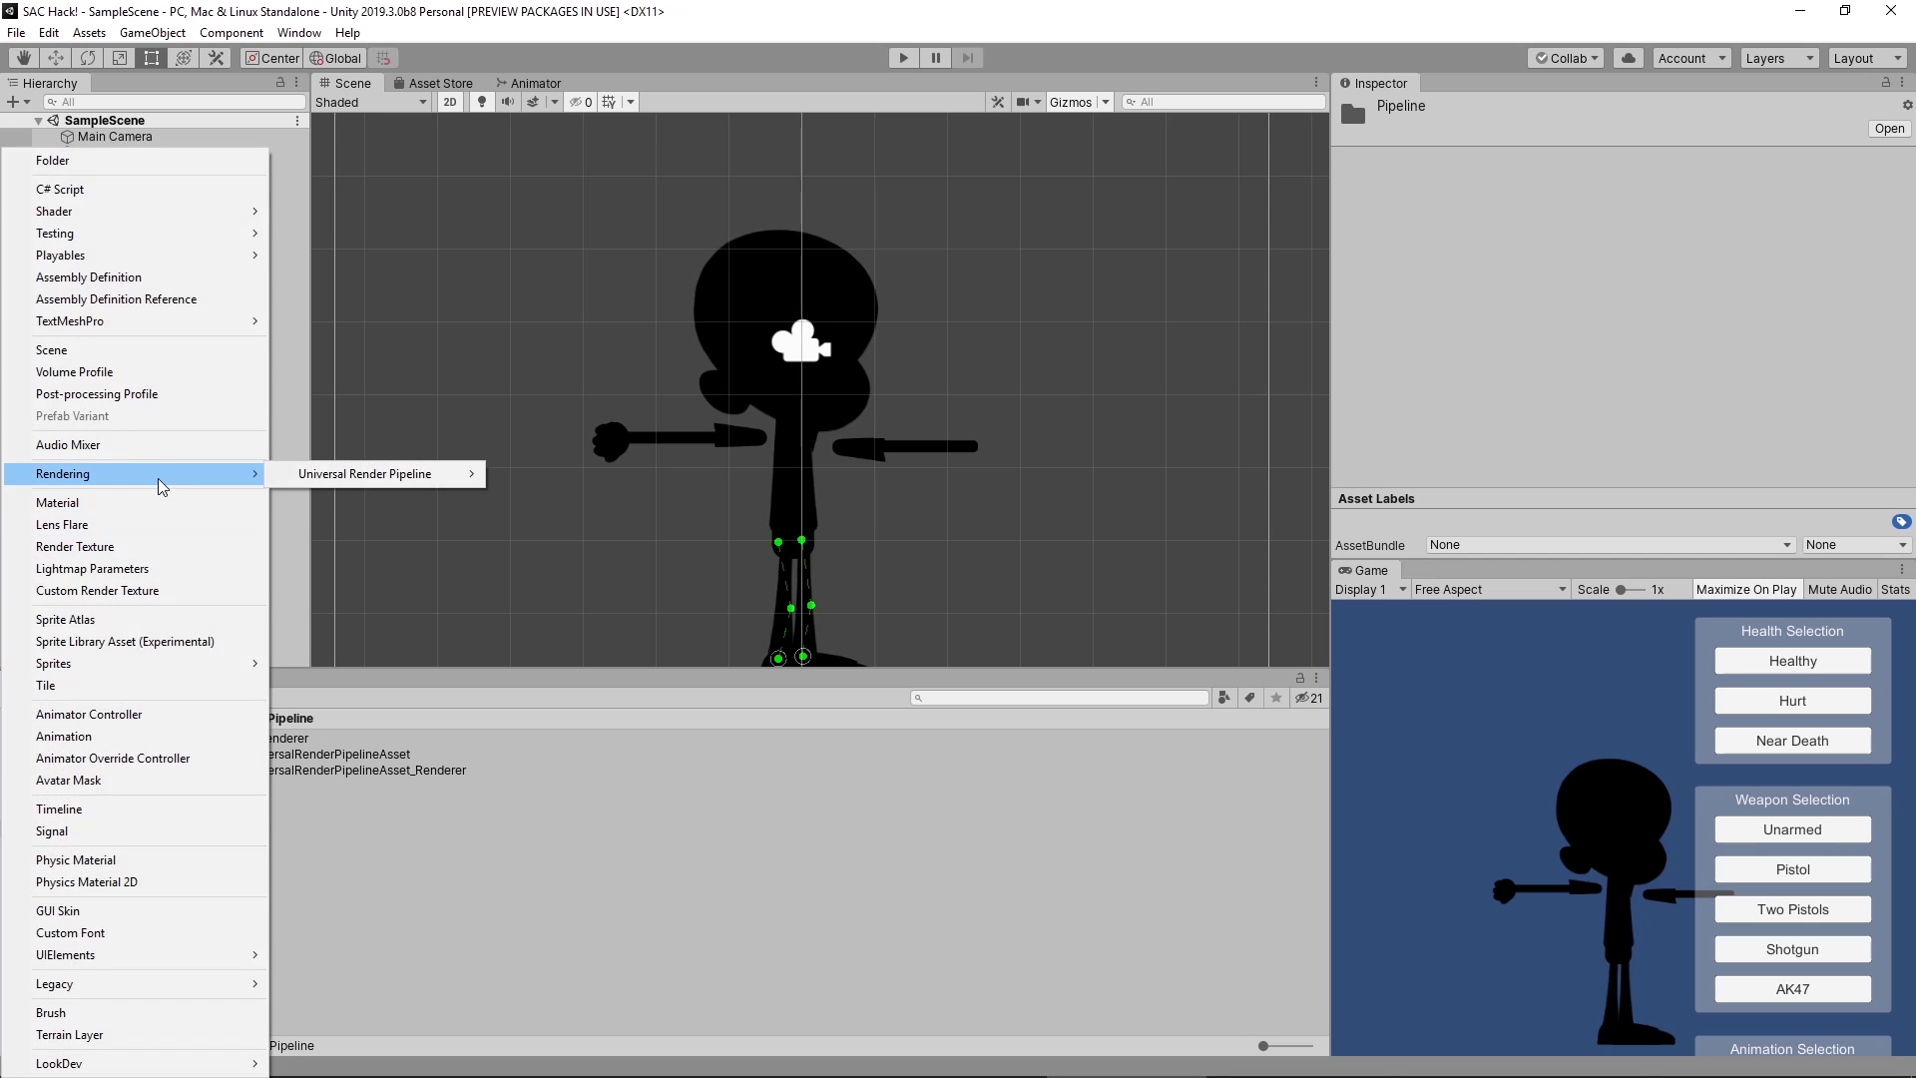
pyautogui.moveTo(360, 483)
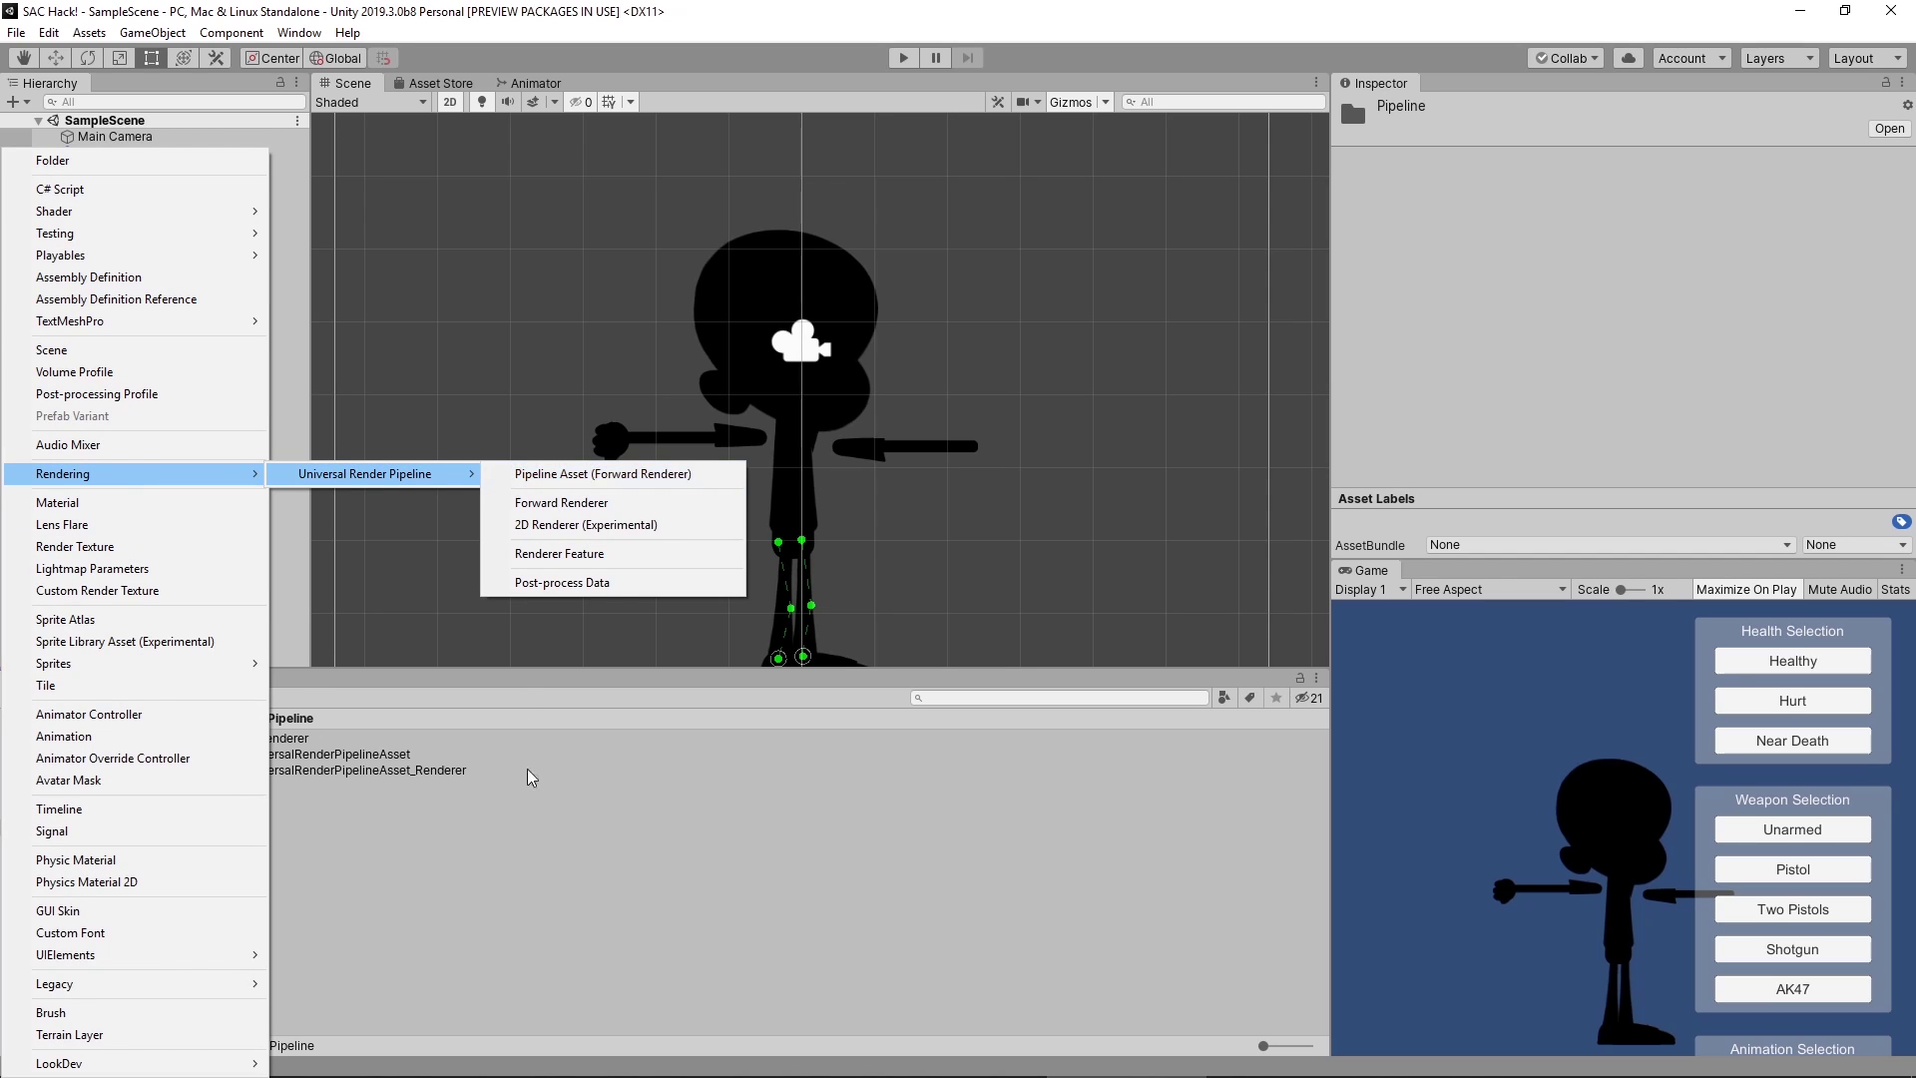
pyautogui.click(515, 874)
# - Inspect the UniversalRenderPipelineAsset settings and browse the create list again without creating anything
pyautogui.click(372, 758)
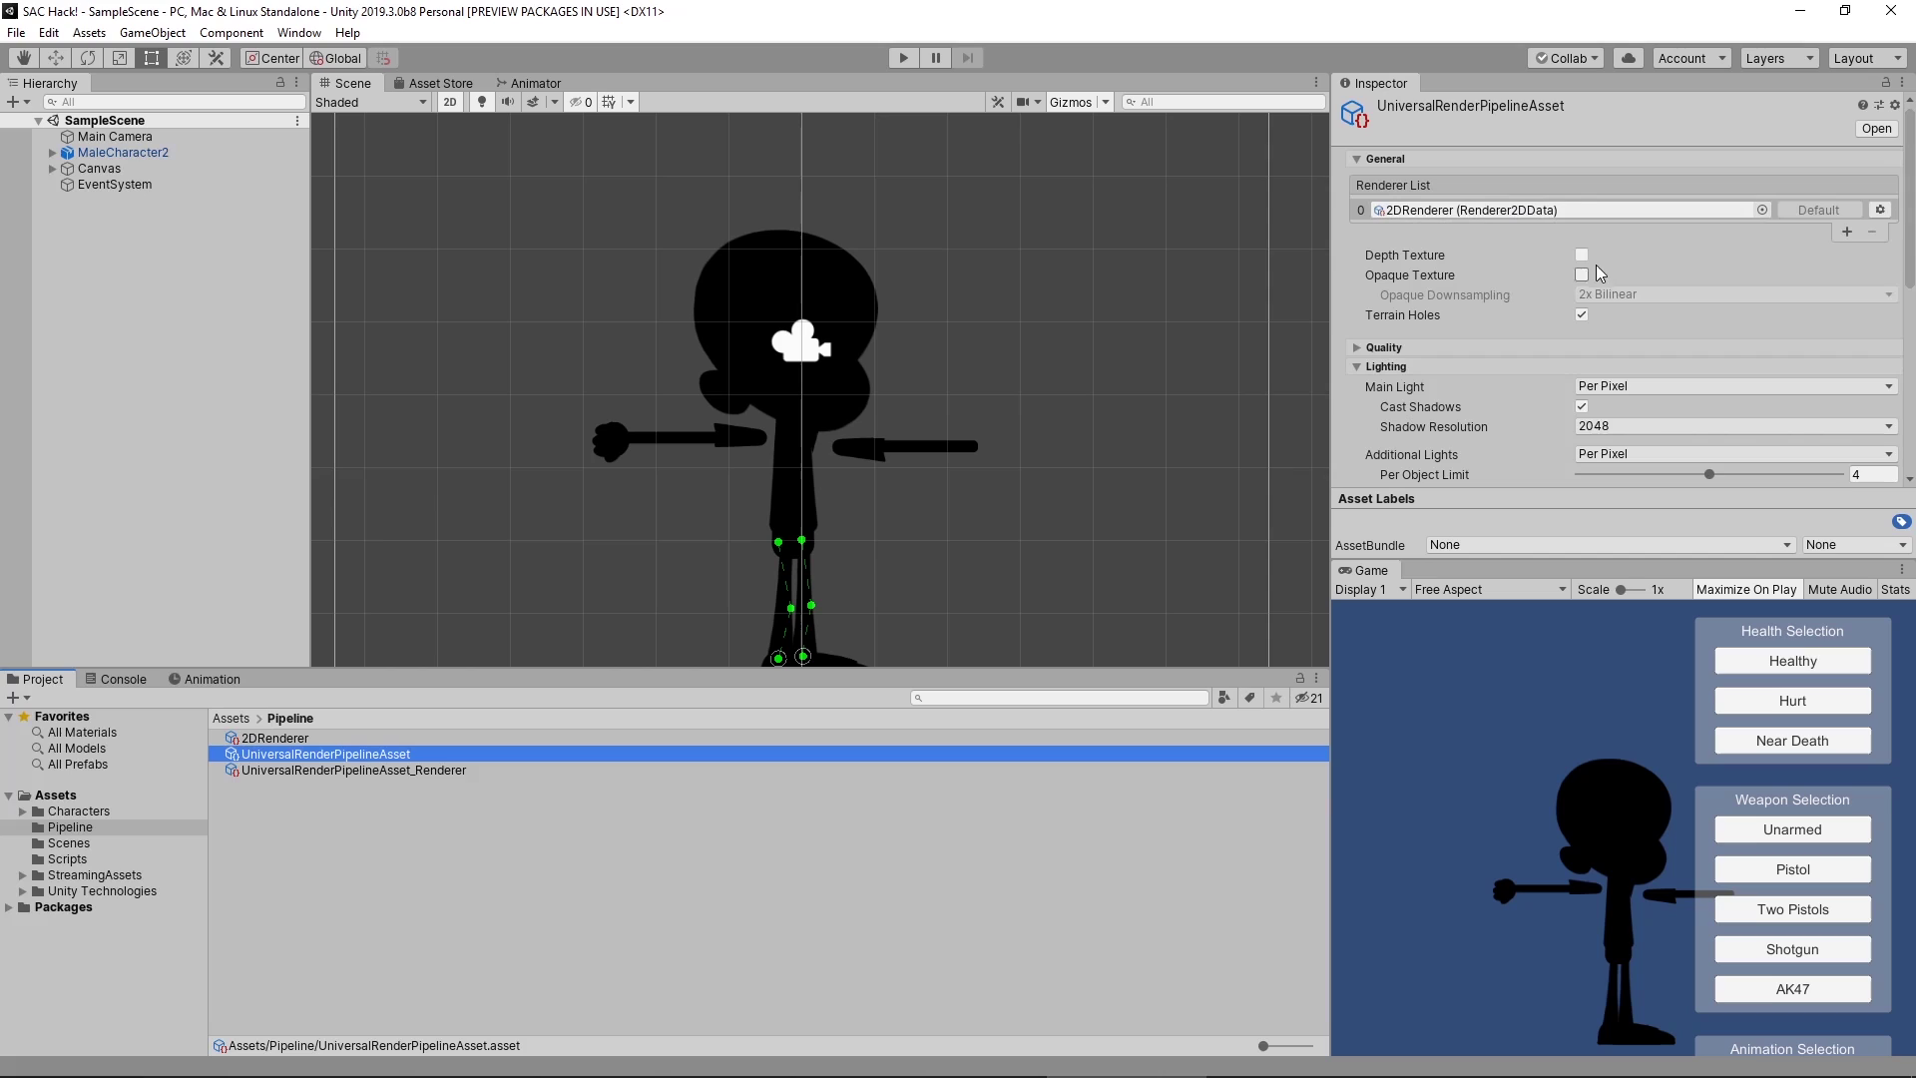
pyautogui.moveTo(1542, 275)
pyautogui.click(30, 700)
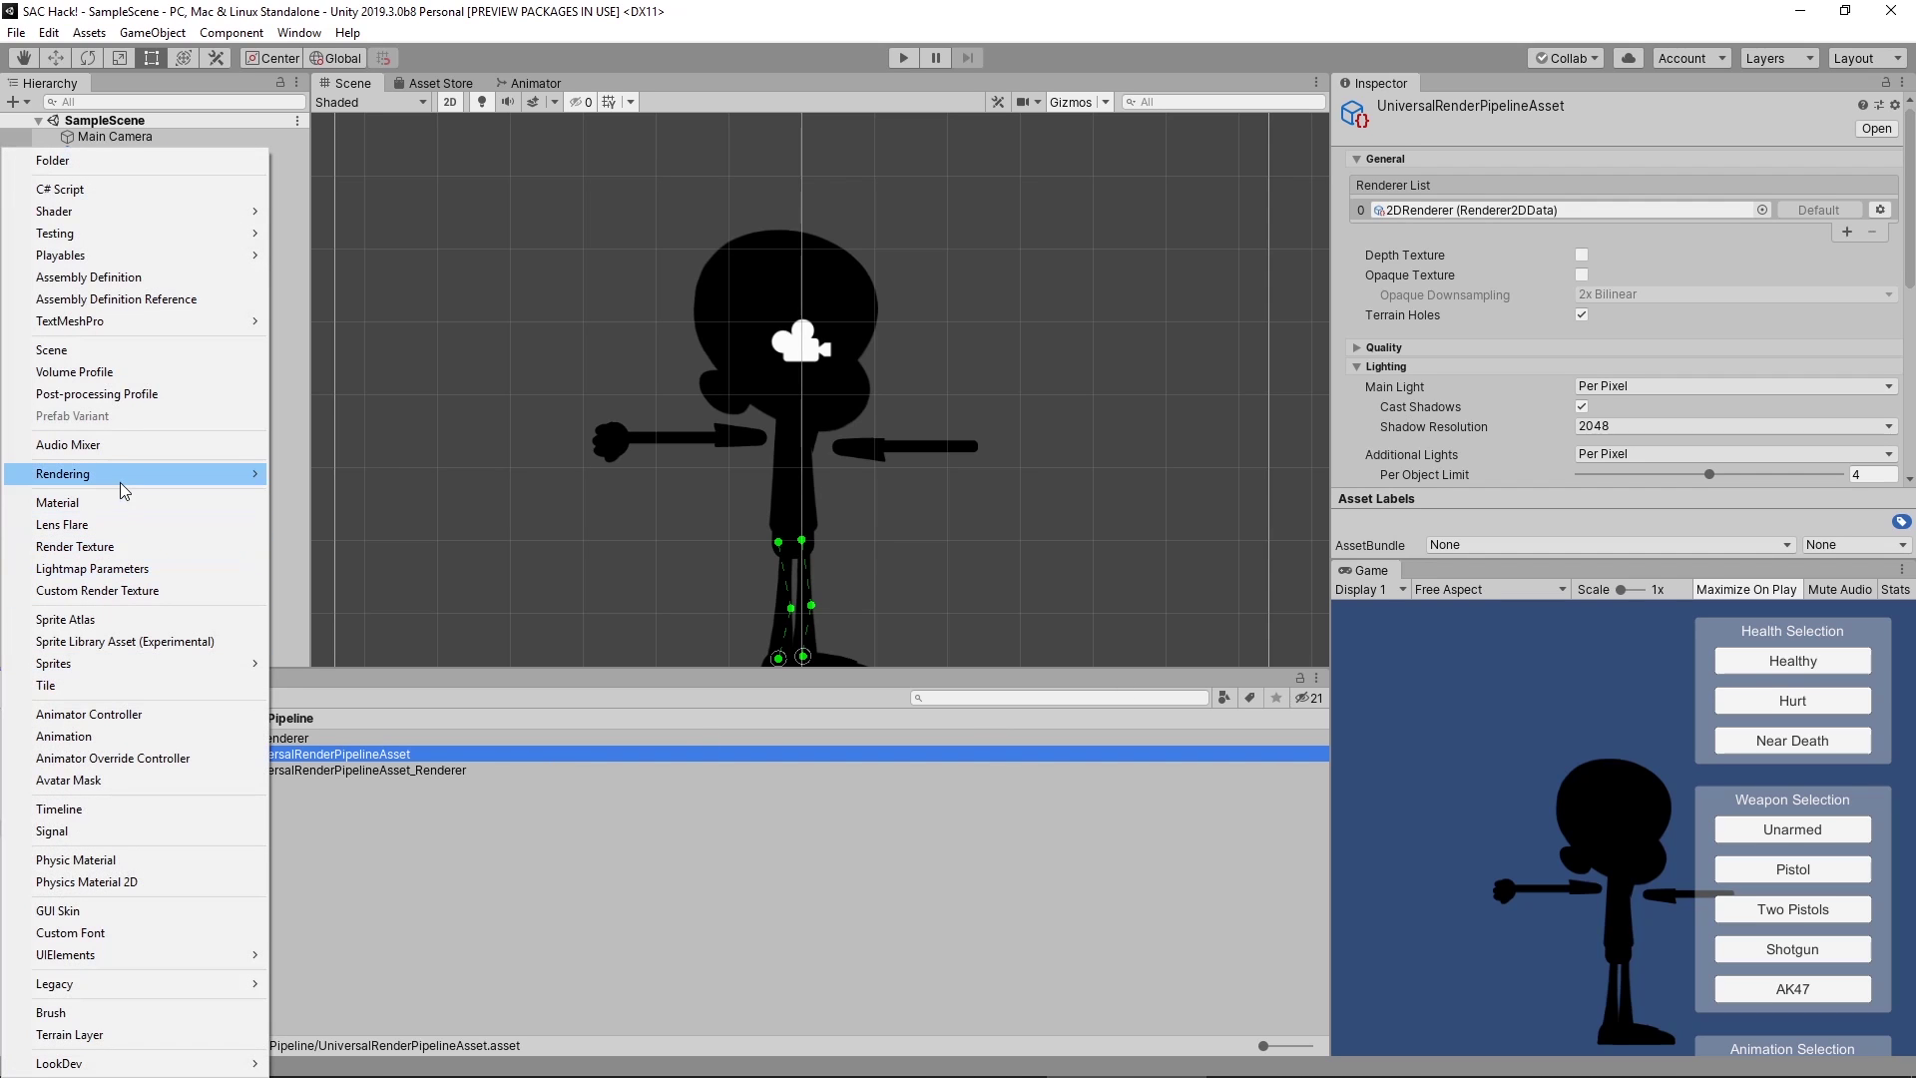
pyautogui.moveTo(351, 469)
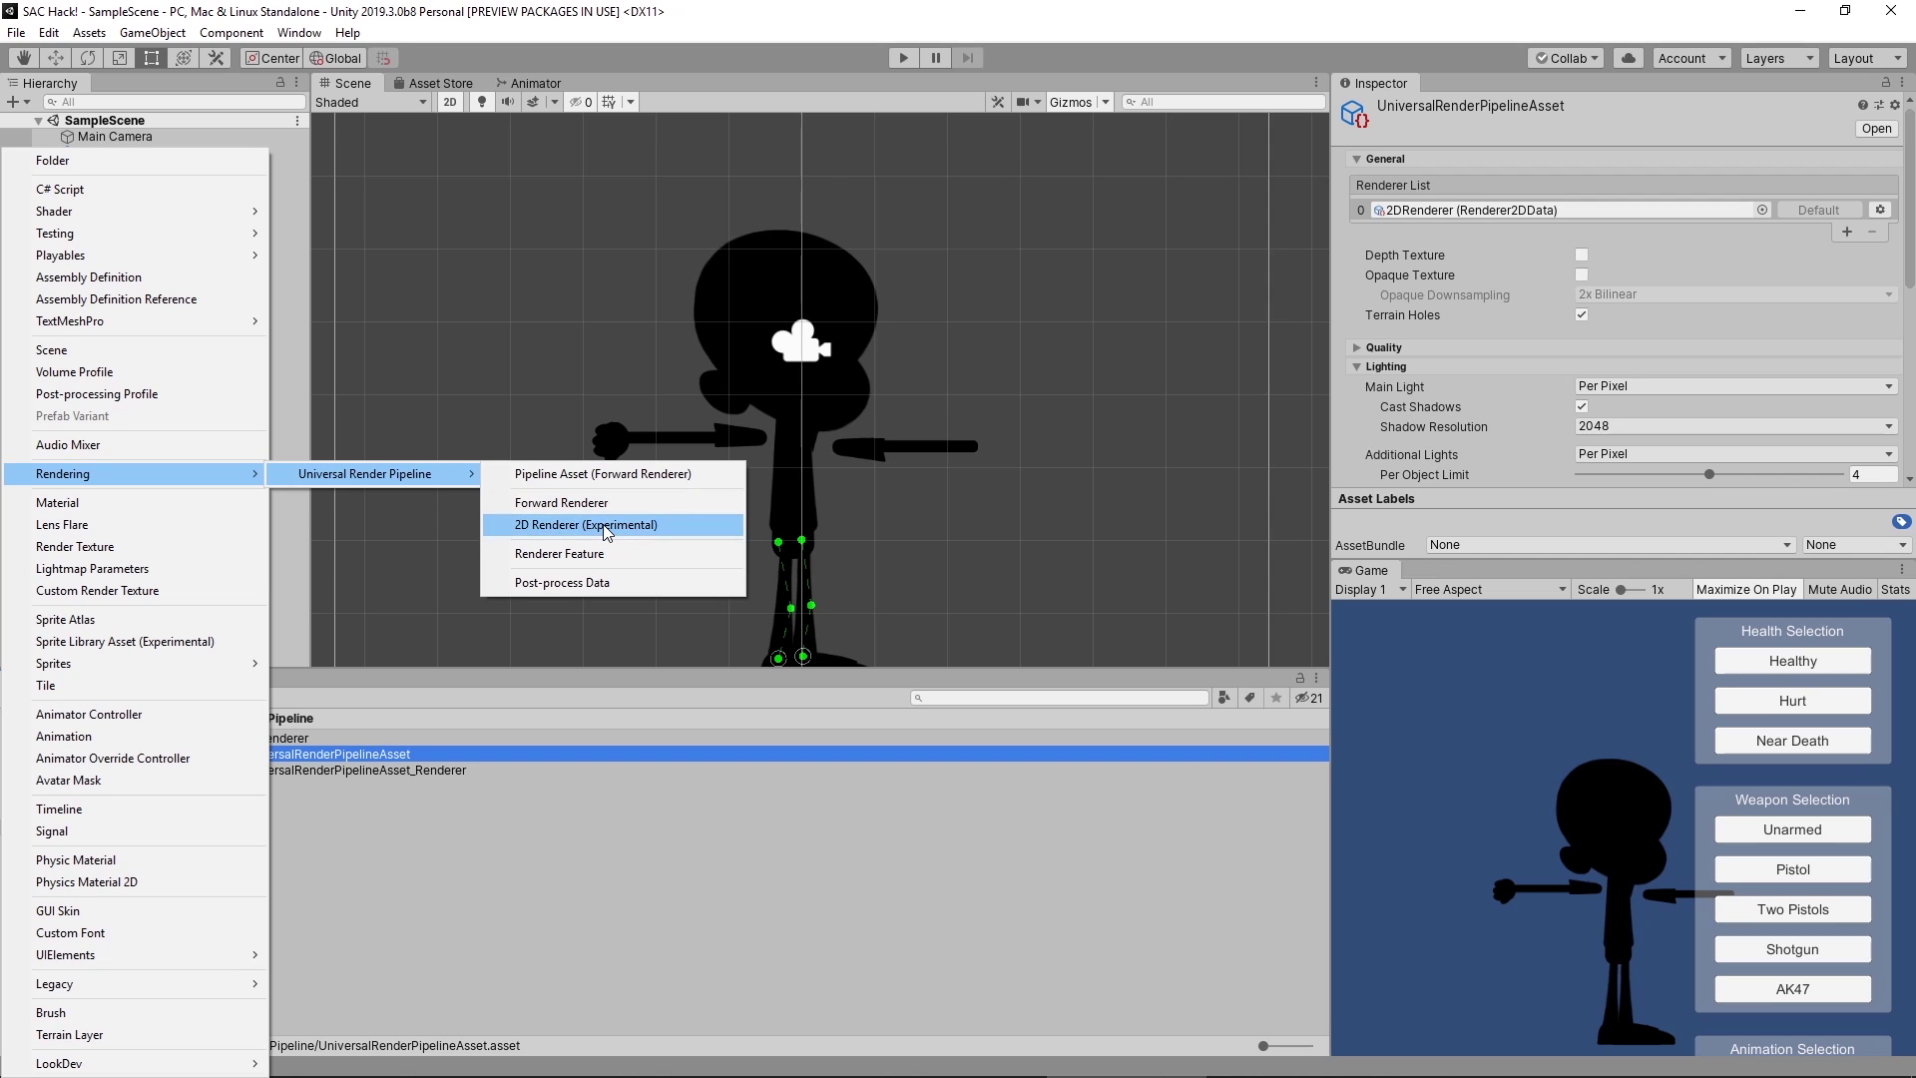
pyautogui.click(501, 936)
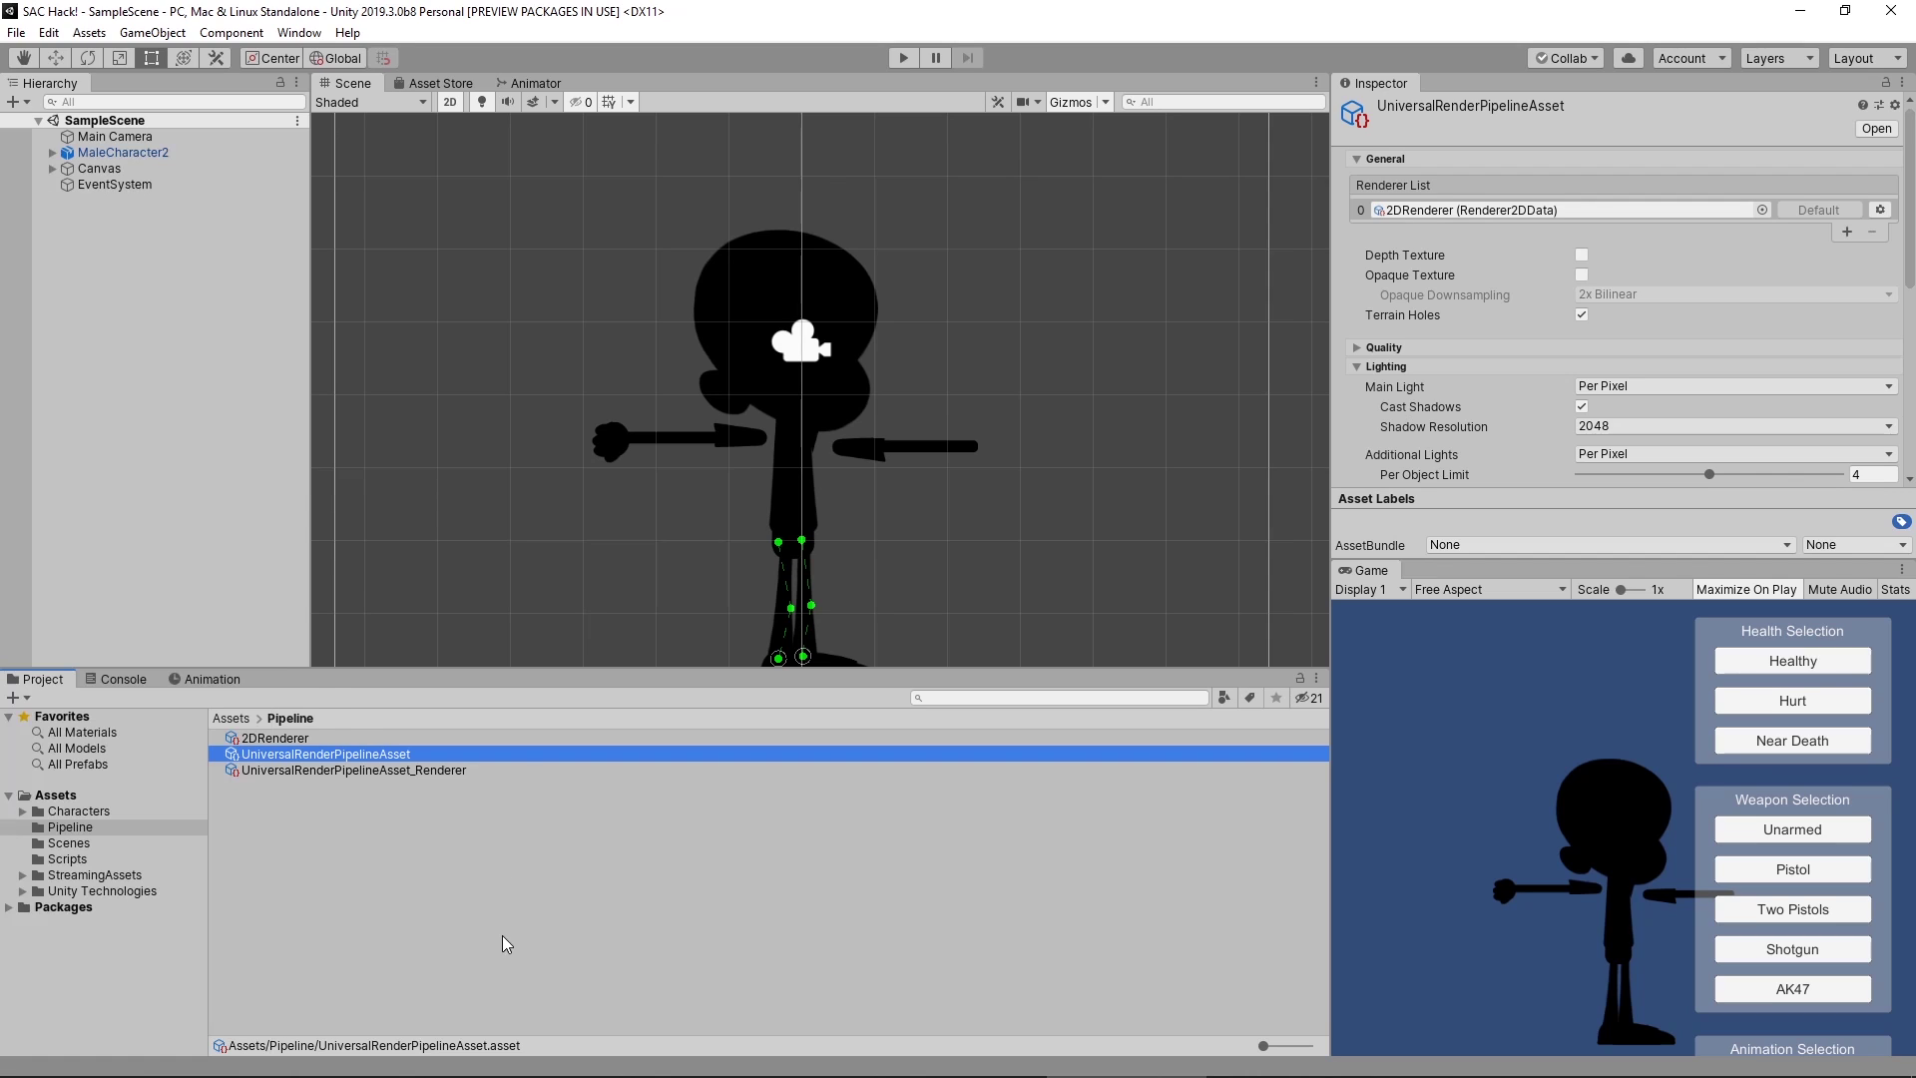
pyautogui.click(268, 739)
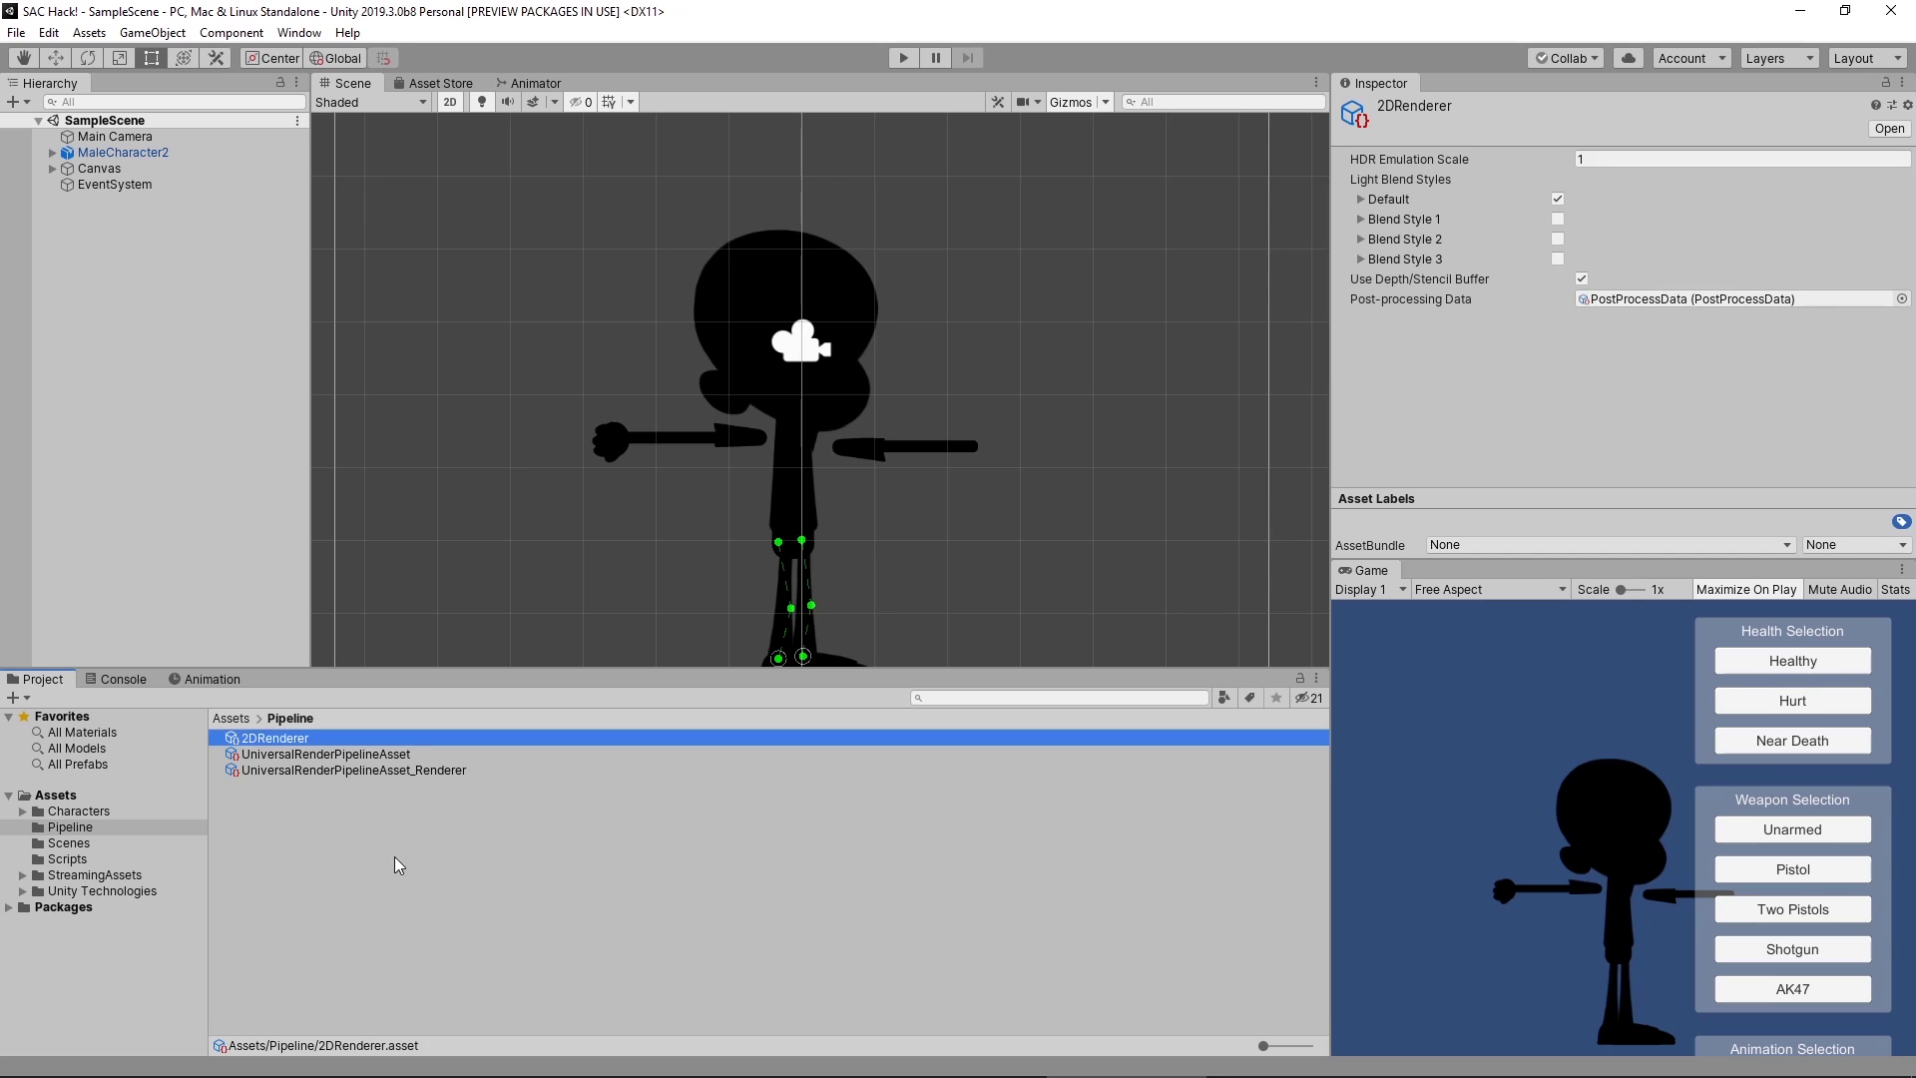
pyautogui.click(391, 755)
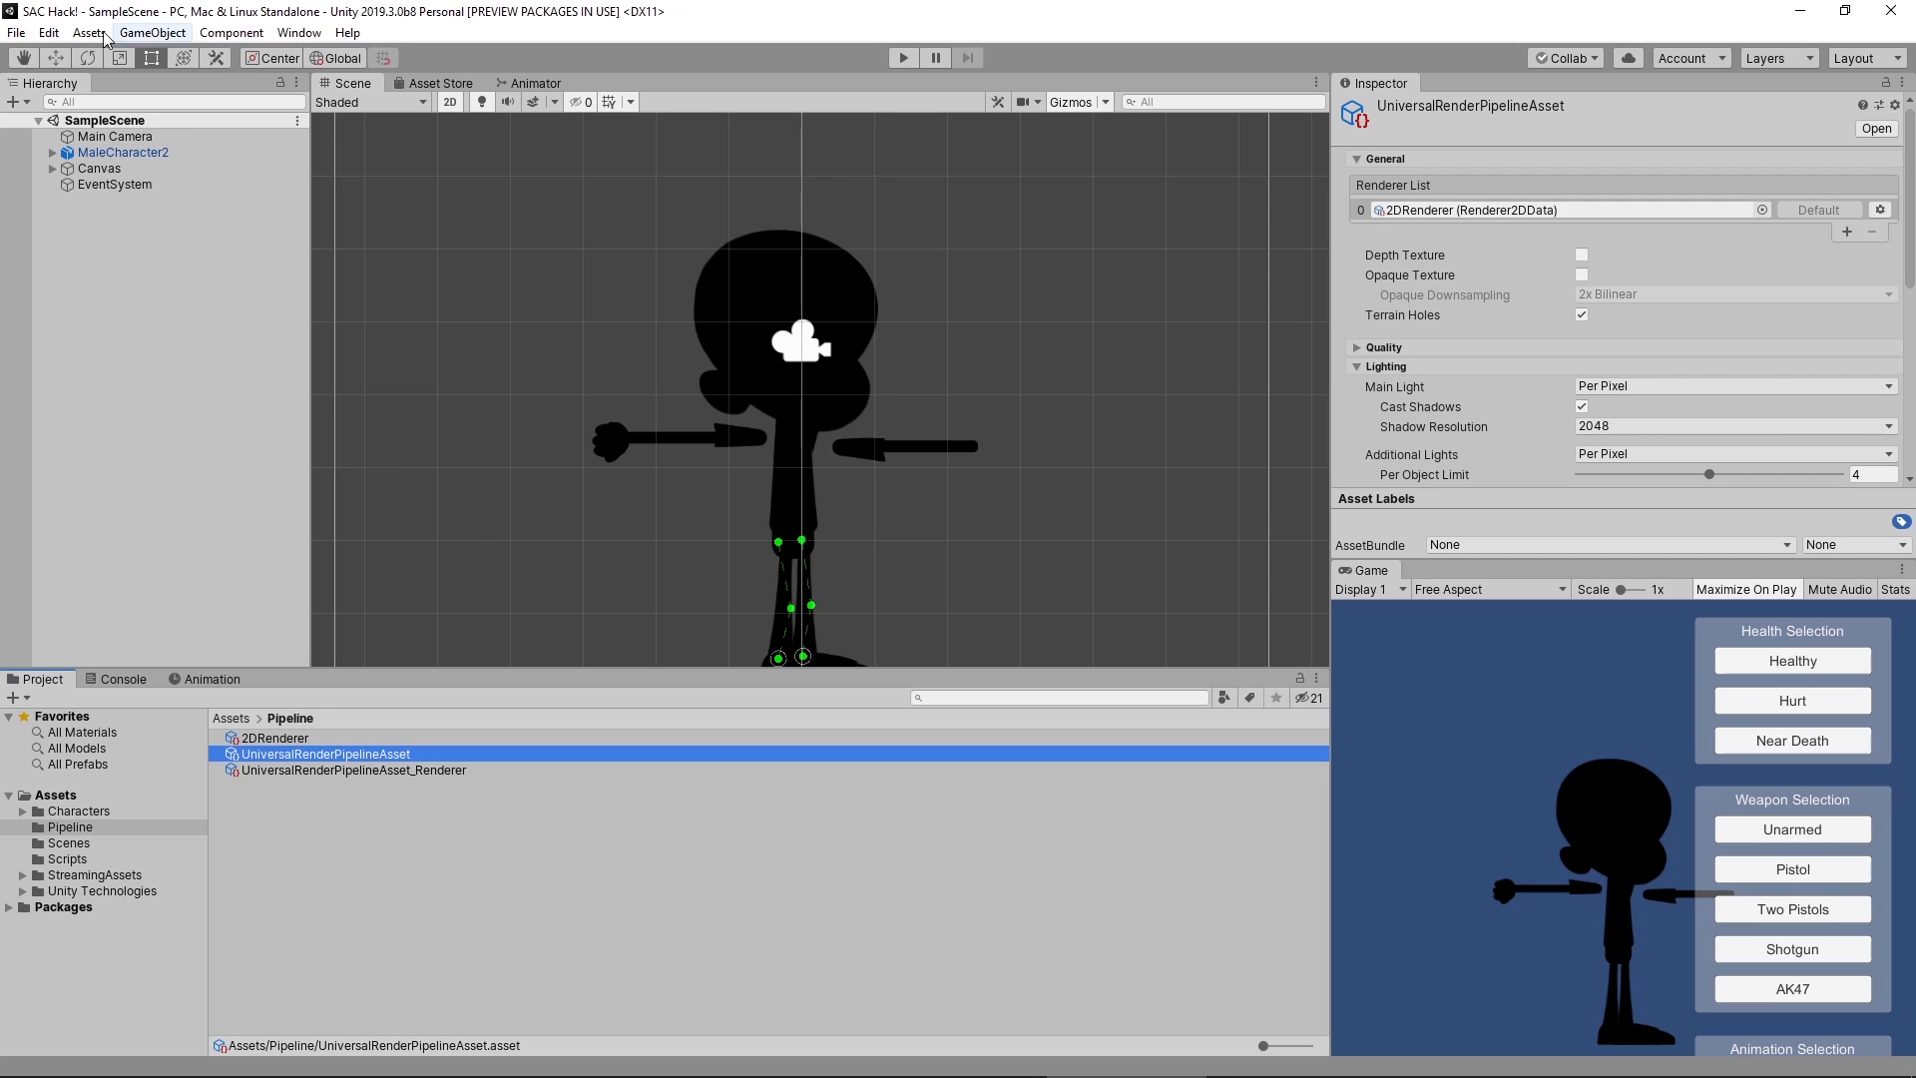
pyautogui.click(49, 33)
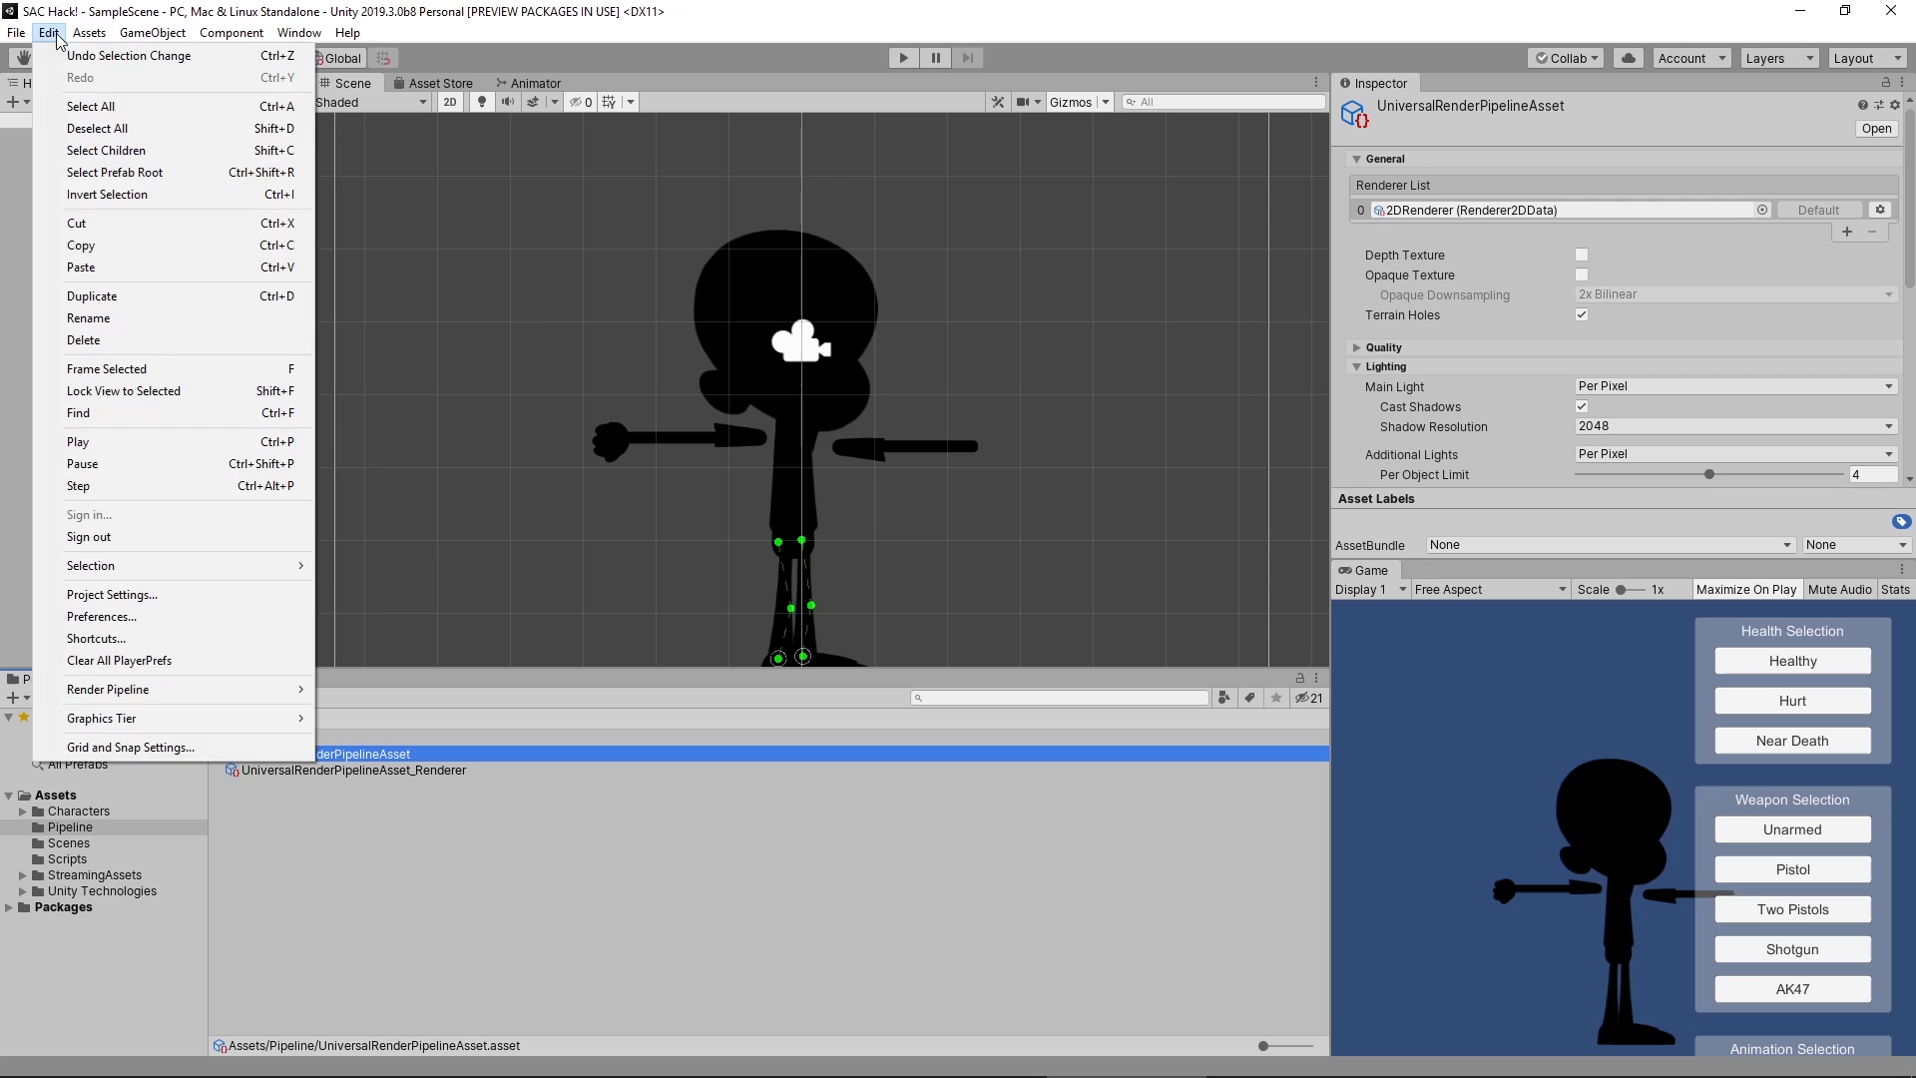
pyautogui.click(162, 595)
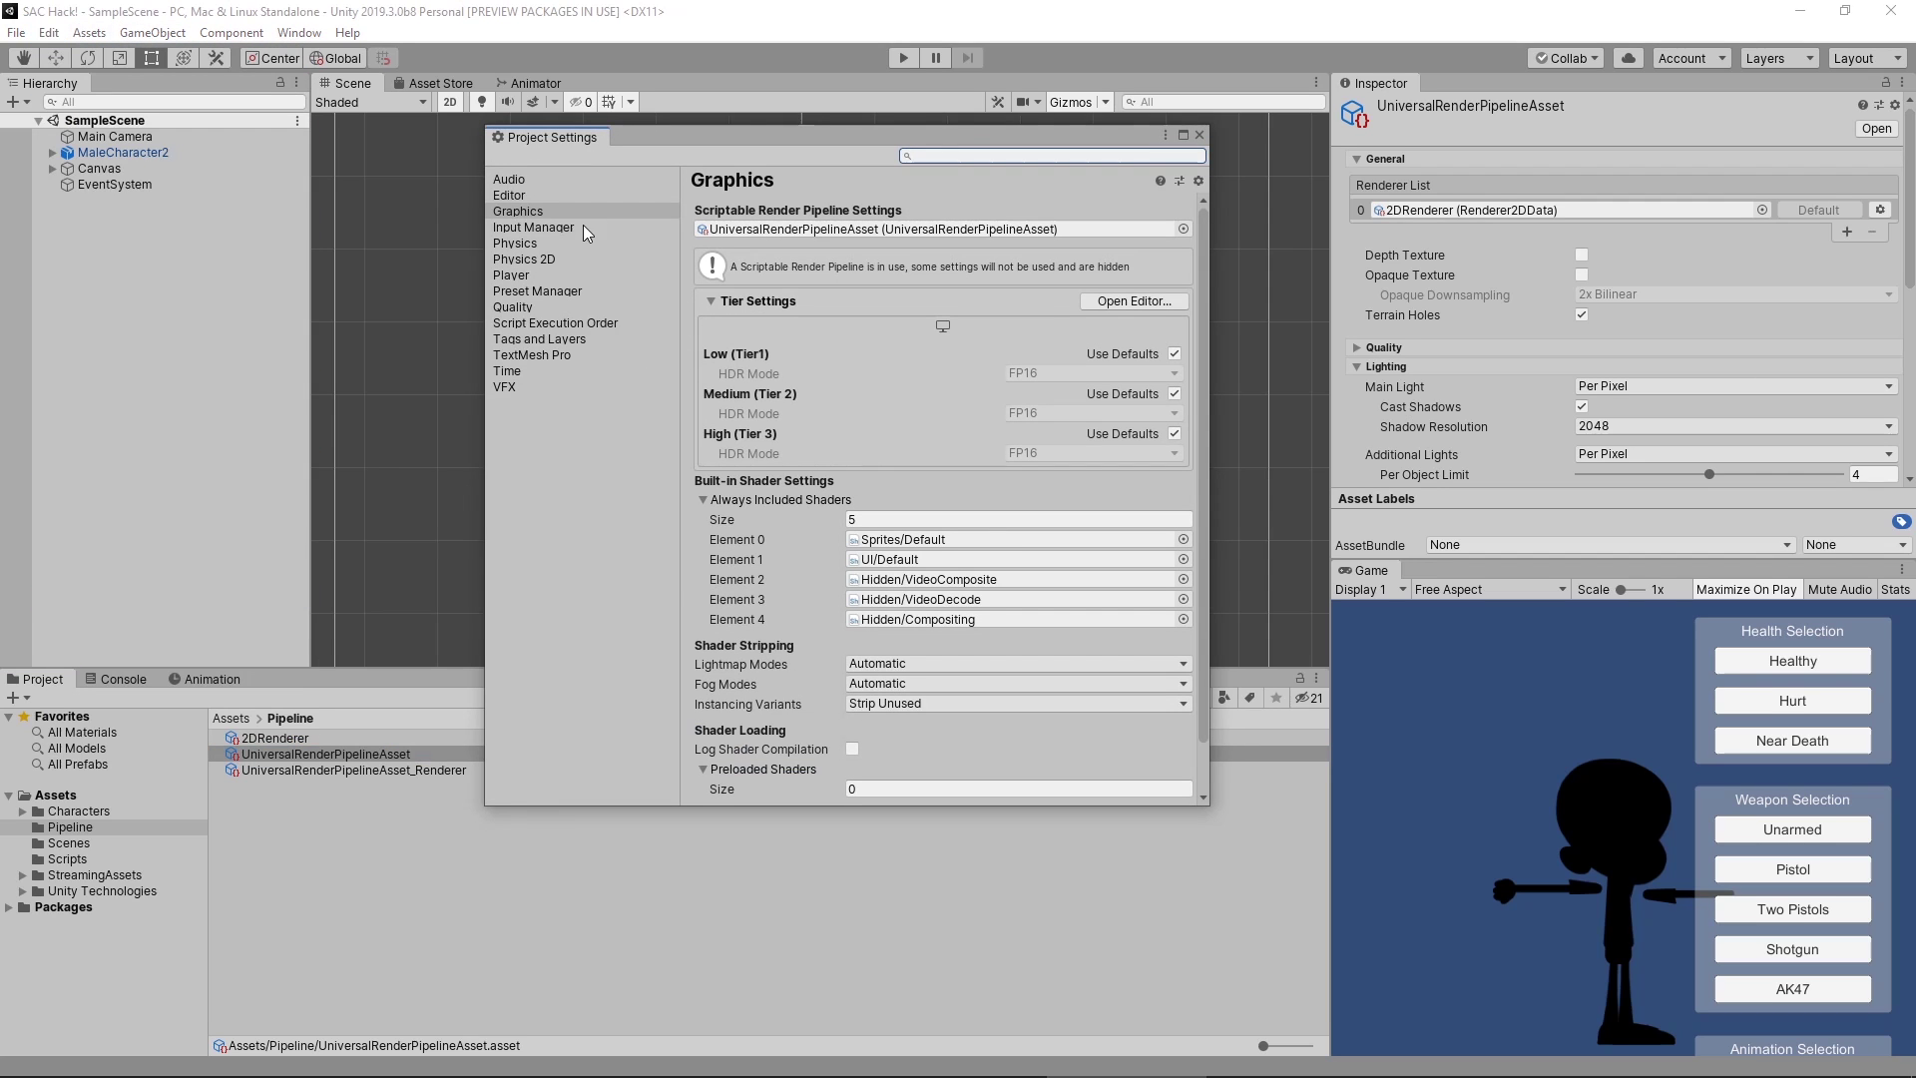
pyautogui.click(542, 213)
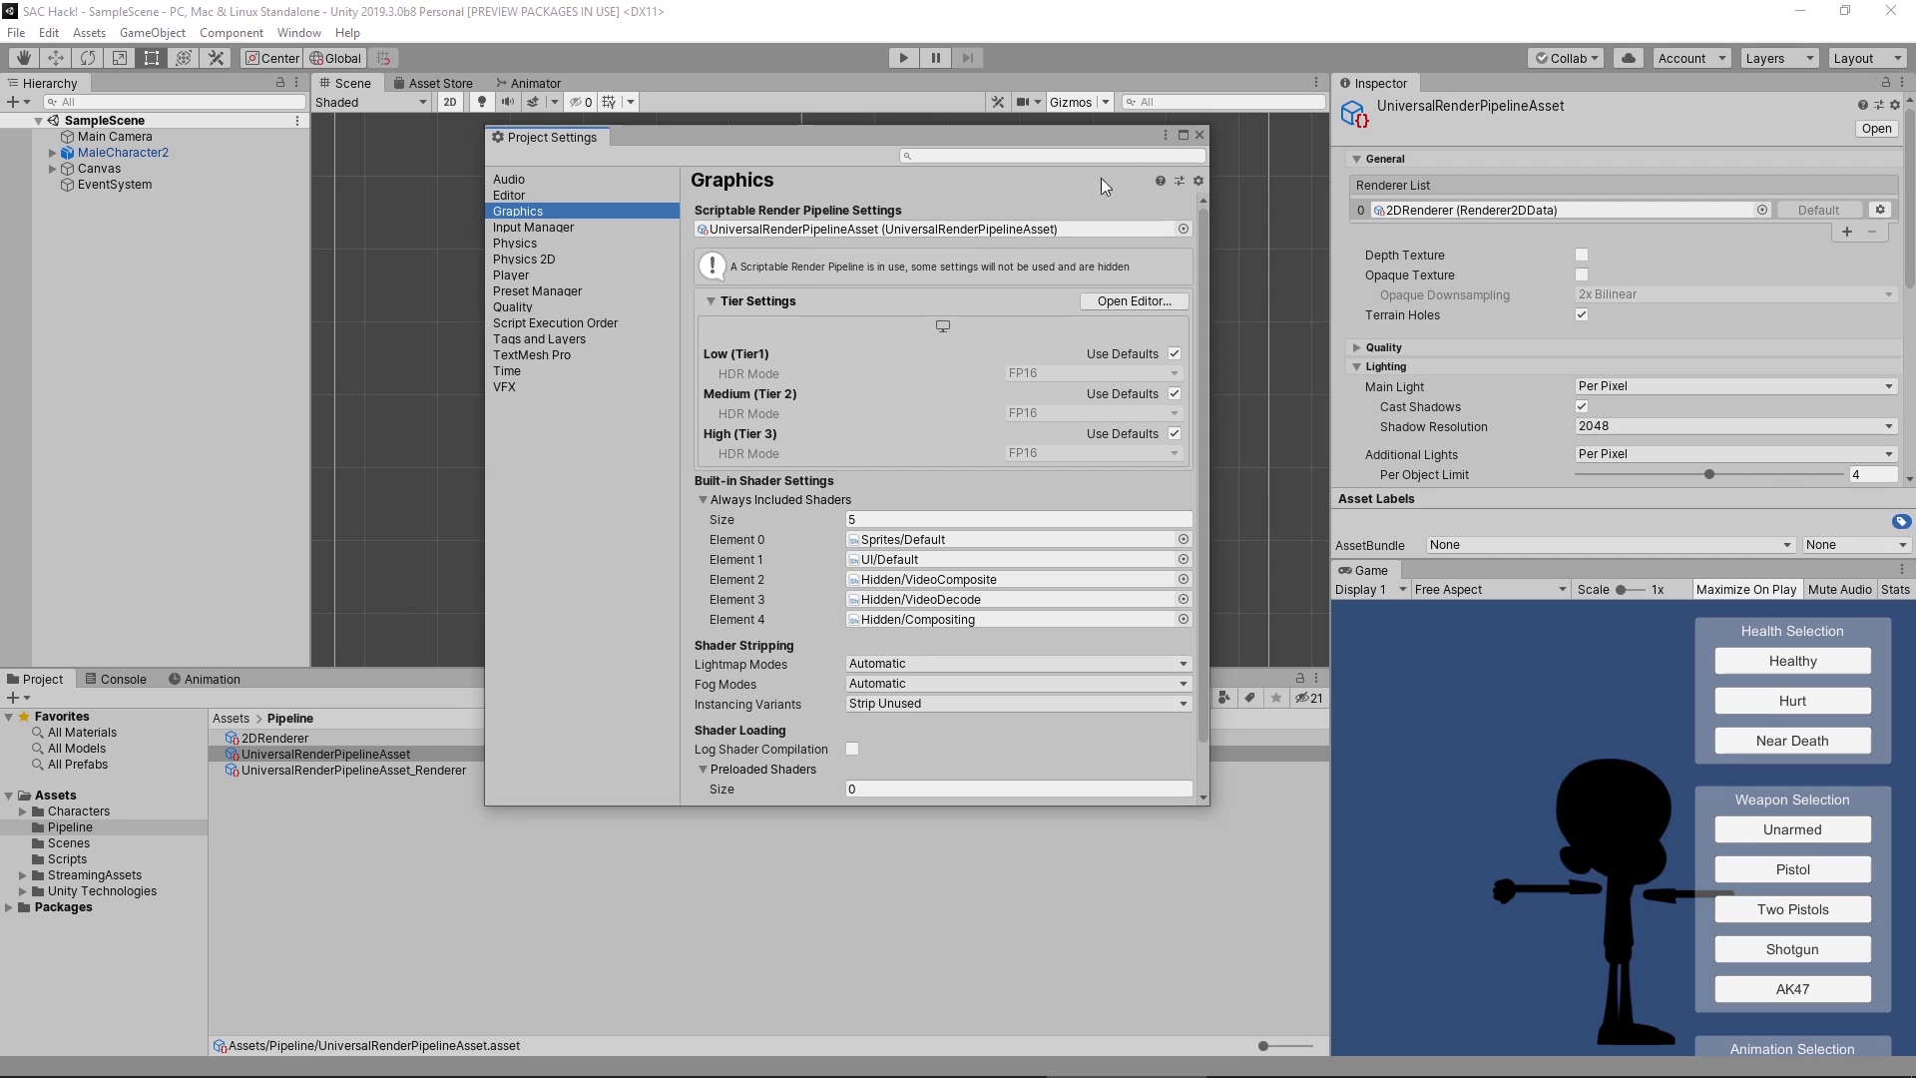
pyautogui.click(1199, 134)
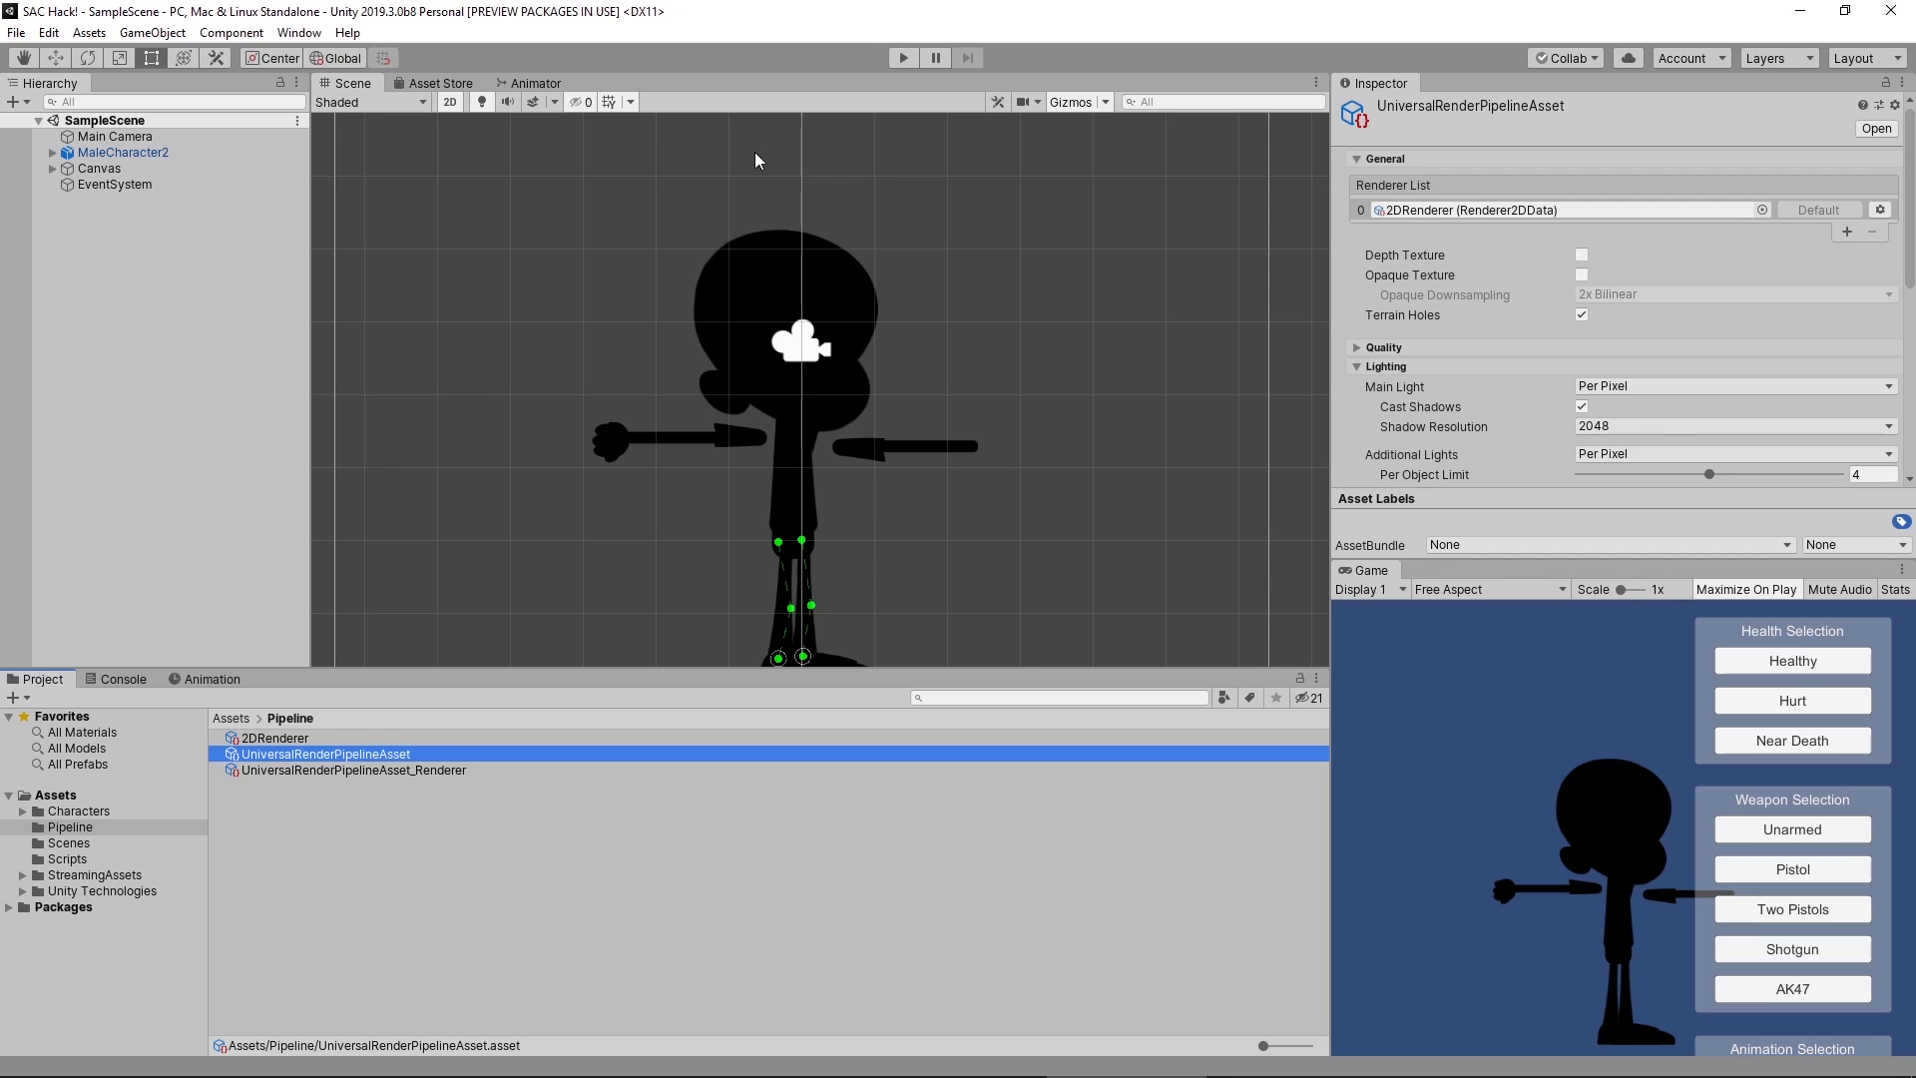
pyautogui.click(48, 32)
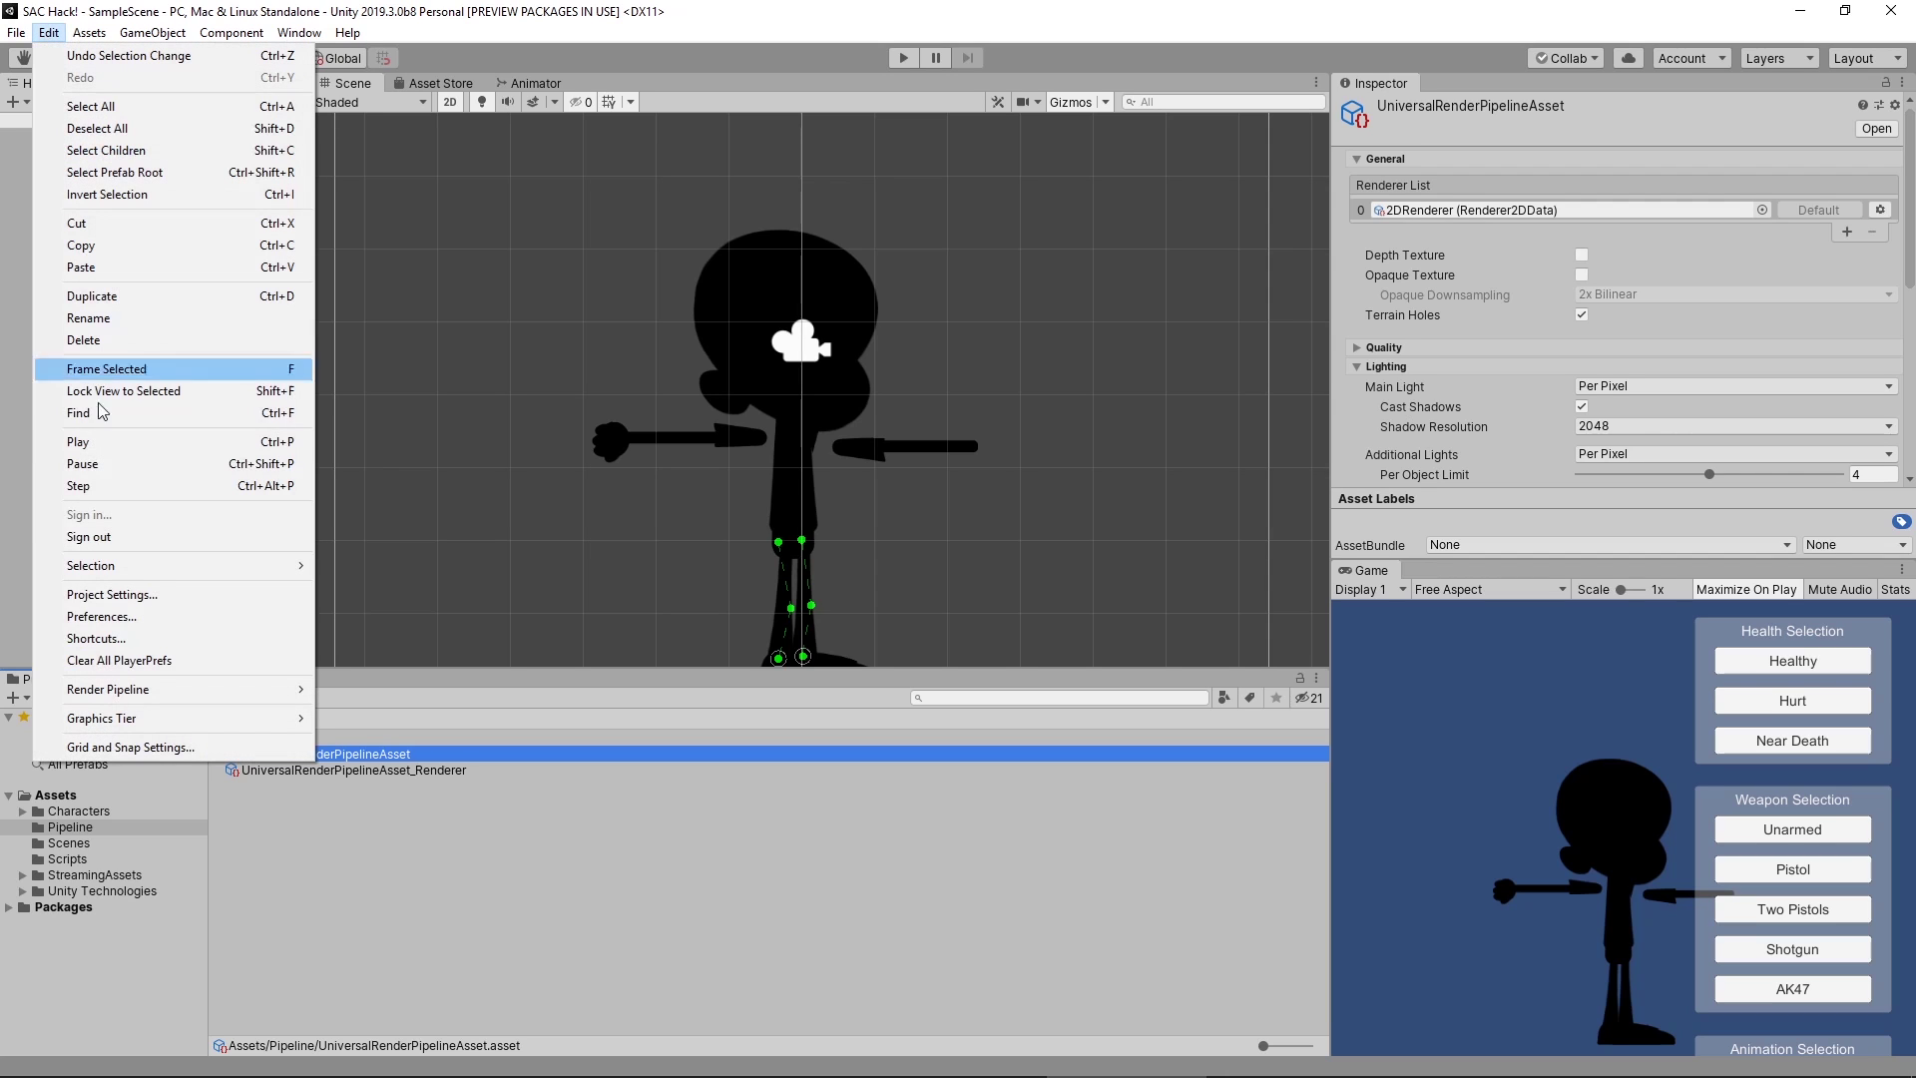
pyautogui.moveTo(149, 691)
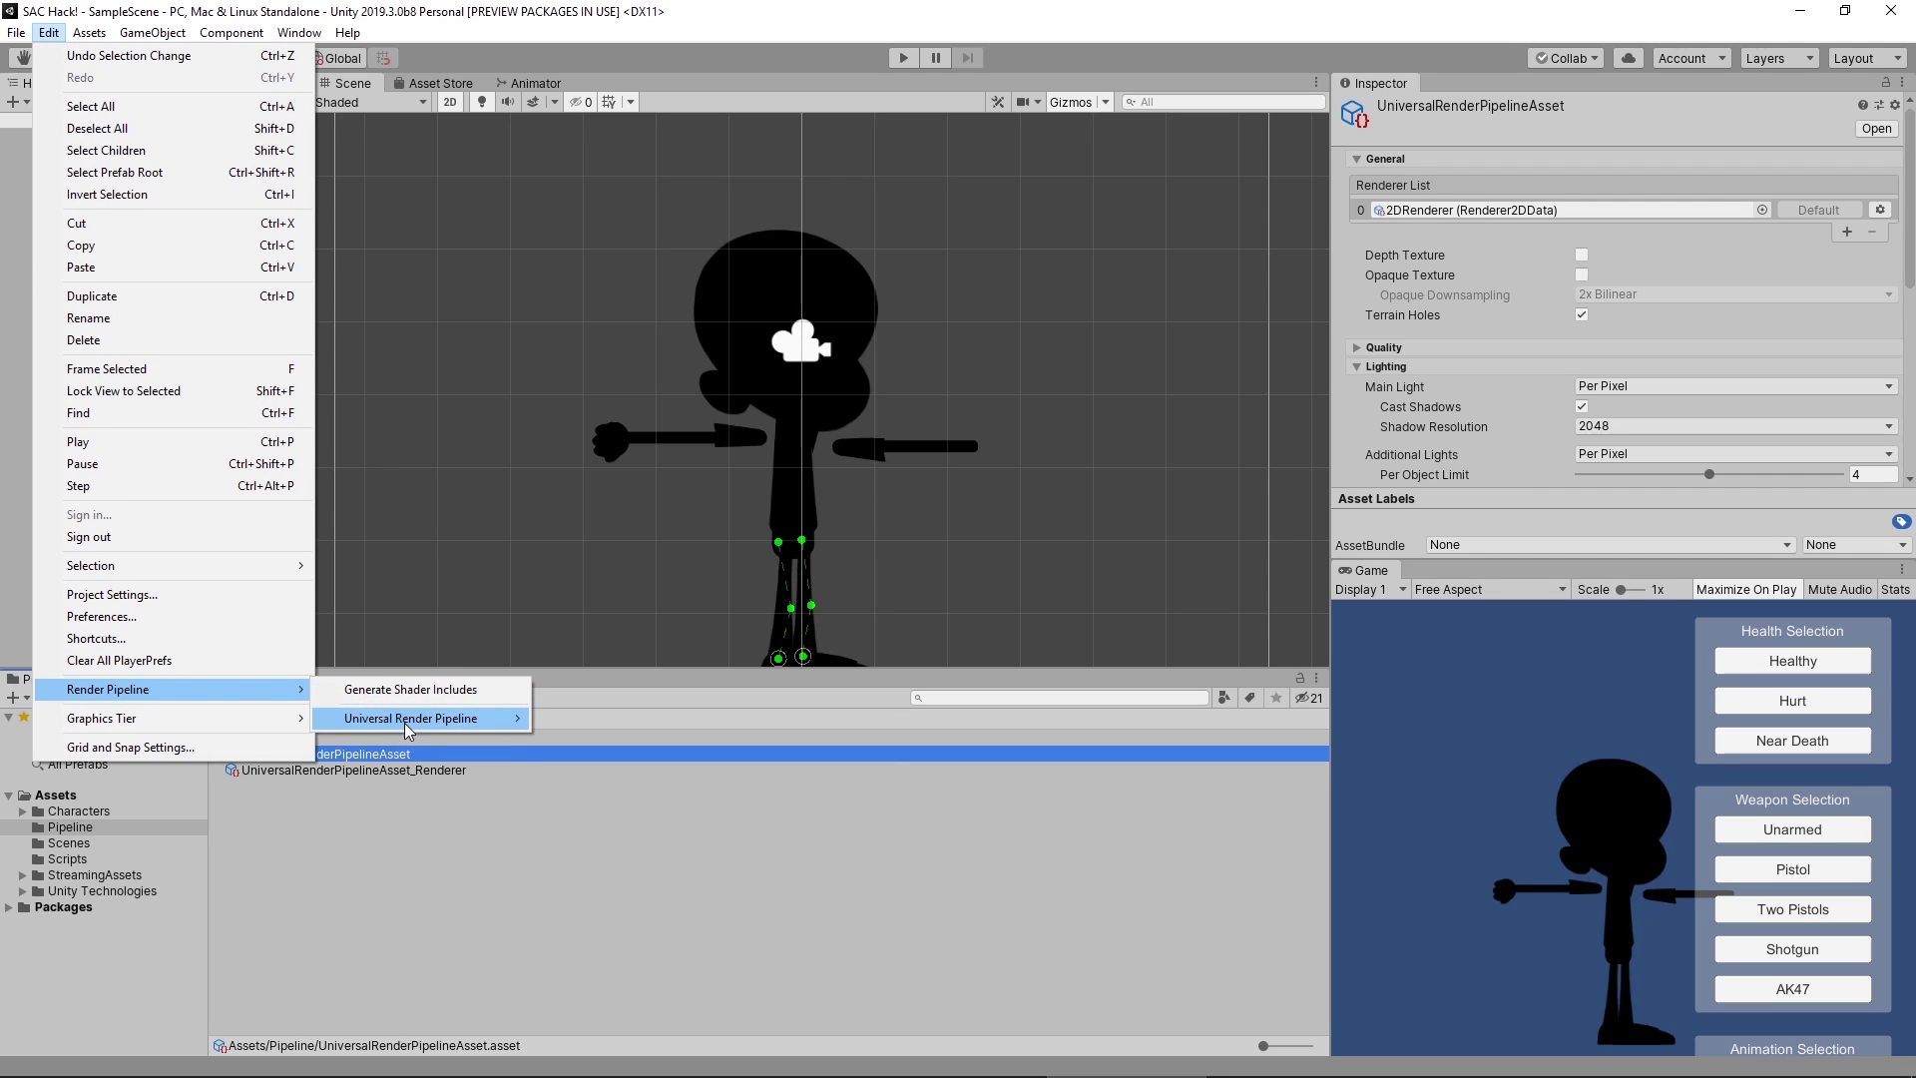
pyautogui.moveTo(404, 722)
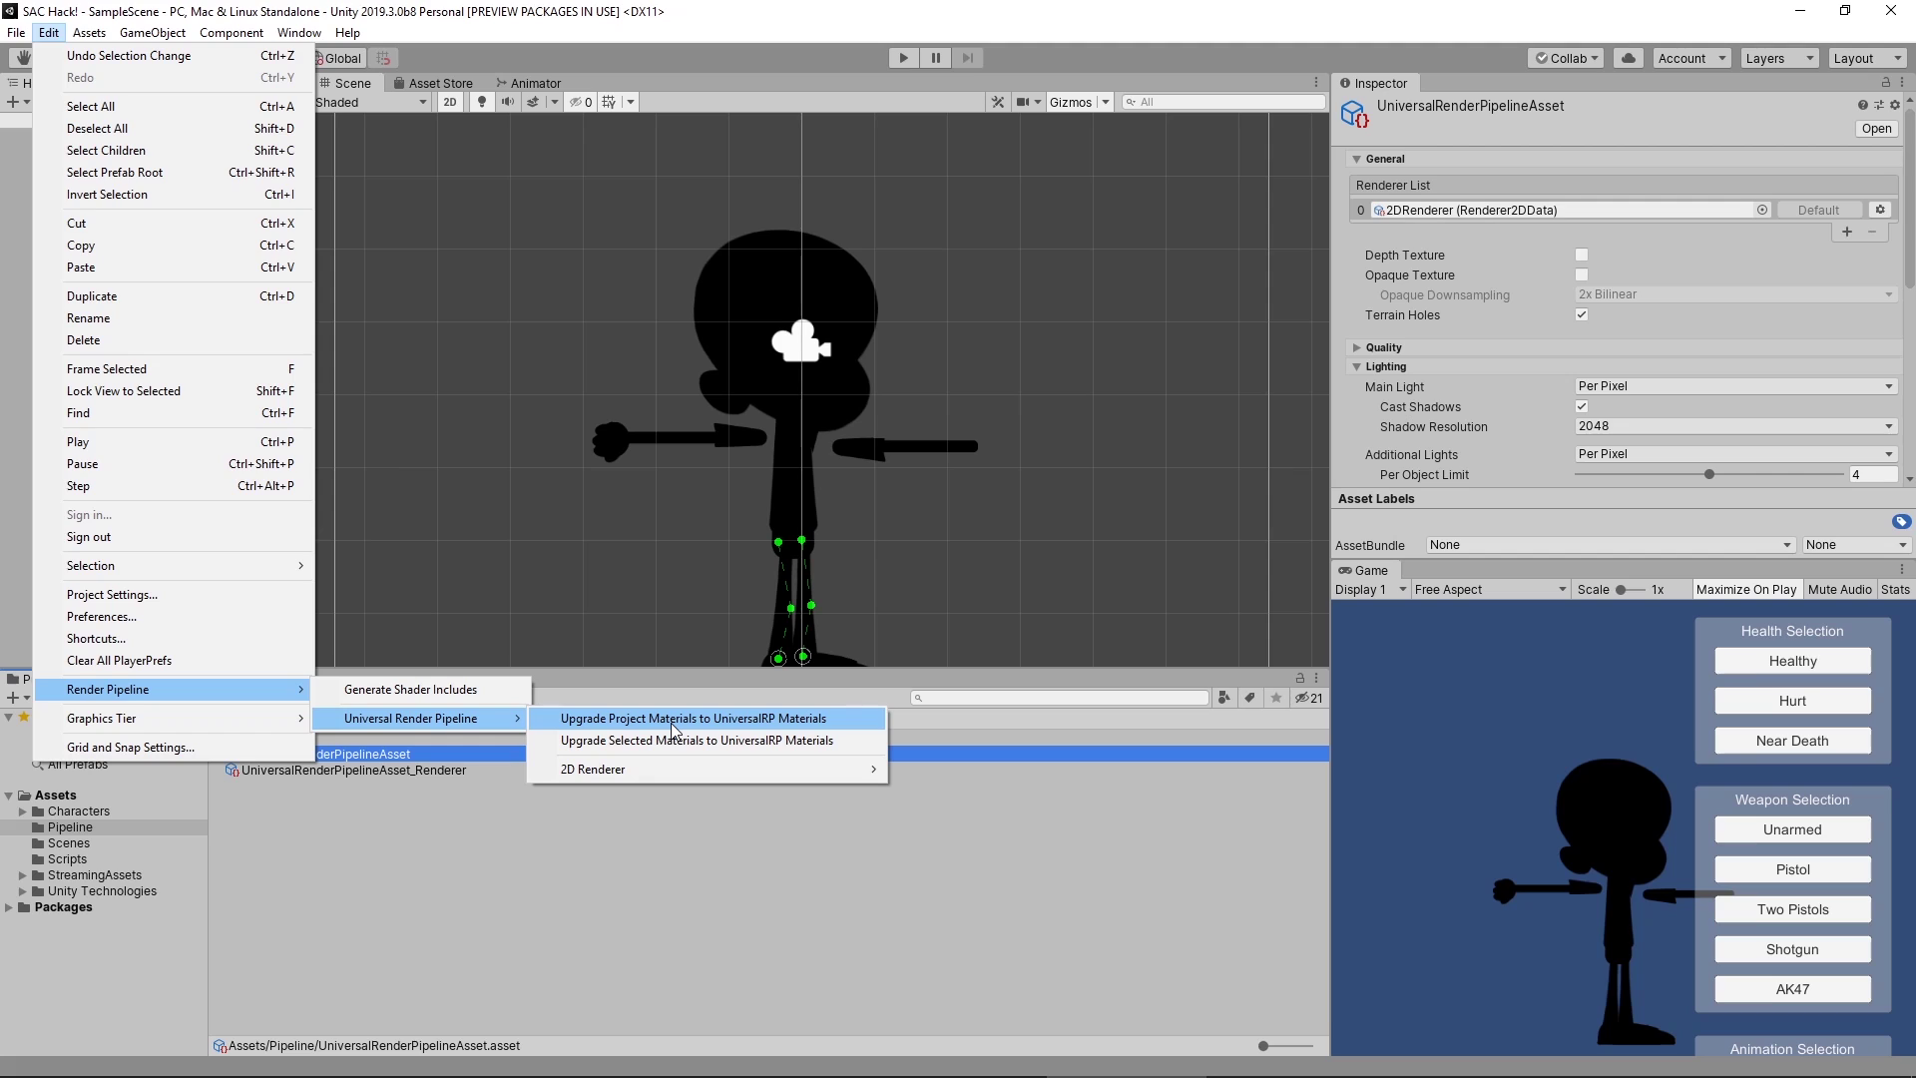
pyautogui.click(1080, 22)
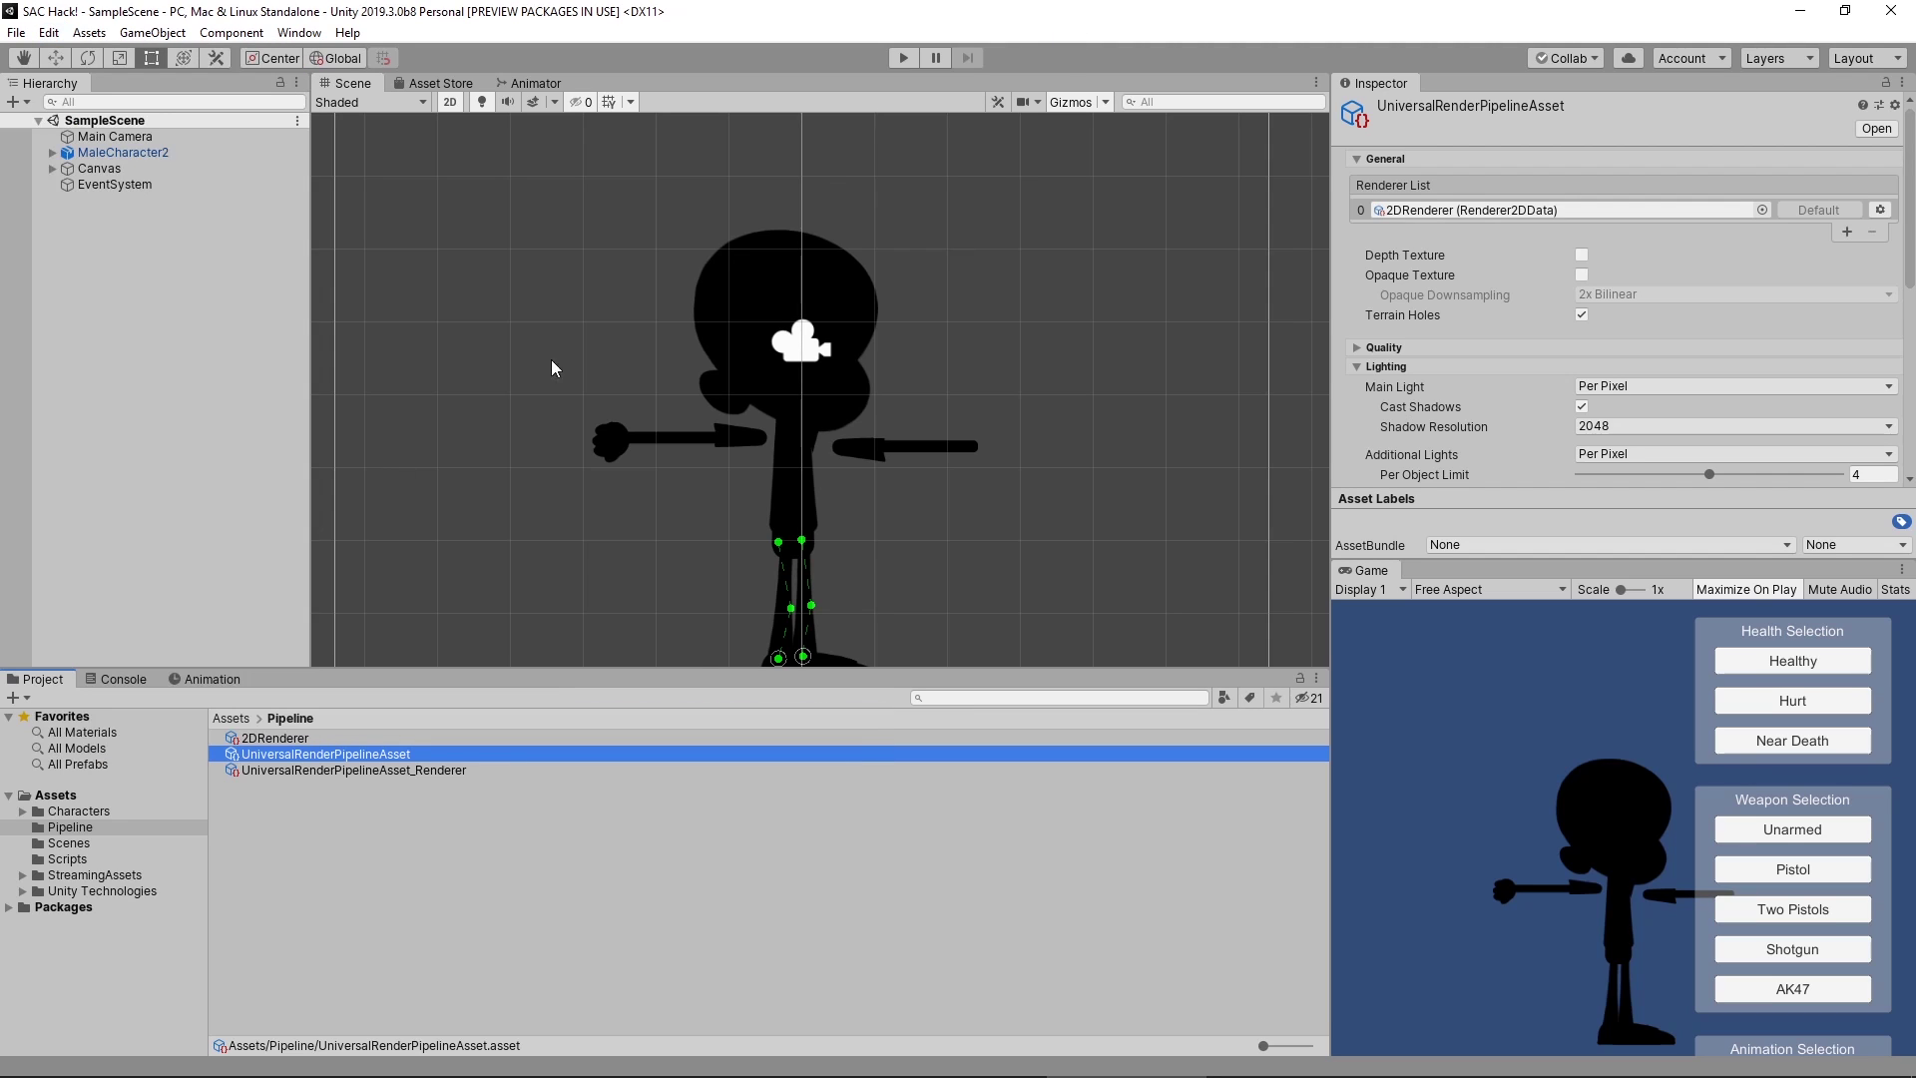
# - Show the top-level Assets folder contents in the Project panel
pyautogui.click(64, 796)
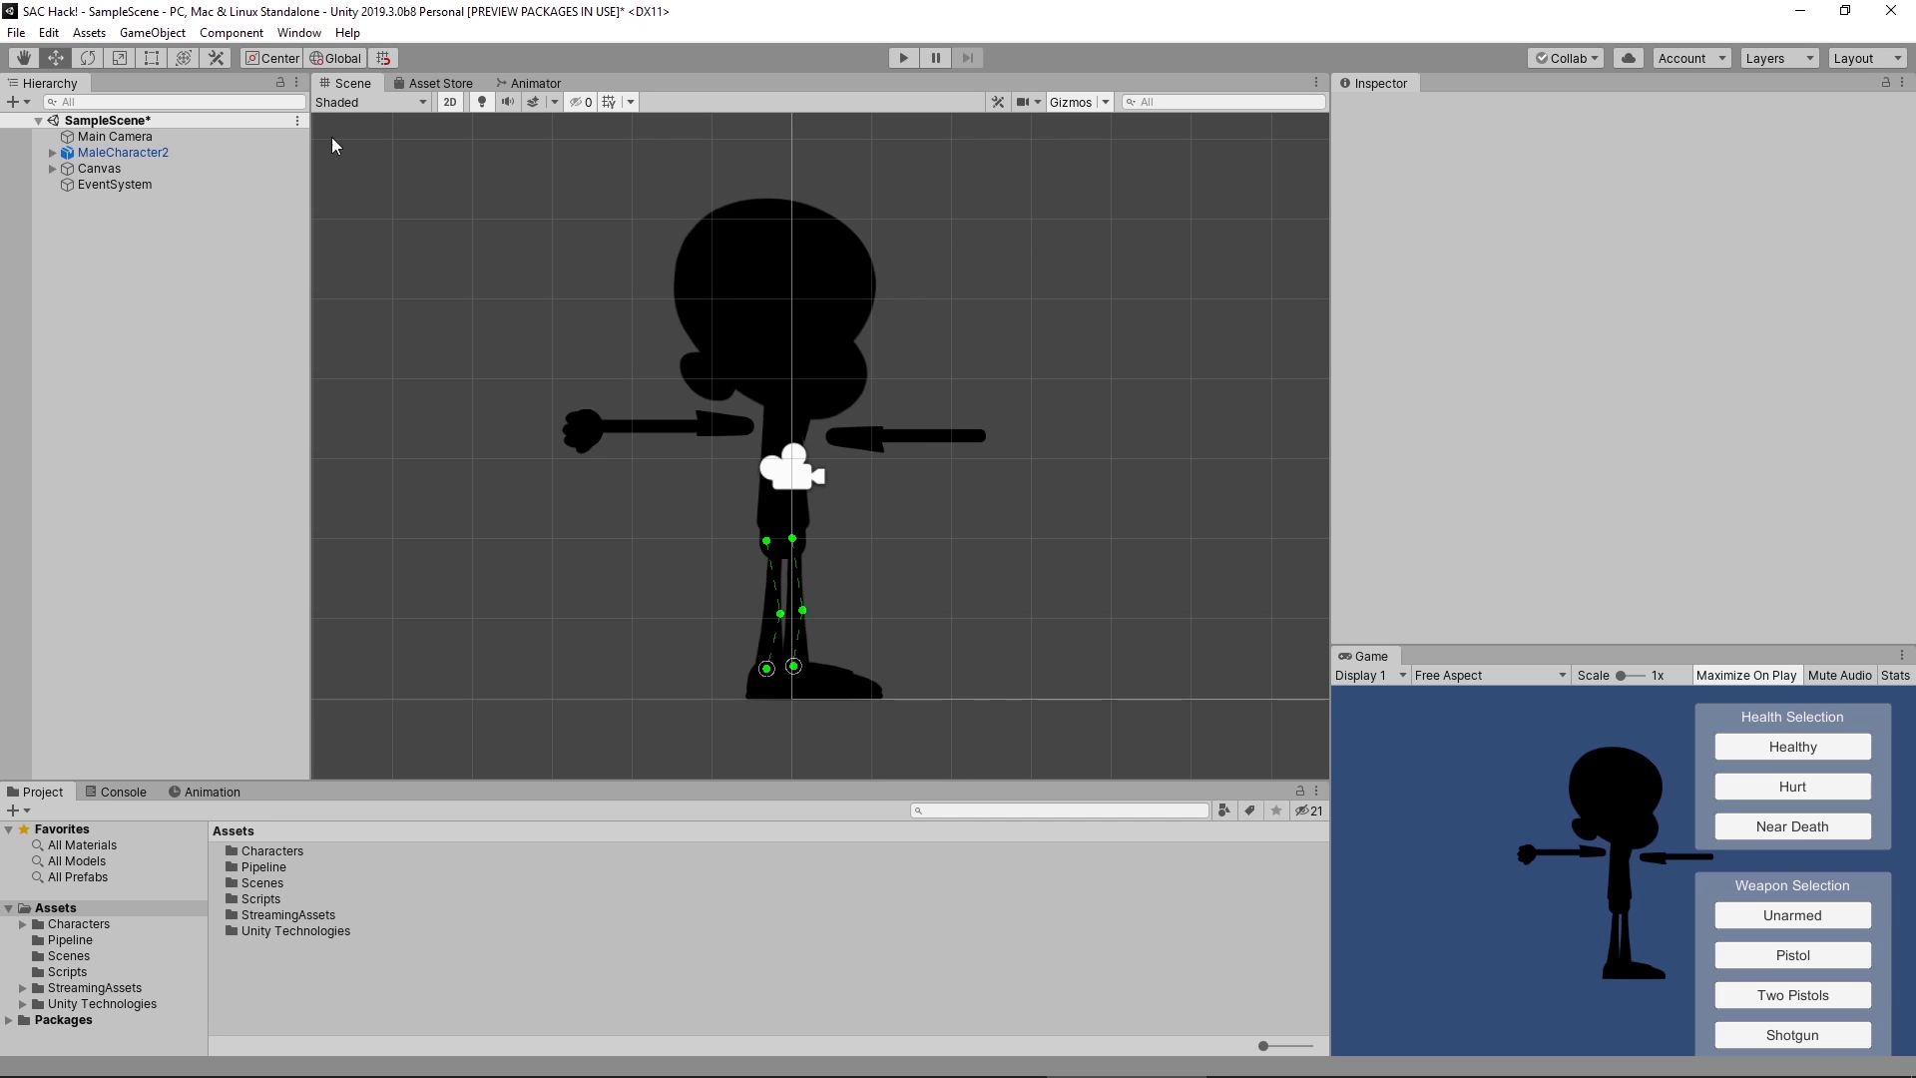
# - Reveal the experimental 2D light types under GameObject > Light > 2D
pyautogui.click(150, 33)
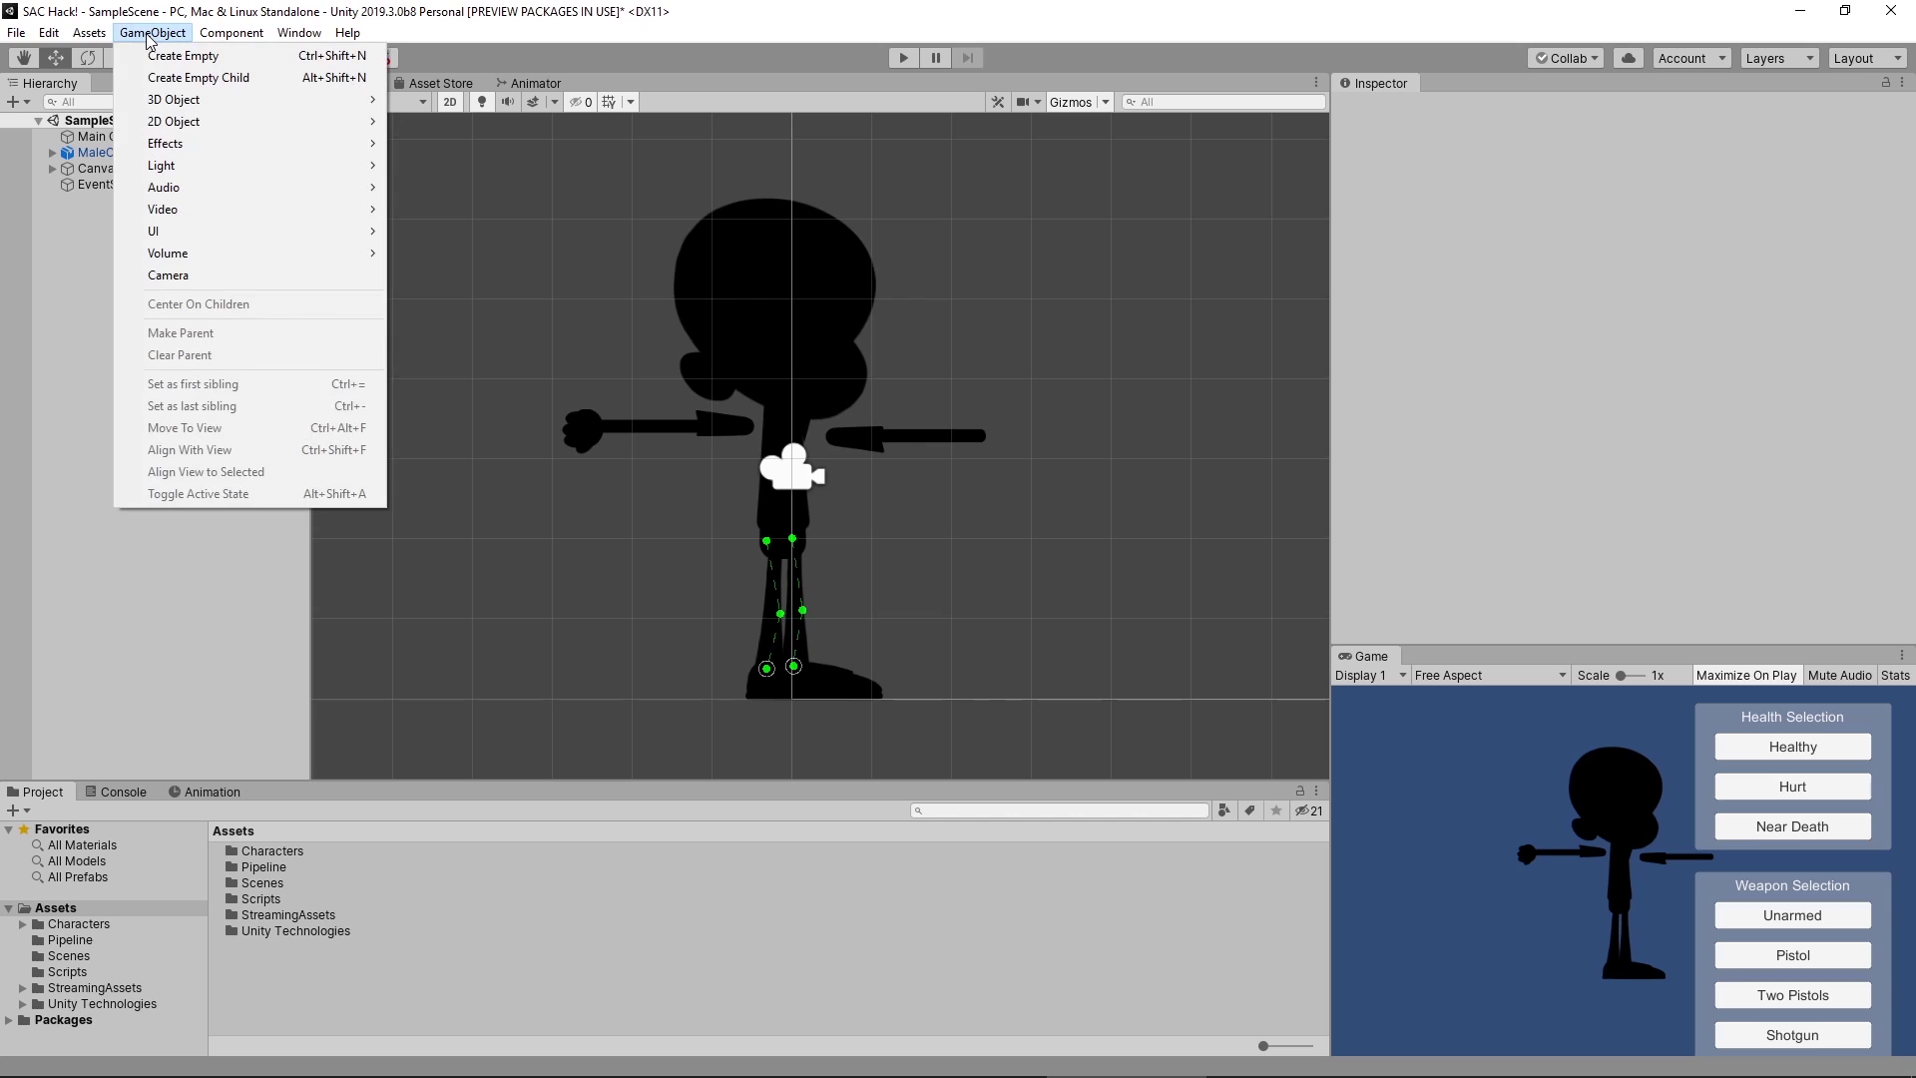
pyautogui.moveTo(210, 165)
pyautogui.moveTo(469, 165)
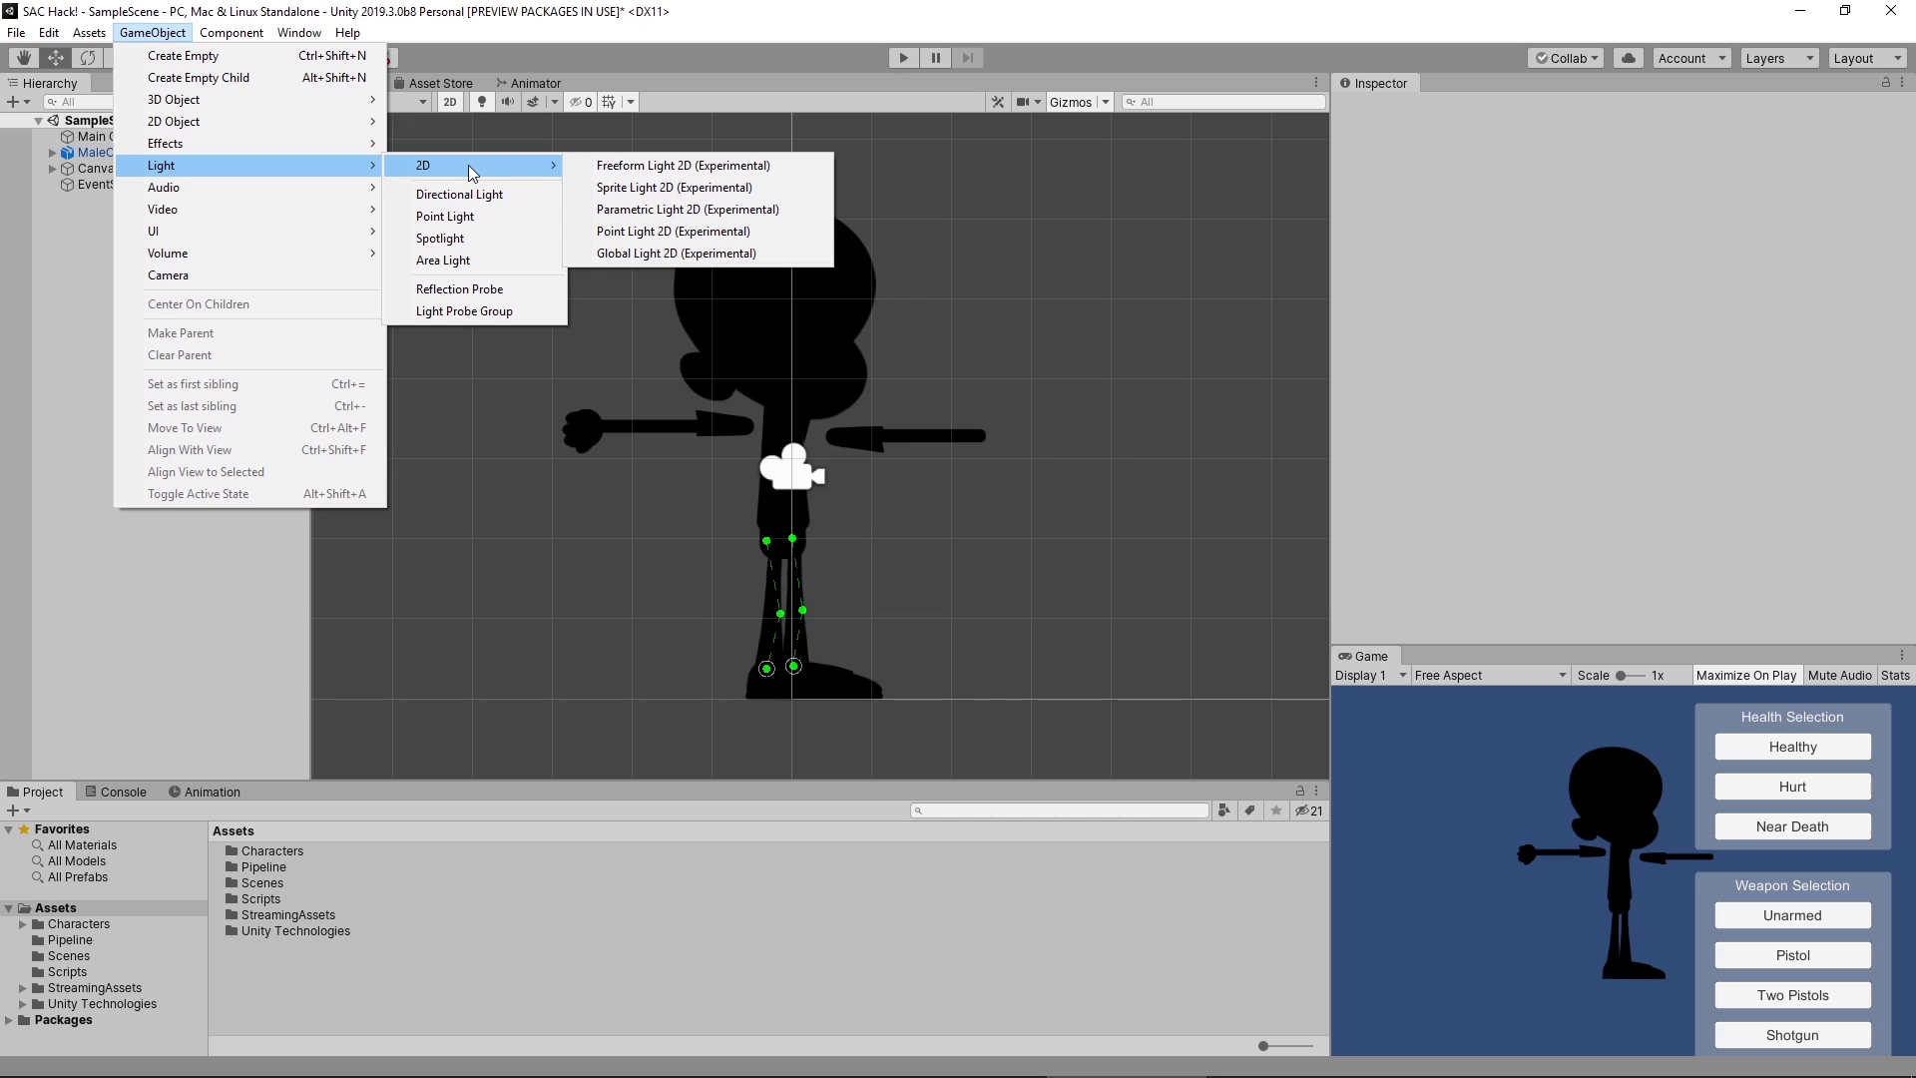
# - Create a Freeform Light 2D, centre it over the character's face, and enter Play mode
pyautogui.click(641, 168)
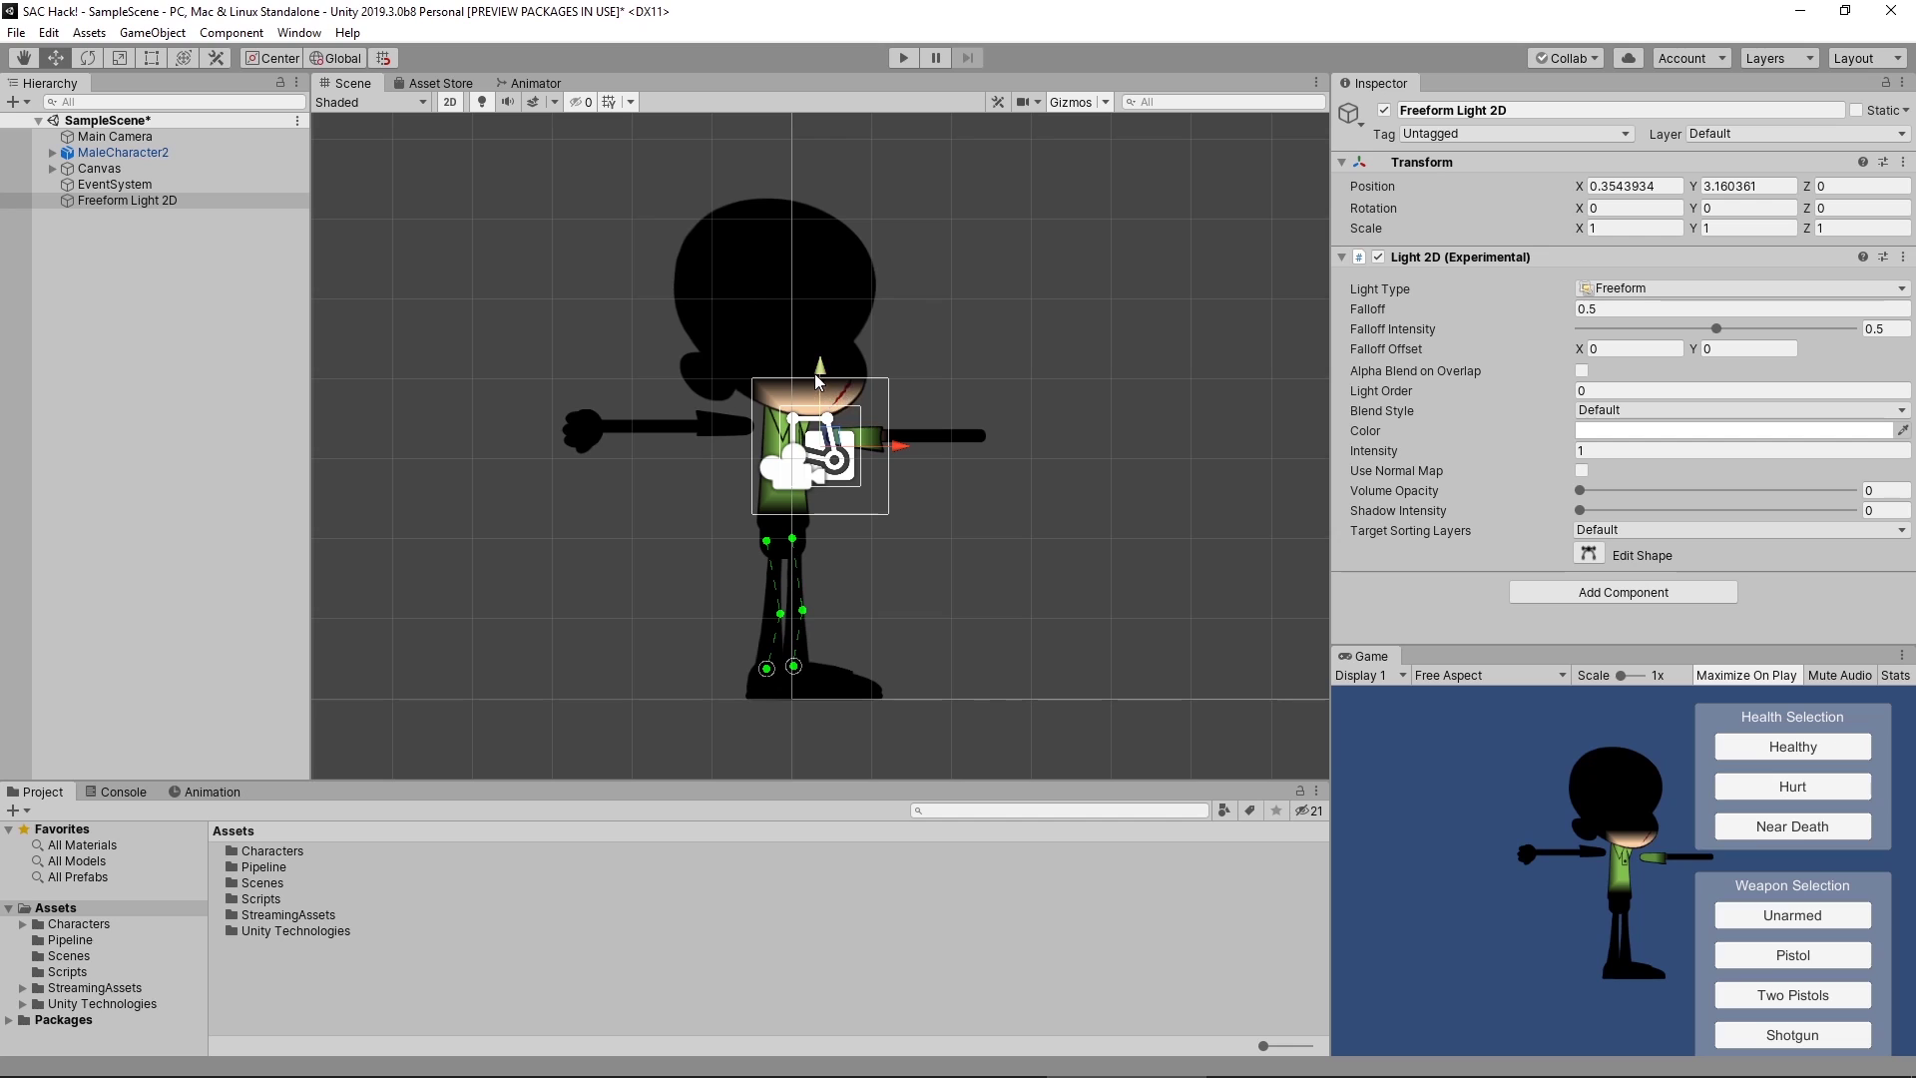
pyautogui.moveTo(819, 364); pyautogui.dragTo(809, 264)
pyautogui.moveTo(902, 333); pyautogui.dragTo(873, 333)
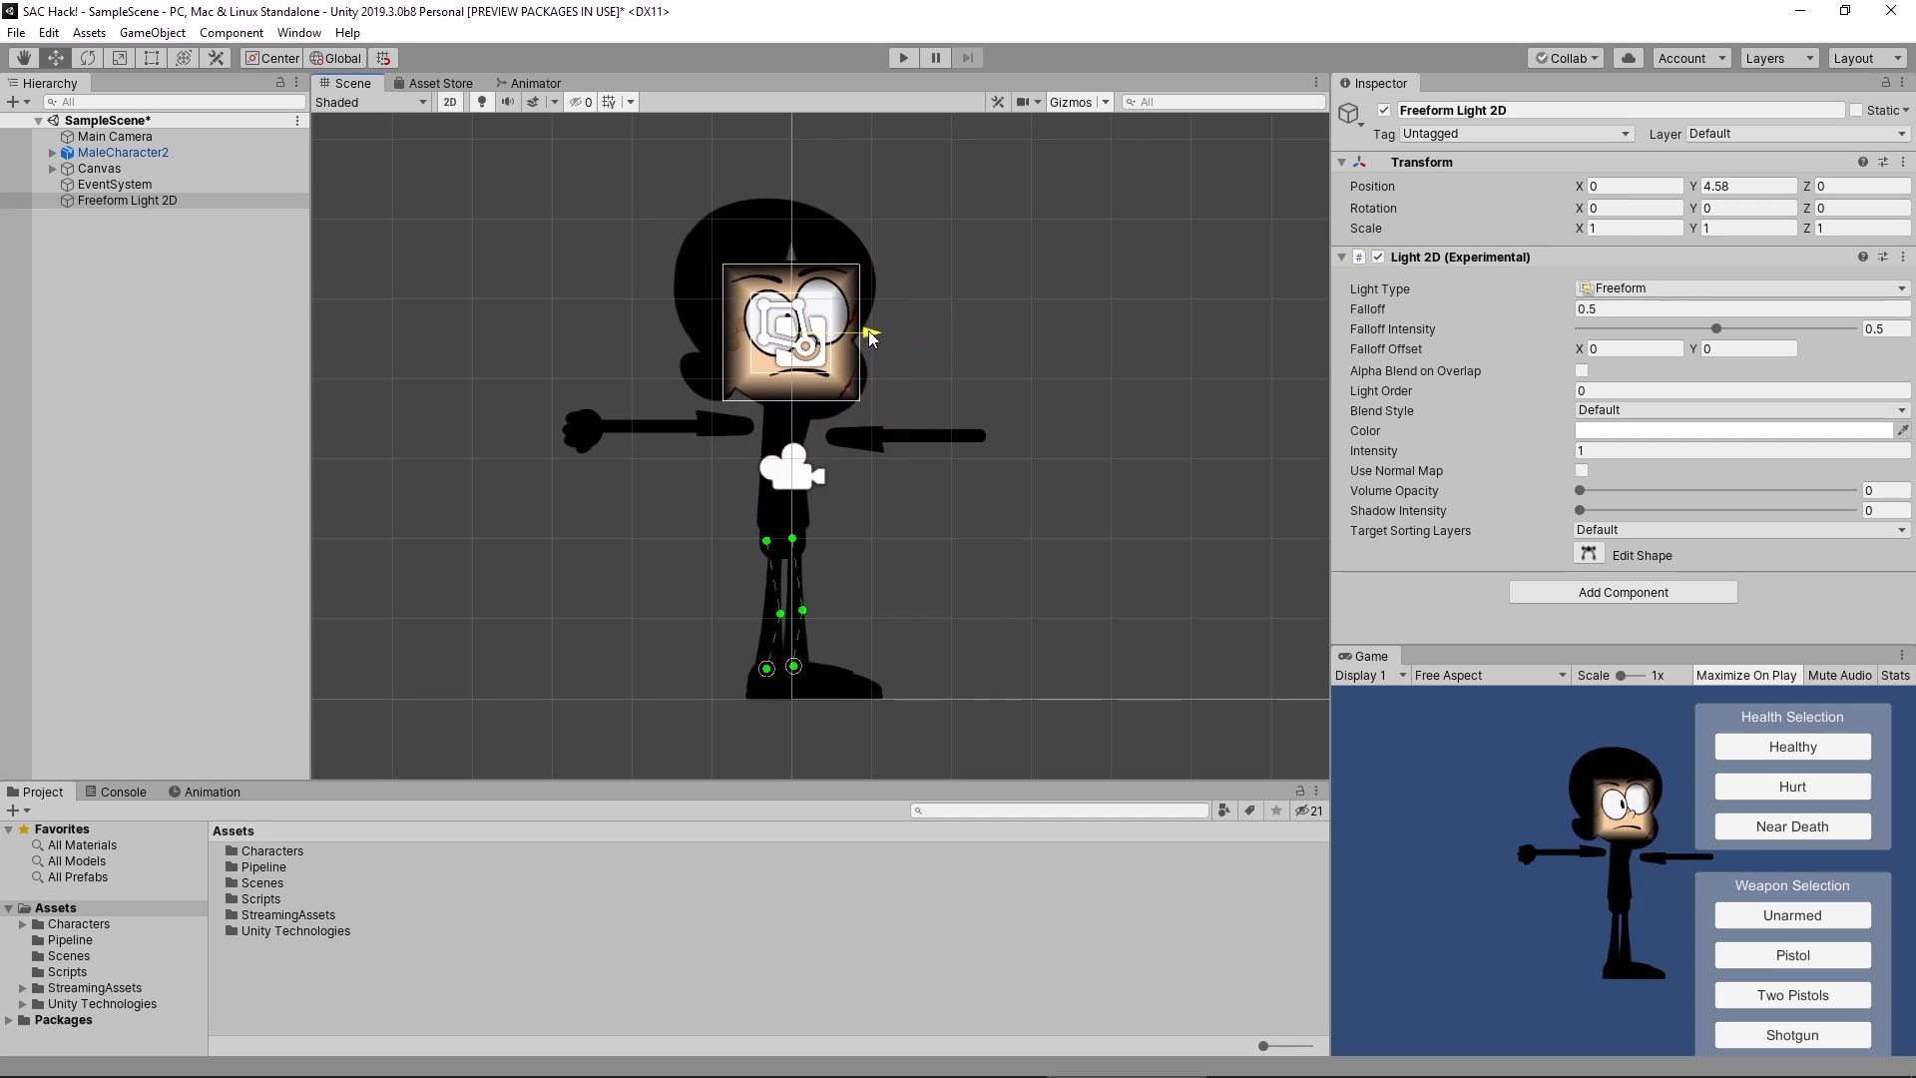
pyautogui.moveTo(795, 260); pyautogui.dragTo(795, 248)
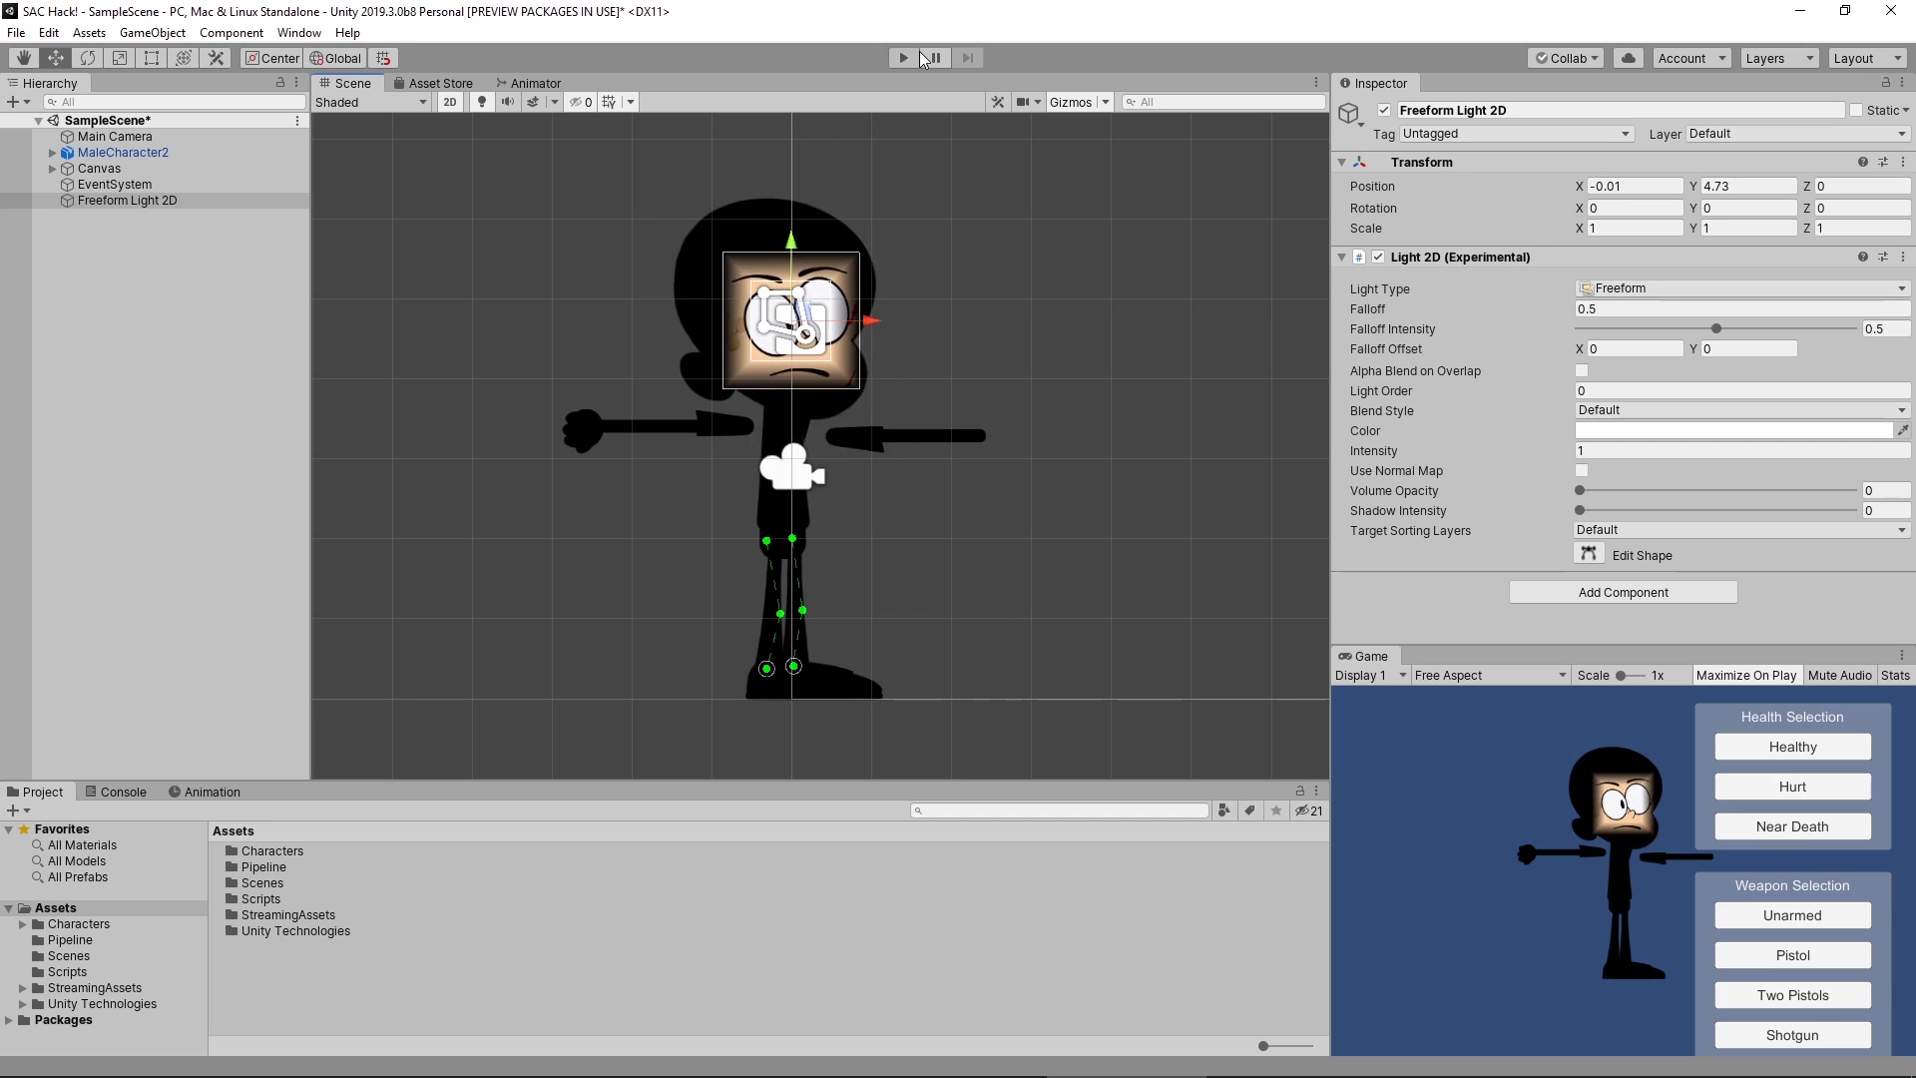
pyautogui.click(894, 60)
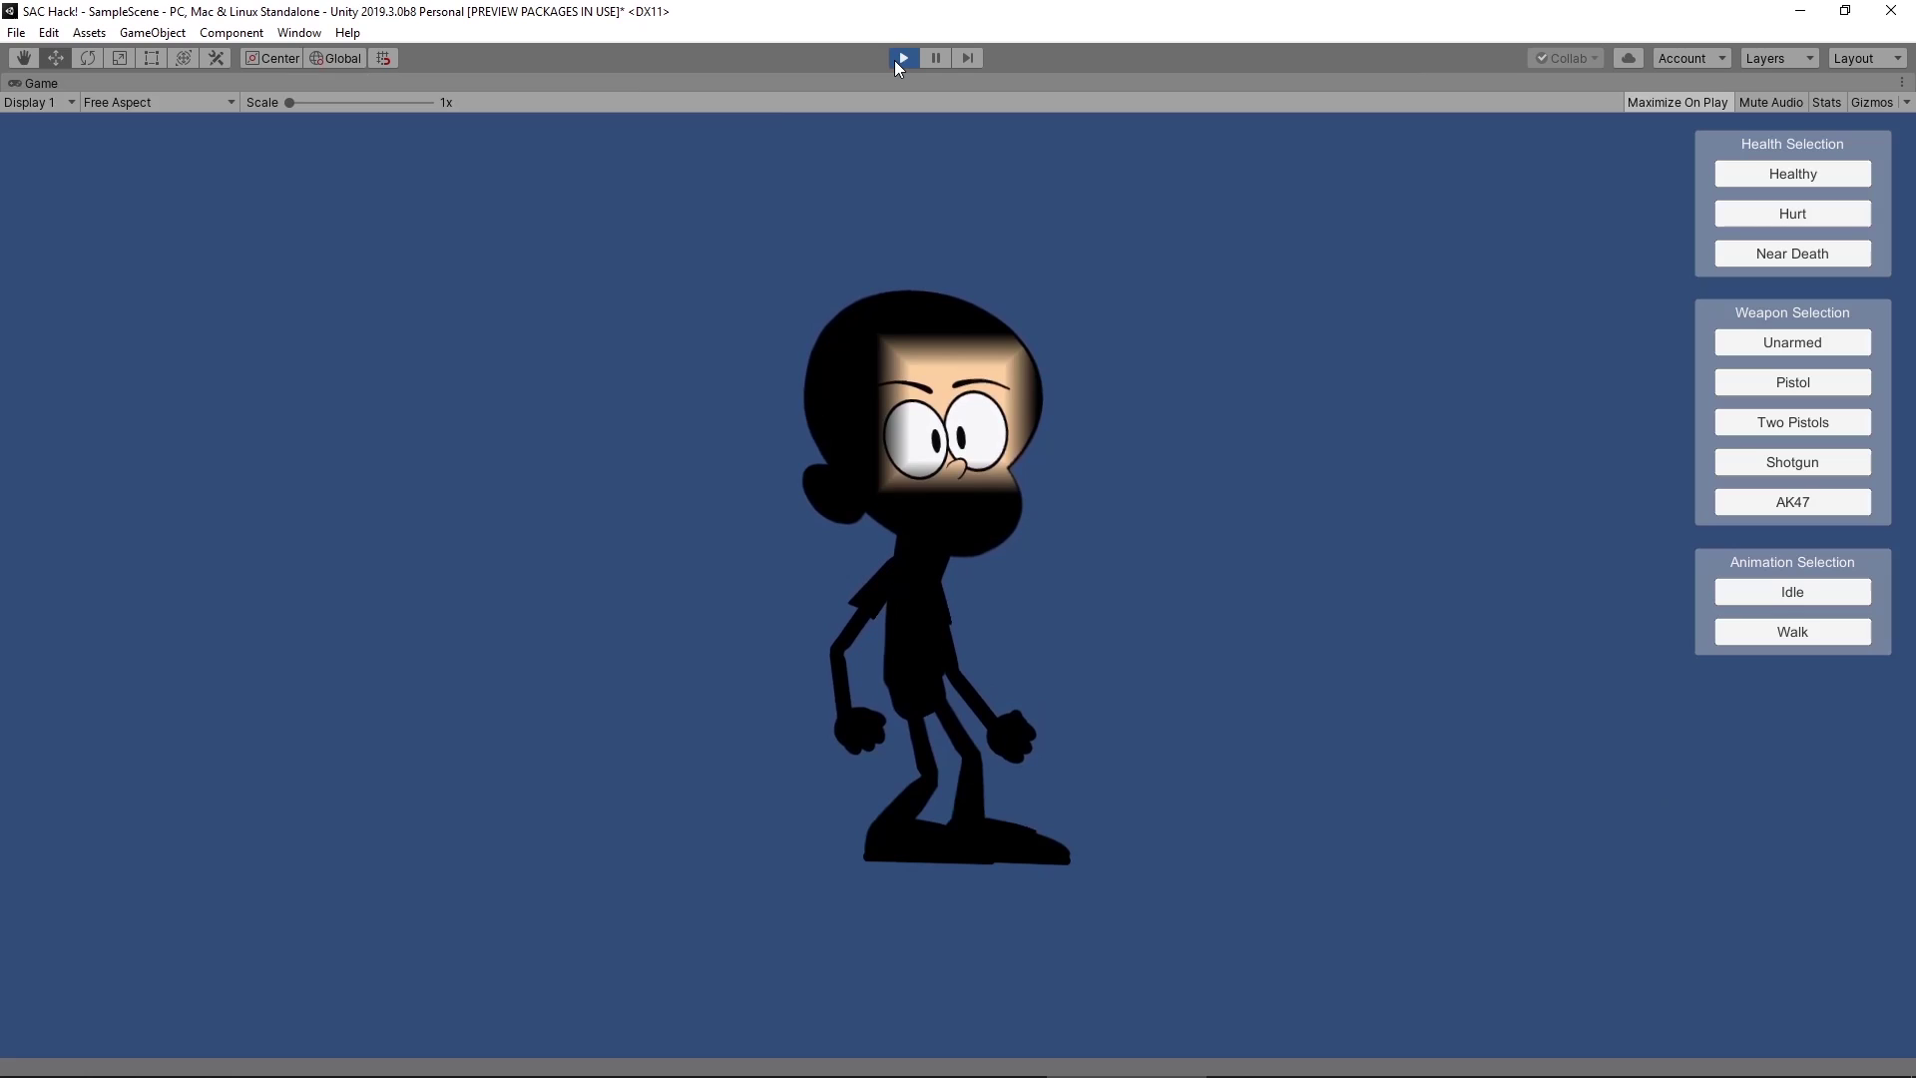
# - Stop Play mode after previewing the face-lit character
pyautogui.click(896, 62)
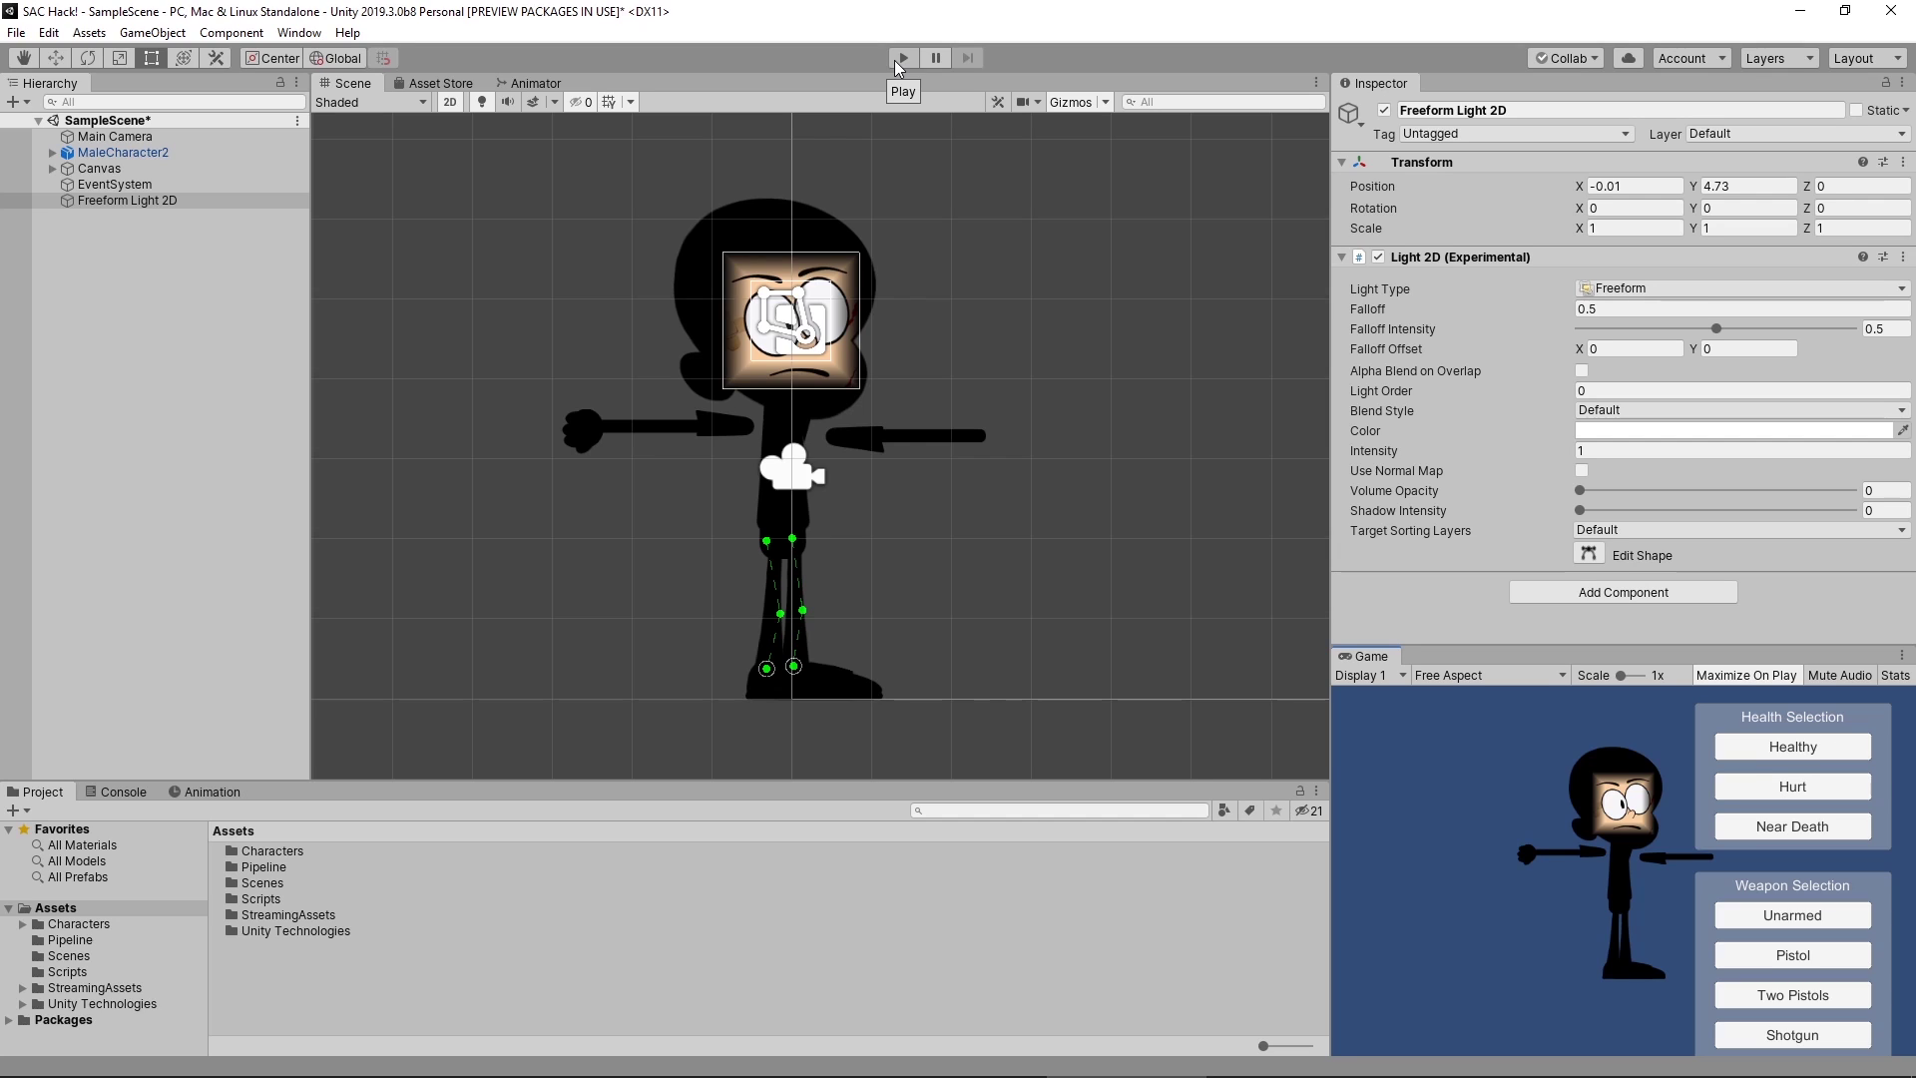
# - Move the Freeform Light 2D down to the torso at Y 2.07 and colour it green (06F145)
pyautogui.click(116, 198)
pyautogui.click(57, 56)
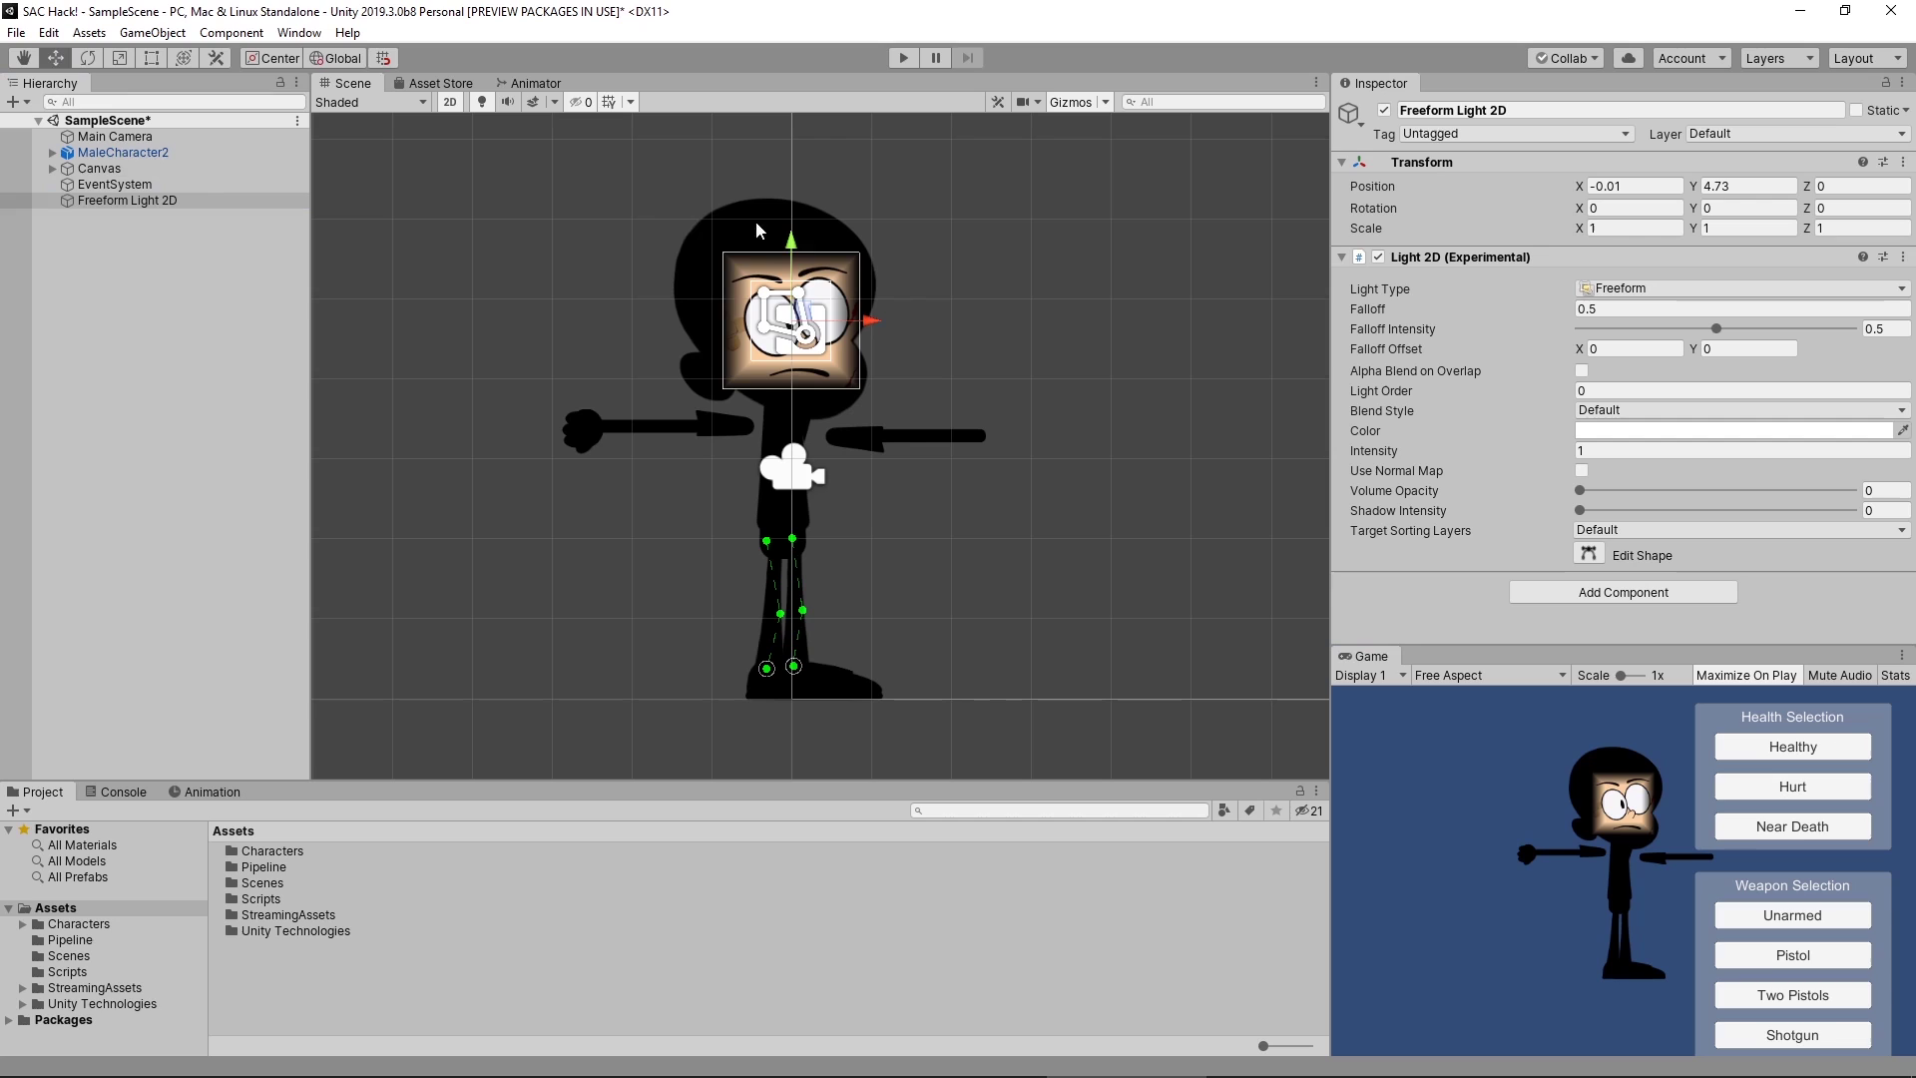
pyautogui.moveTo(795, 245); pyautogui.dragTo(803, 449)
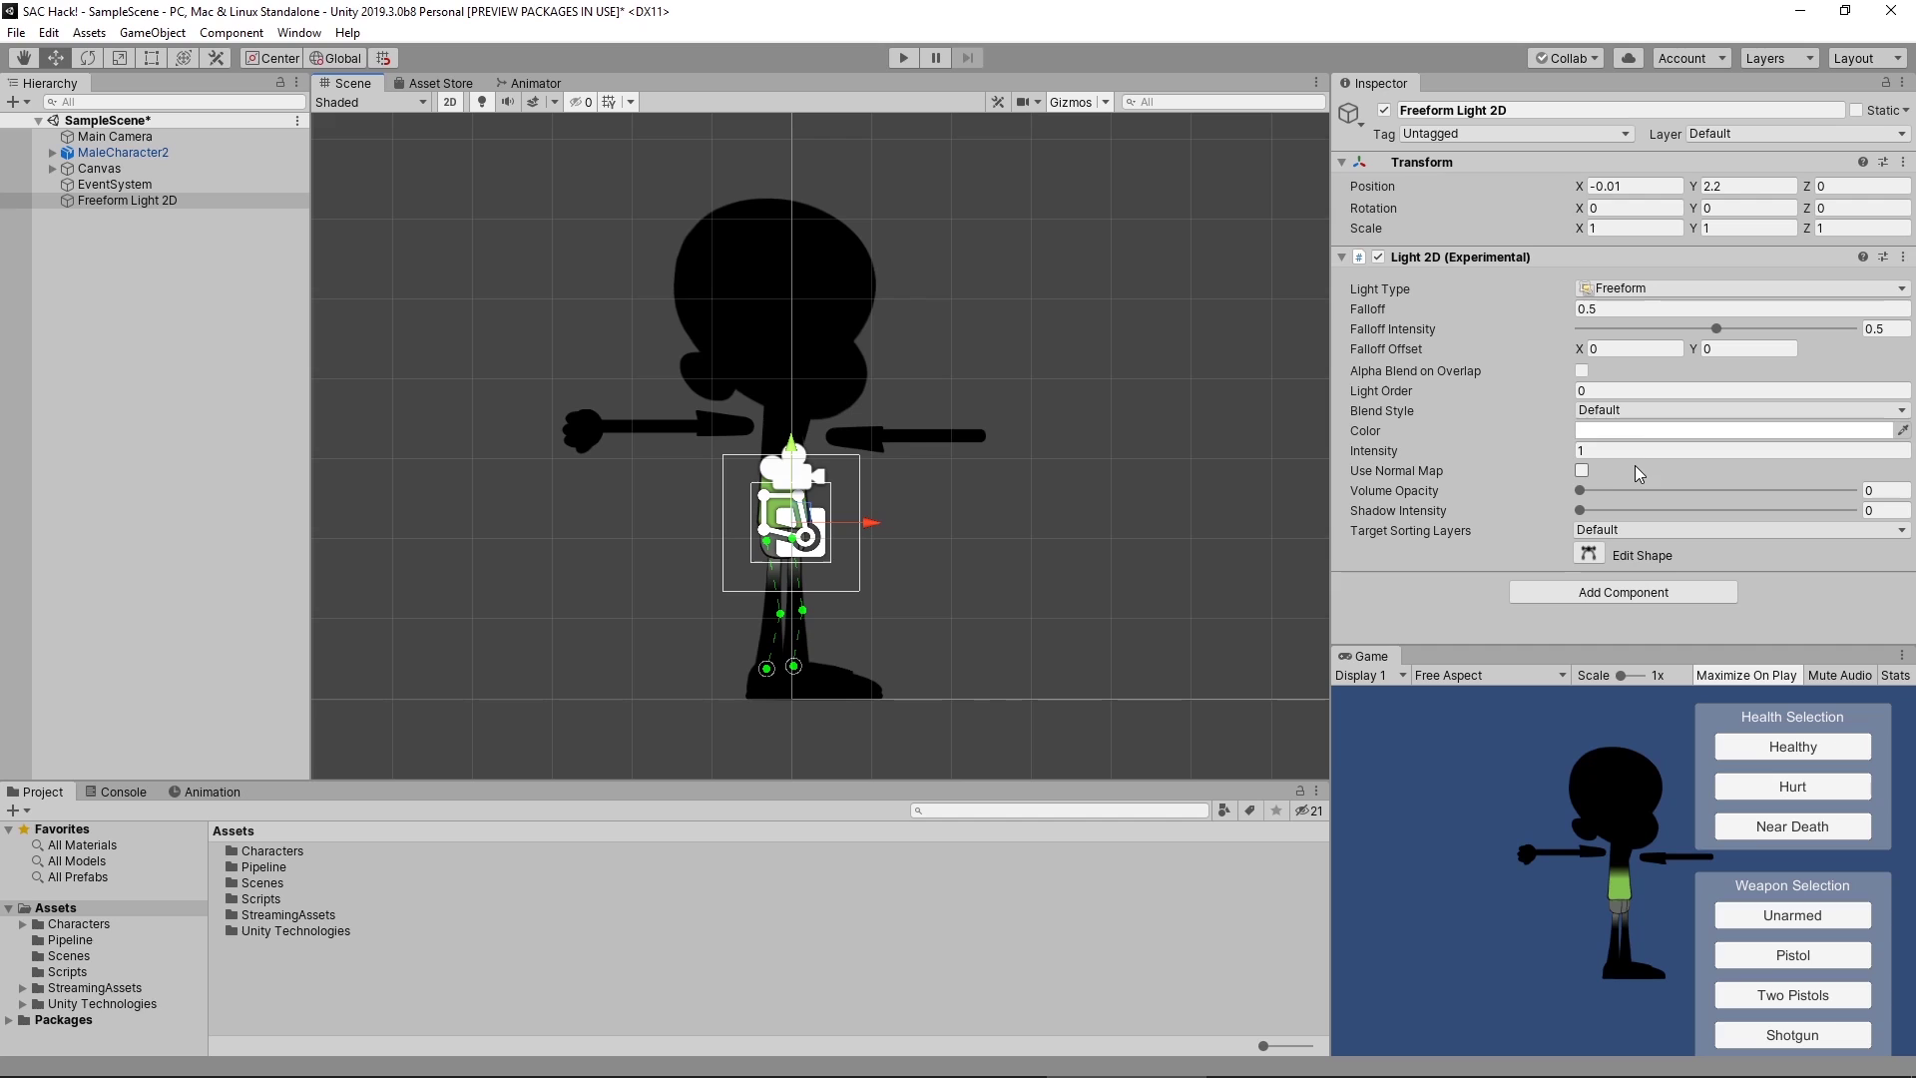
pyautogui.click(1638, 431)
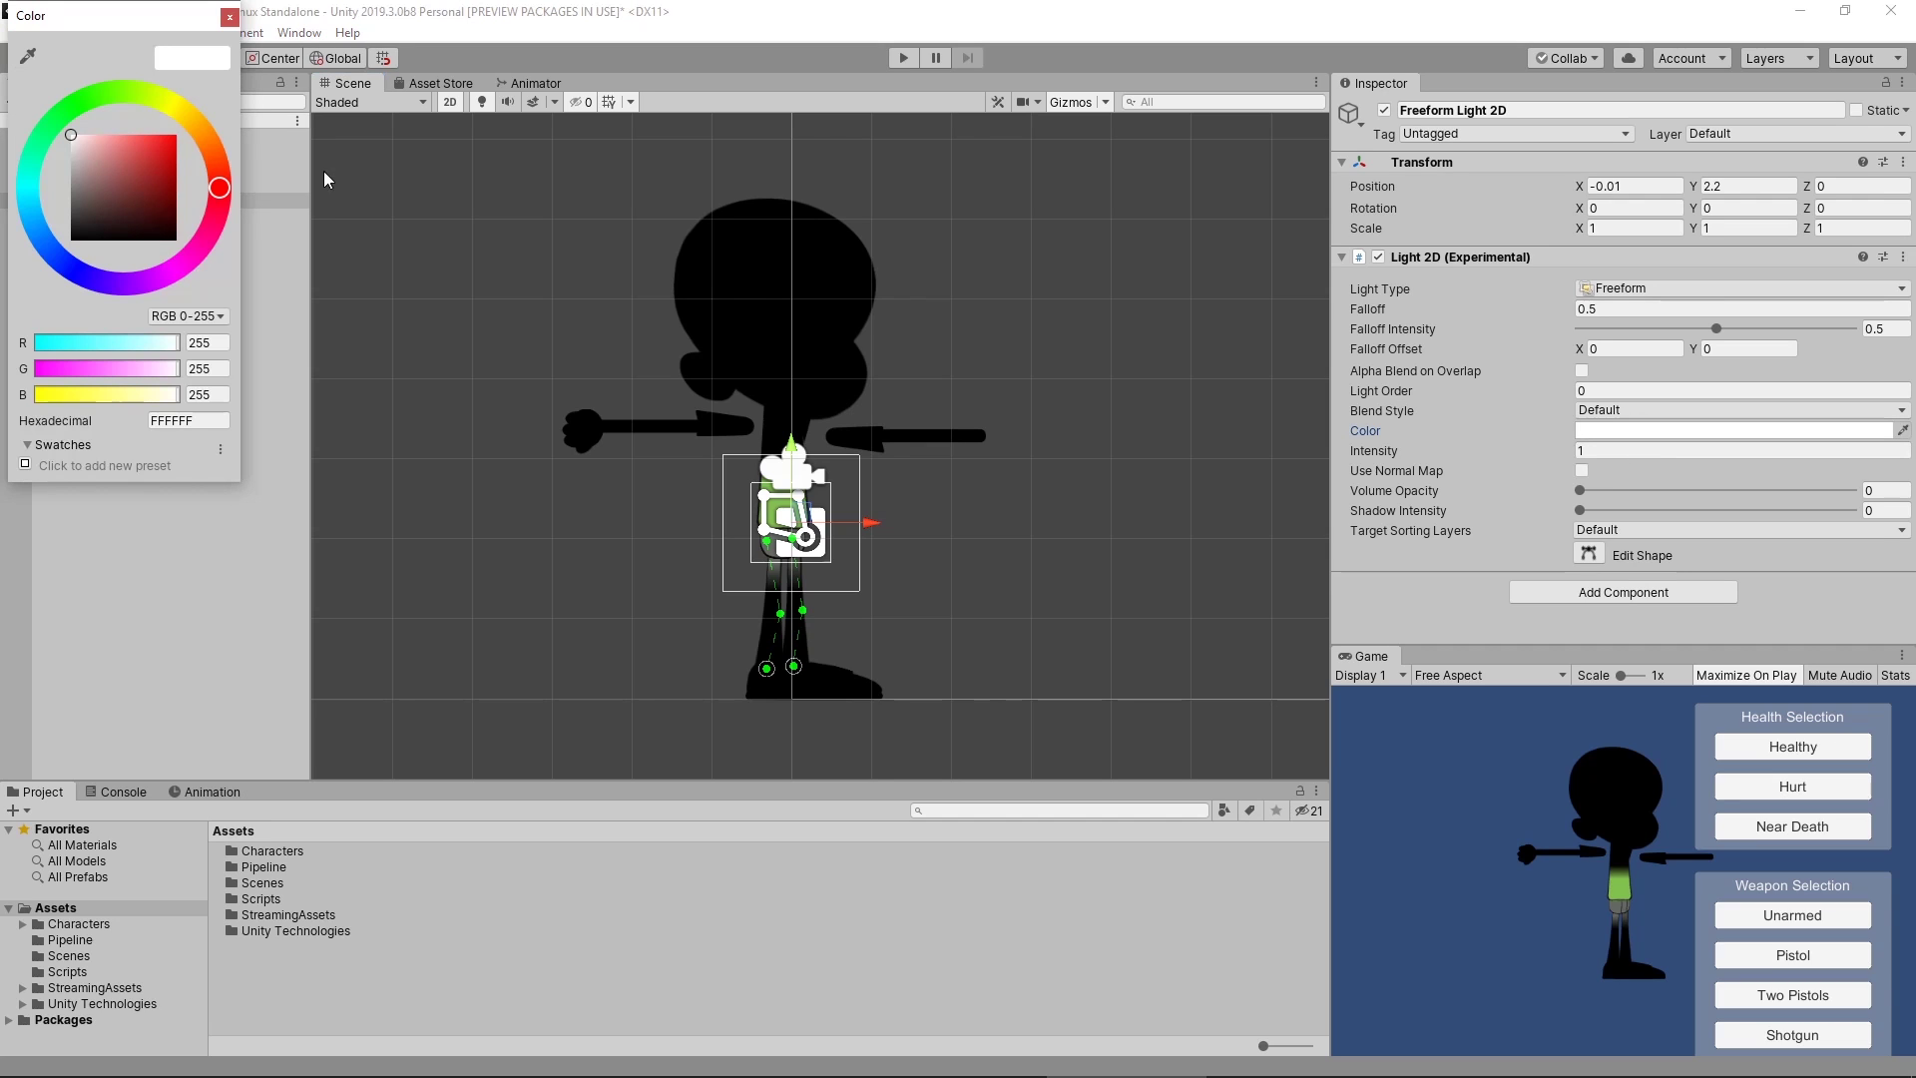
pyautogui.moveTo(220, 187)
pyautogui.mouseDown()
pyautogui.moveTo(116, 114)
pyautogui.moveTo(62, 118)
pyautogui.moveTo(140, 175)
pyautogui.moveTo(177, 137)
pyautogui.mouseUp()
pyautogui.click(229, 17)
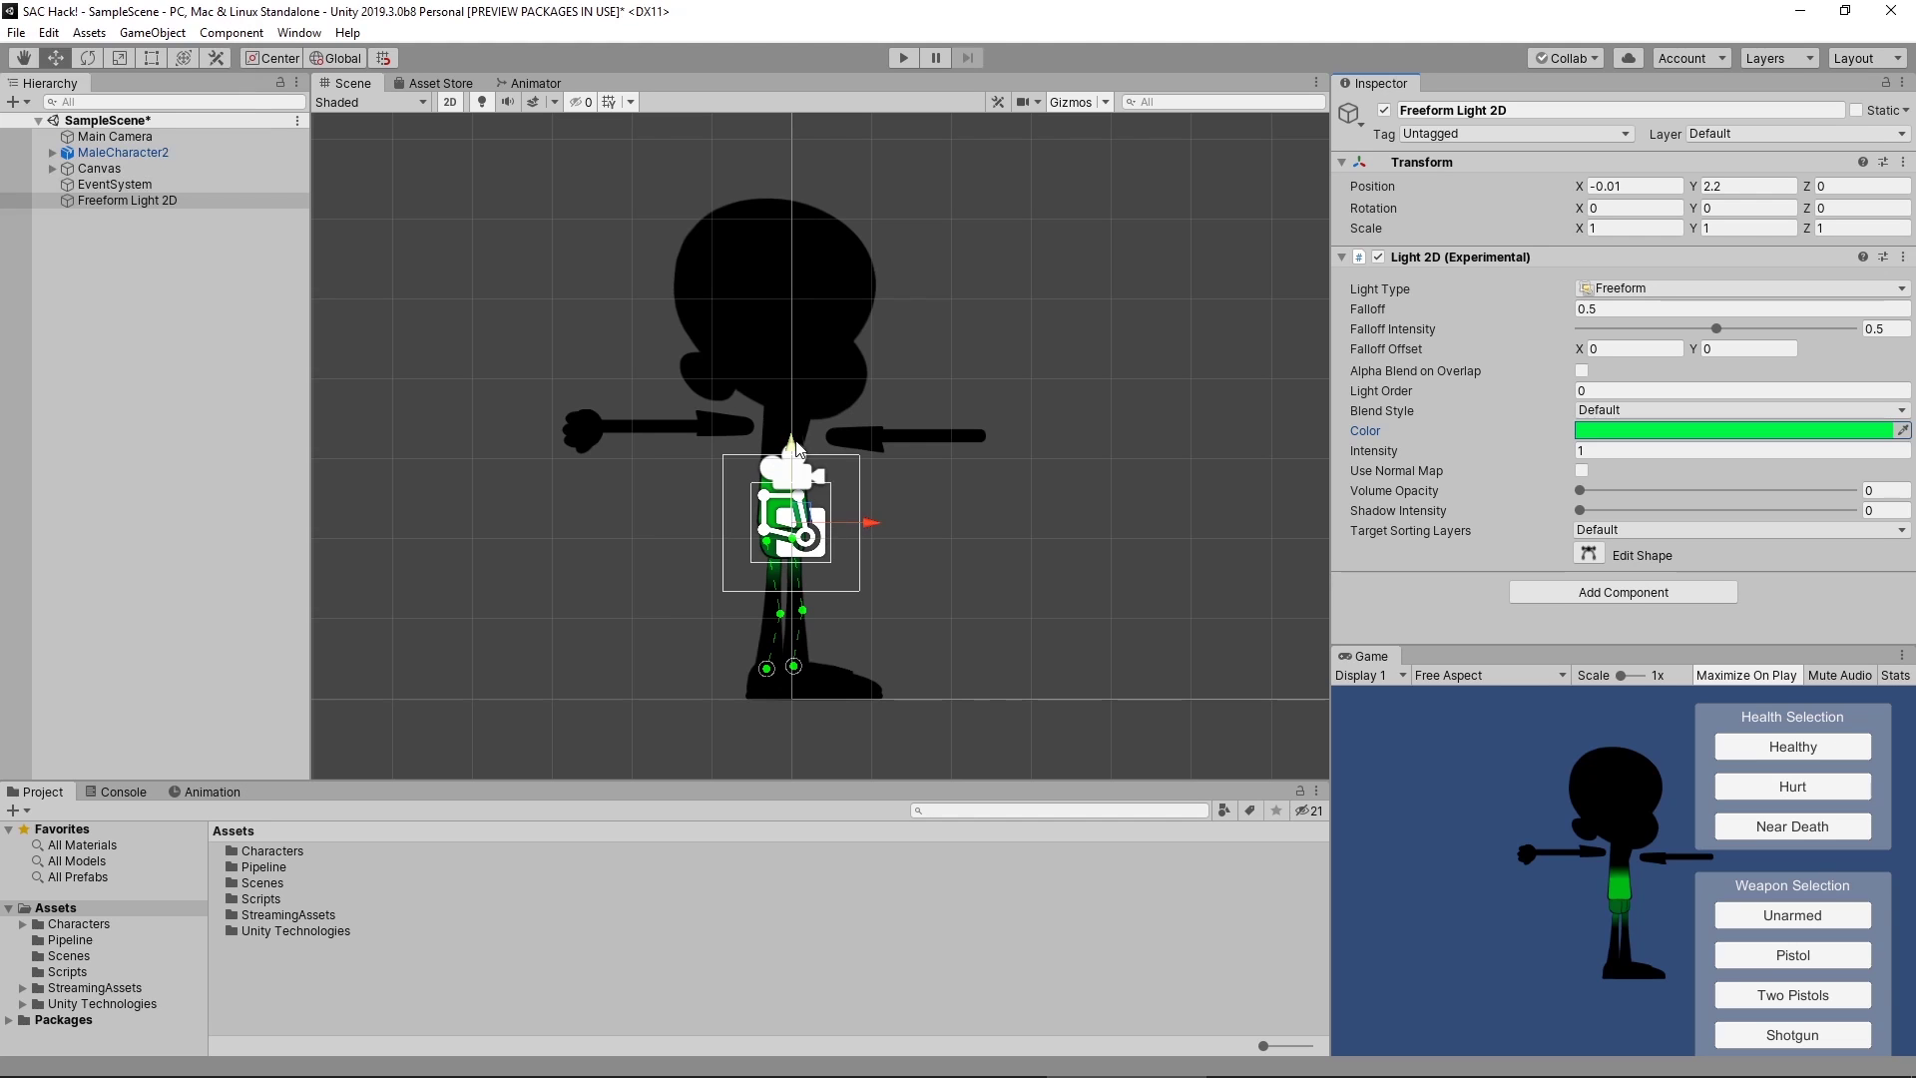
pyautogui.moveTo(794, 446)
pyautogui.mouseDown()
pyautogui.moveTo(818, 268)
pyautogui.moveTo(808, 326)
pyautogui.moveTo(799, 219)
pyautogui.moveTo(784, 458)
pyautogui.mouseUp()
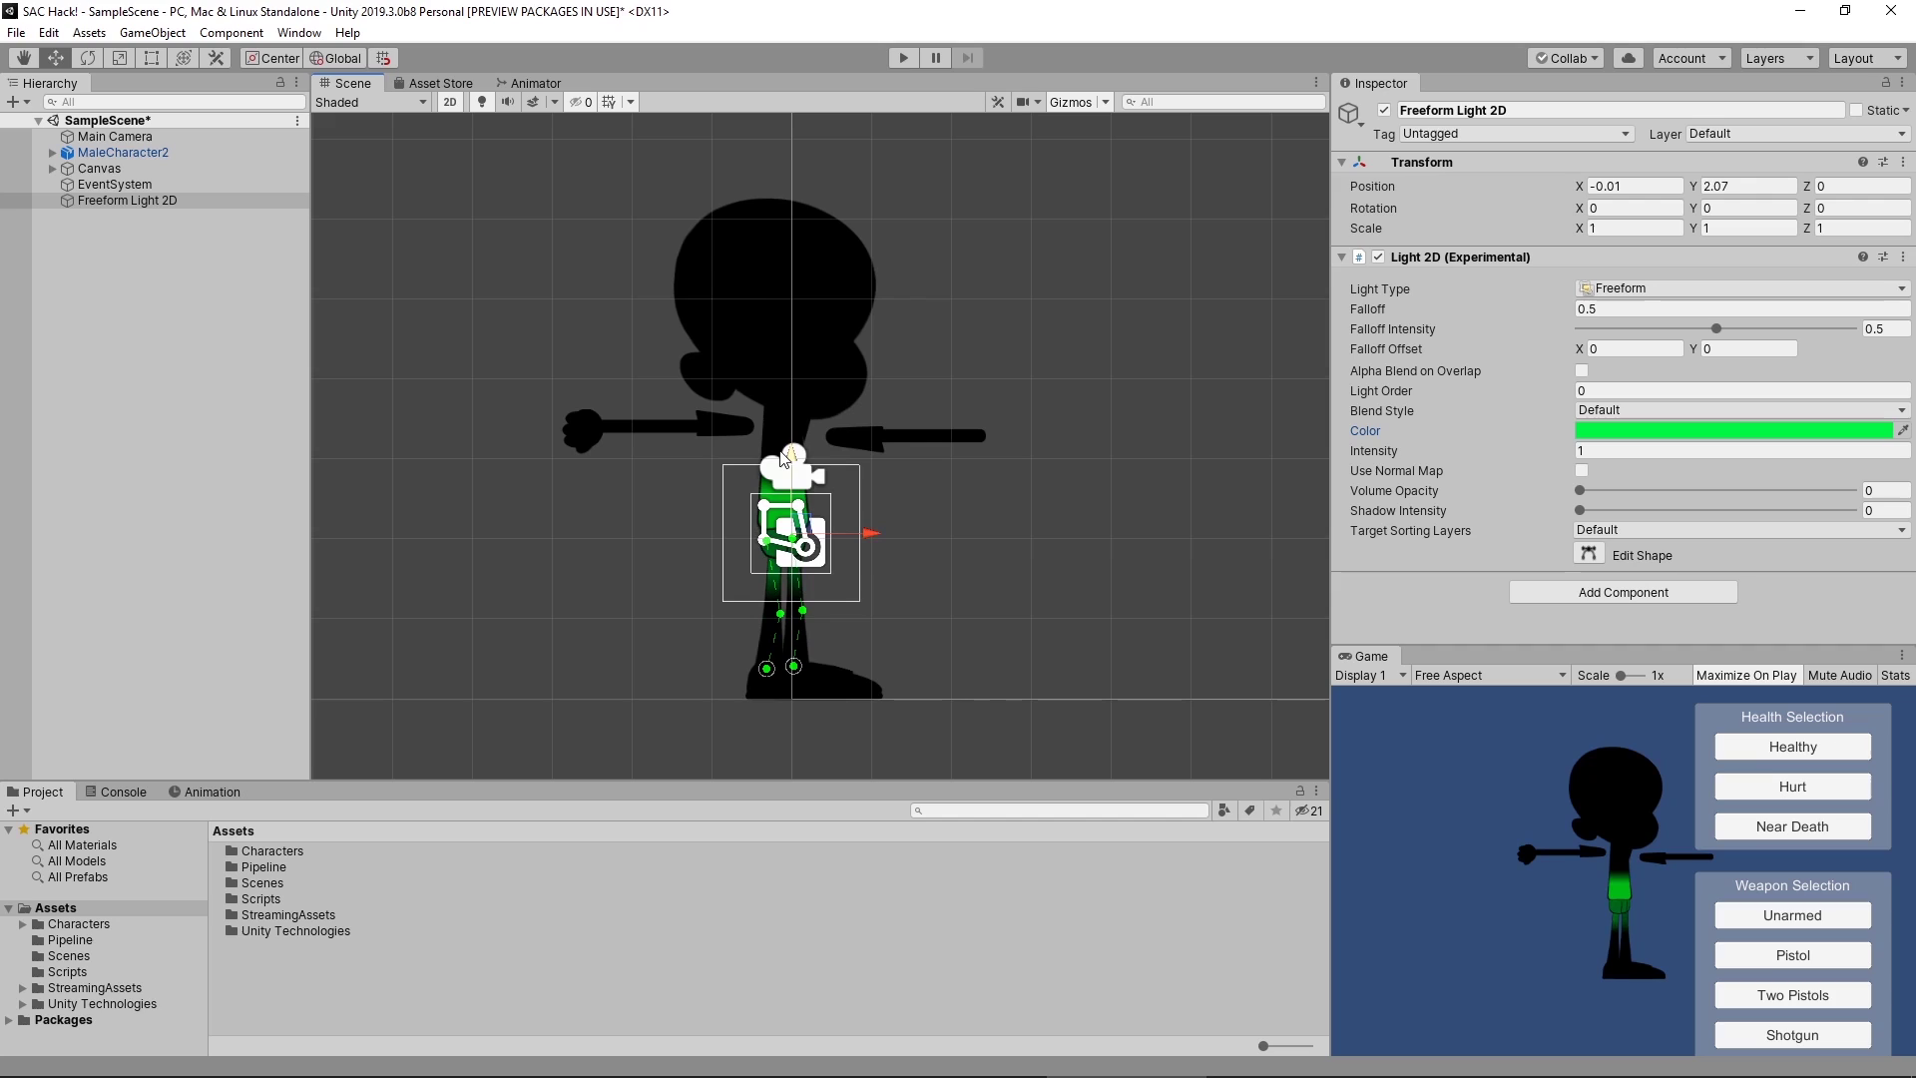
# - Drag the freeform light's shape corners into a wide, low box around the character's feet
pyautogui.click(1596, 557)
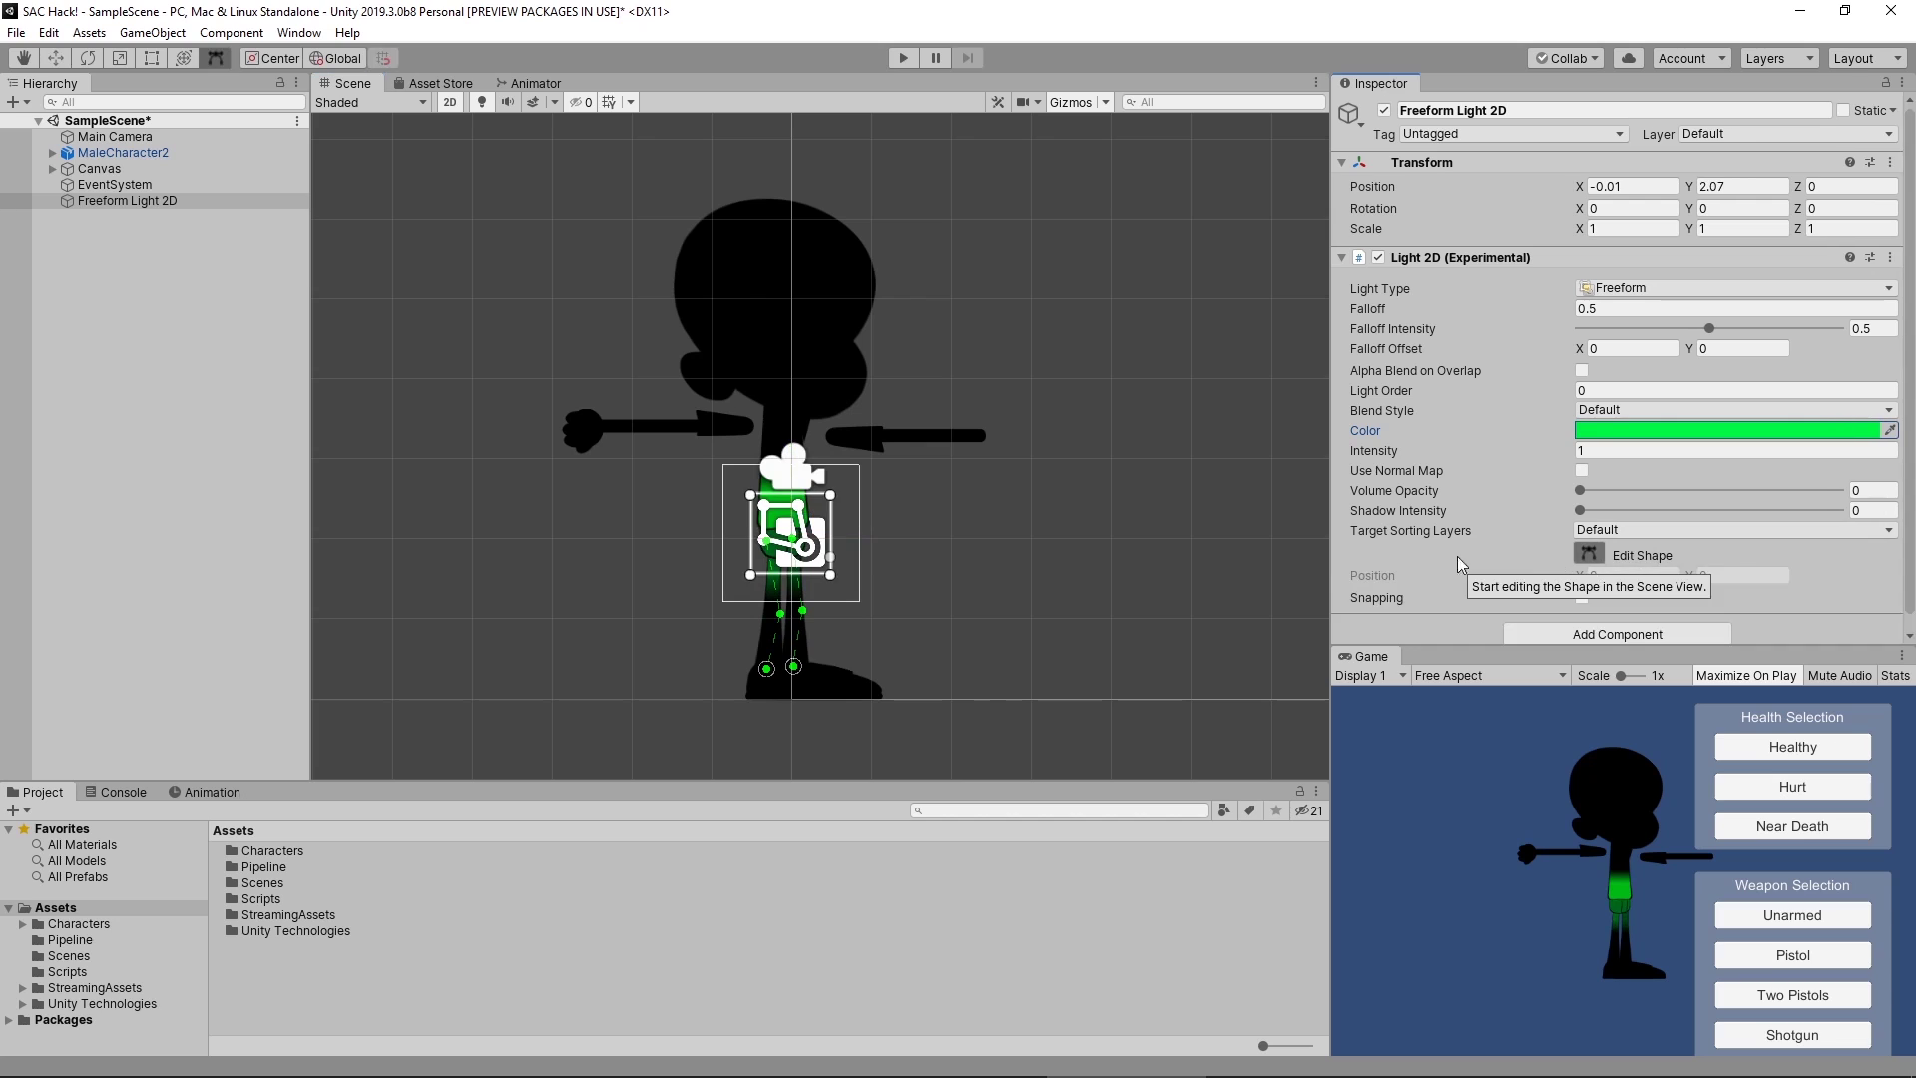
pyautogui.moveTo(830, 495); pyautogui.dragTo(938, 452)
pyautogui.moveTo(749, 496); pyautogui.dragTo(635, 468)
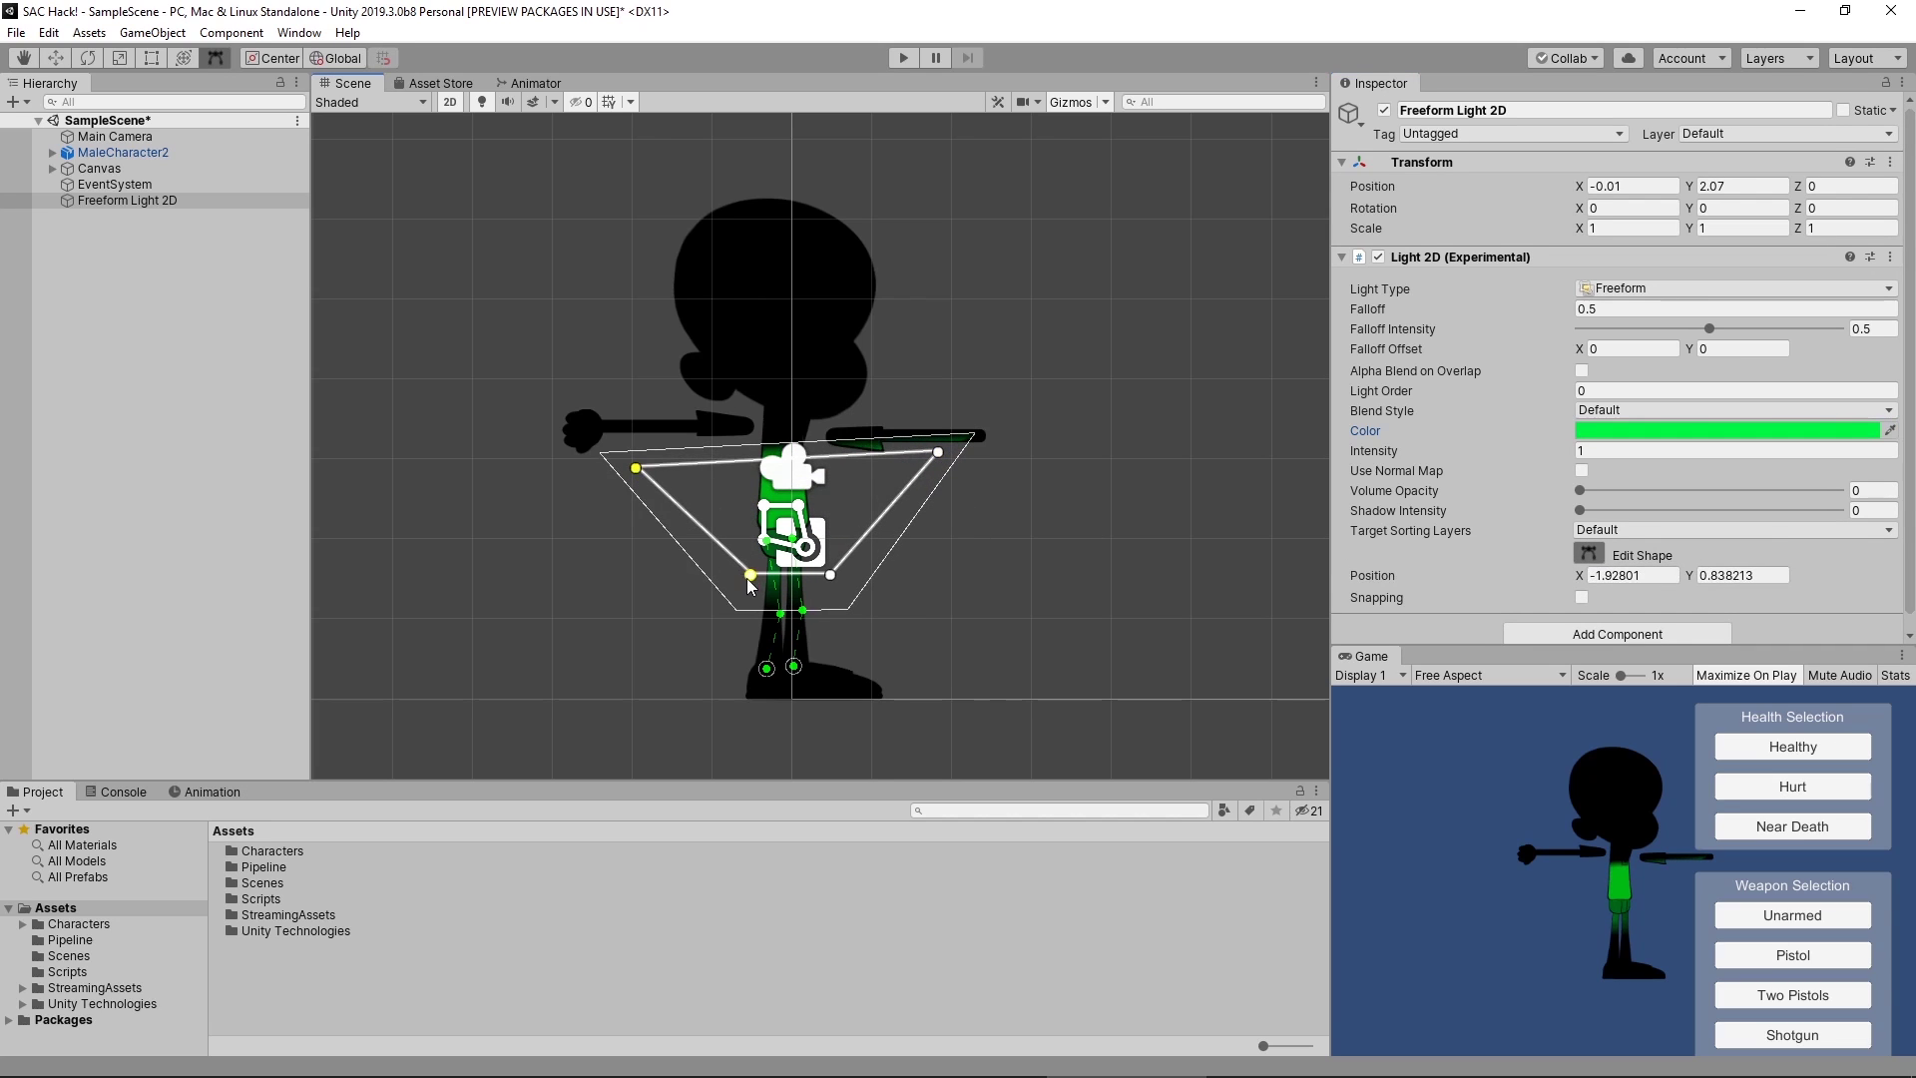
pyautogui.moveTo(752, 574); pyautogui.dragTo(557, 662)
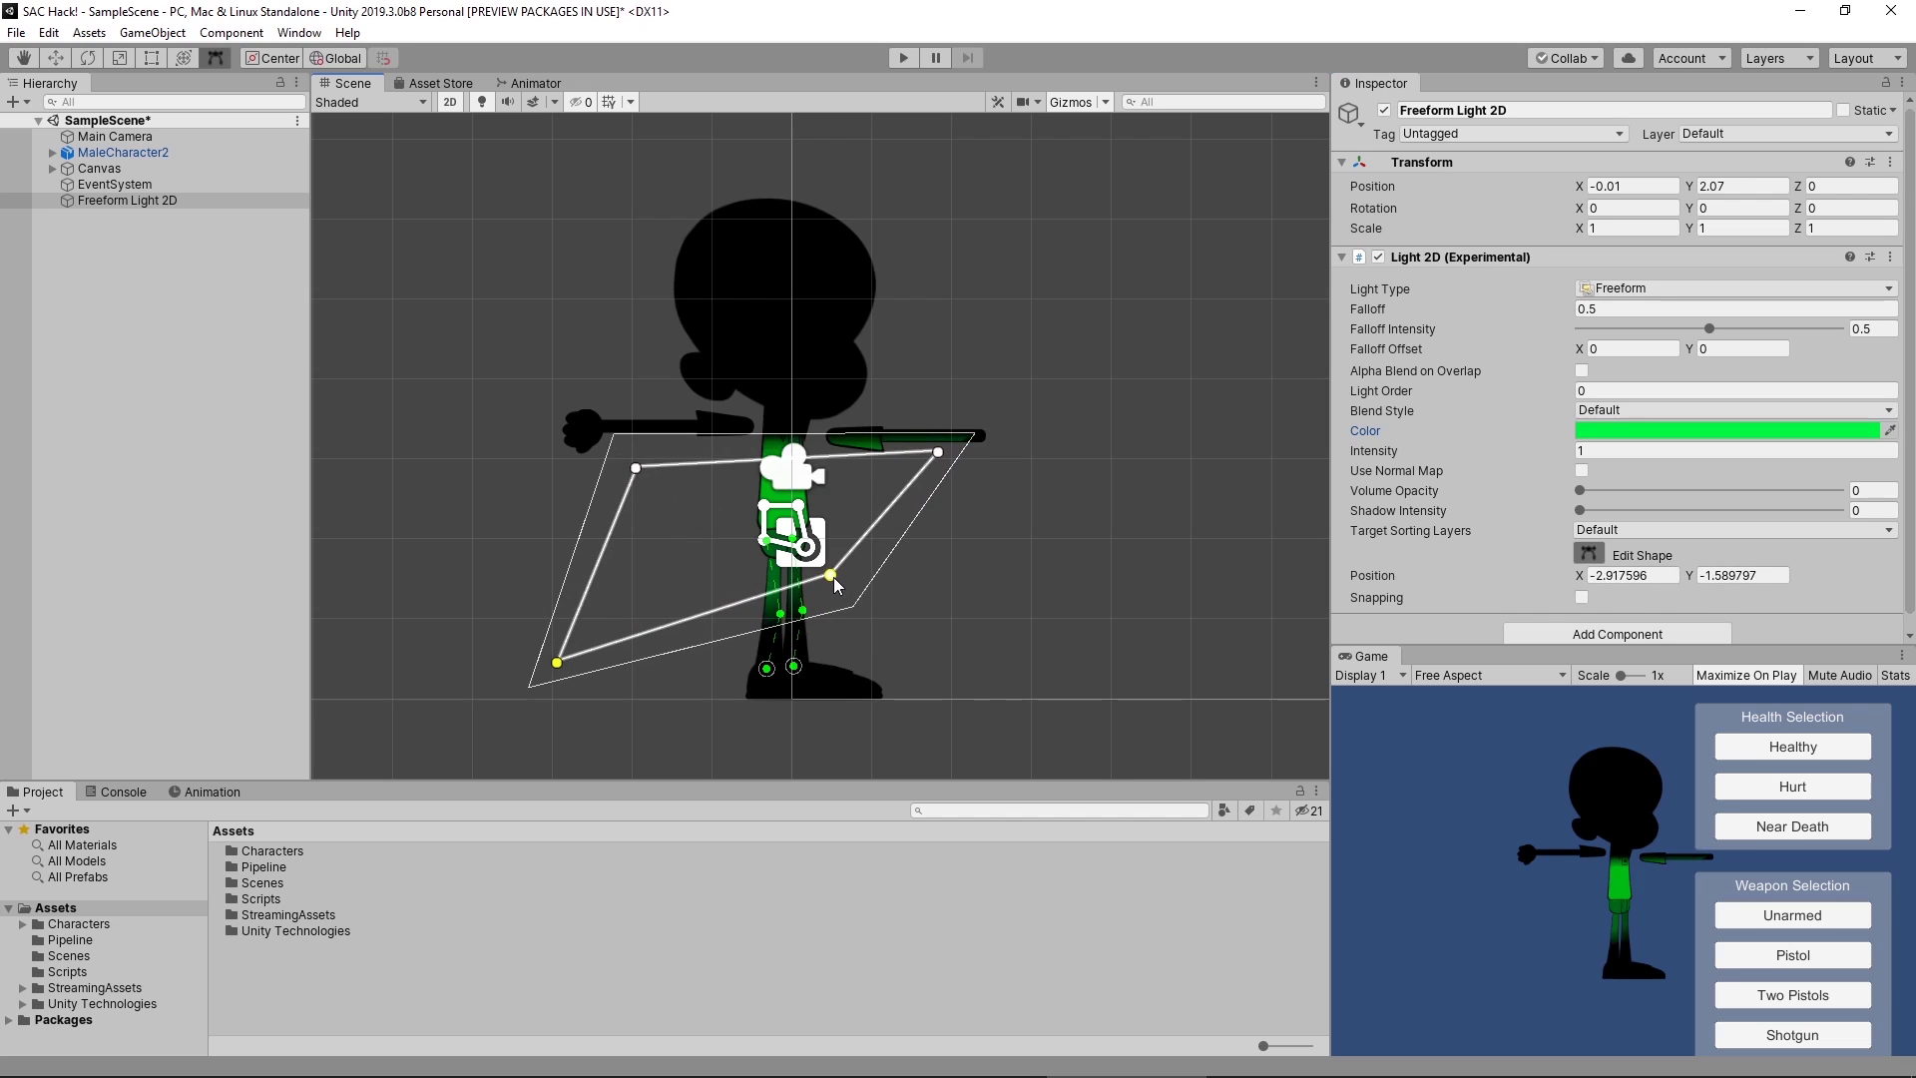
pyautogui.moveTo(831, 575); pyautogui.dragTo(1081, 738)
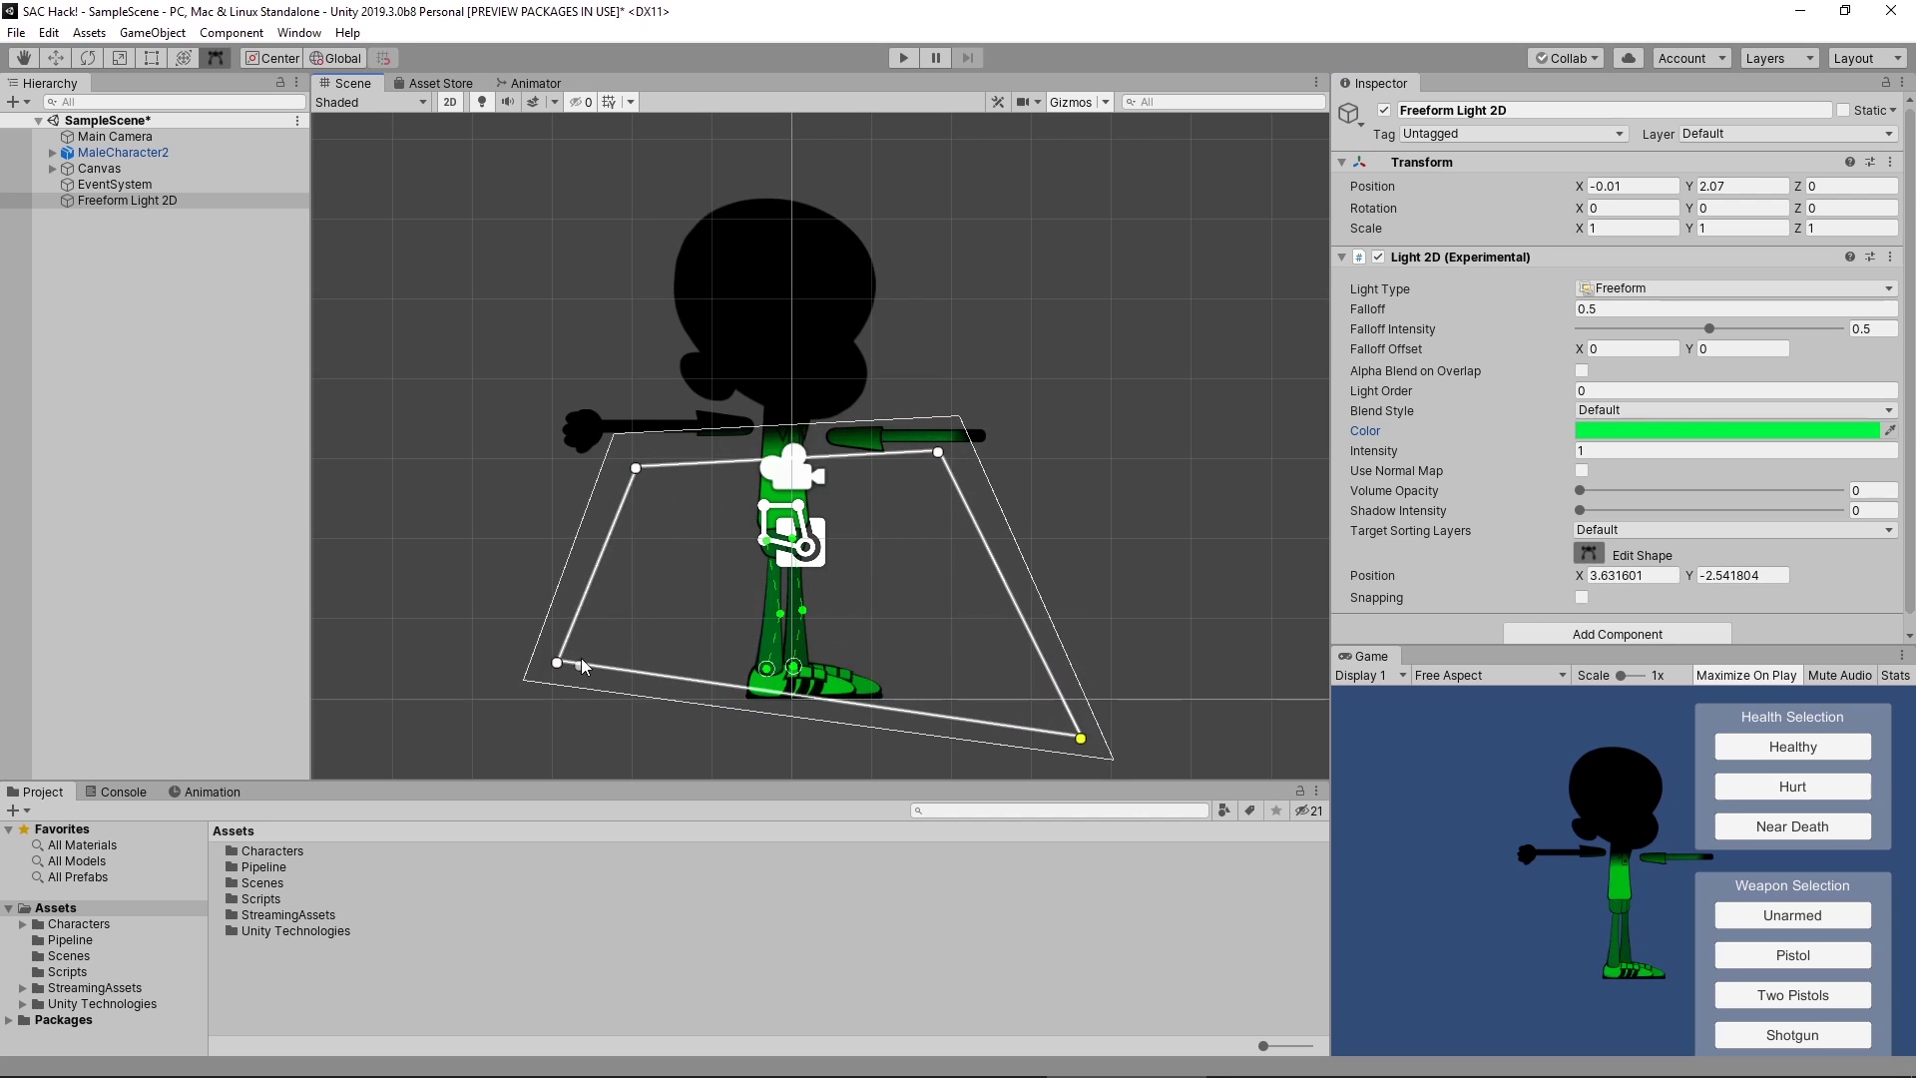
pyautogui.moveTo(558, 662); pyautogui.dragTo(545, 739)
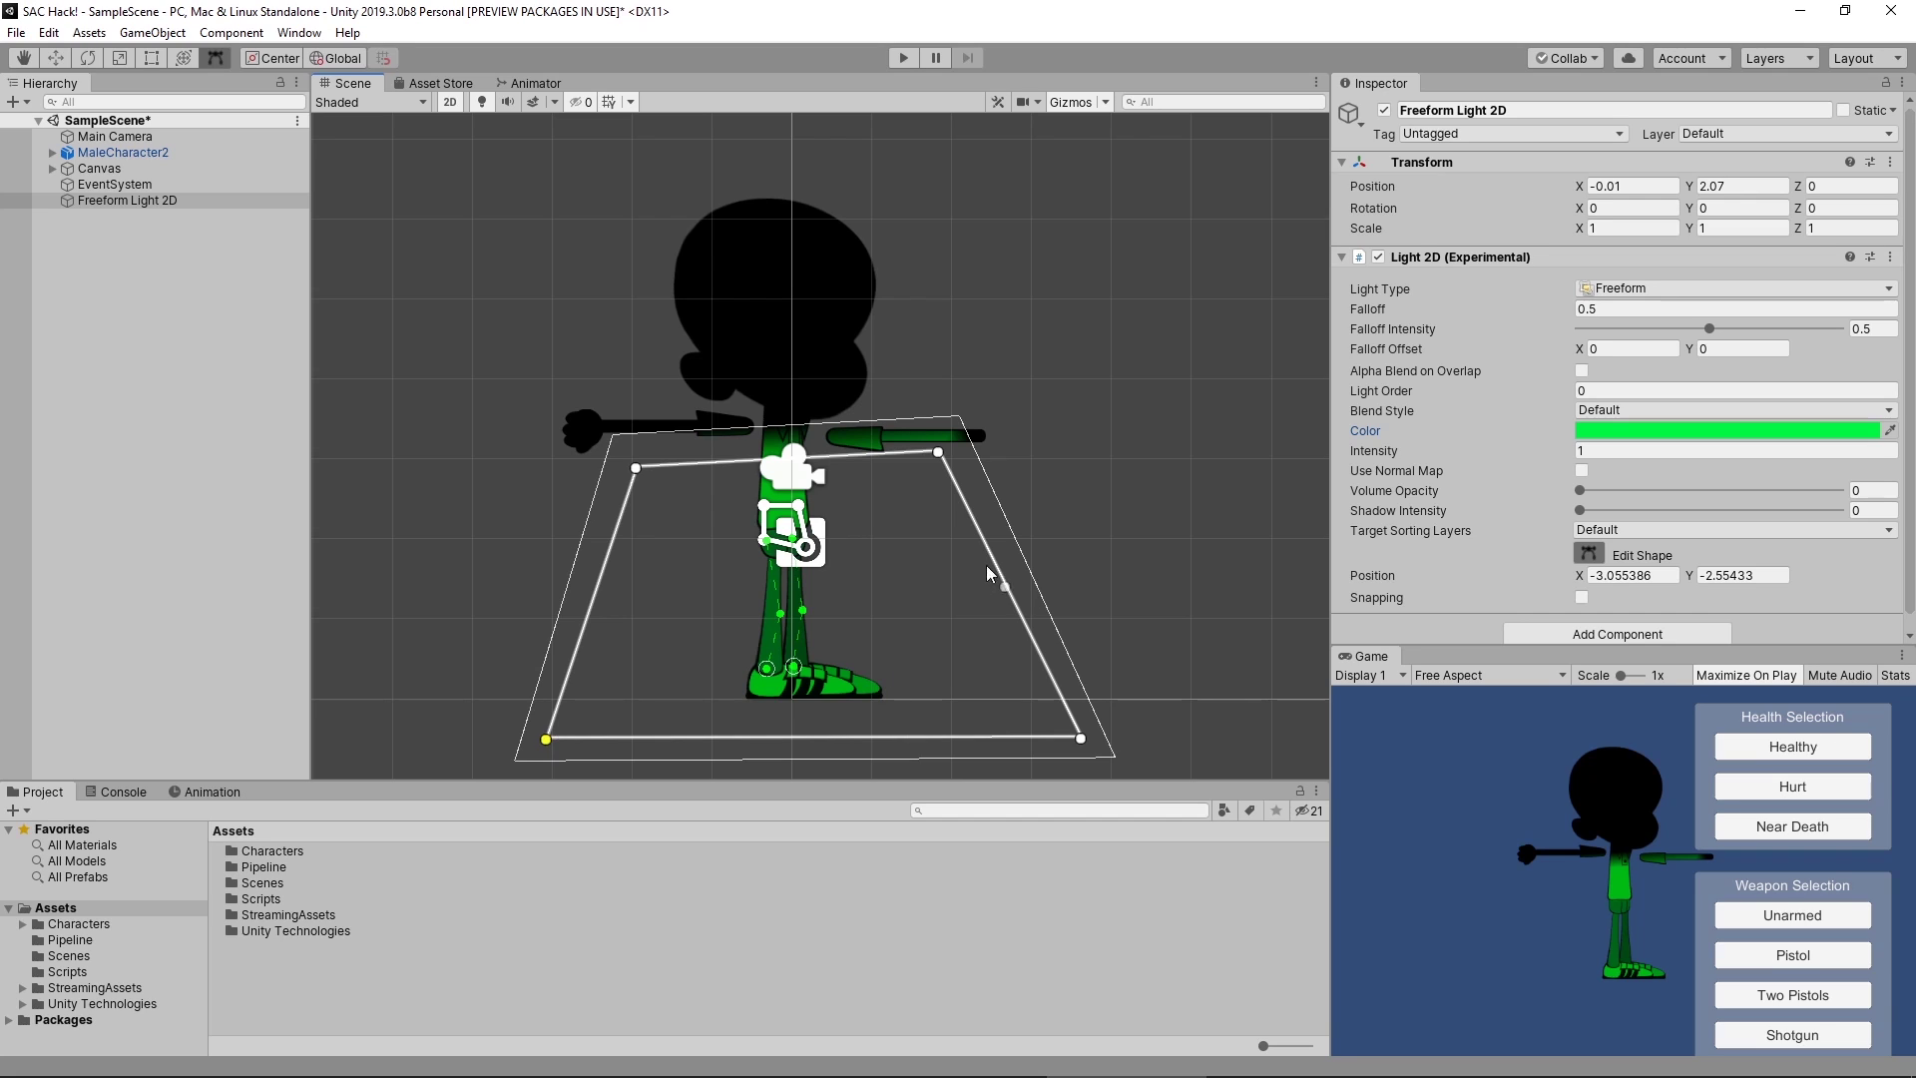
pyautogui.moveTo(942, 455); pyautogui.dragTo(1082, 660)
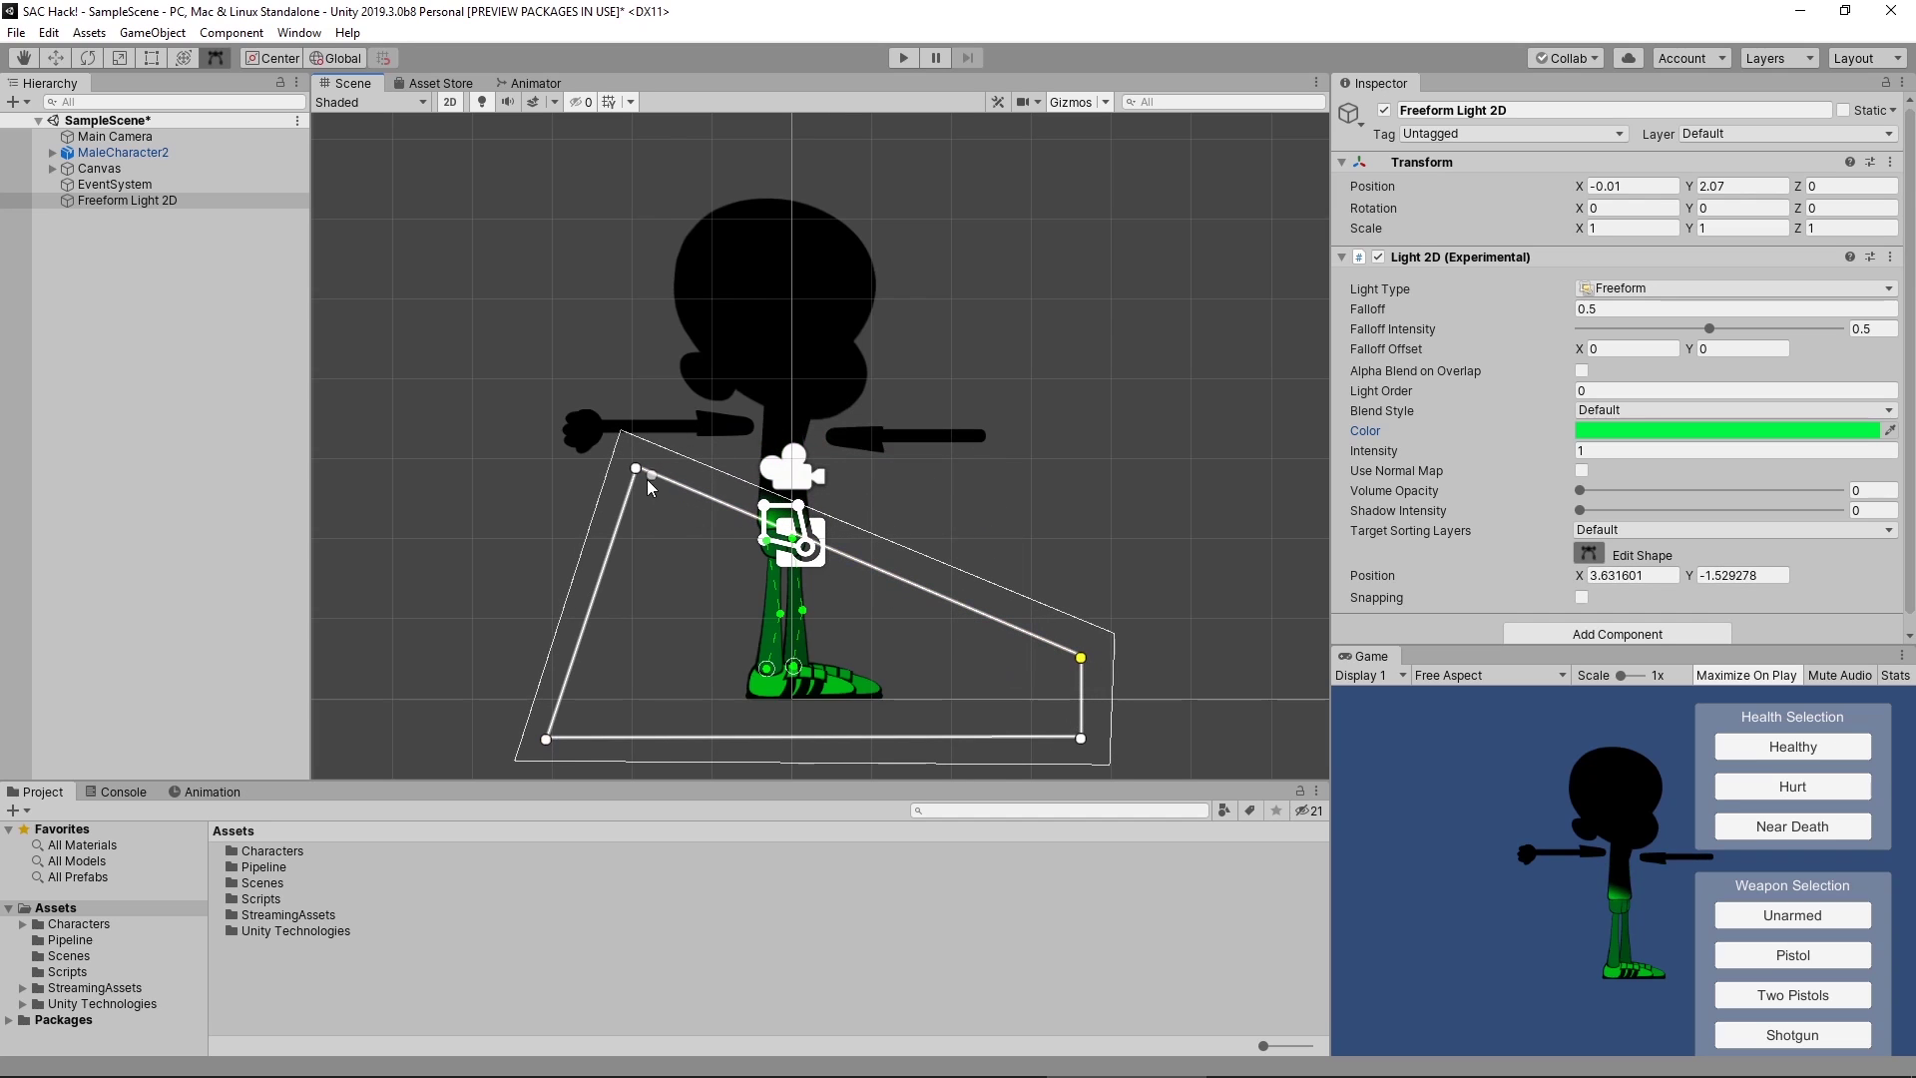
pyautogui.moveTo(640, 473); pyautogui.dragTo(545, 657)
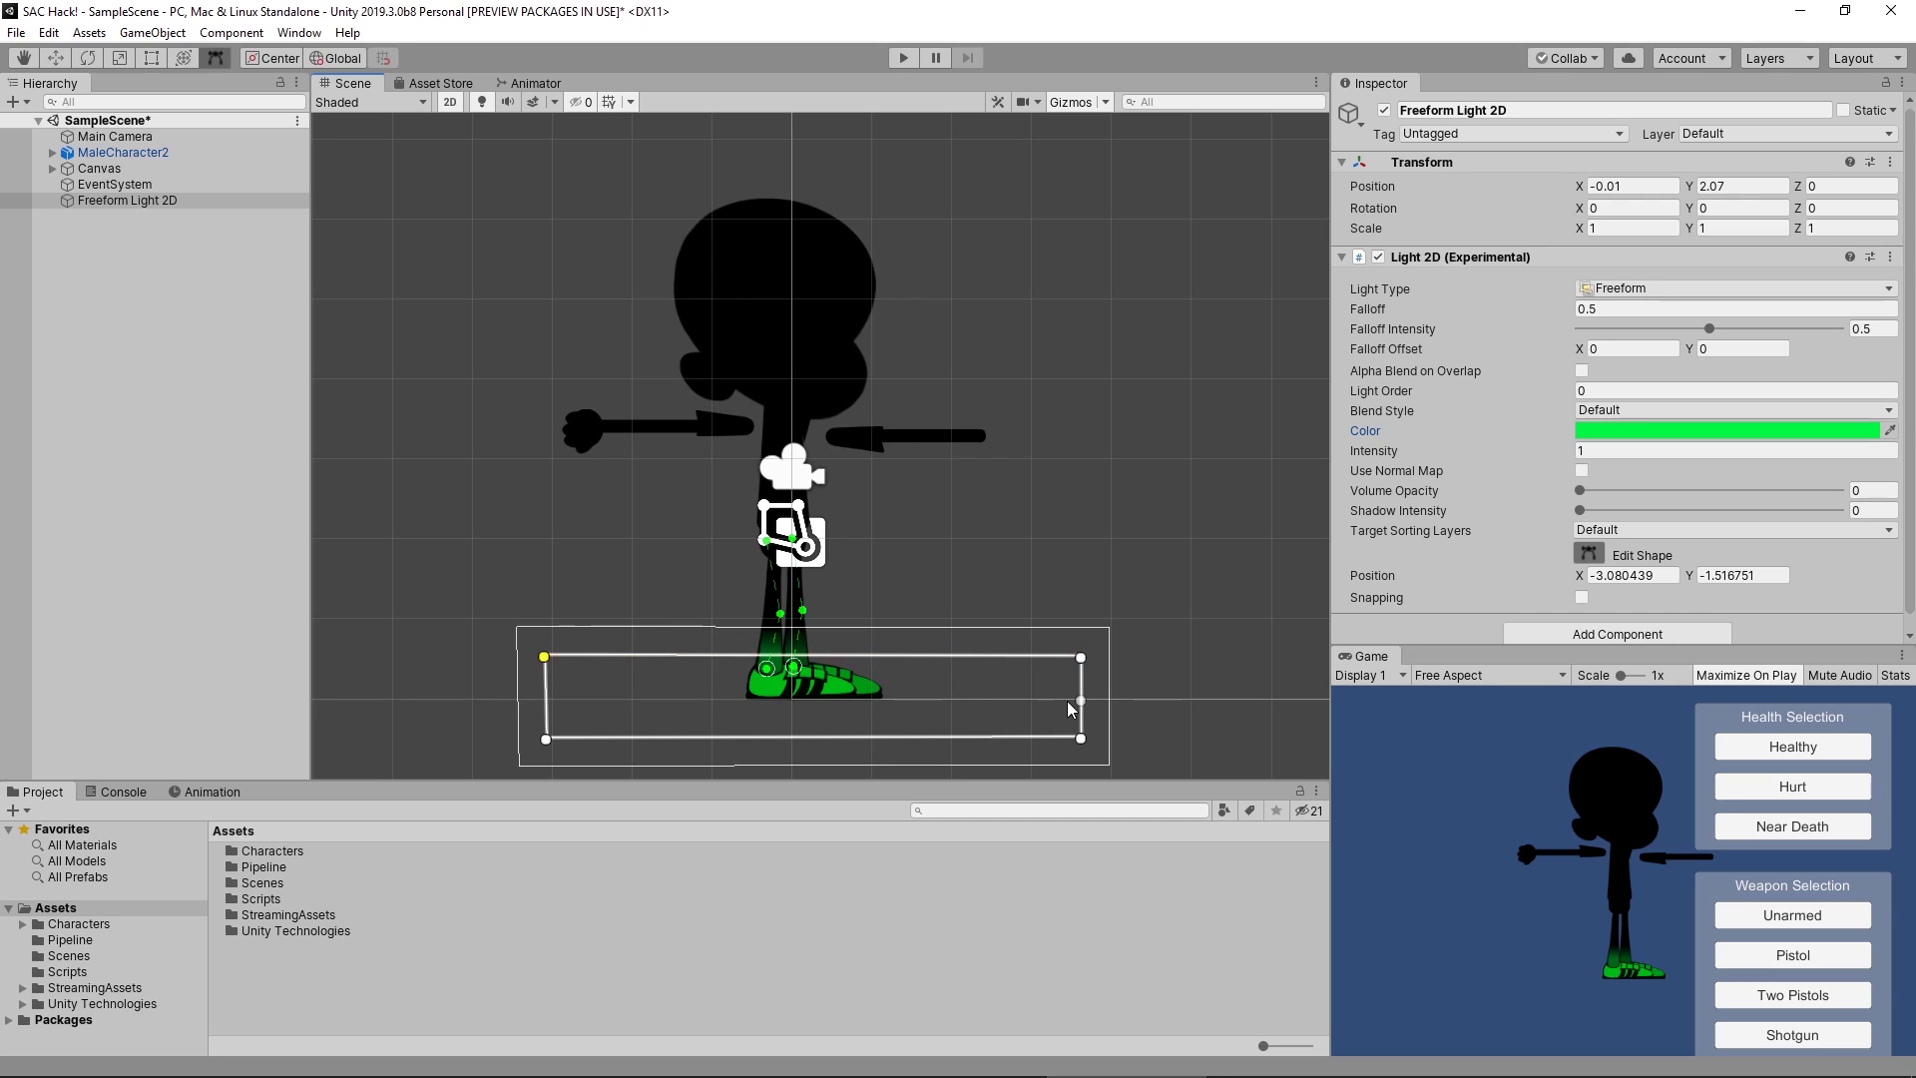
# - Add points along the light shape's top edge and pull them into zigzag peaks
pyautogui.click(940, 655)
pyautogui.moveTo(941, 656); pyautogui.dragTo(986, 690)
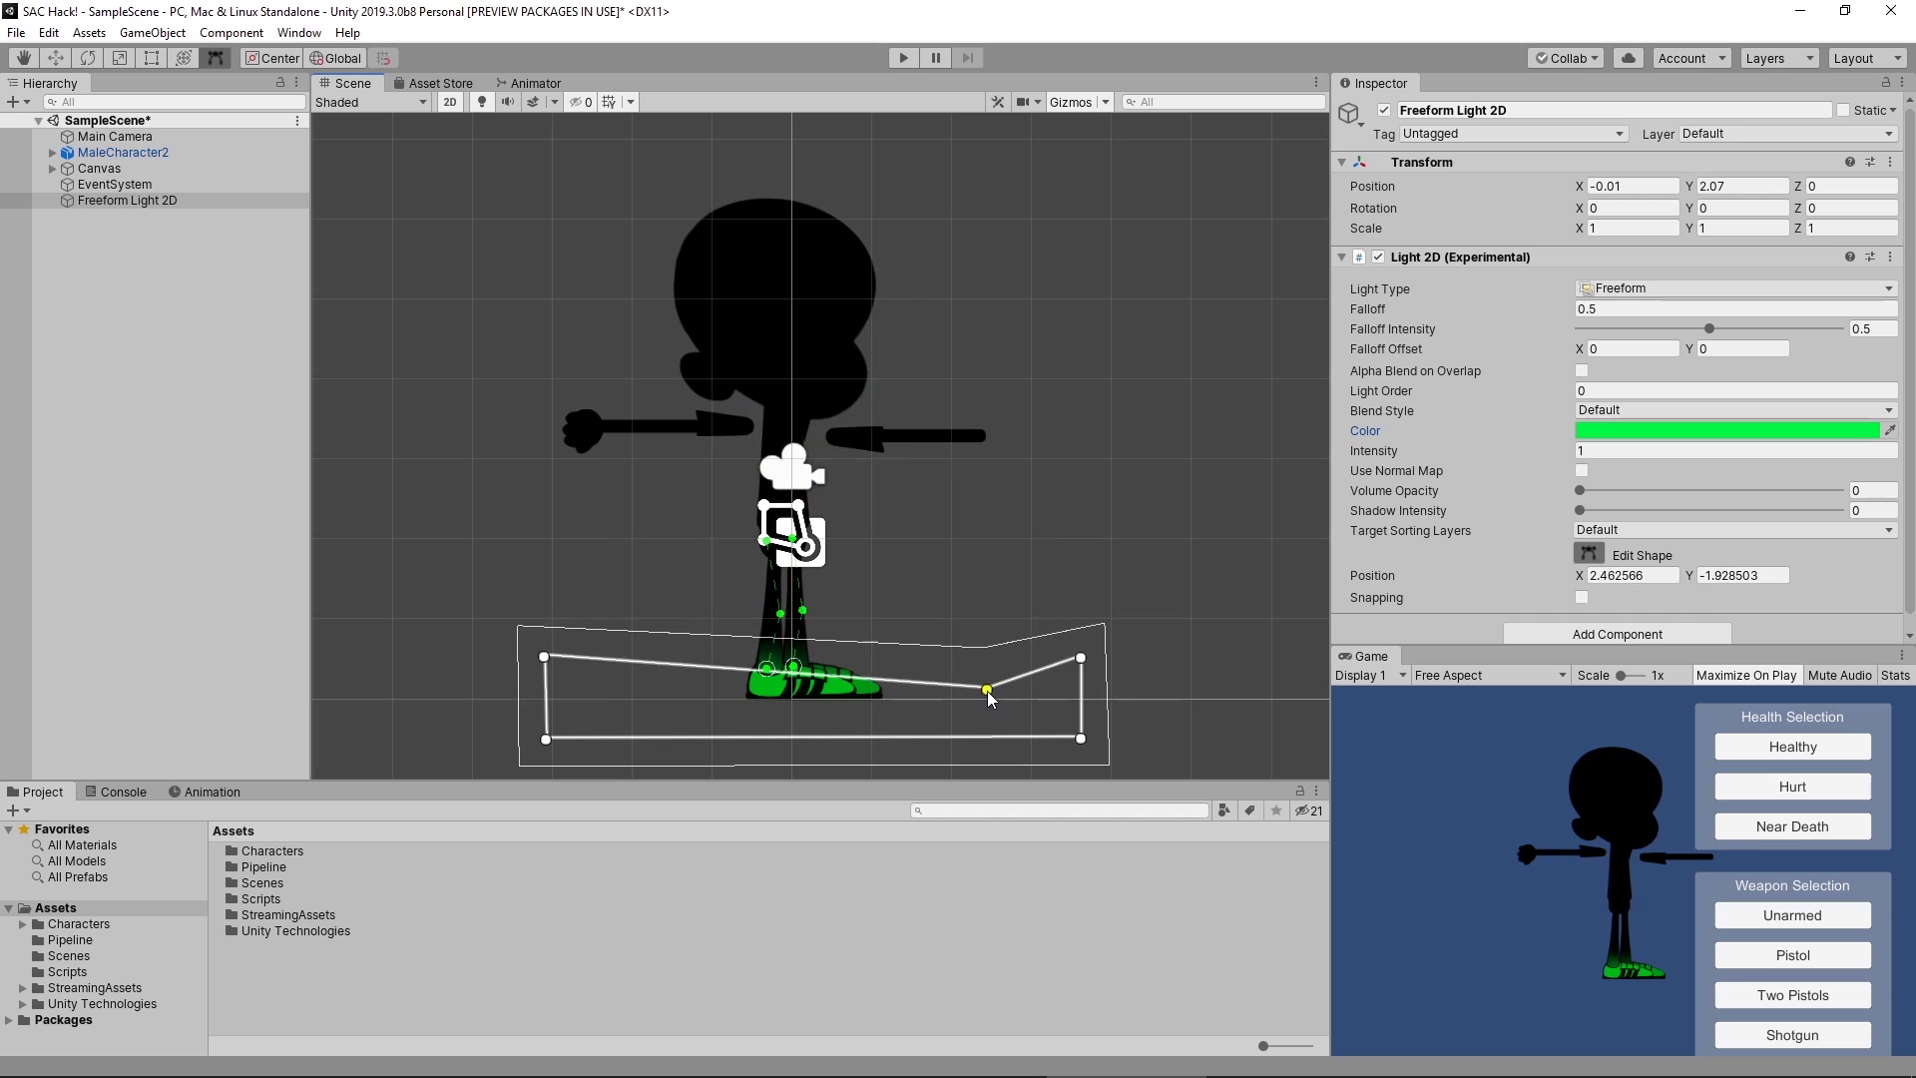
pyautogui.click(859, 667)
pyautogui.moveTo(858, 667); pyautogui.dragTo(631, 679)
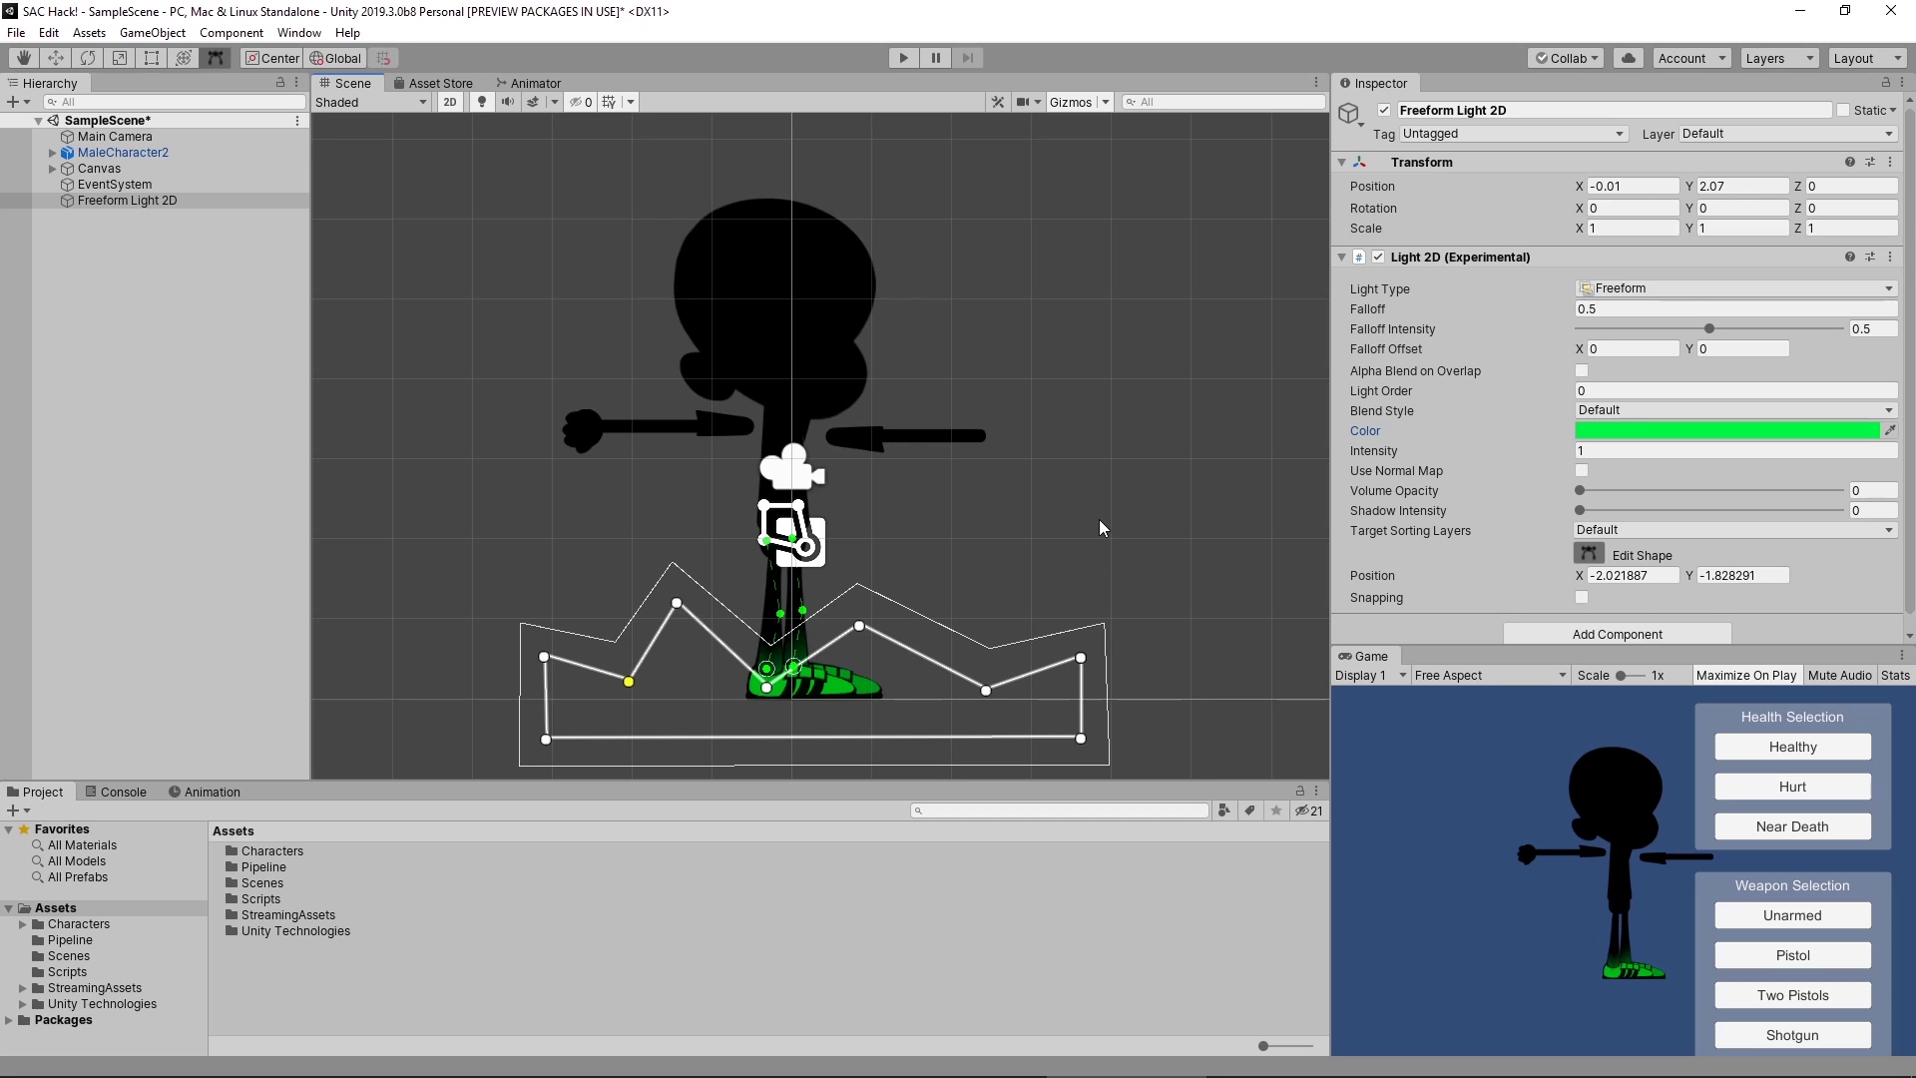
# - Create a Sprite Light 2D and move it to X 1.87, Y 4.78 beside the head
pyautogui.click(152, 32)
pyautogui.moveTo(196, 165)
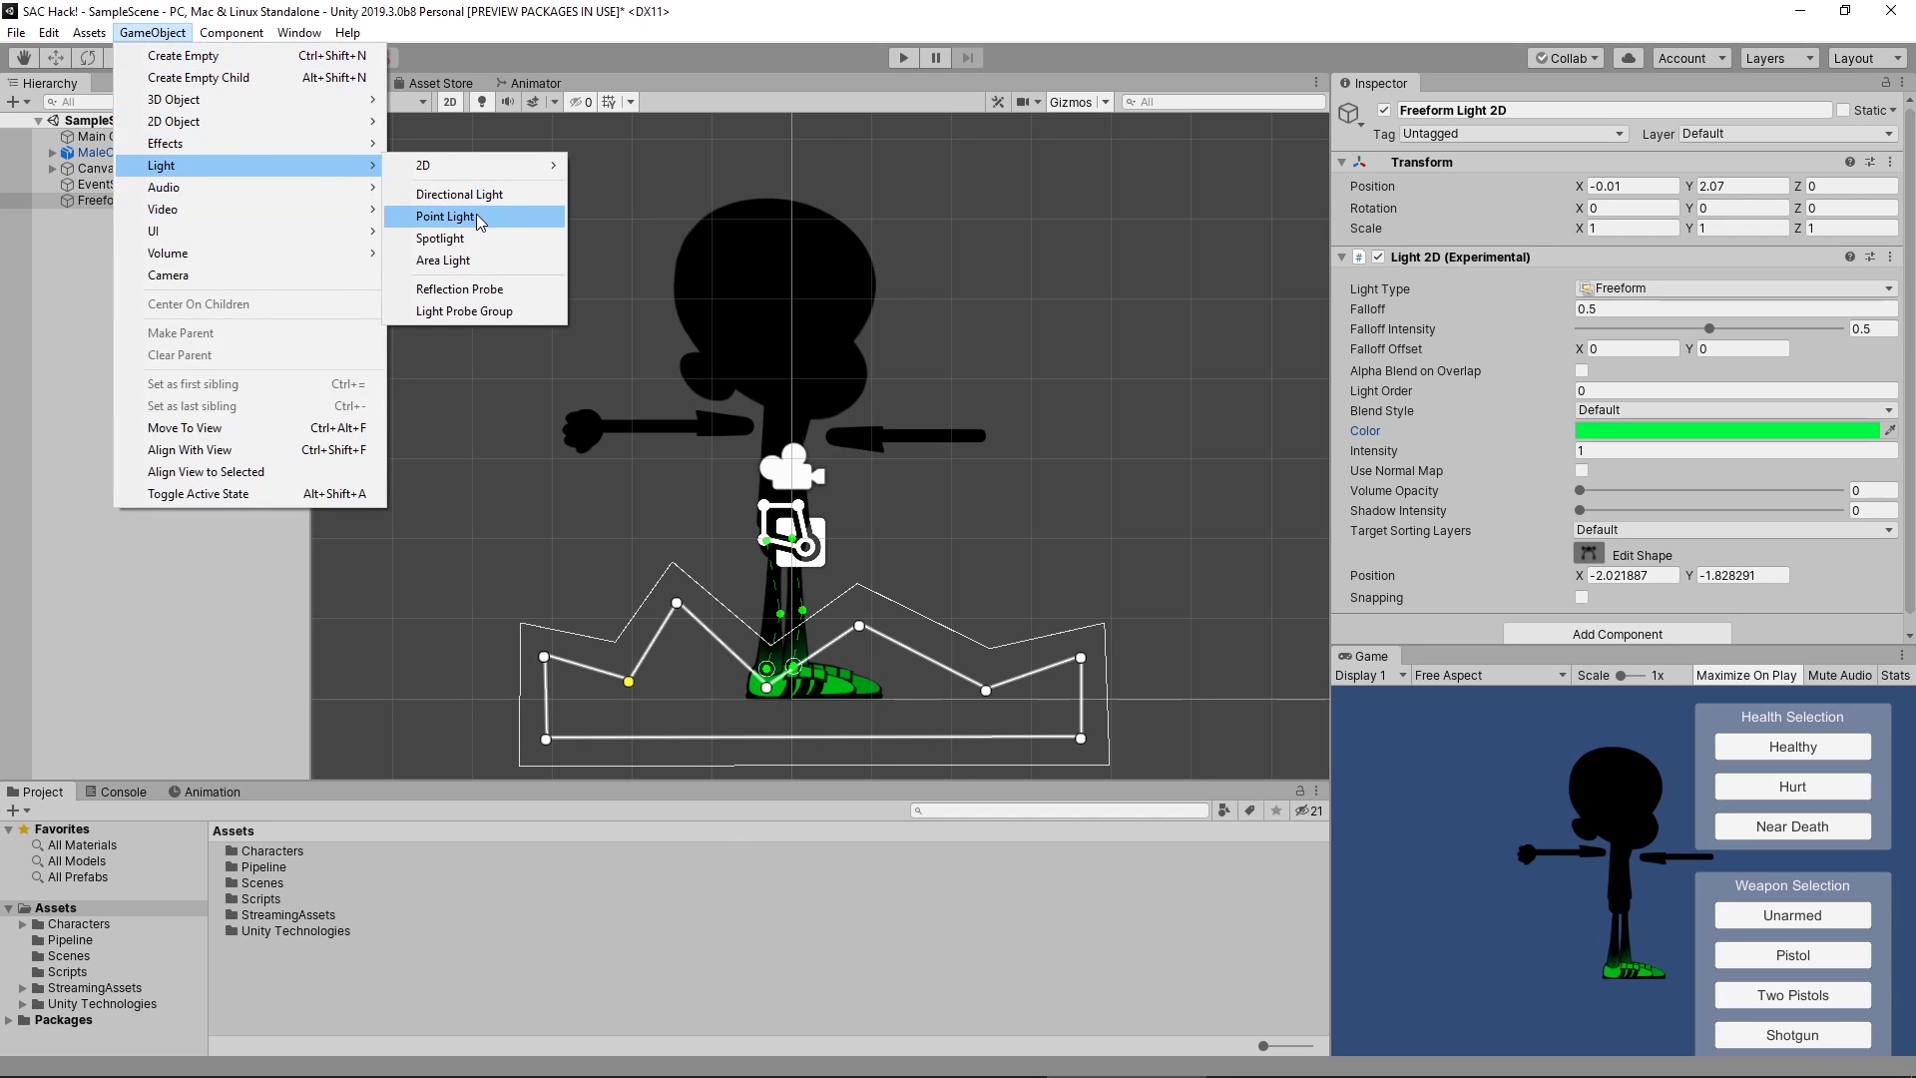
pyautogui.moveTo(465, 169)
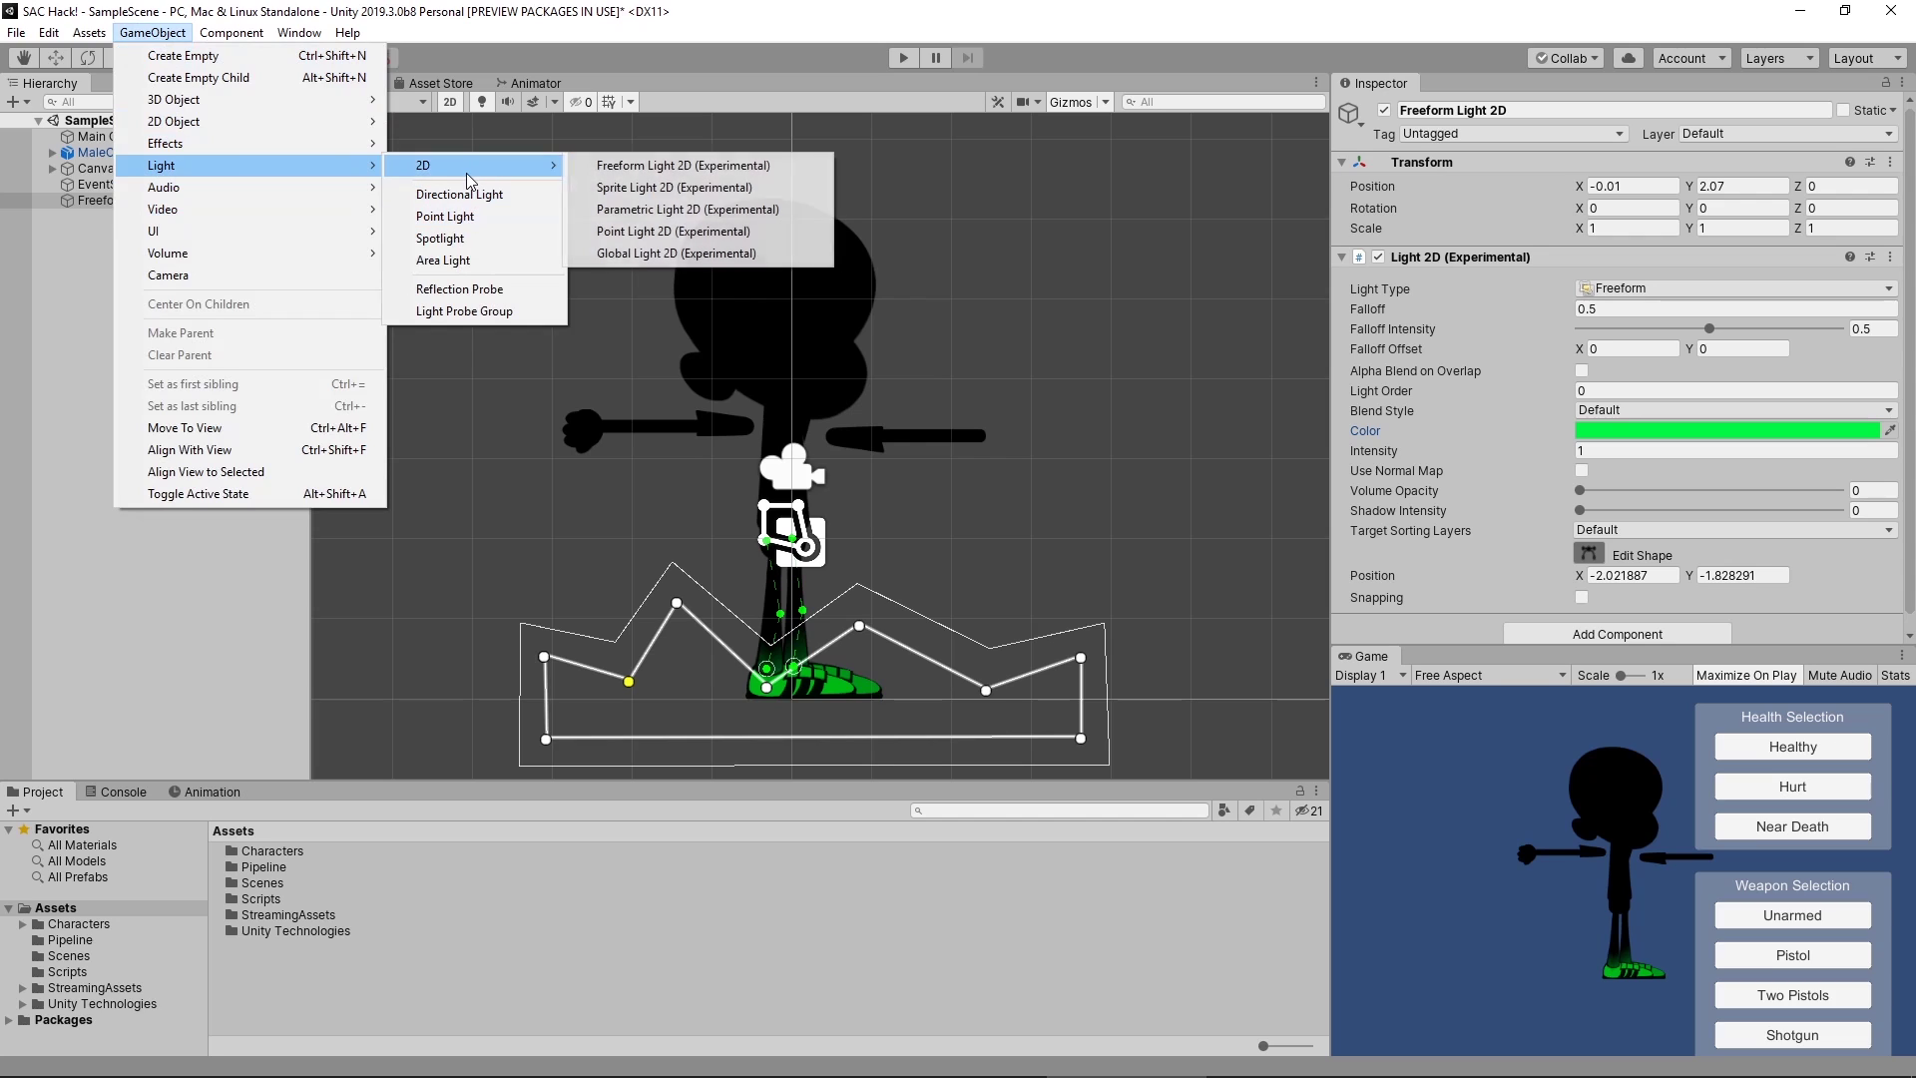
pyautogui.click(644, 190)
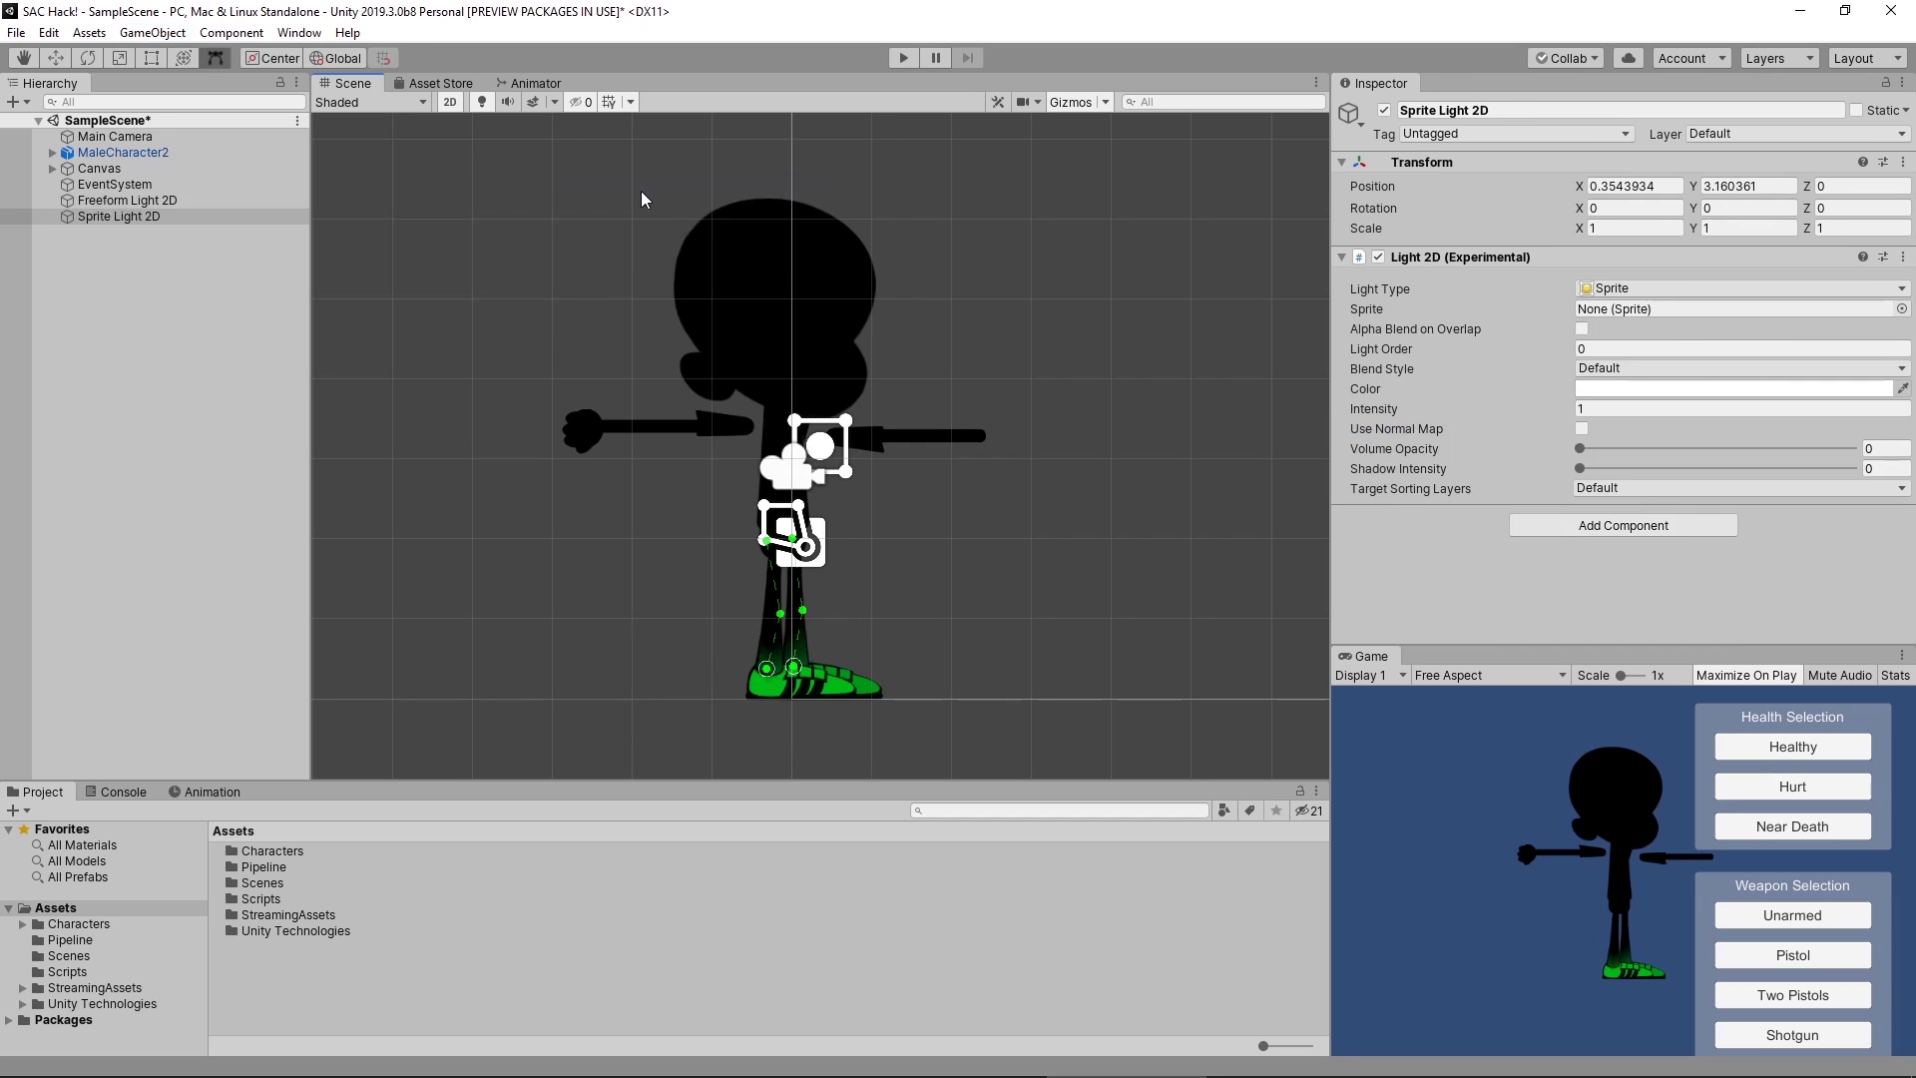
pyautogui.click(132, 225)
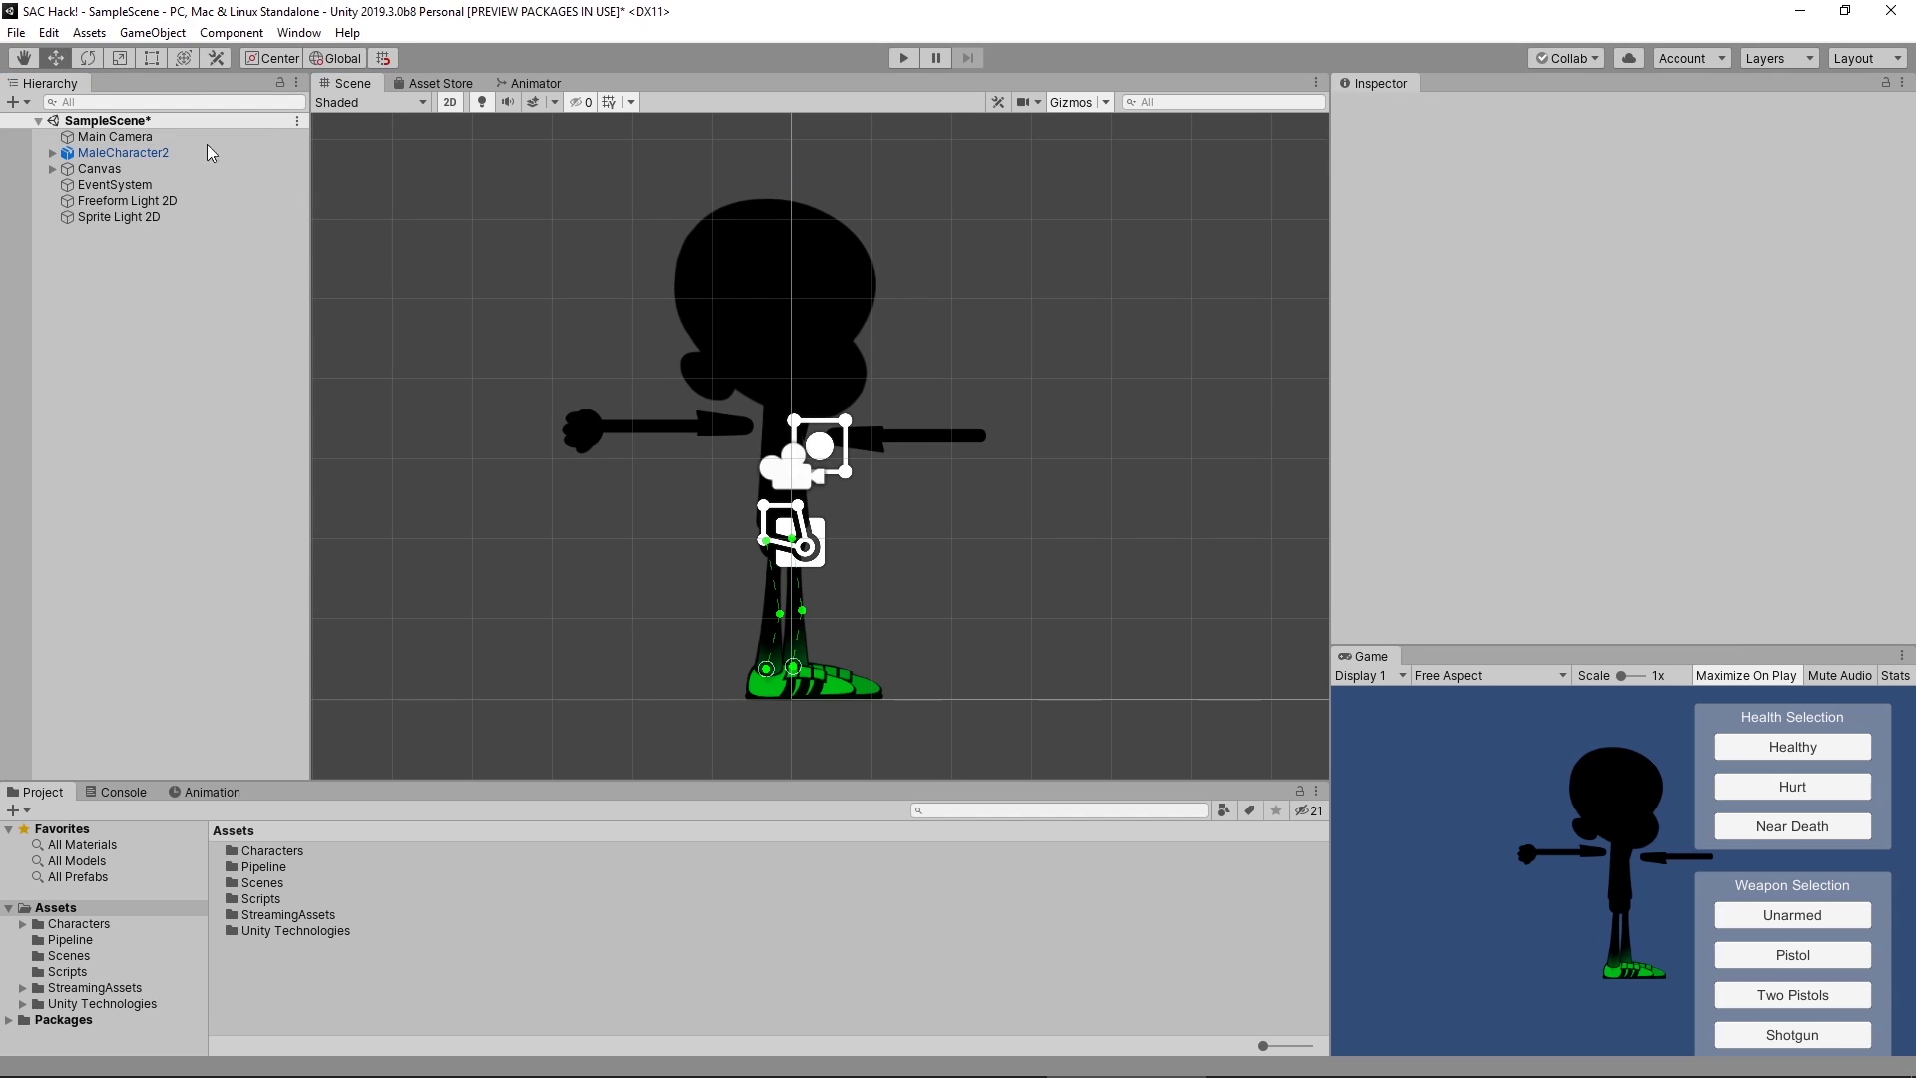
pyautogui.click(129, 218)
pyautogui.moveTo(897, 446); pyautogui.dragTo(1017, 444)
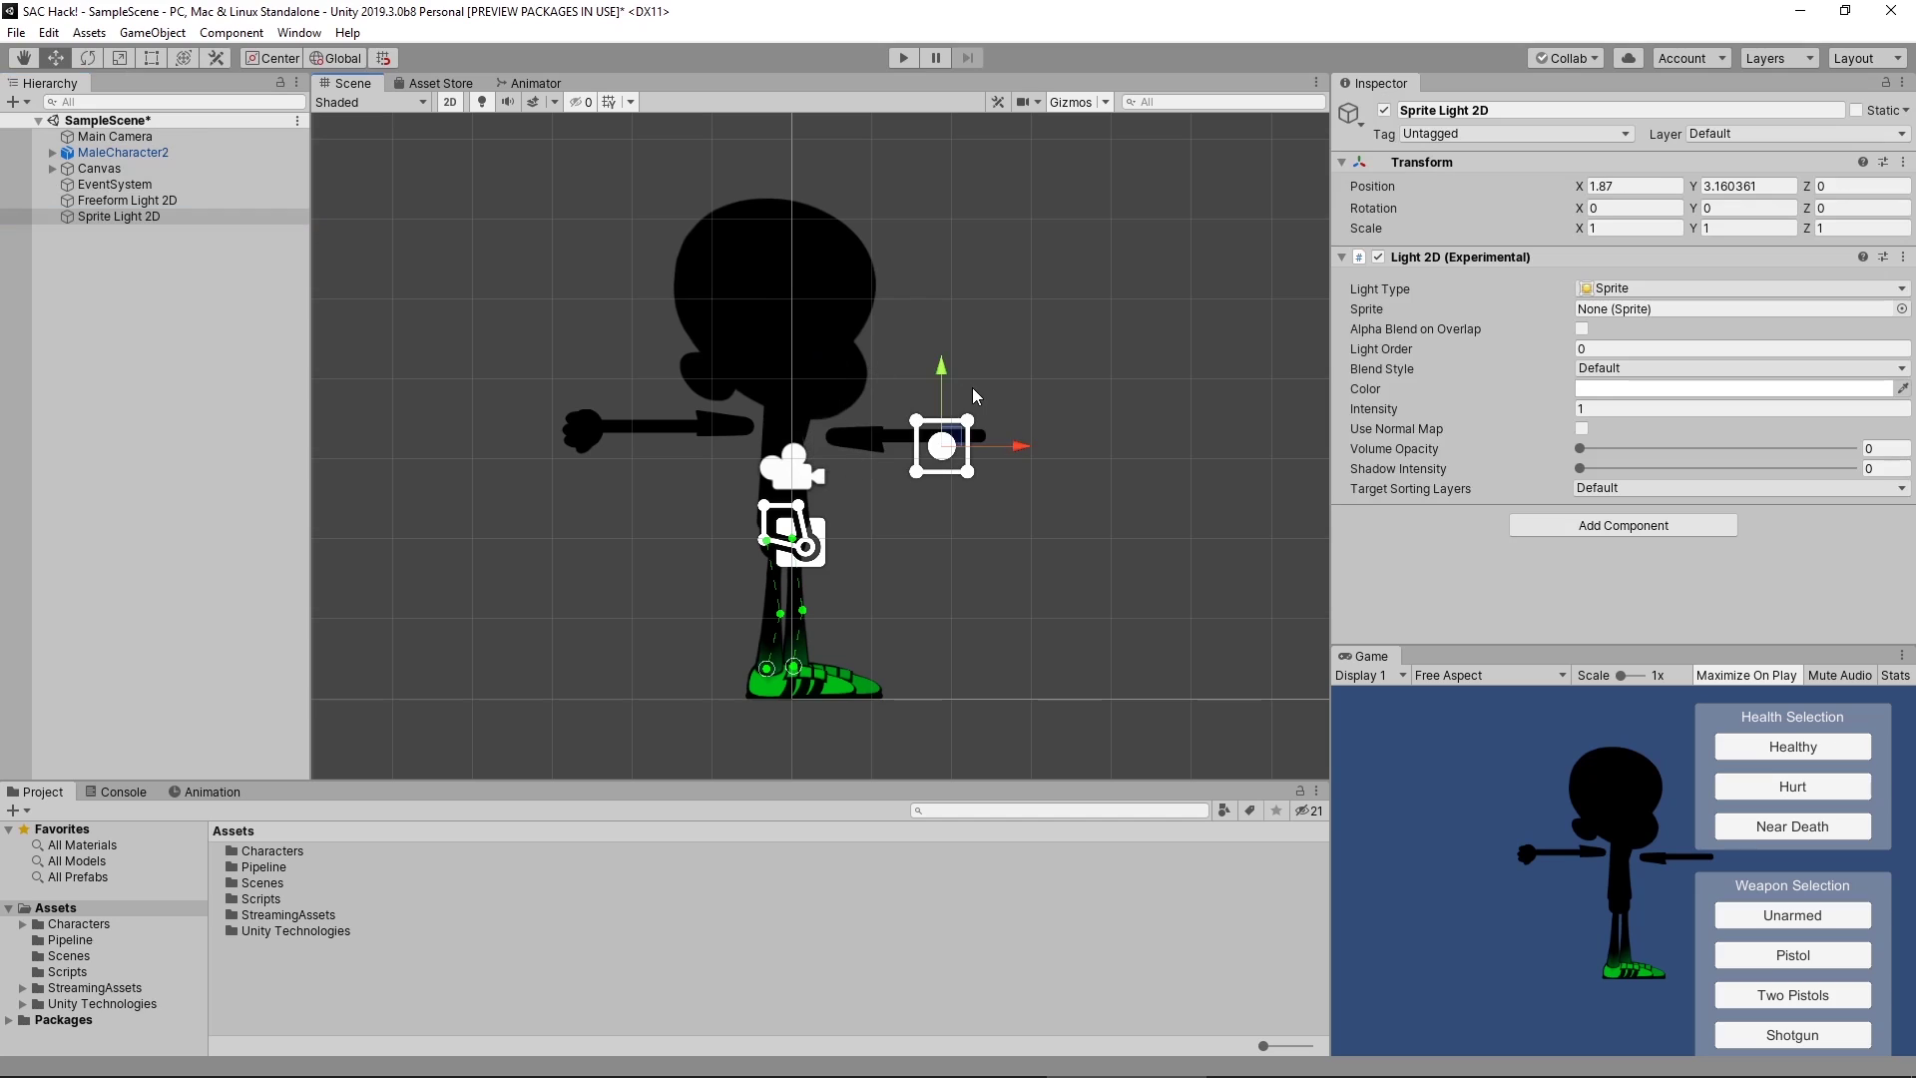
pyautogui.moveTo(942, 373); pyautogui.dragTo(937, 244)
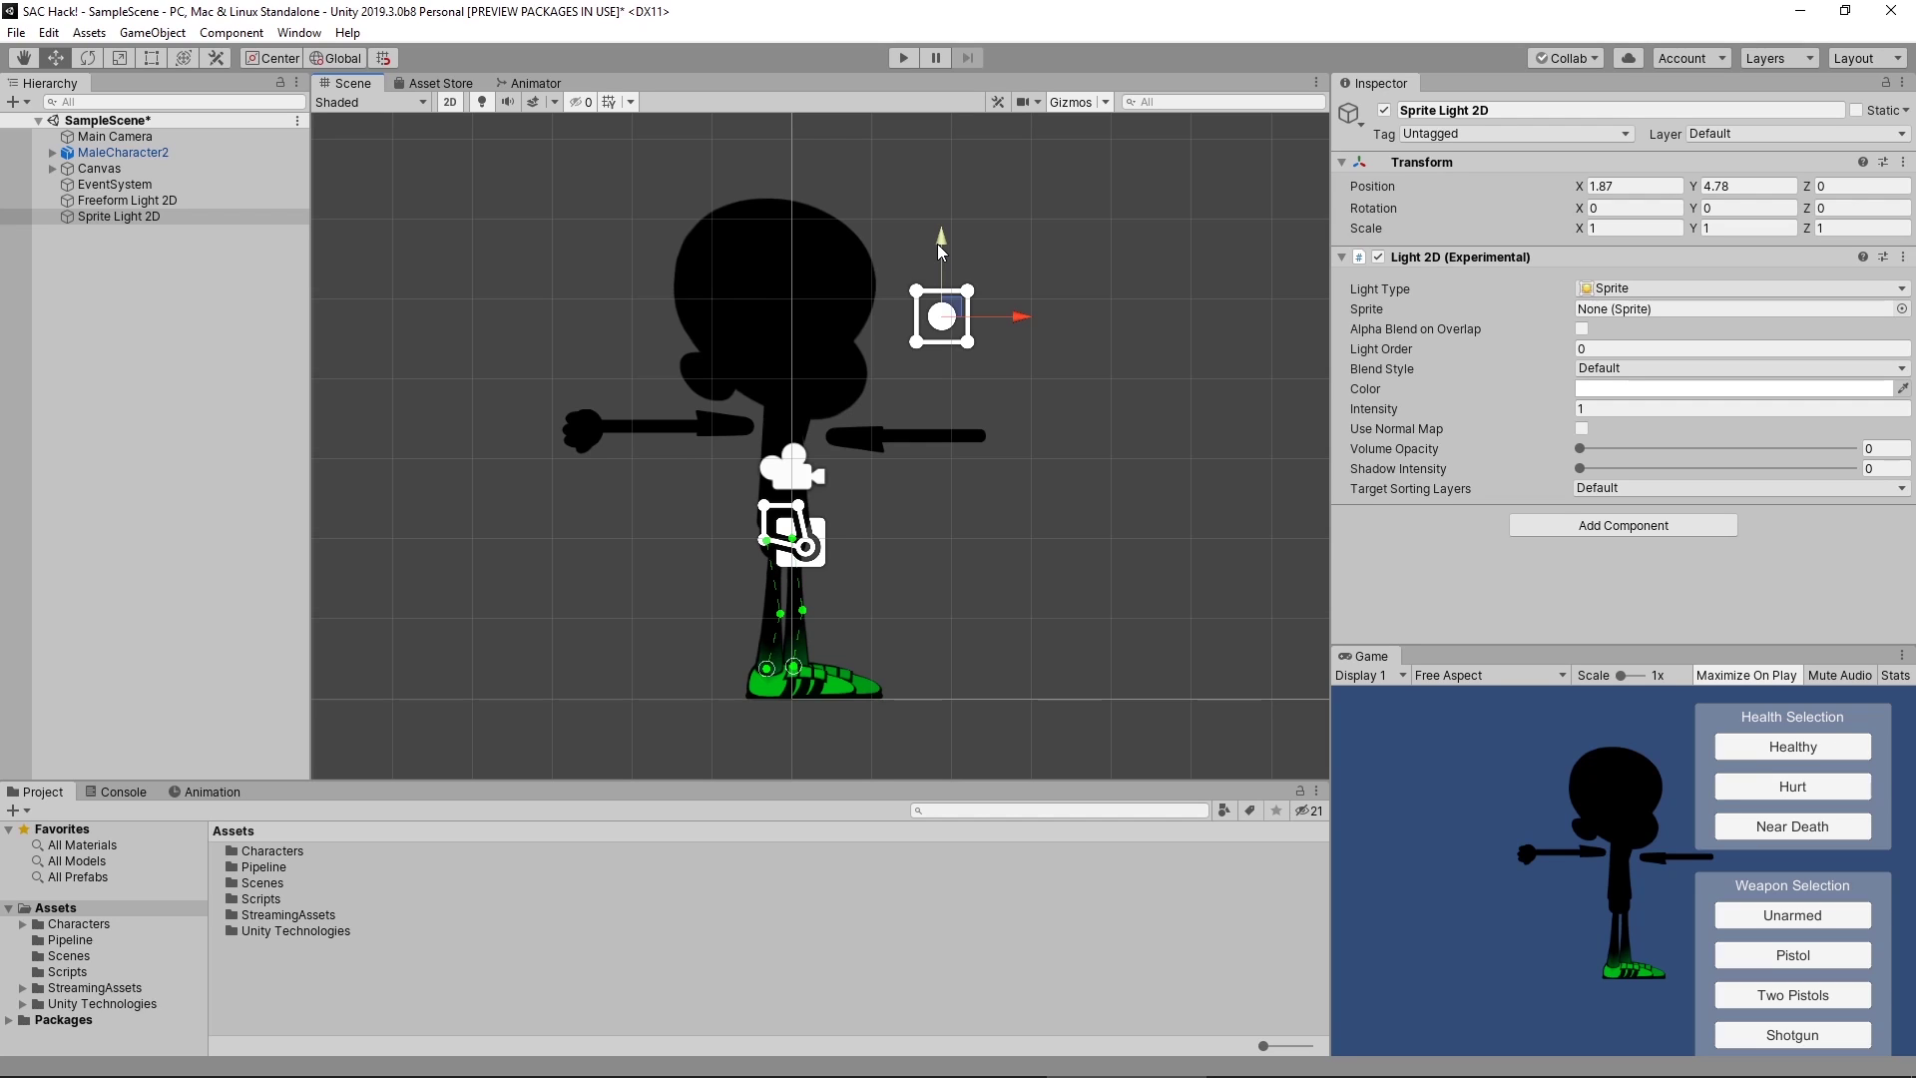
# - Set the Sprite Light 2D's Sprite field to the AK47 sprite
pyautogui.click(1680, 309)
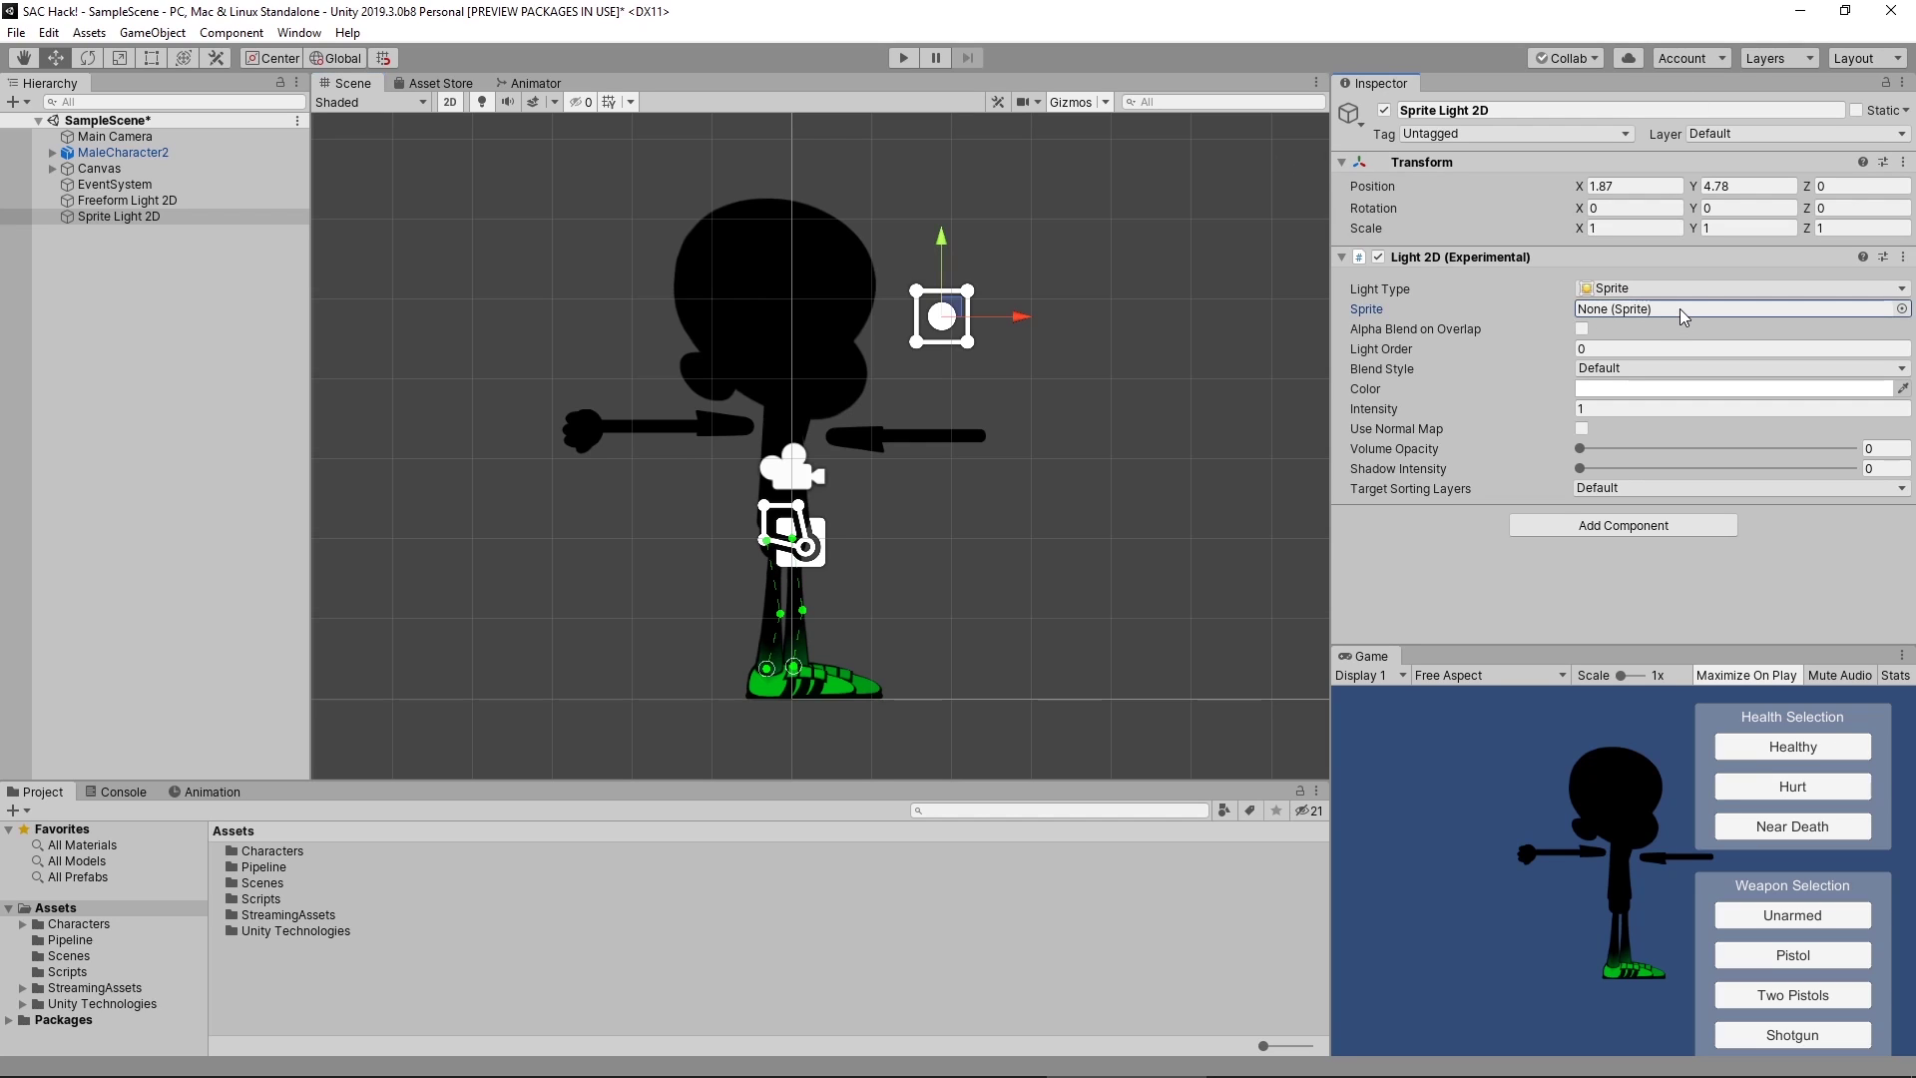
pyautogui.click(1902, 309)
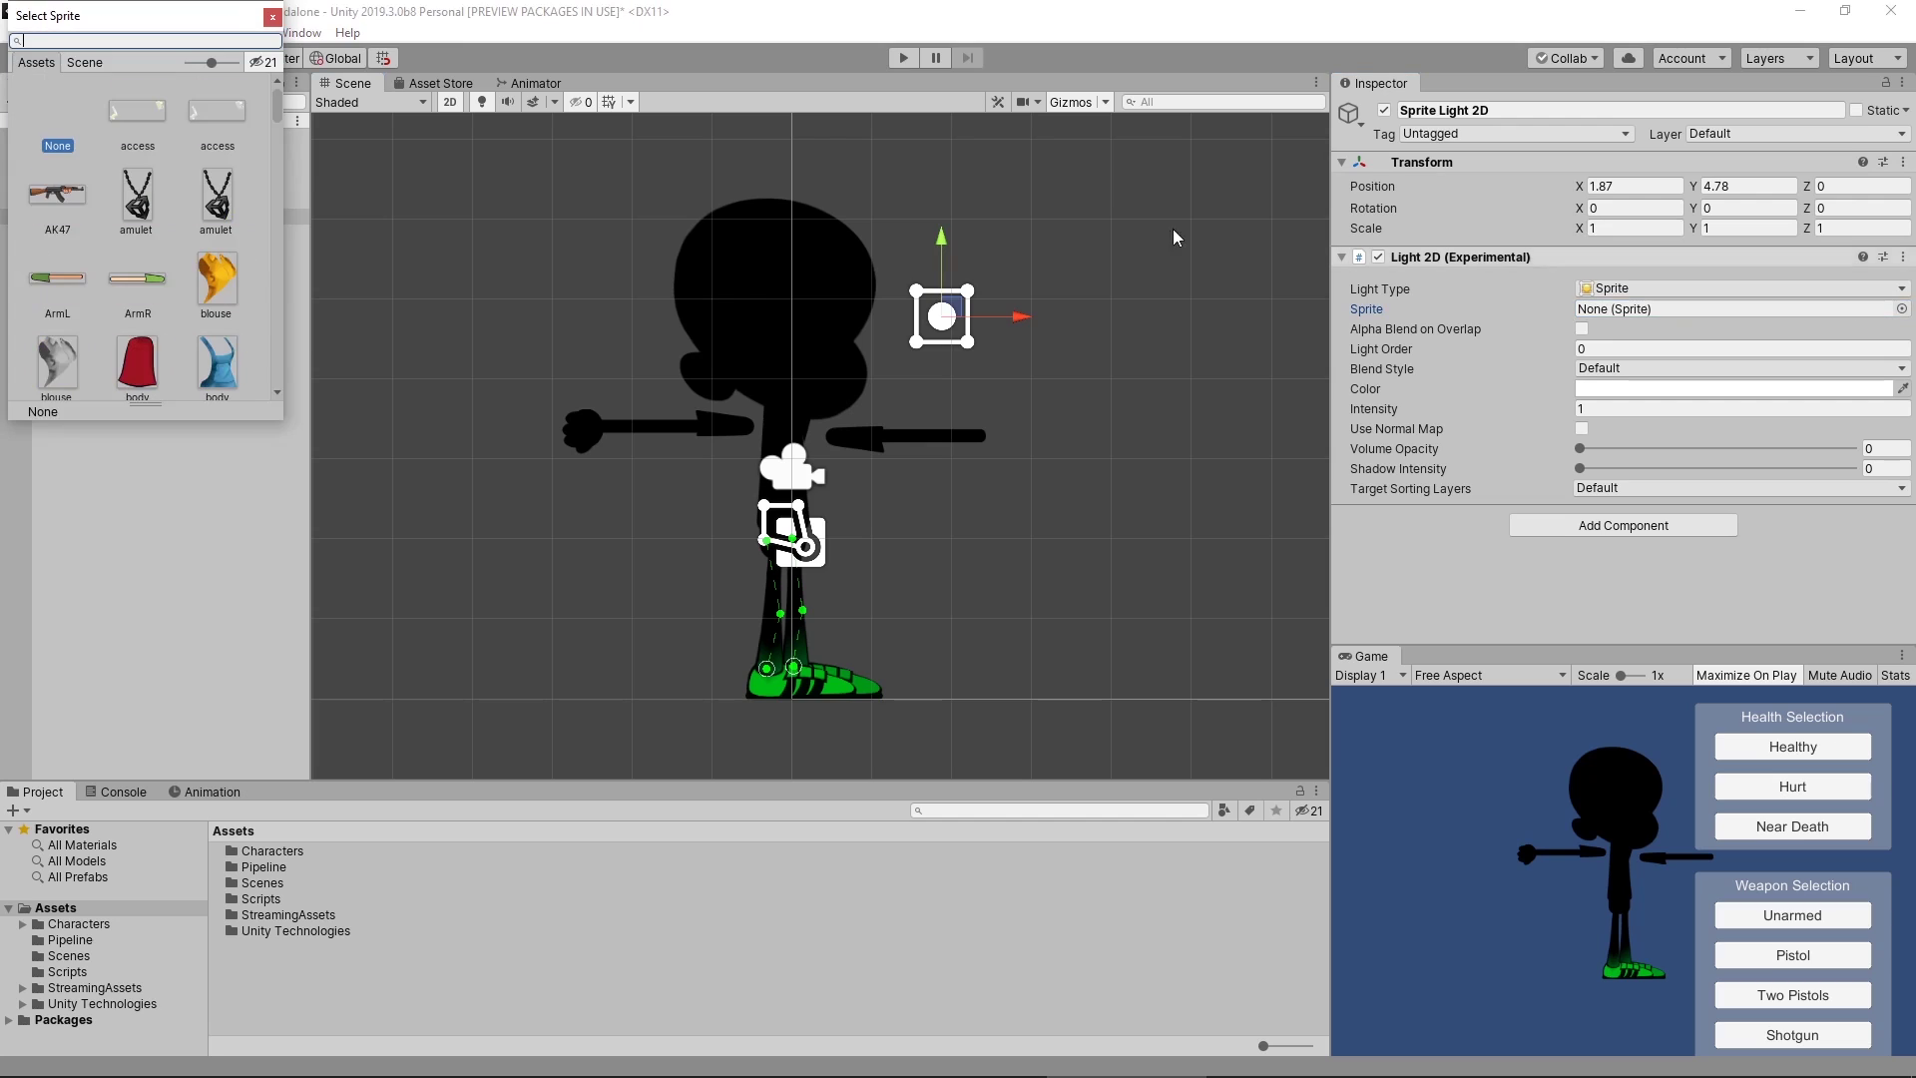
pyautogui.click(79, 196)
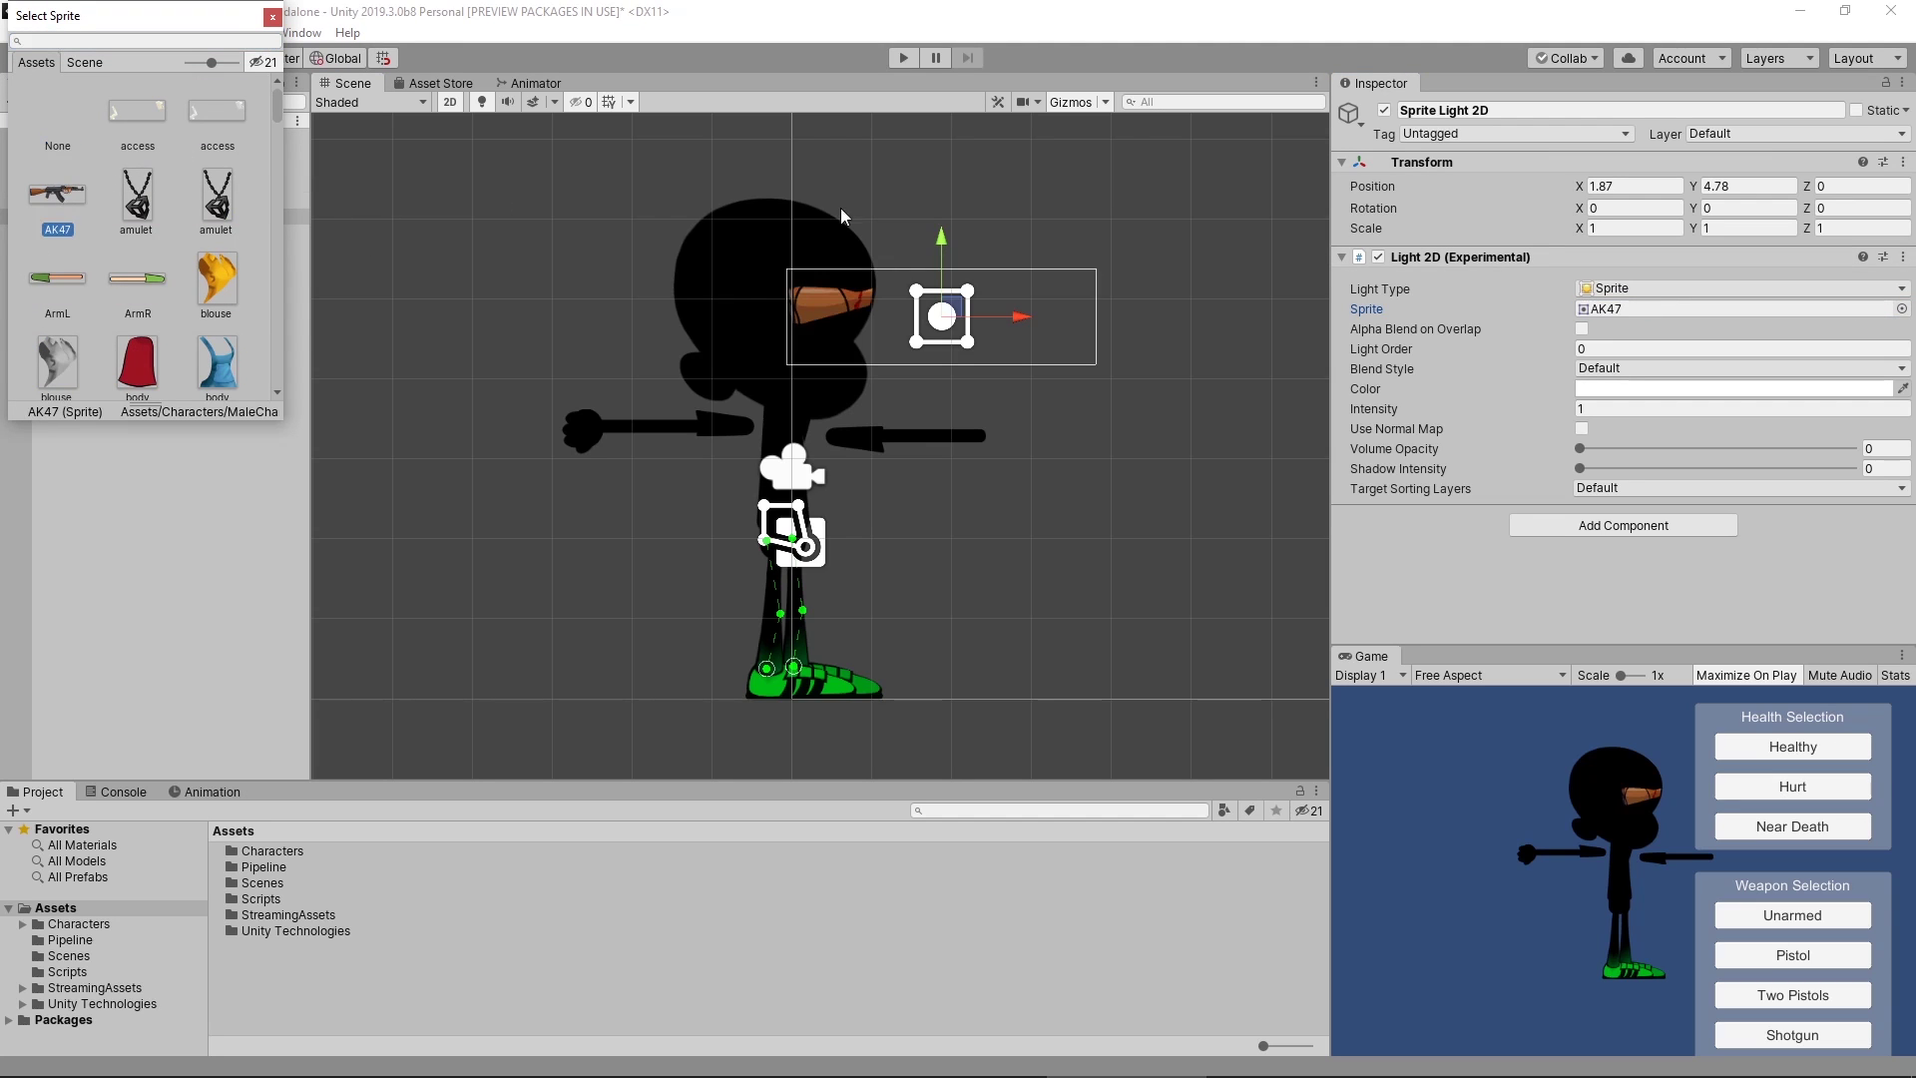
pyautogui.click(902, 315)
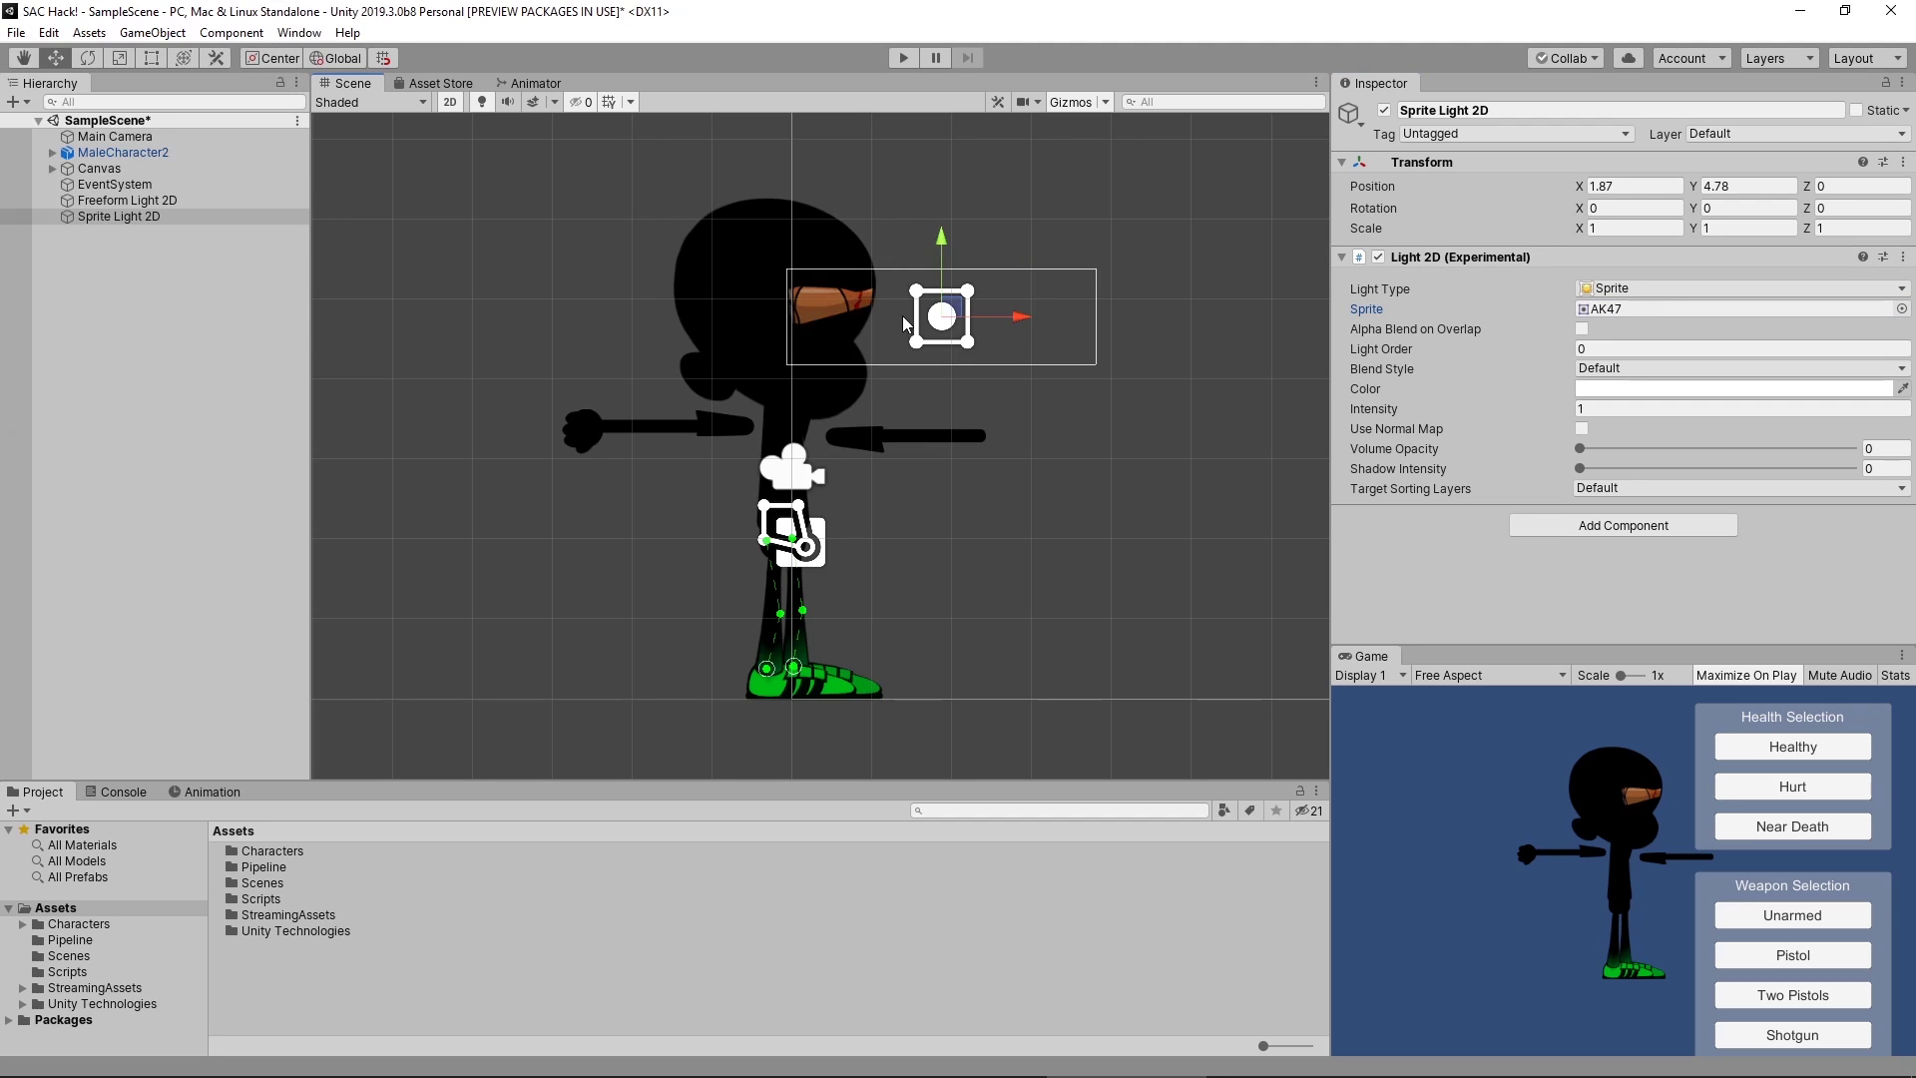
# - Centre the AK47 light over the character's head at X -0.07, Y 4.53, then stop Play mode
pyautogui.moveTo(1015, 318); pyautogui.dragTo(862, 321)
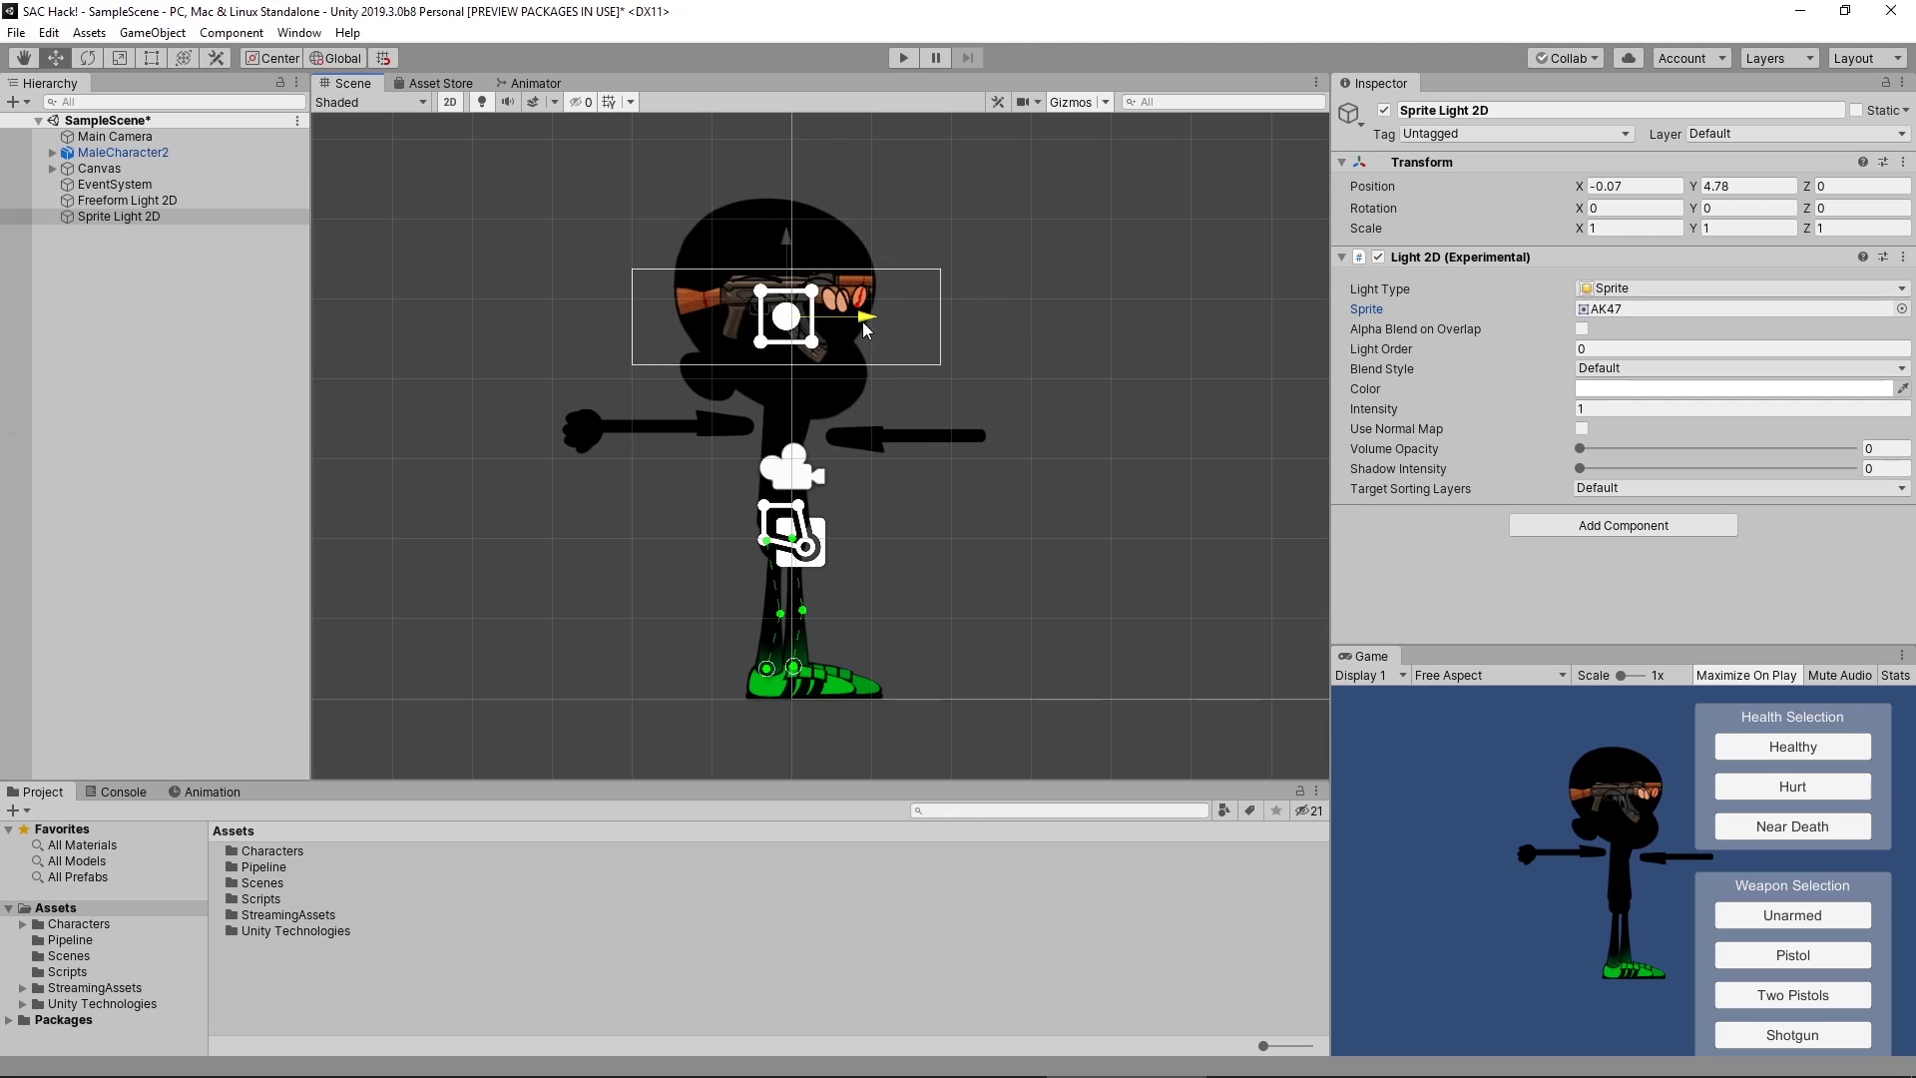
pyautogui.moveTo(793, 259)
pyautogui.mouseDown()
pyautogui.moveTo(793, 214)
pyautogui.moveTo(793, 371)
pyautogui.moveTo(787, 184)
pyautogui.moveTo(787, 259)
pyautogui.mouseUp()
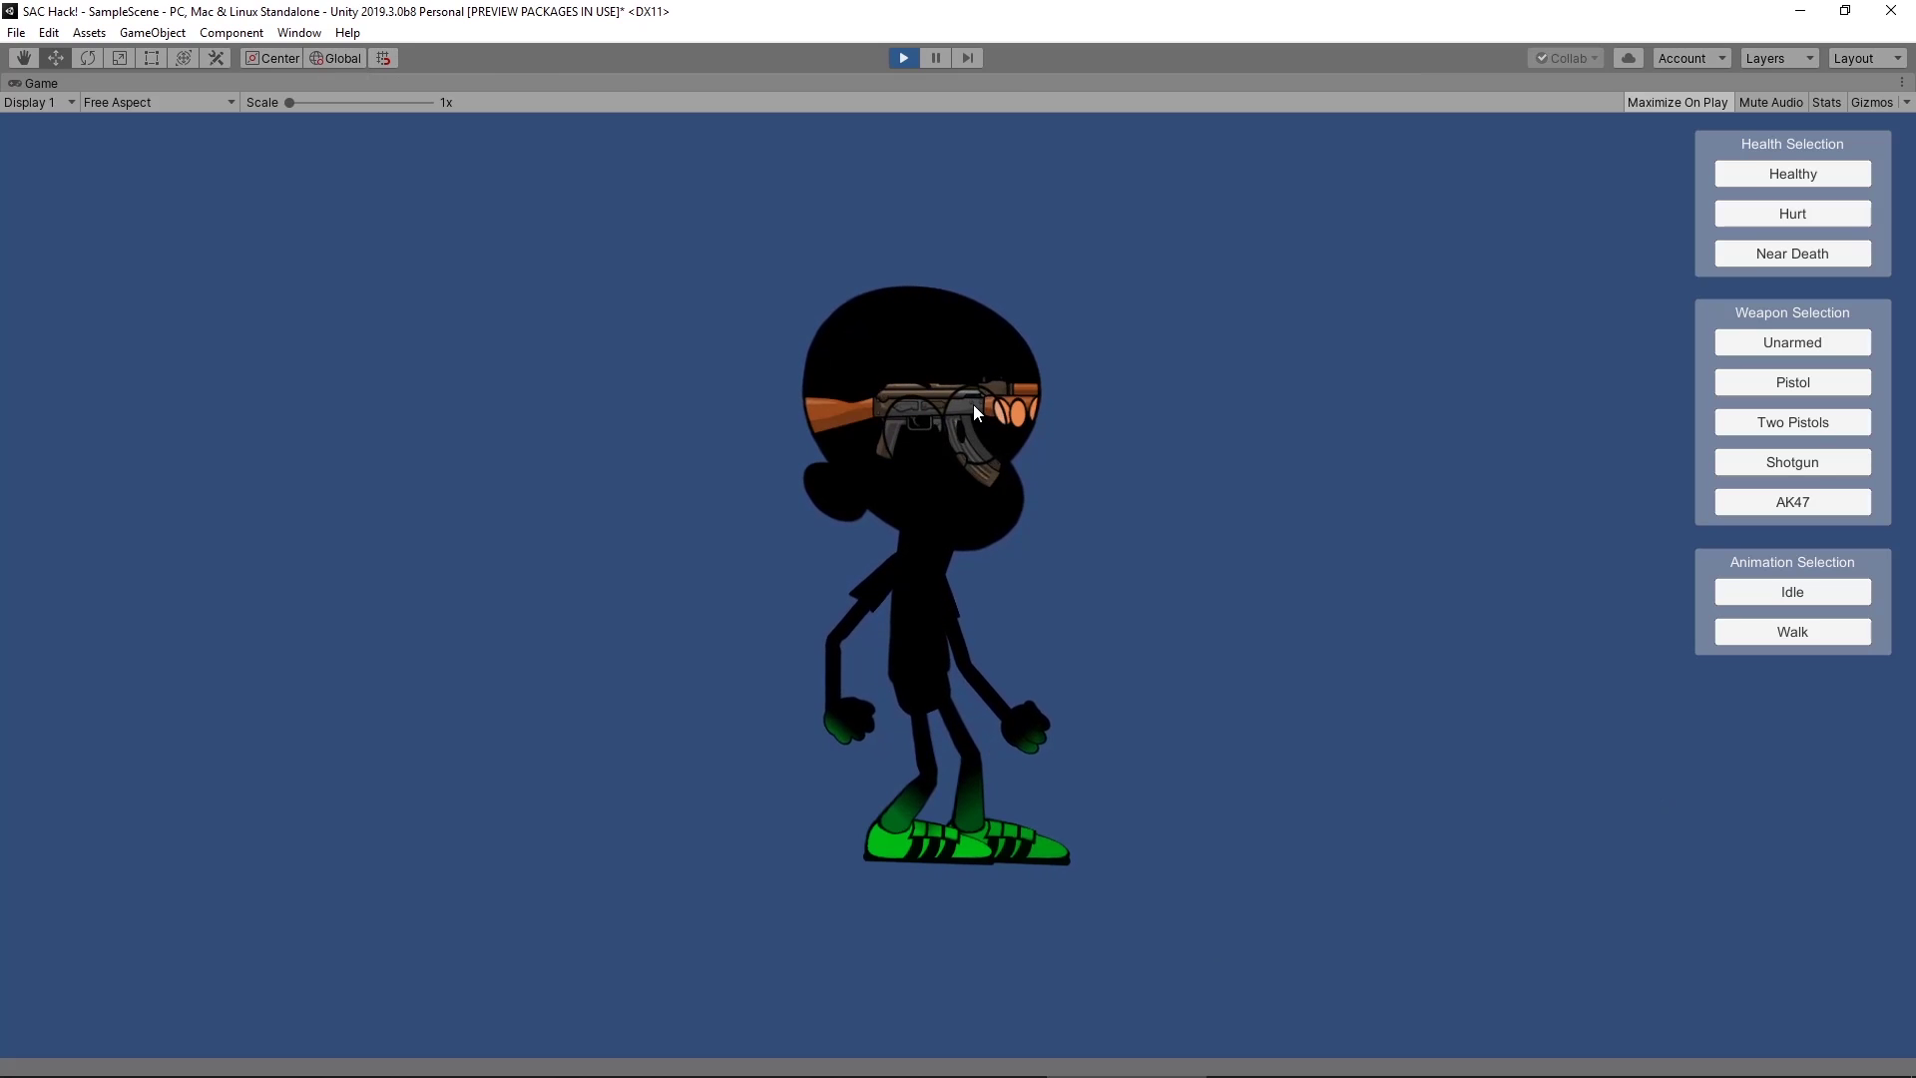
pyautogui.click(903, 60)
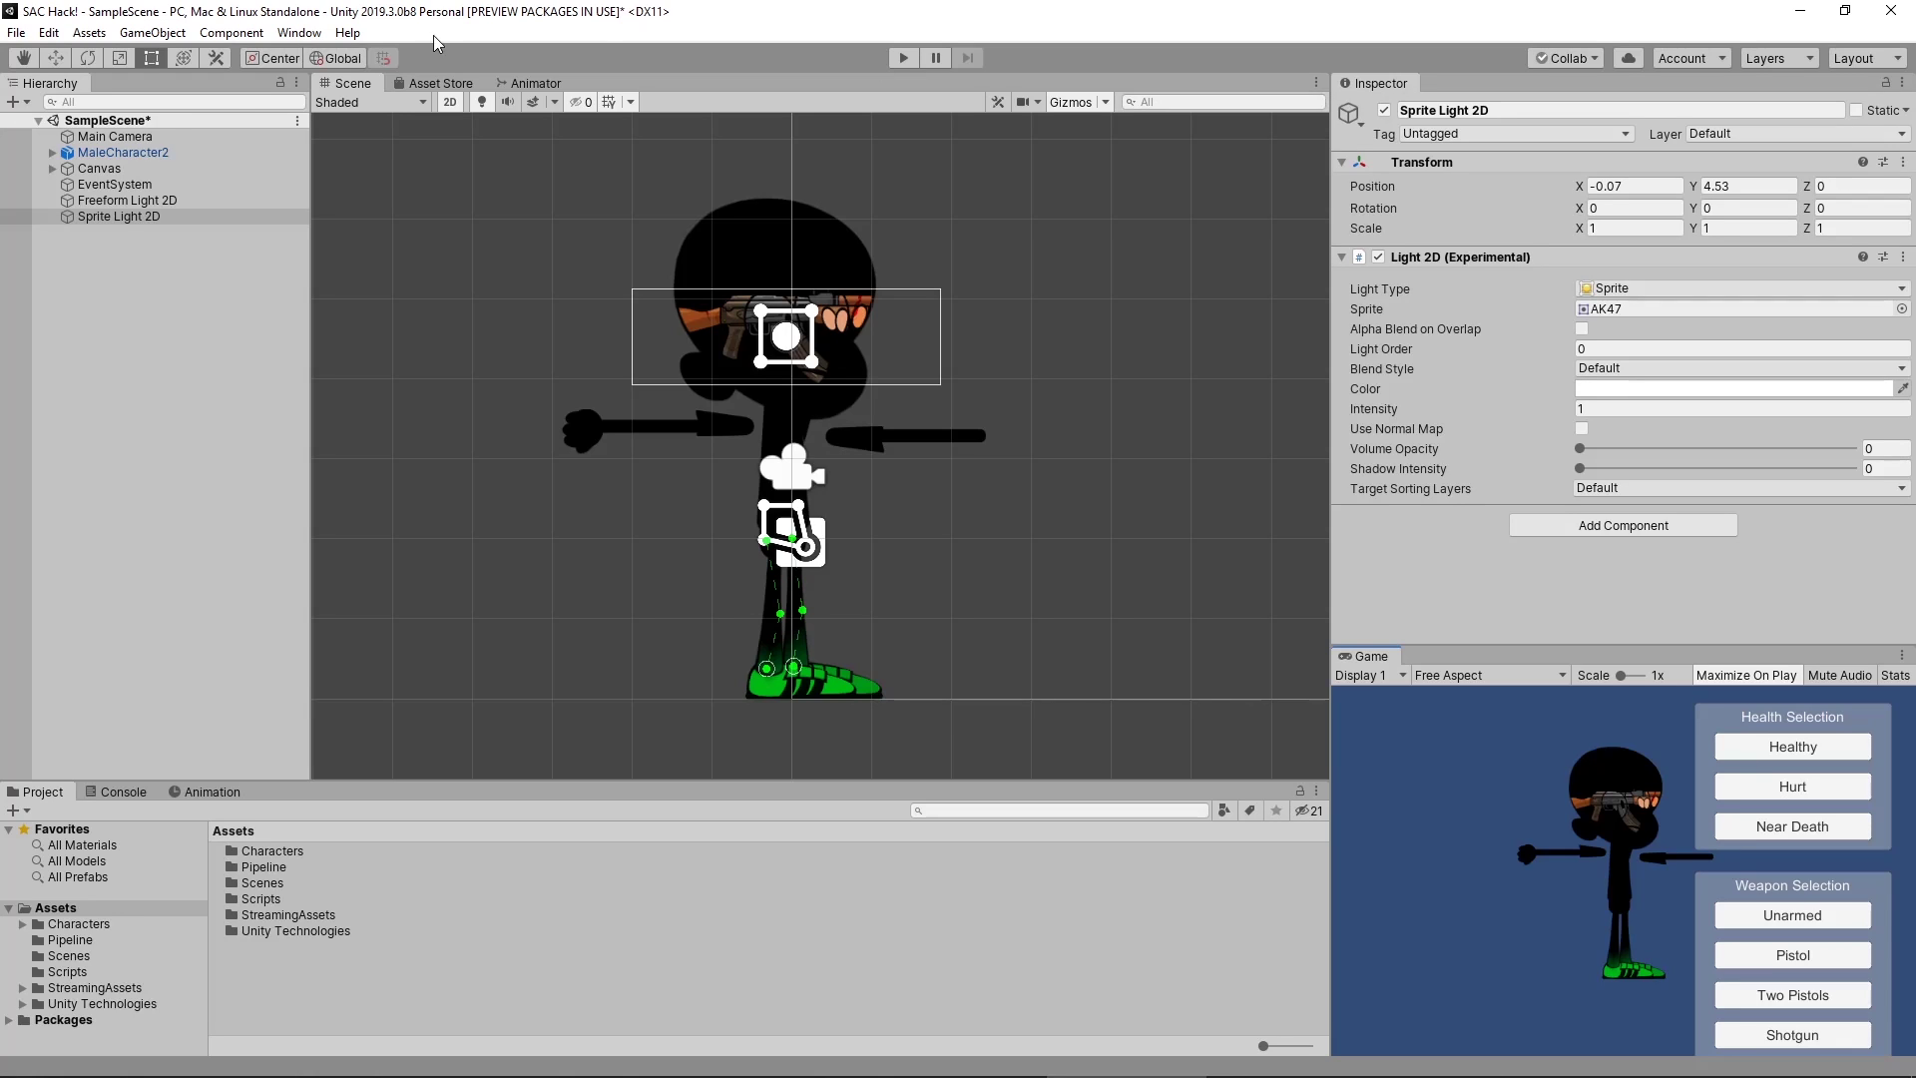
# - Delete the Sprite Light 2D and add a Parametric Light 2D from GameObject > Light > 2D
pyautogui.click(122, 217)
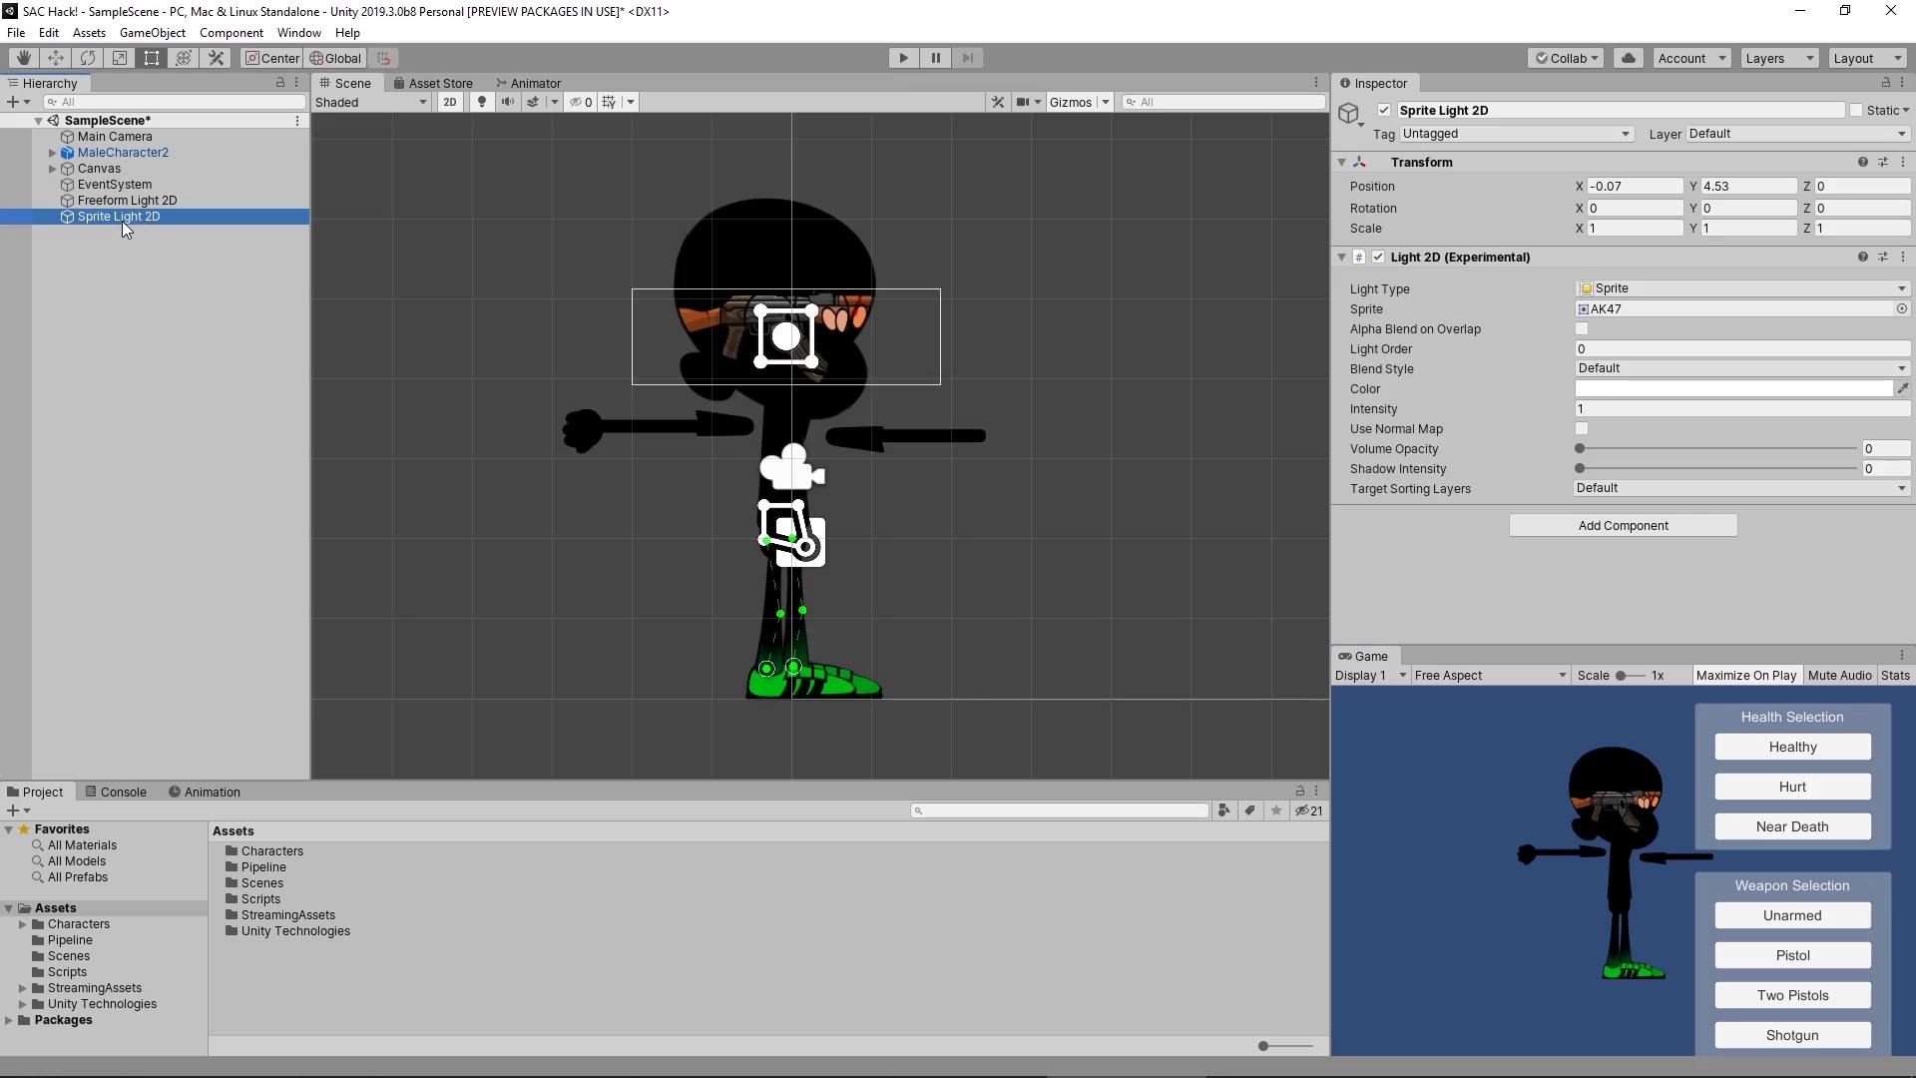
pyautogui.press('Delete')
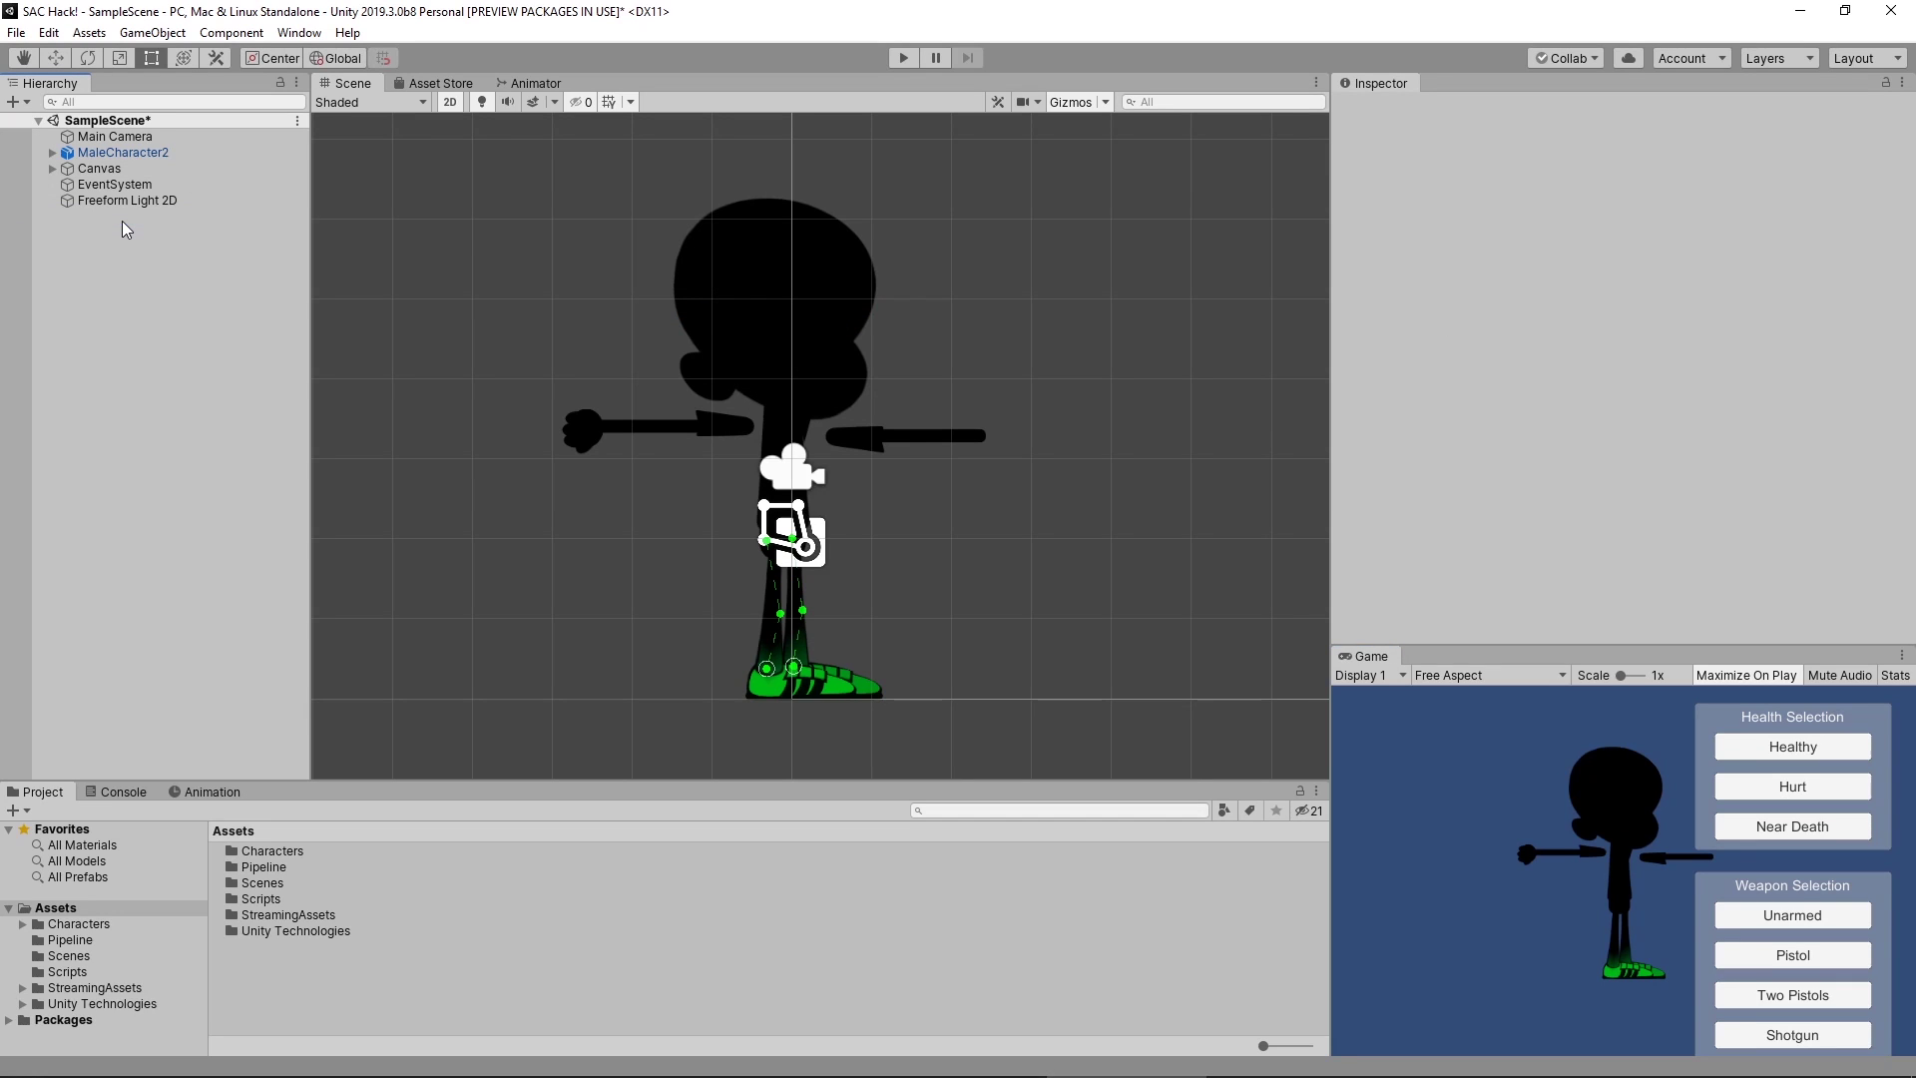
pyautogui.click(151, 33)
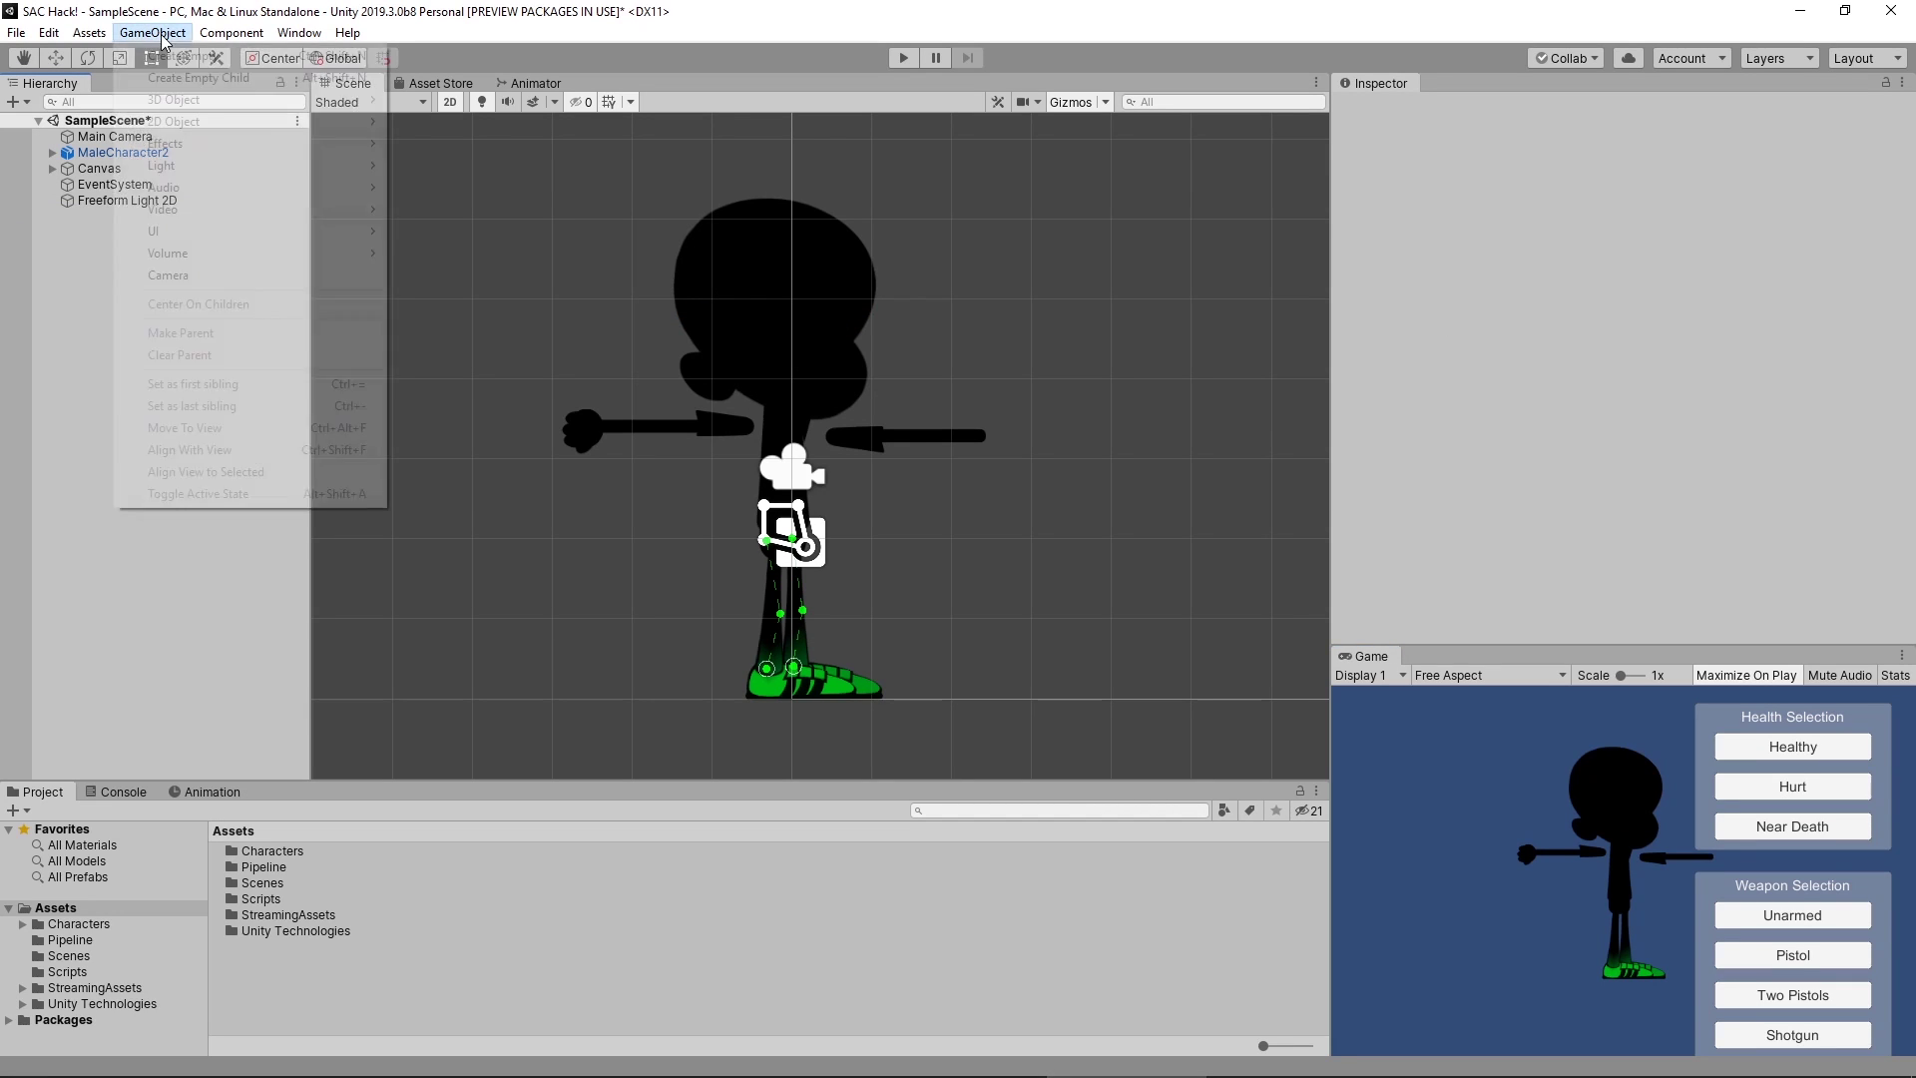
pyautogui.moveTo(212, 169)
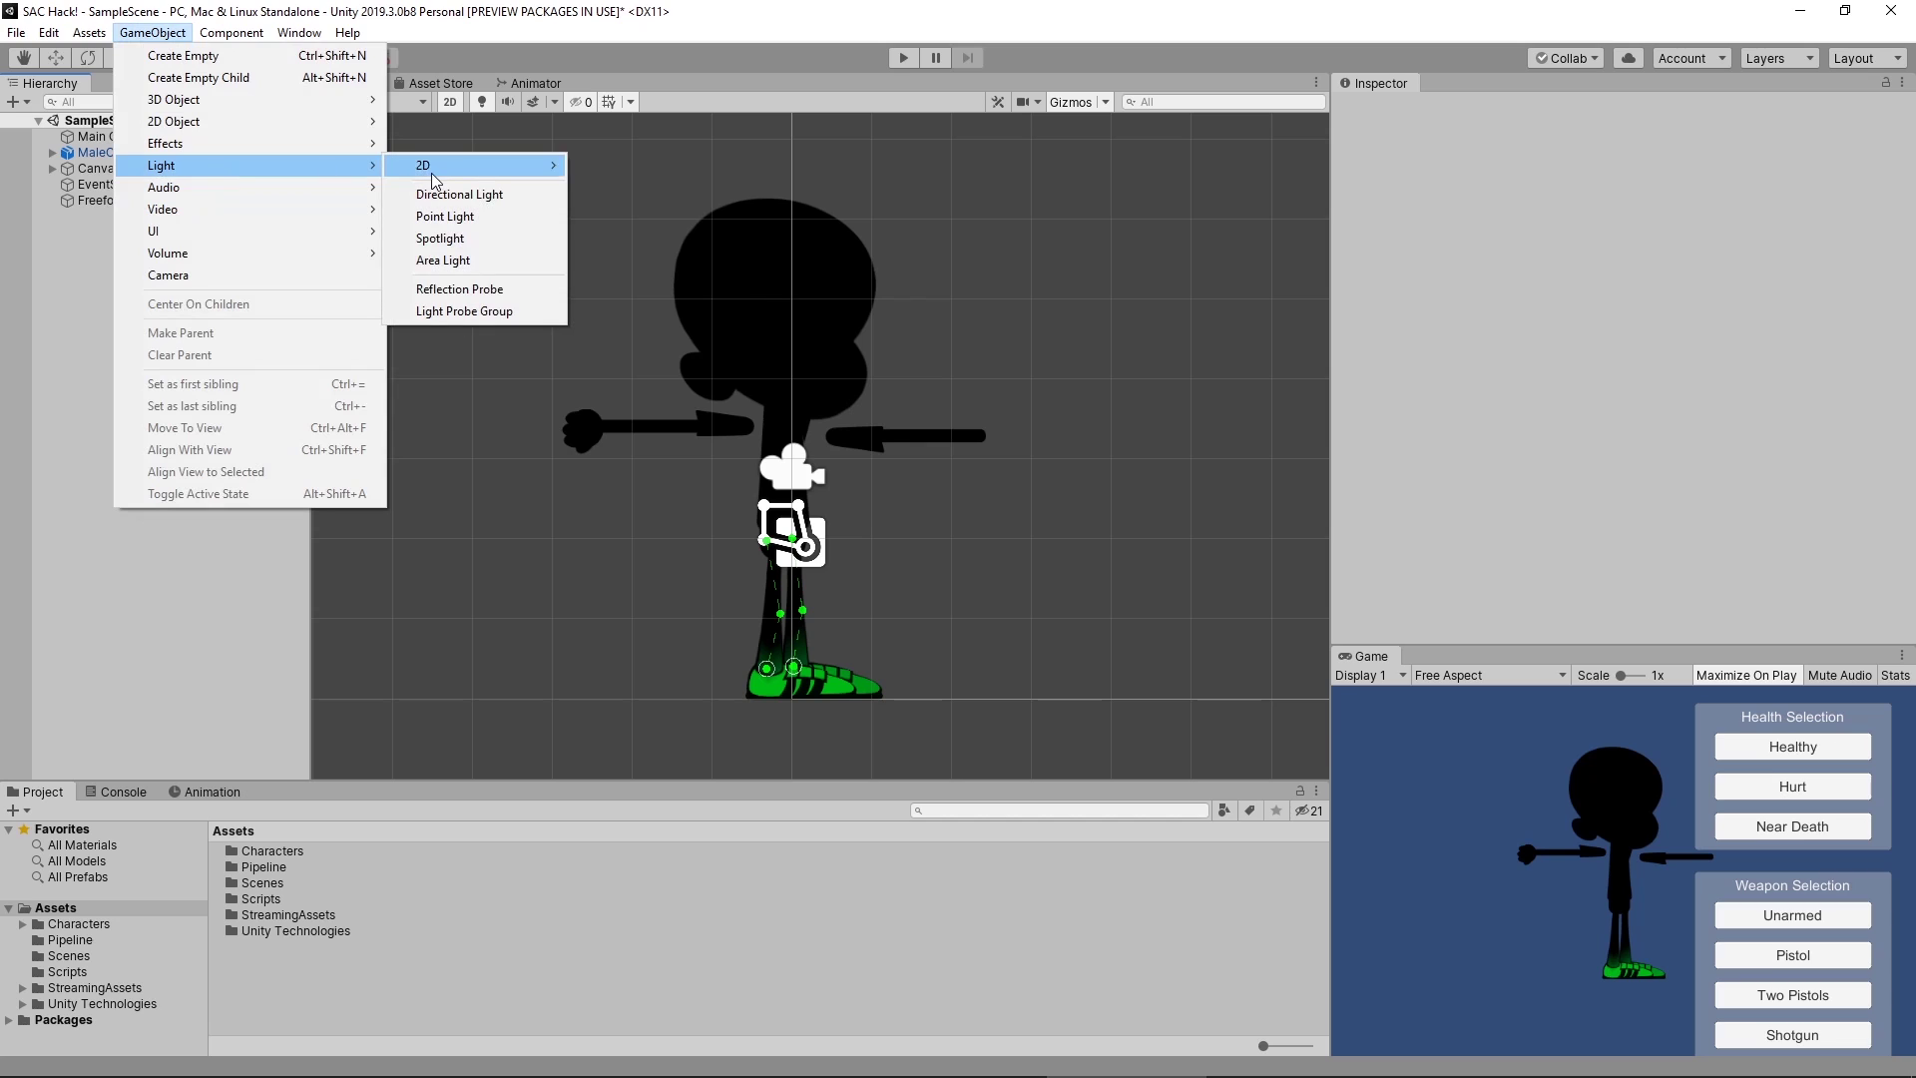
pyautogui.moveTo(434, 176)
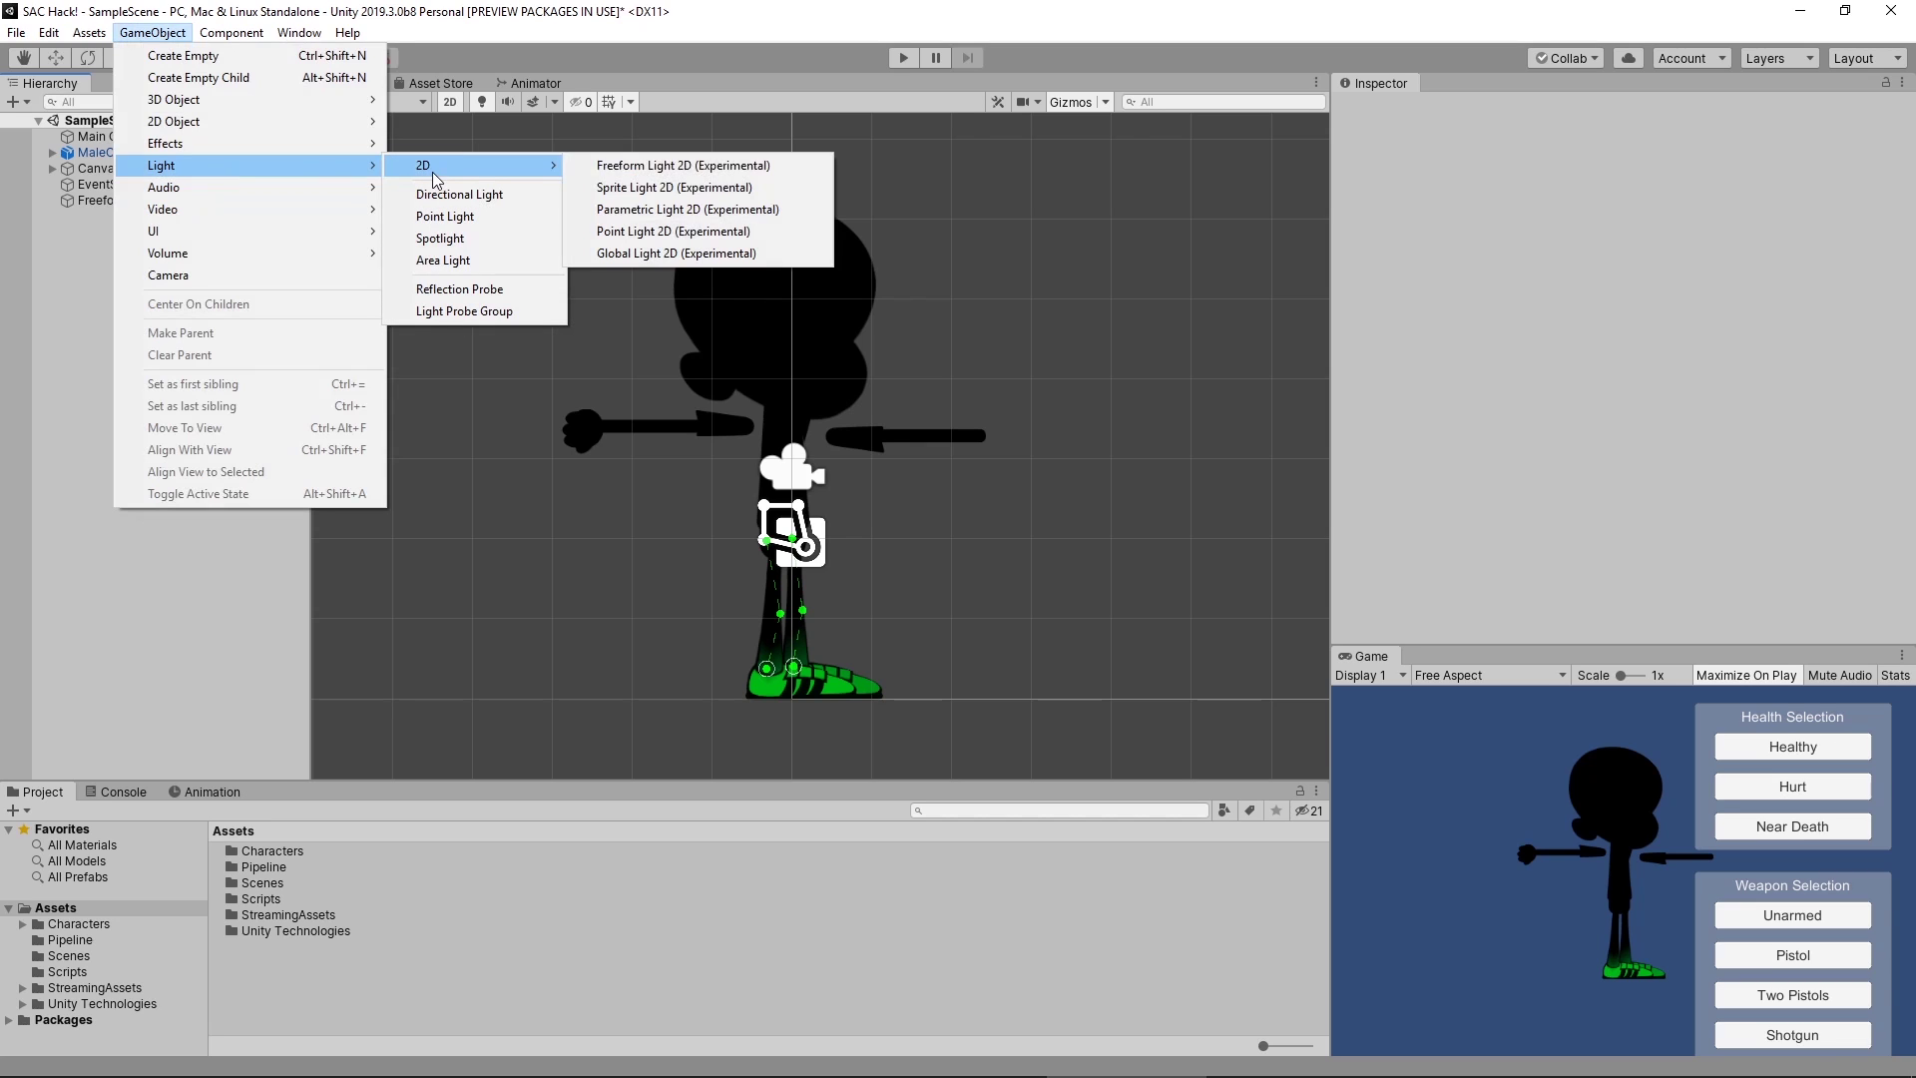
pyautogui.click(669, 212)
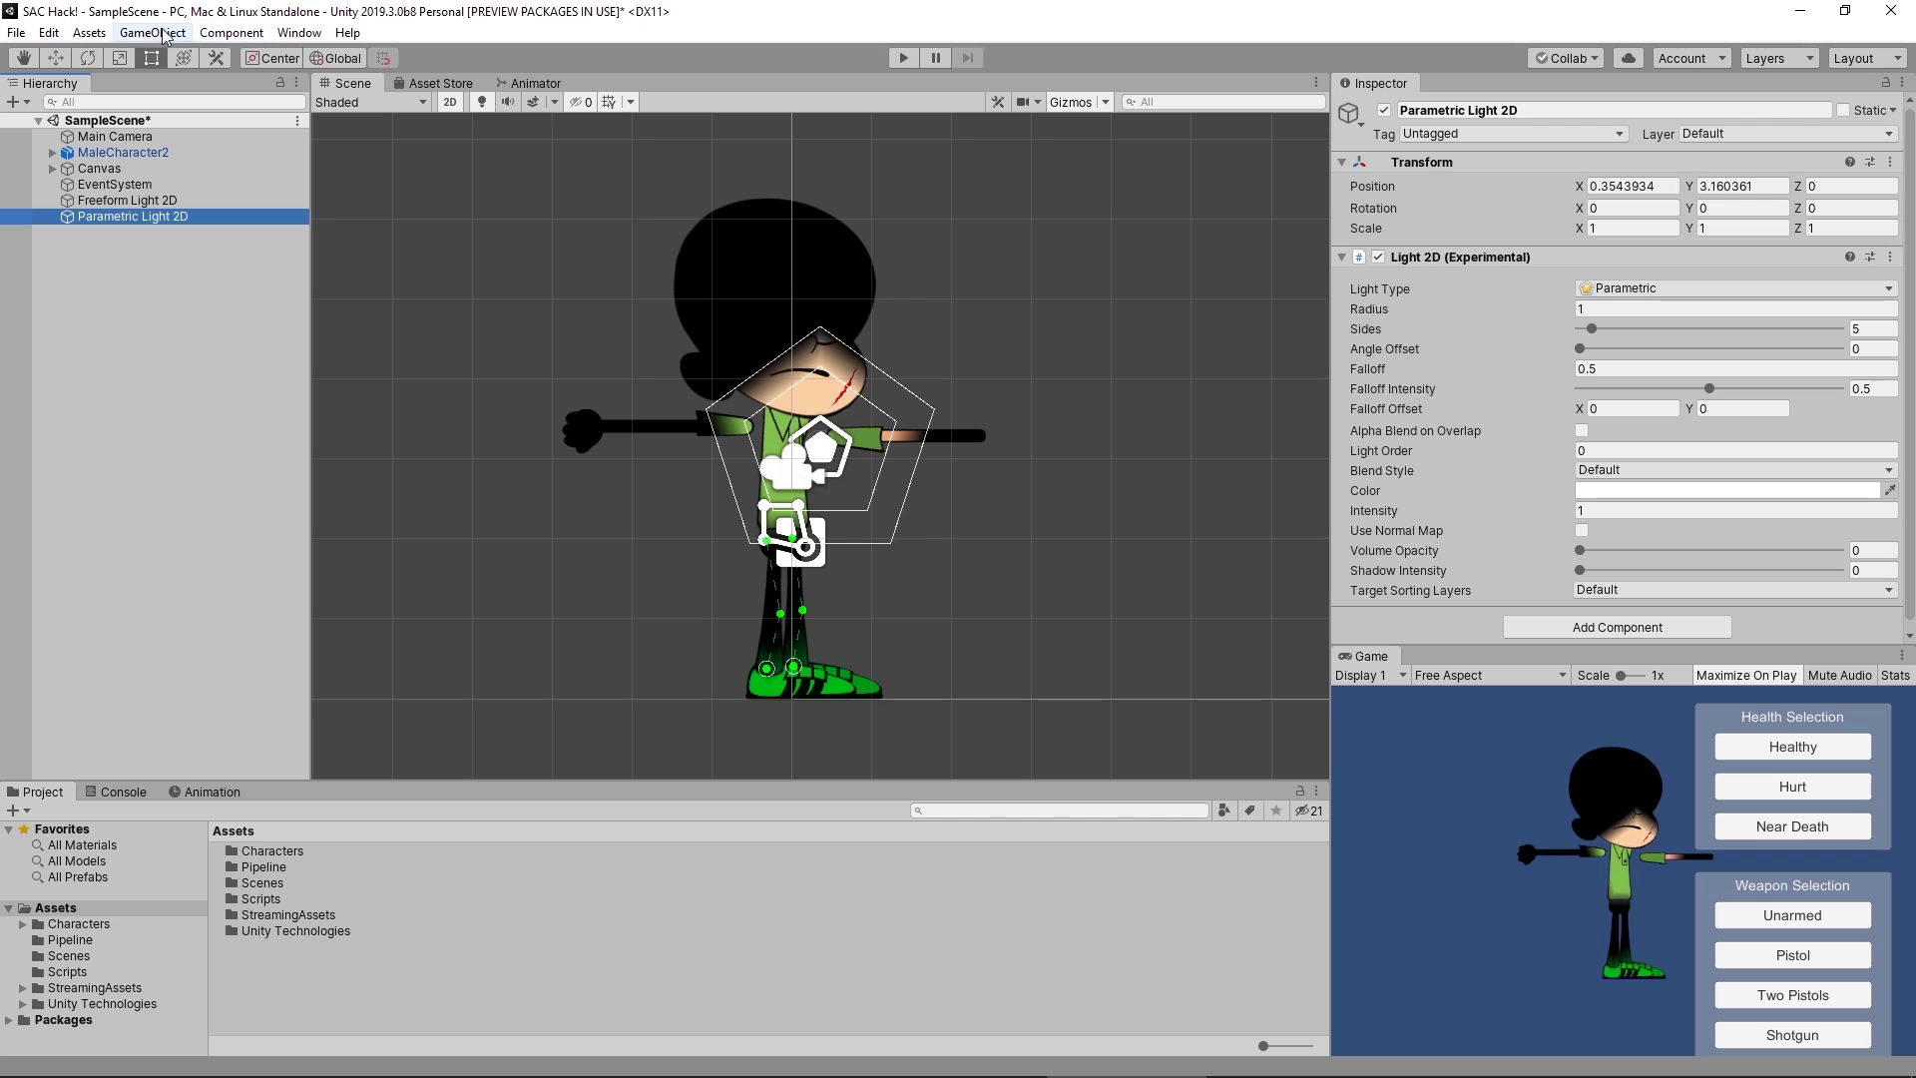
# - Move the parametric light onto the face at X -0.02, Y 4.39 and set Sides to 4
pyautogui.press('w')
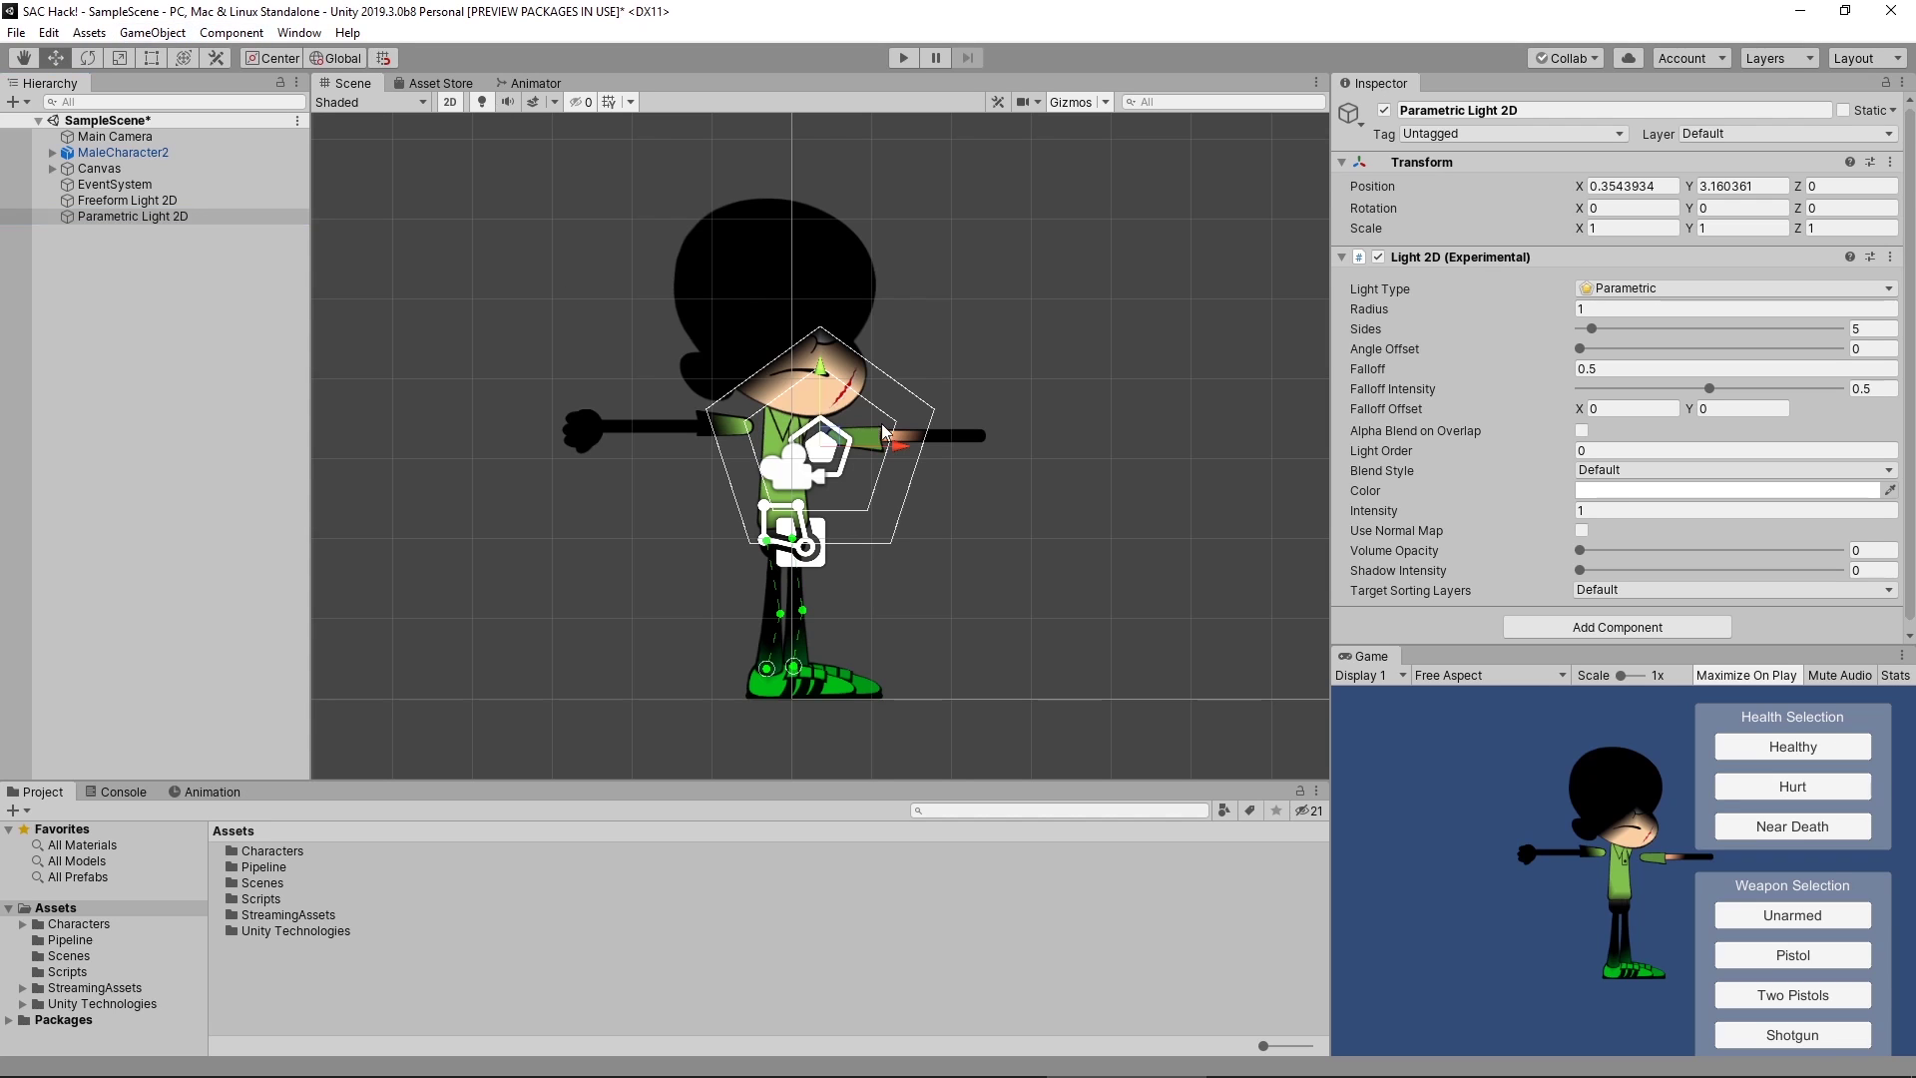
pyautogui.moveTo(892, 440); pyautogui.dragTo(860, 440)
pyautogui.moveTo(796, 375); pyautogui.dragTo(795, 277)
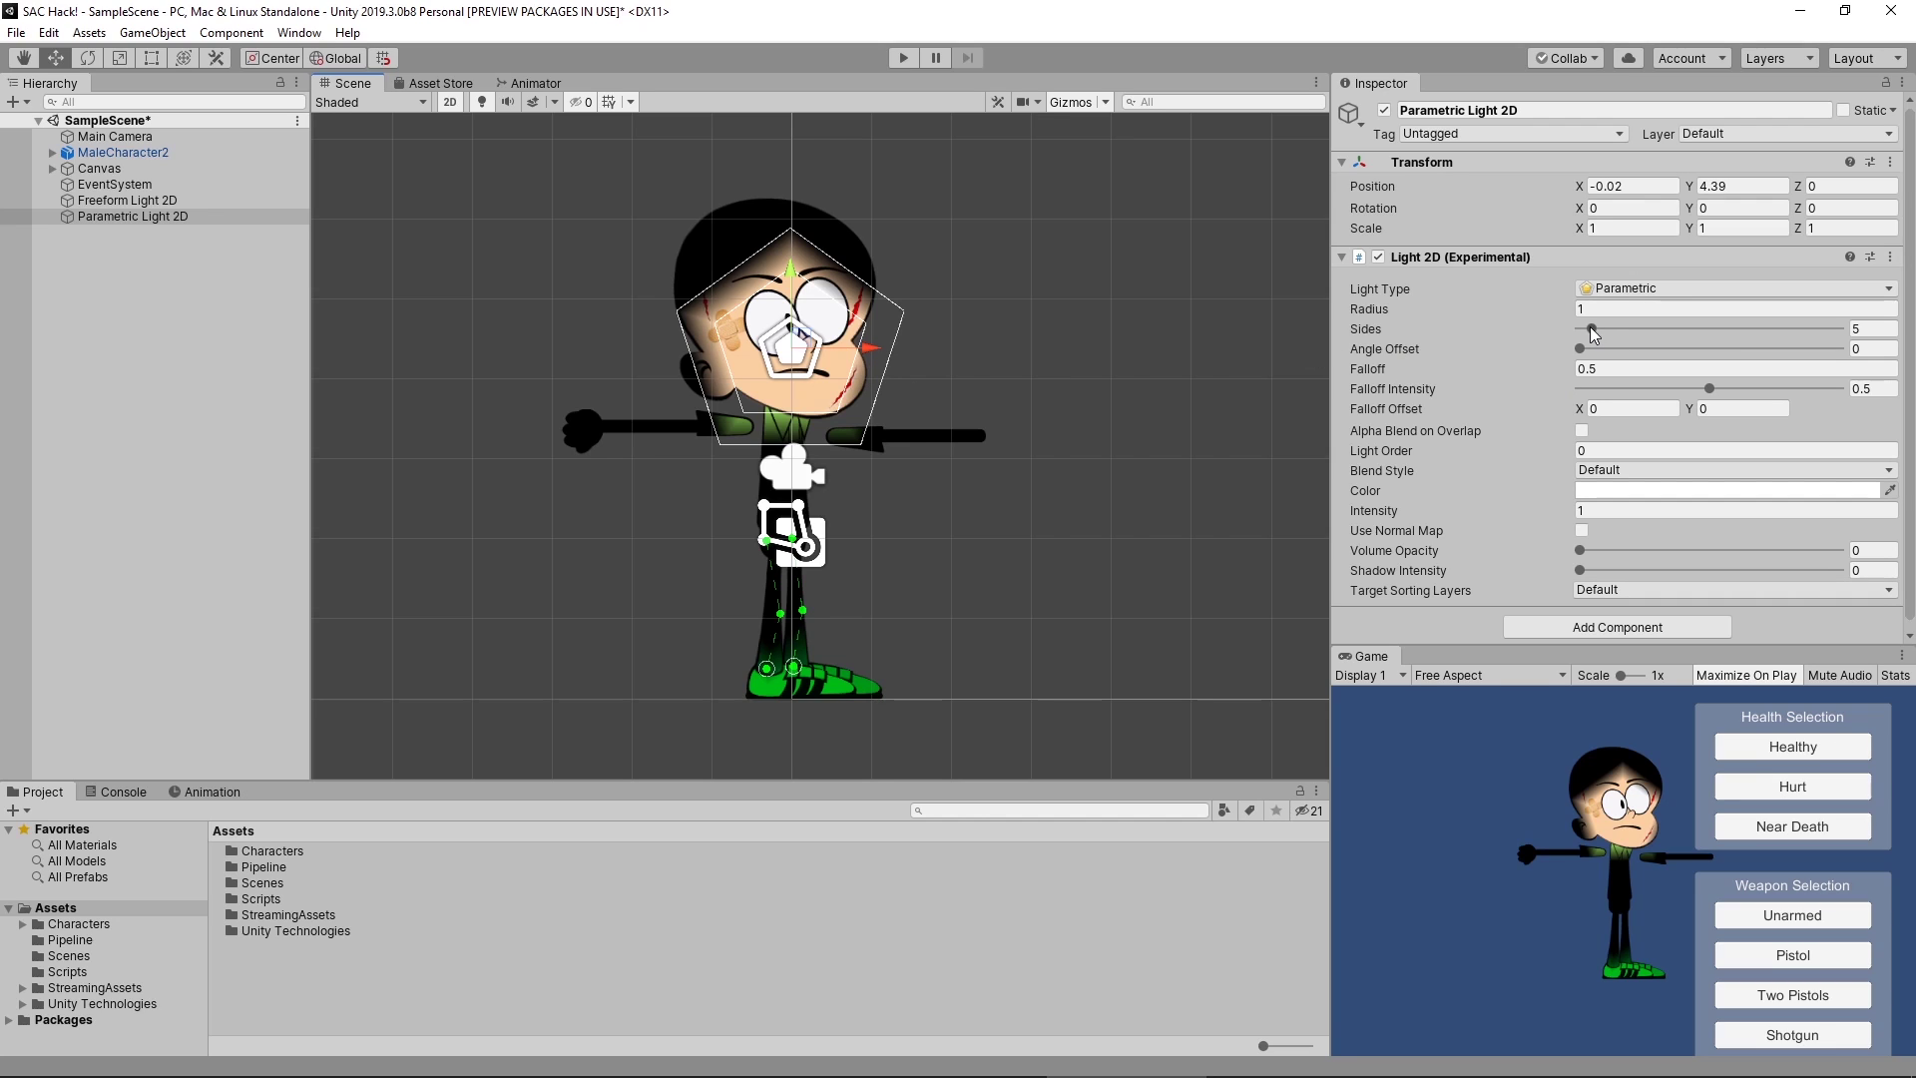
pyautogui.moveTo(1593, 330)
pyautogui.mouseDown()
pyautogui.moveTo(1572, 333)
pyautogui.moveTo(1866, 349)
pyautogui.moveTo(1587, 326)
pyautogui.mouseUp()
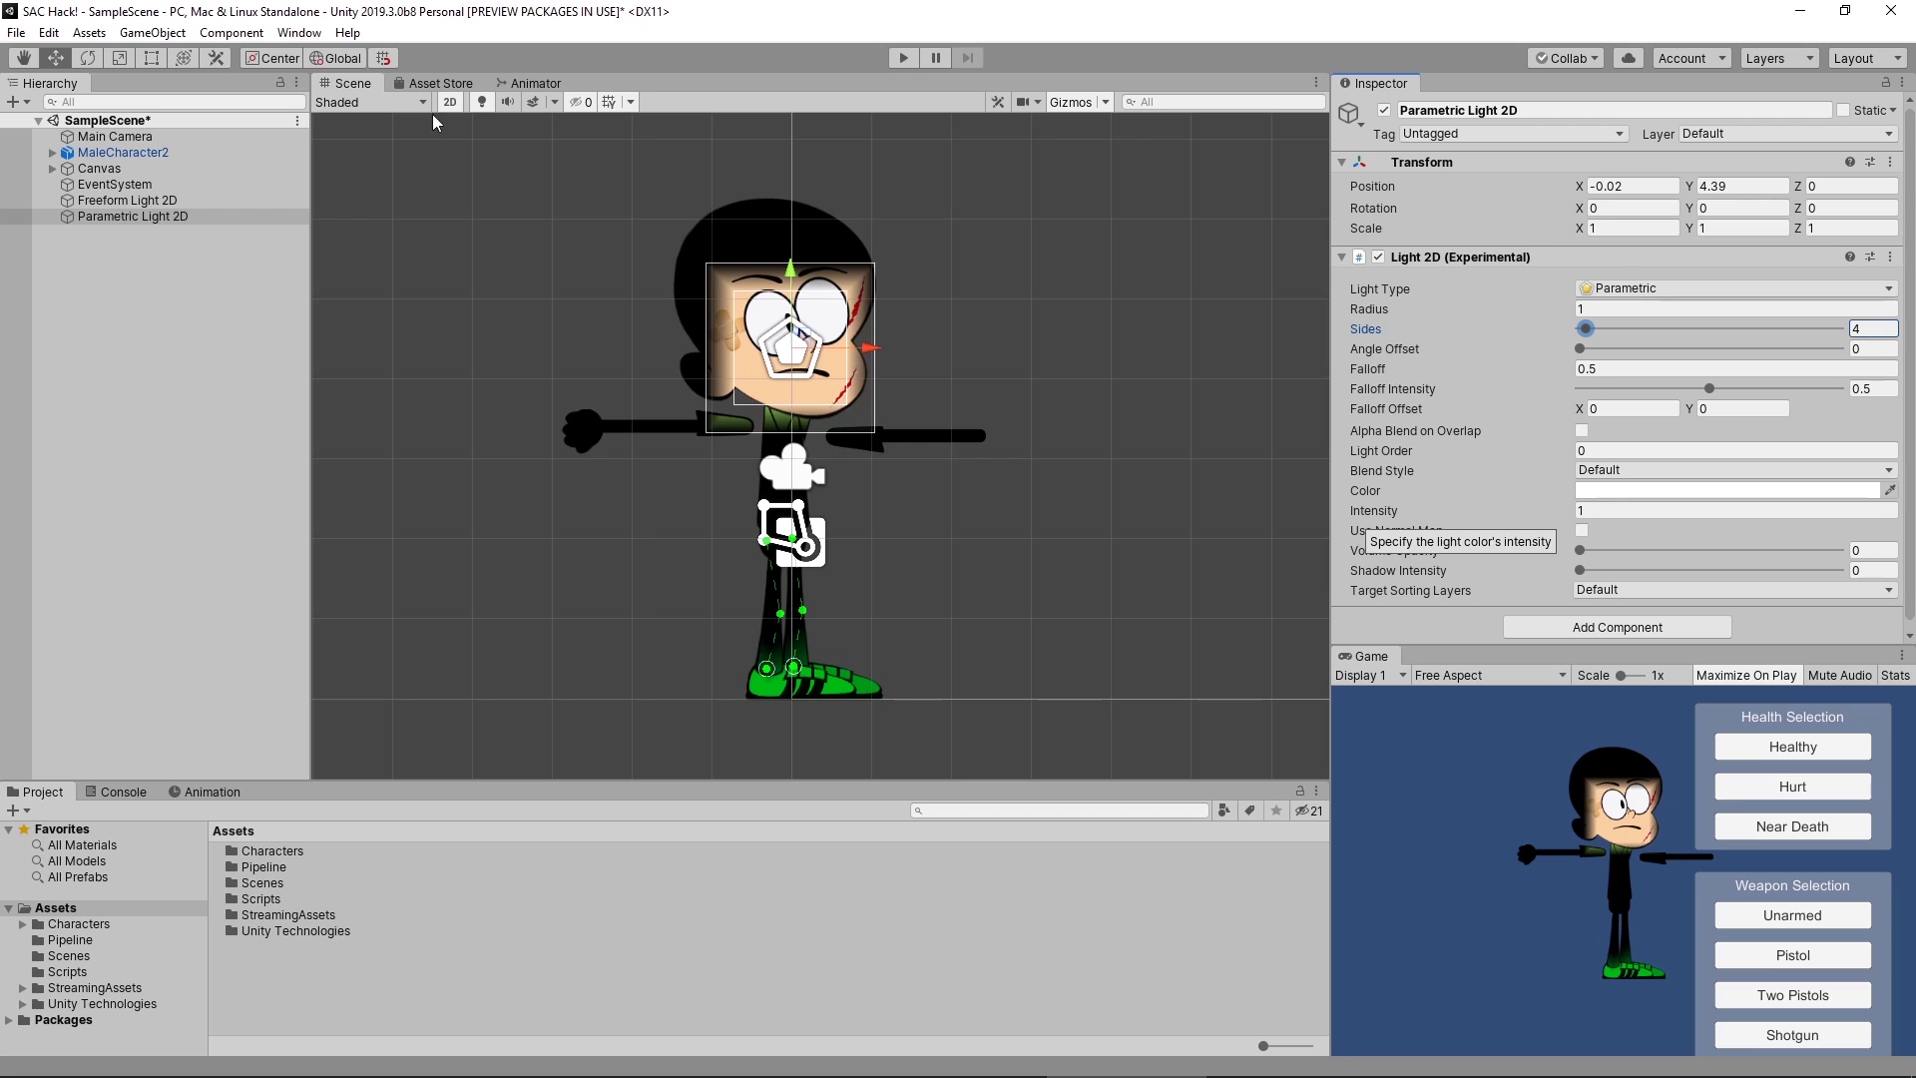
# - Replace the parametric light with a Point Light 2D placed over the face at X -0.11, Y 4.69
pyautogui.click(152, 218)
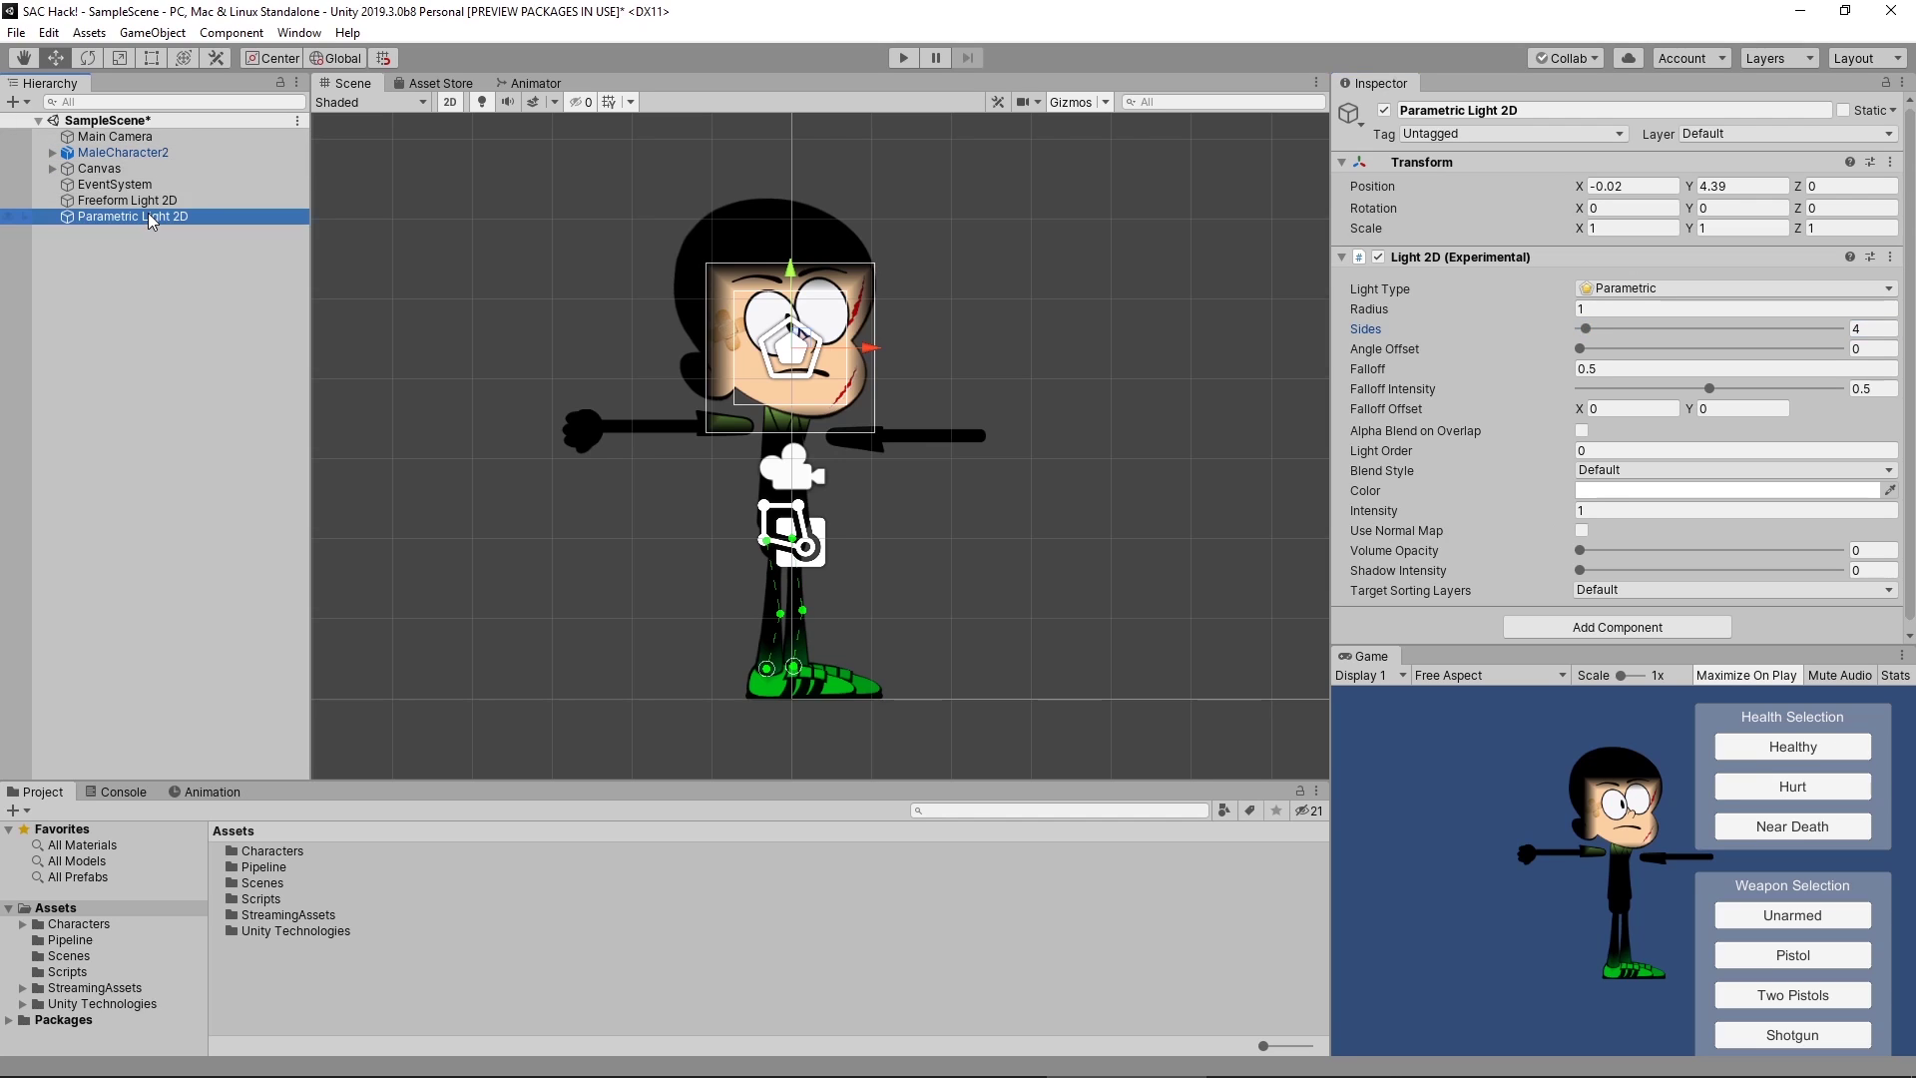
pyautogui.press('Delete')
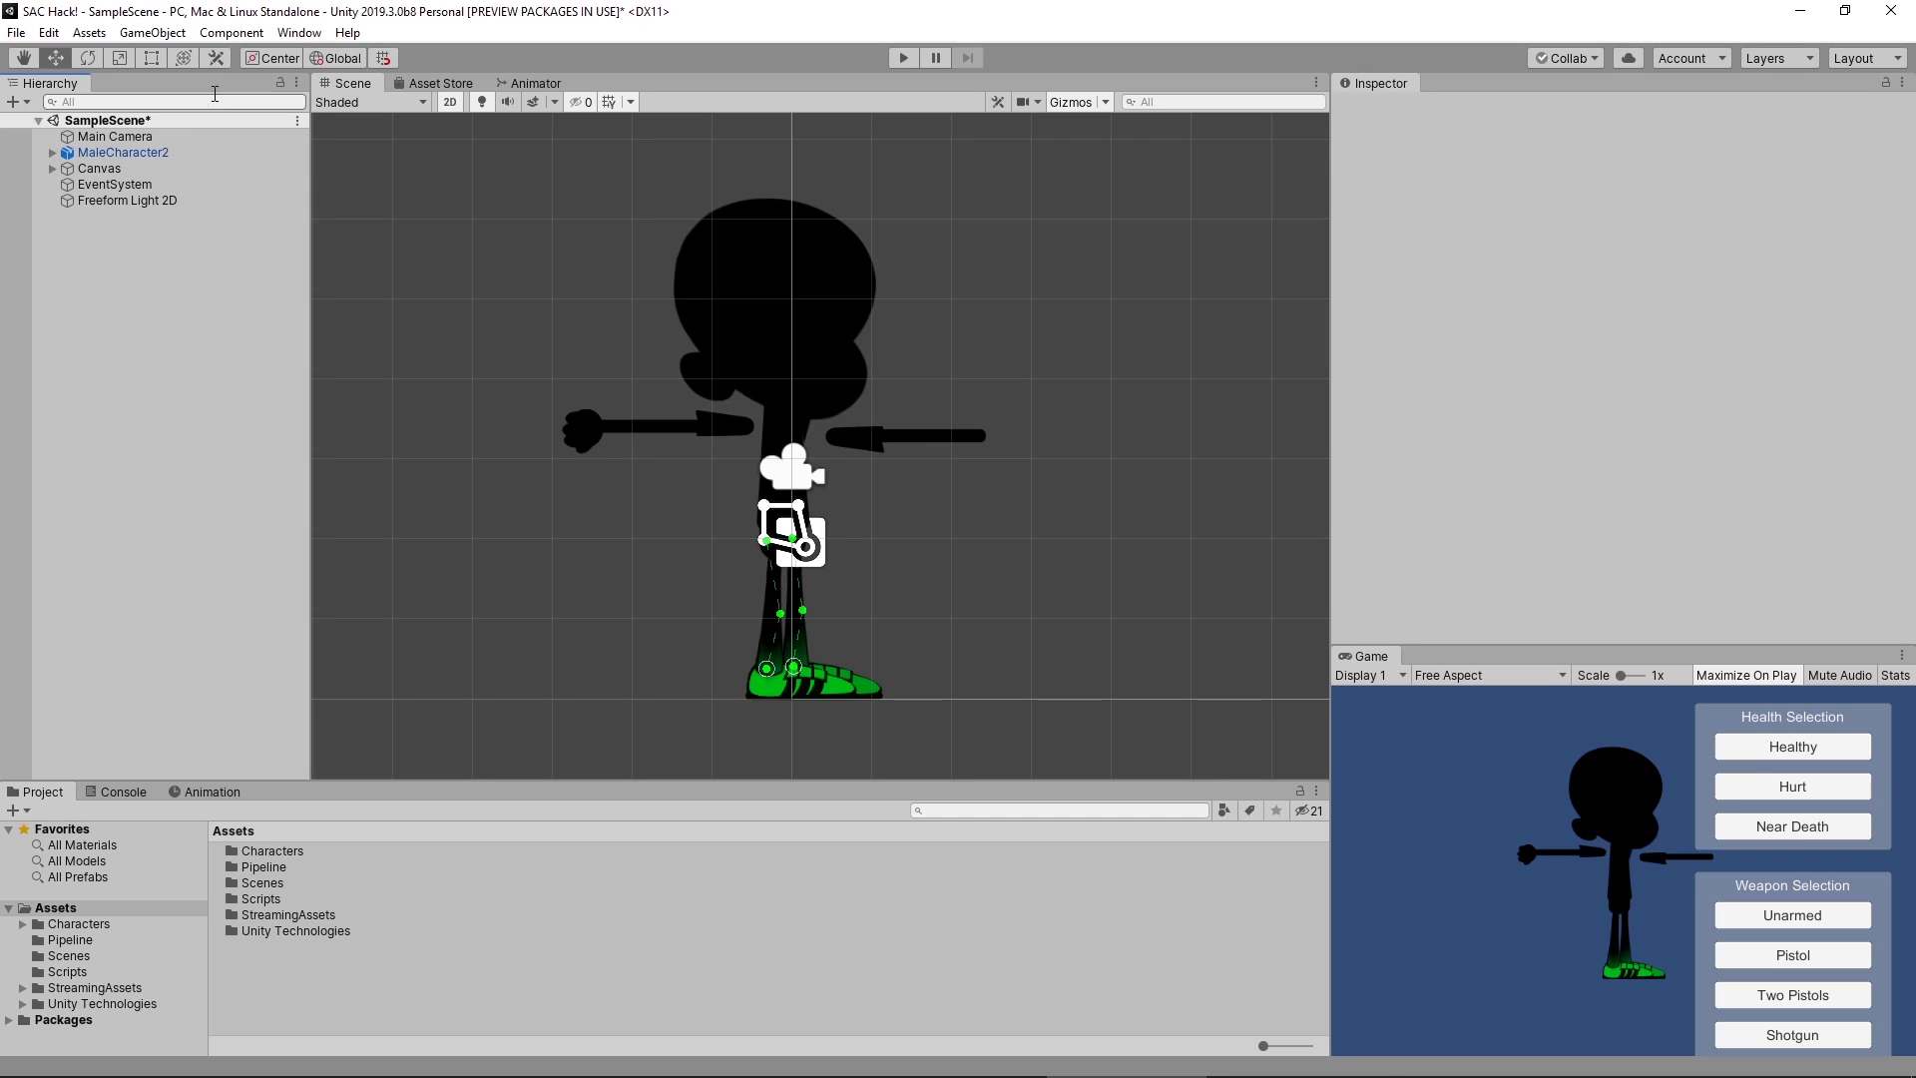
pyautogui.click(153, 33)
pyautogui.moveTo(205, 167)
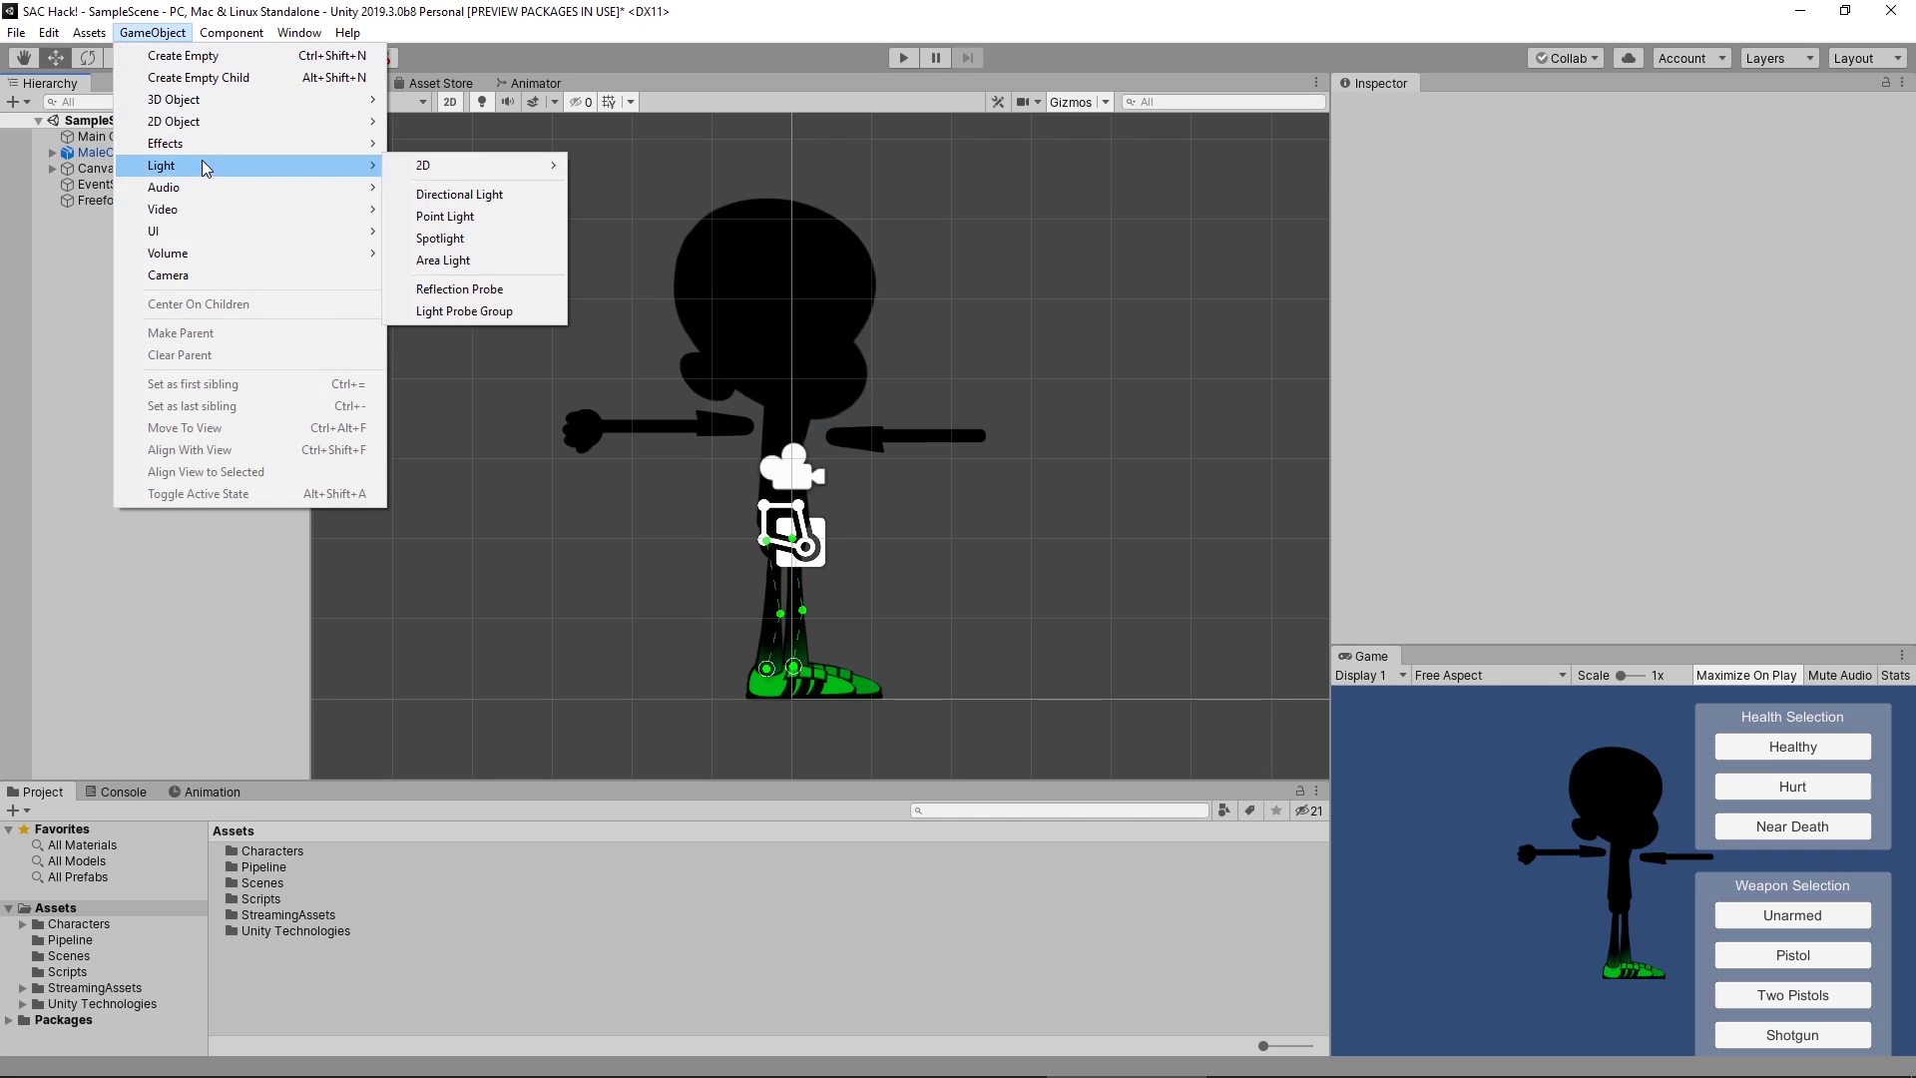
pyautogui.moveTo(454, 167)
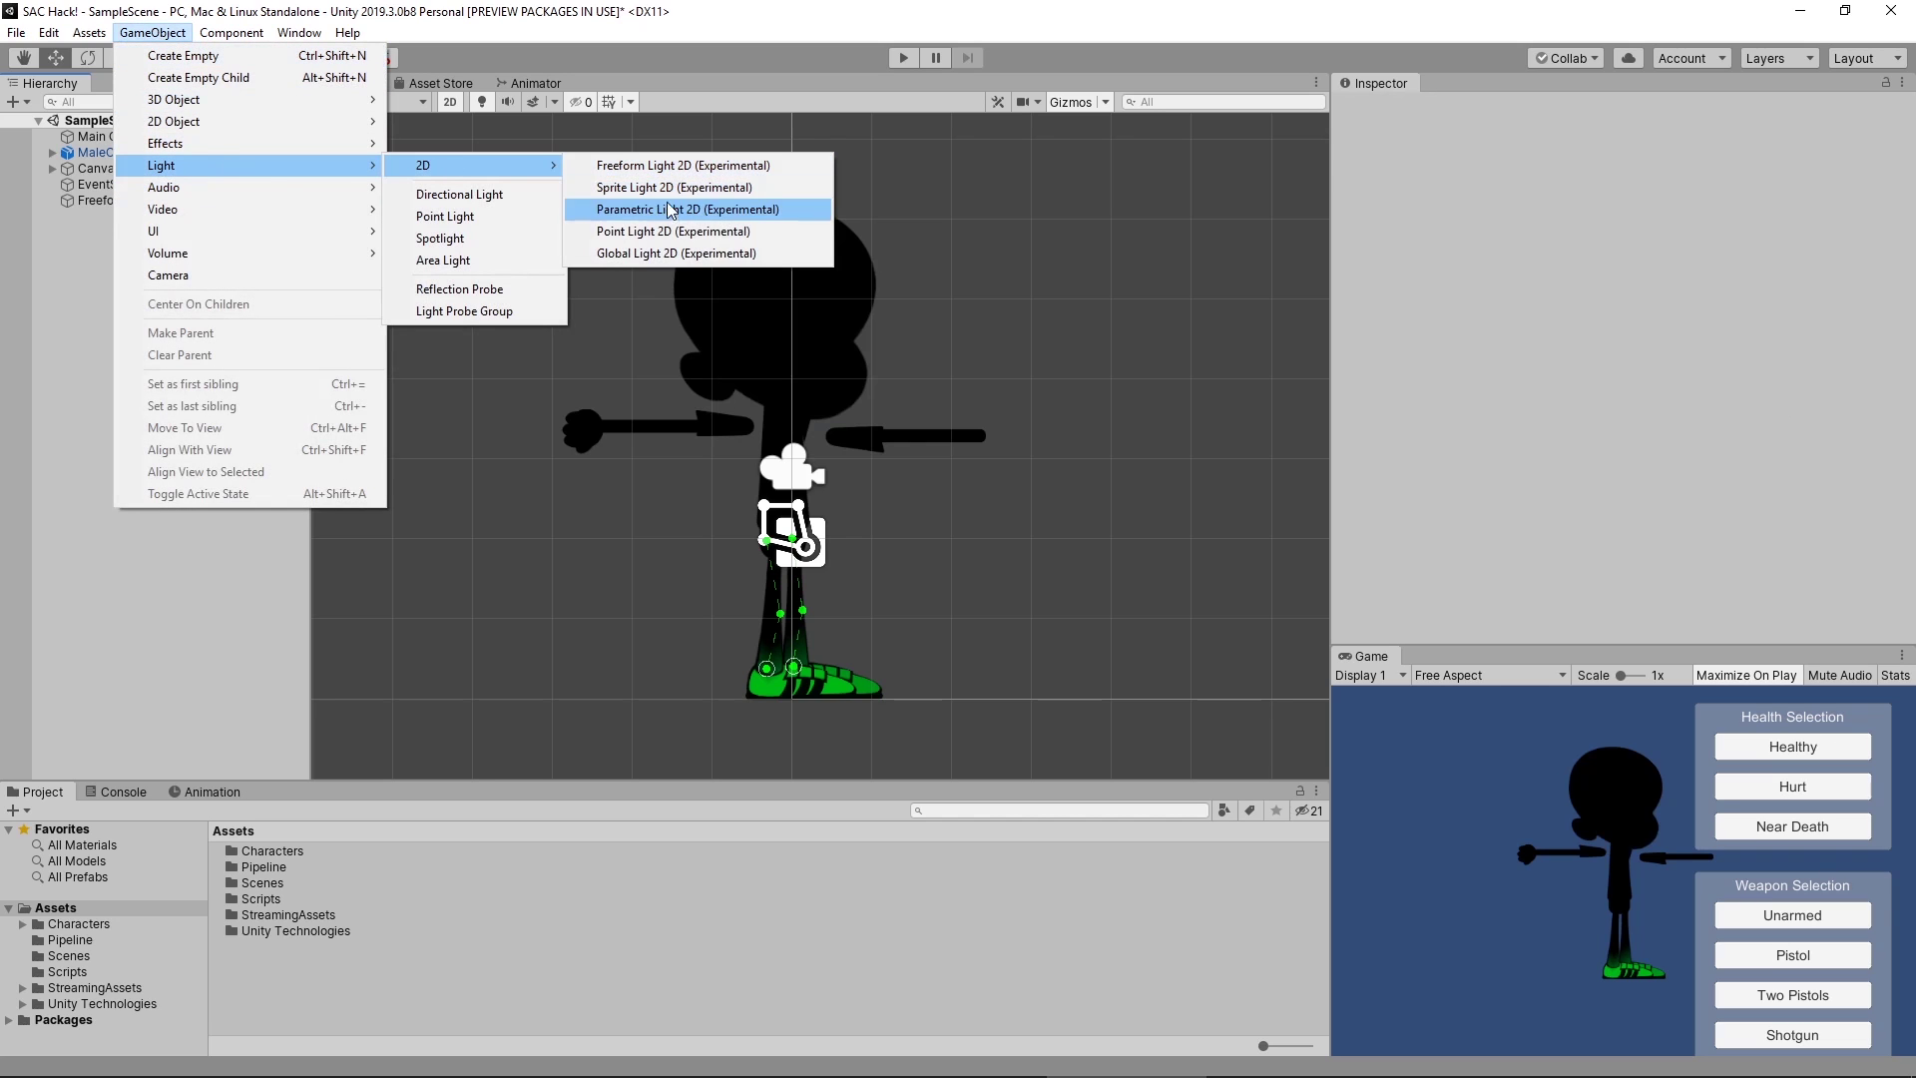
pyautogui.click(674, 231)
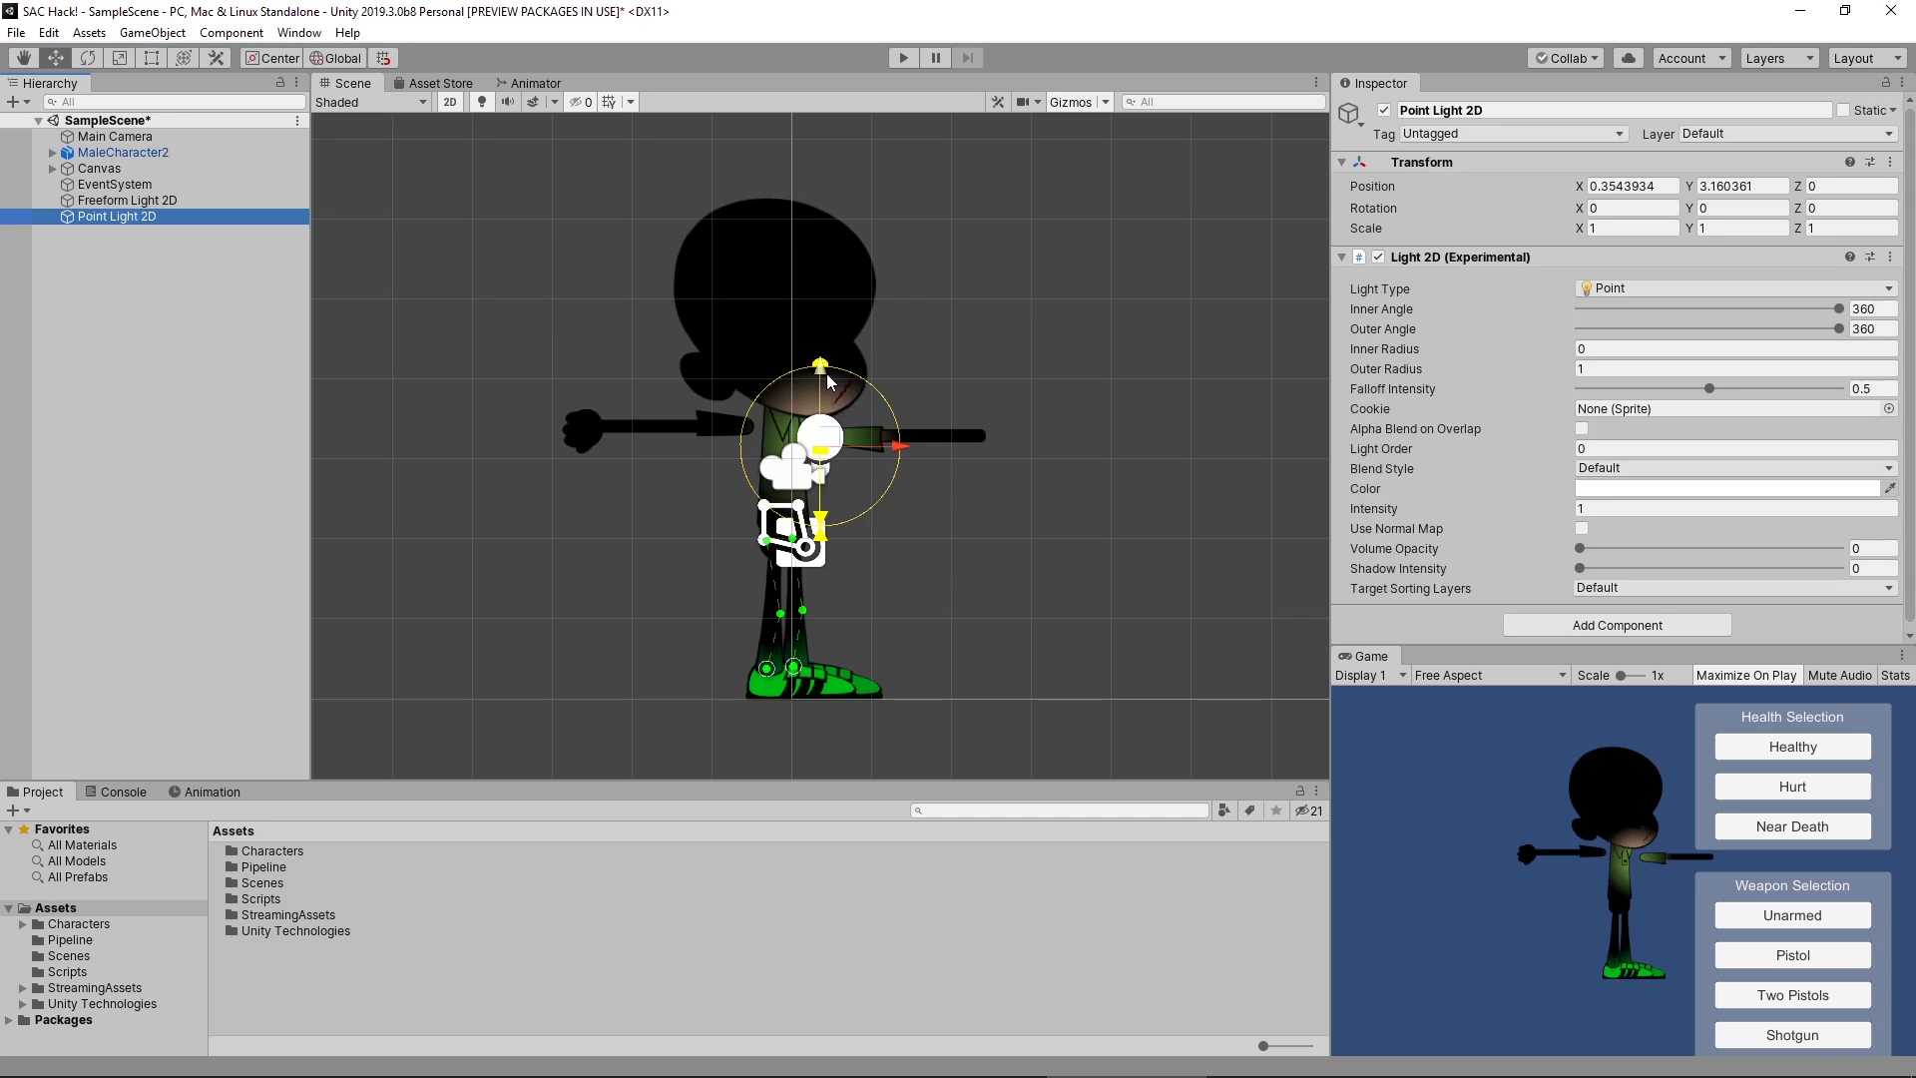
pyautogui.moveTo(824, 378); pyautogui.dragTo(794, 254)
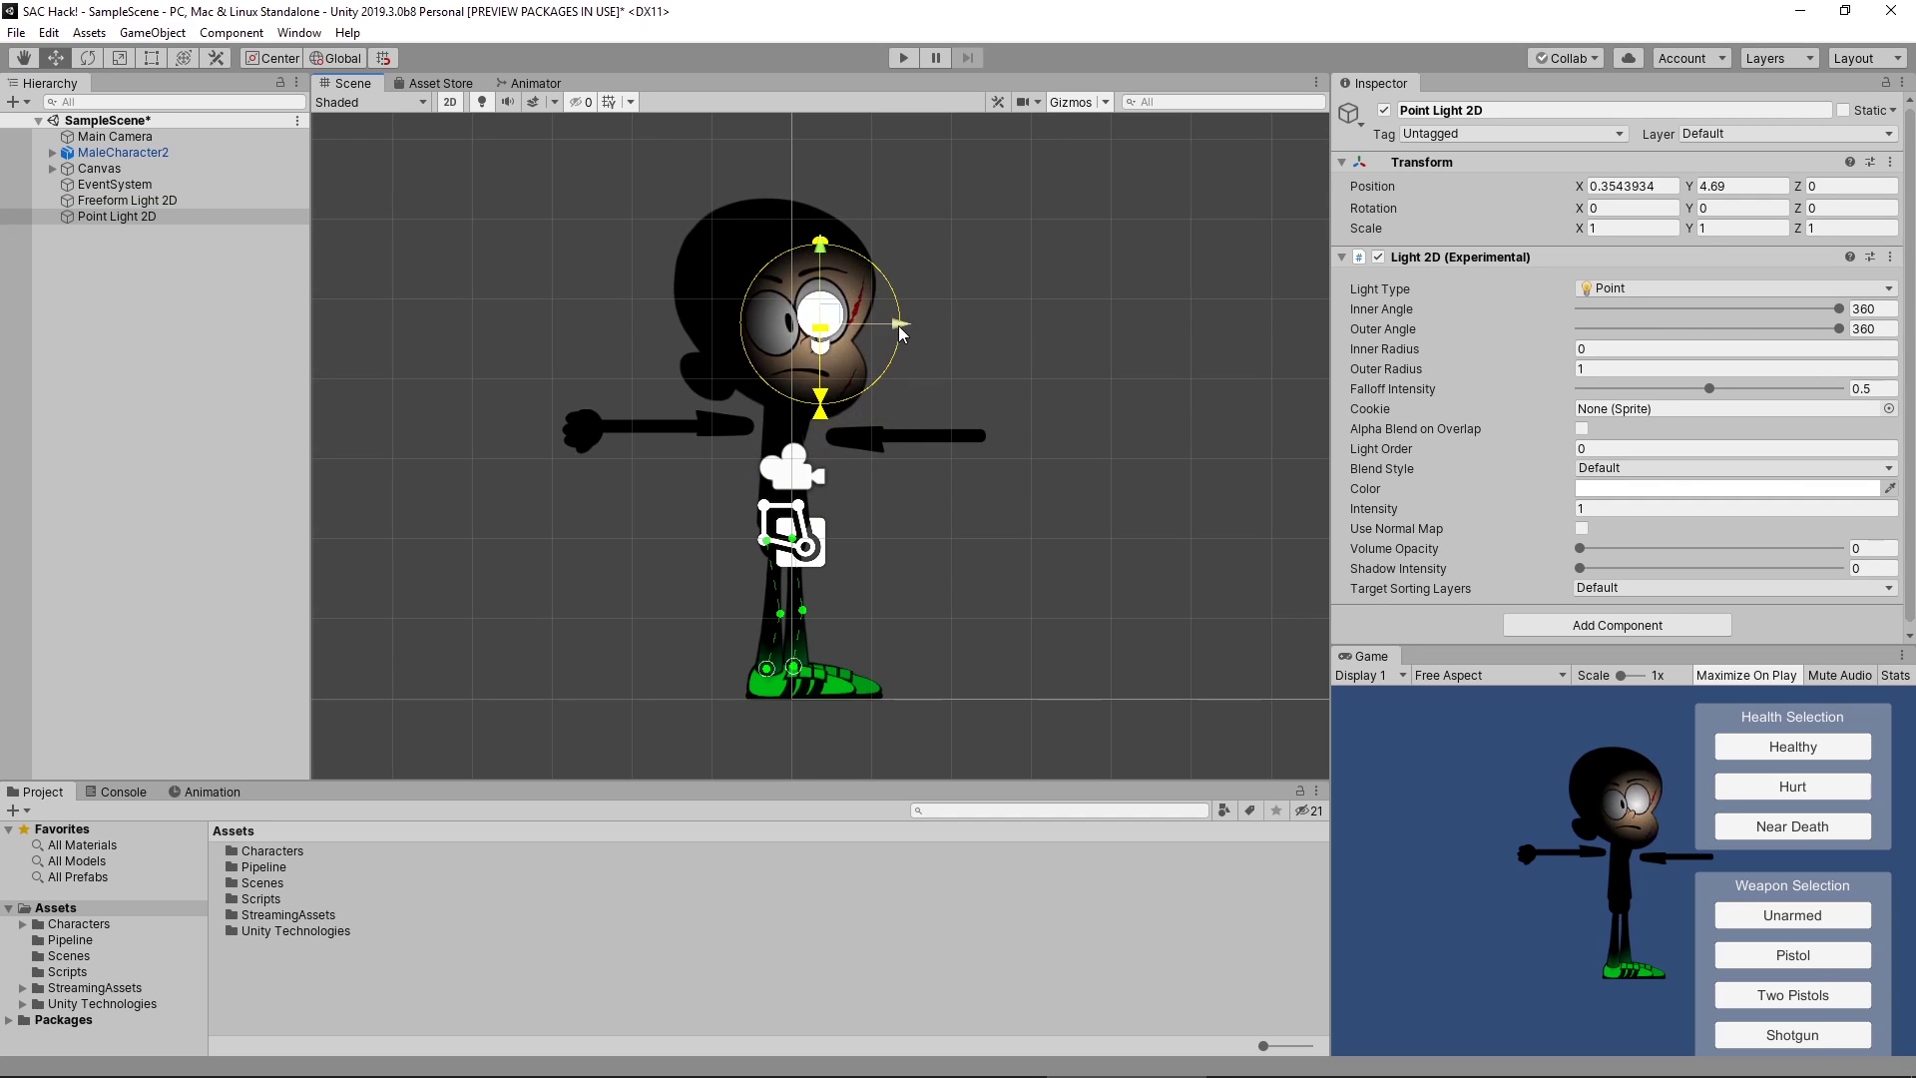
pyautogui.moveTo(871, 327); pyautogui.dragTo(863, 327)
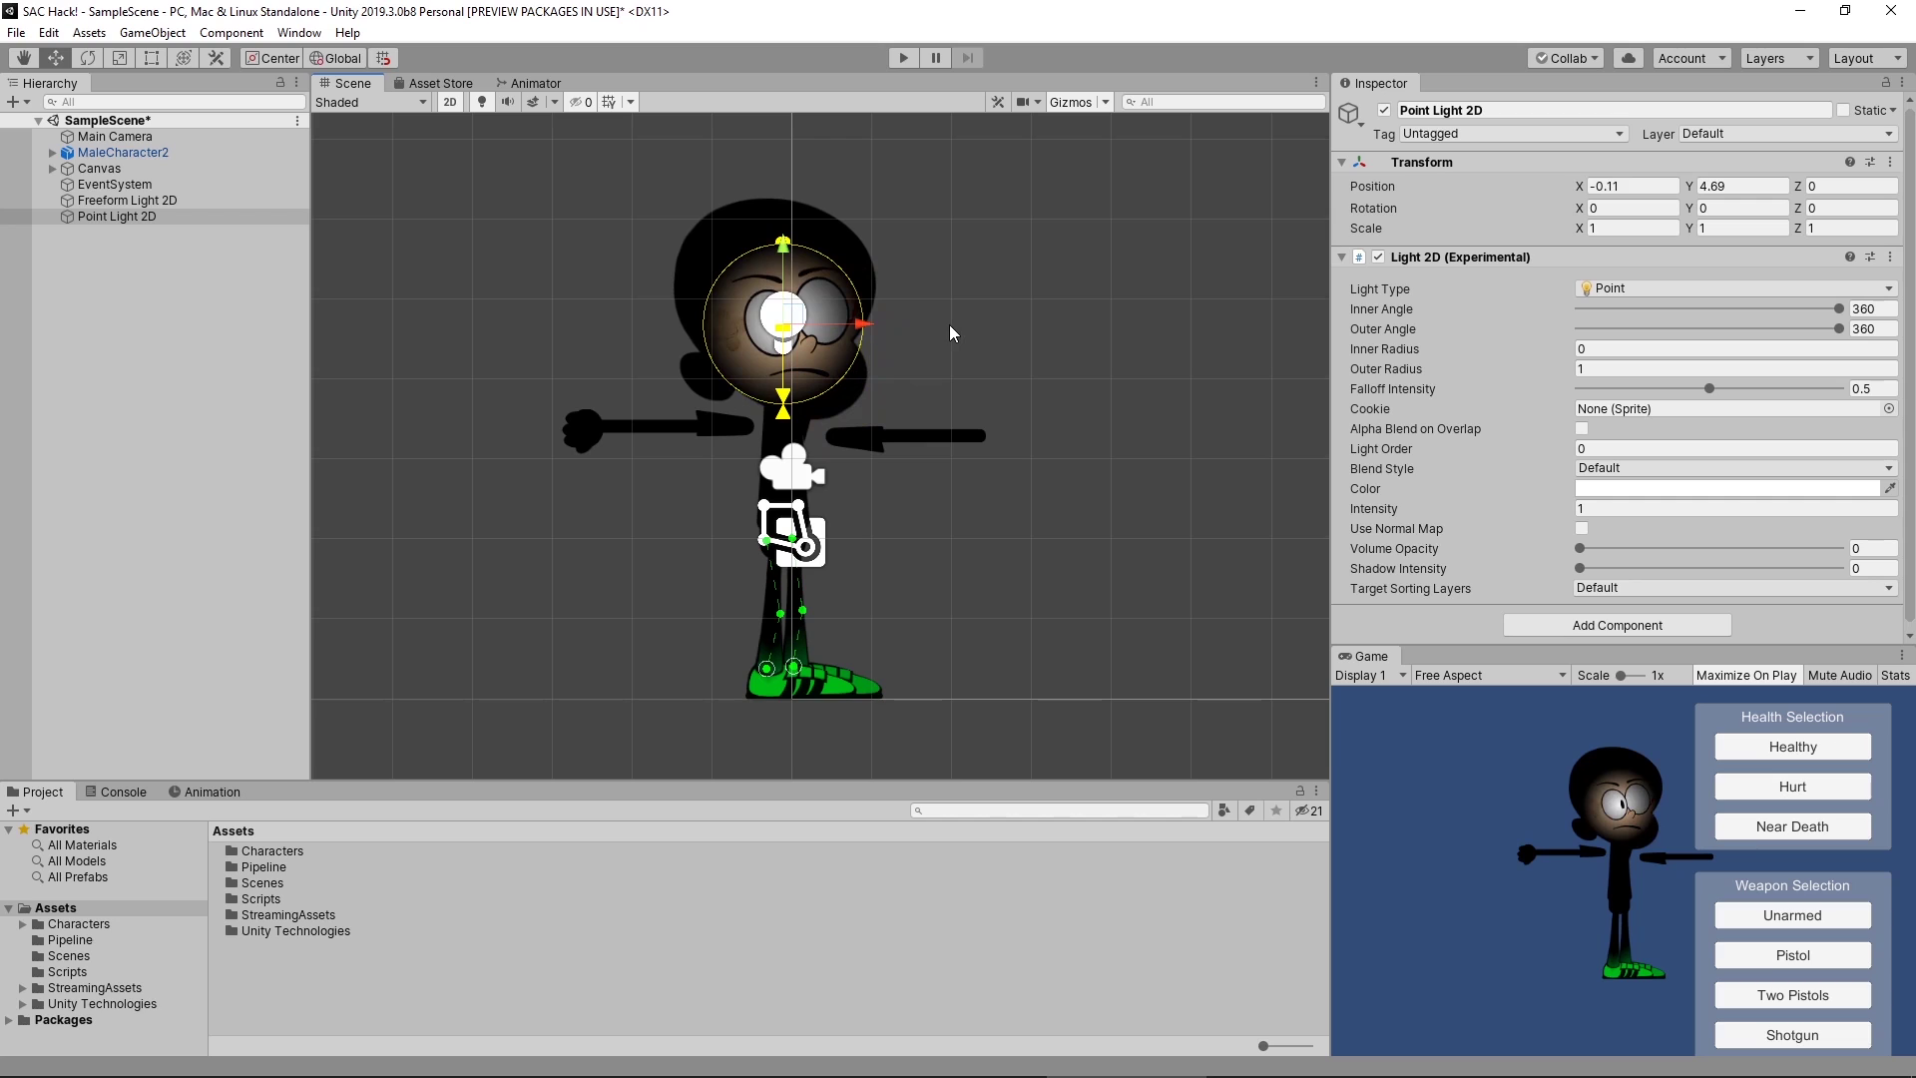
# - Enlarge the Point Light 2D's Outer Radius to about 3.28 using the Rect tool handles
pyautogui.click(150, 57)
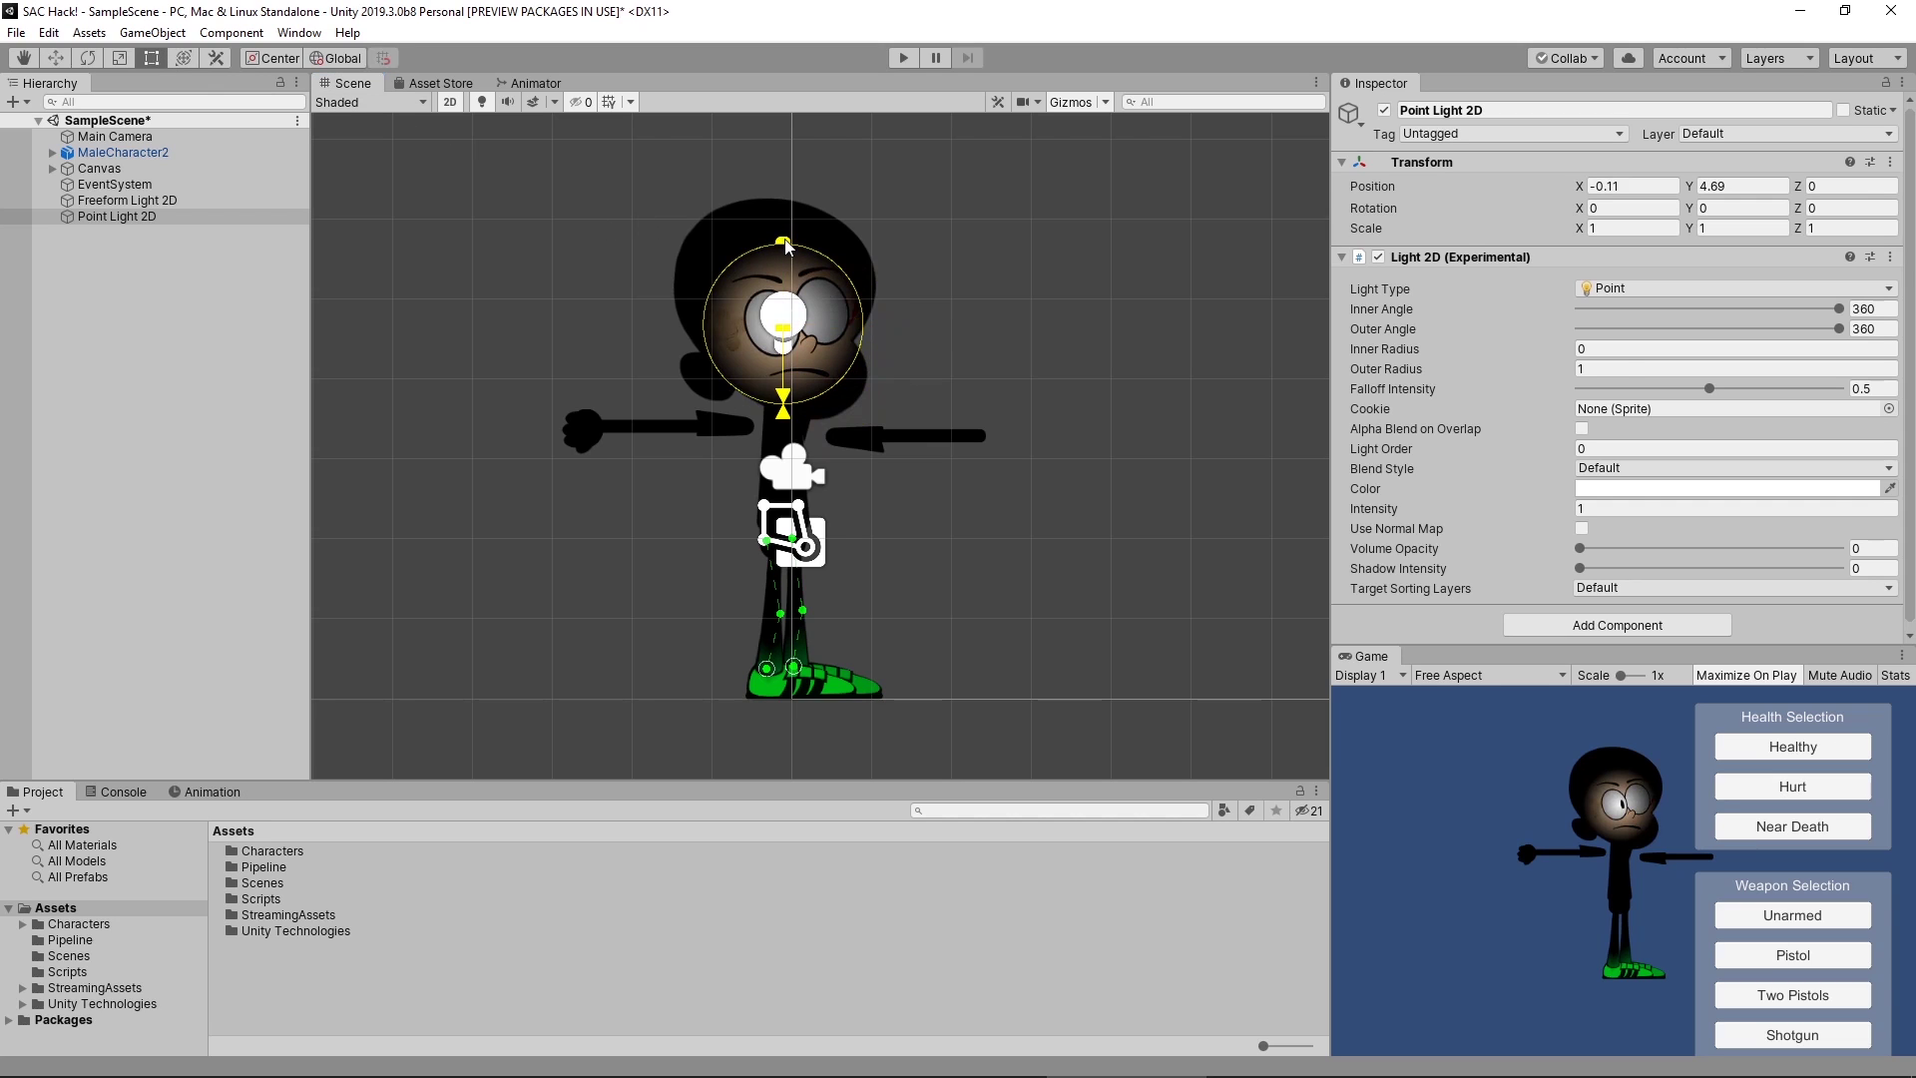
pyautogui.moveTo(783, 243); pyautogui.dragTo(766, 209)
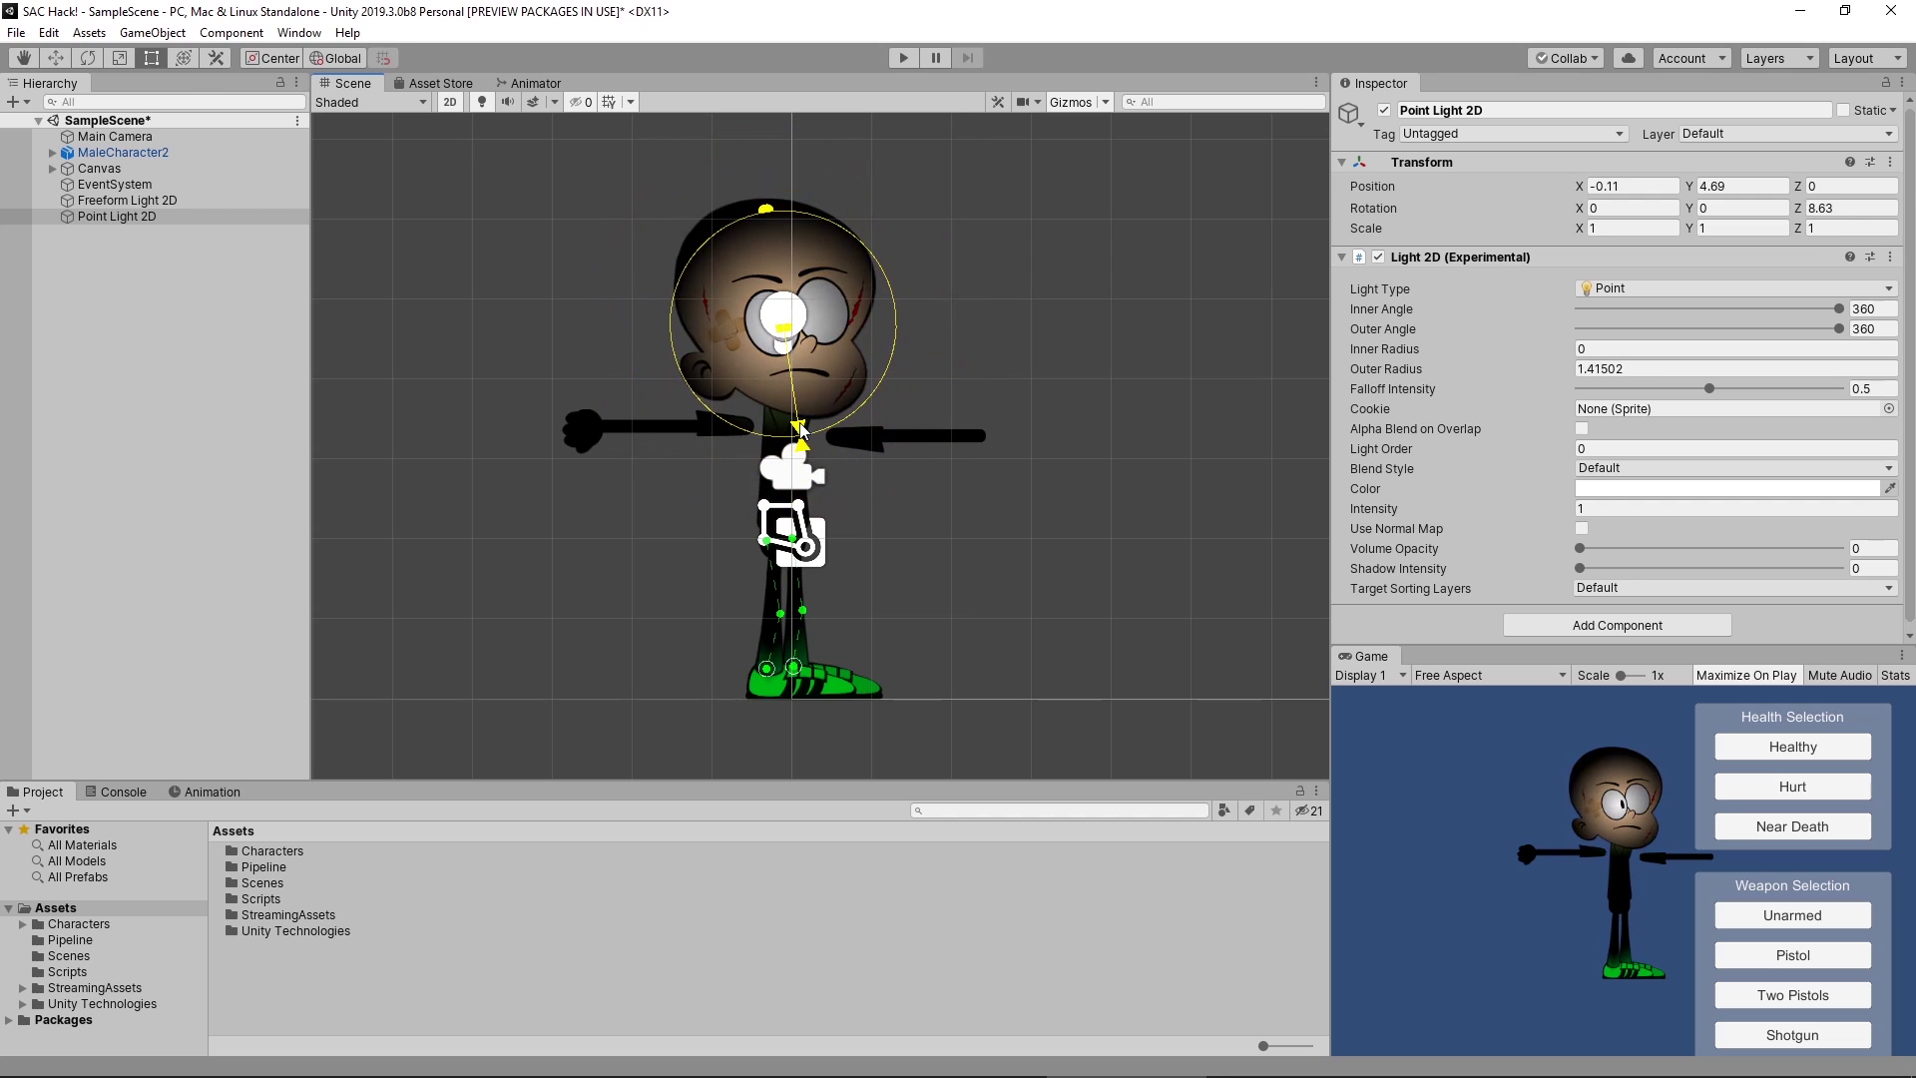
pyautogui.moveTo(803, 446); pyautogui.dragTo(884, 342)
pyautogui.moveTo(767, 215); pyautogui.dragTo(757, 150)
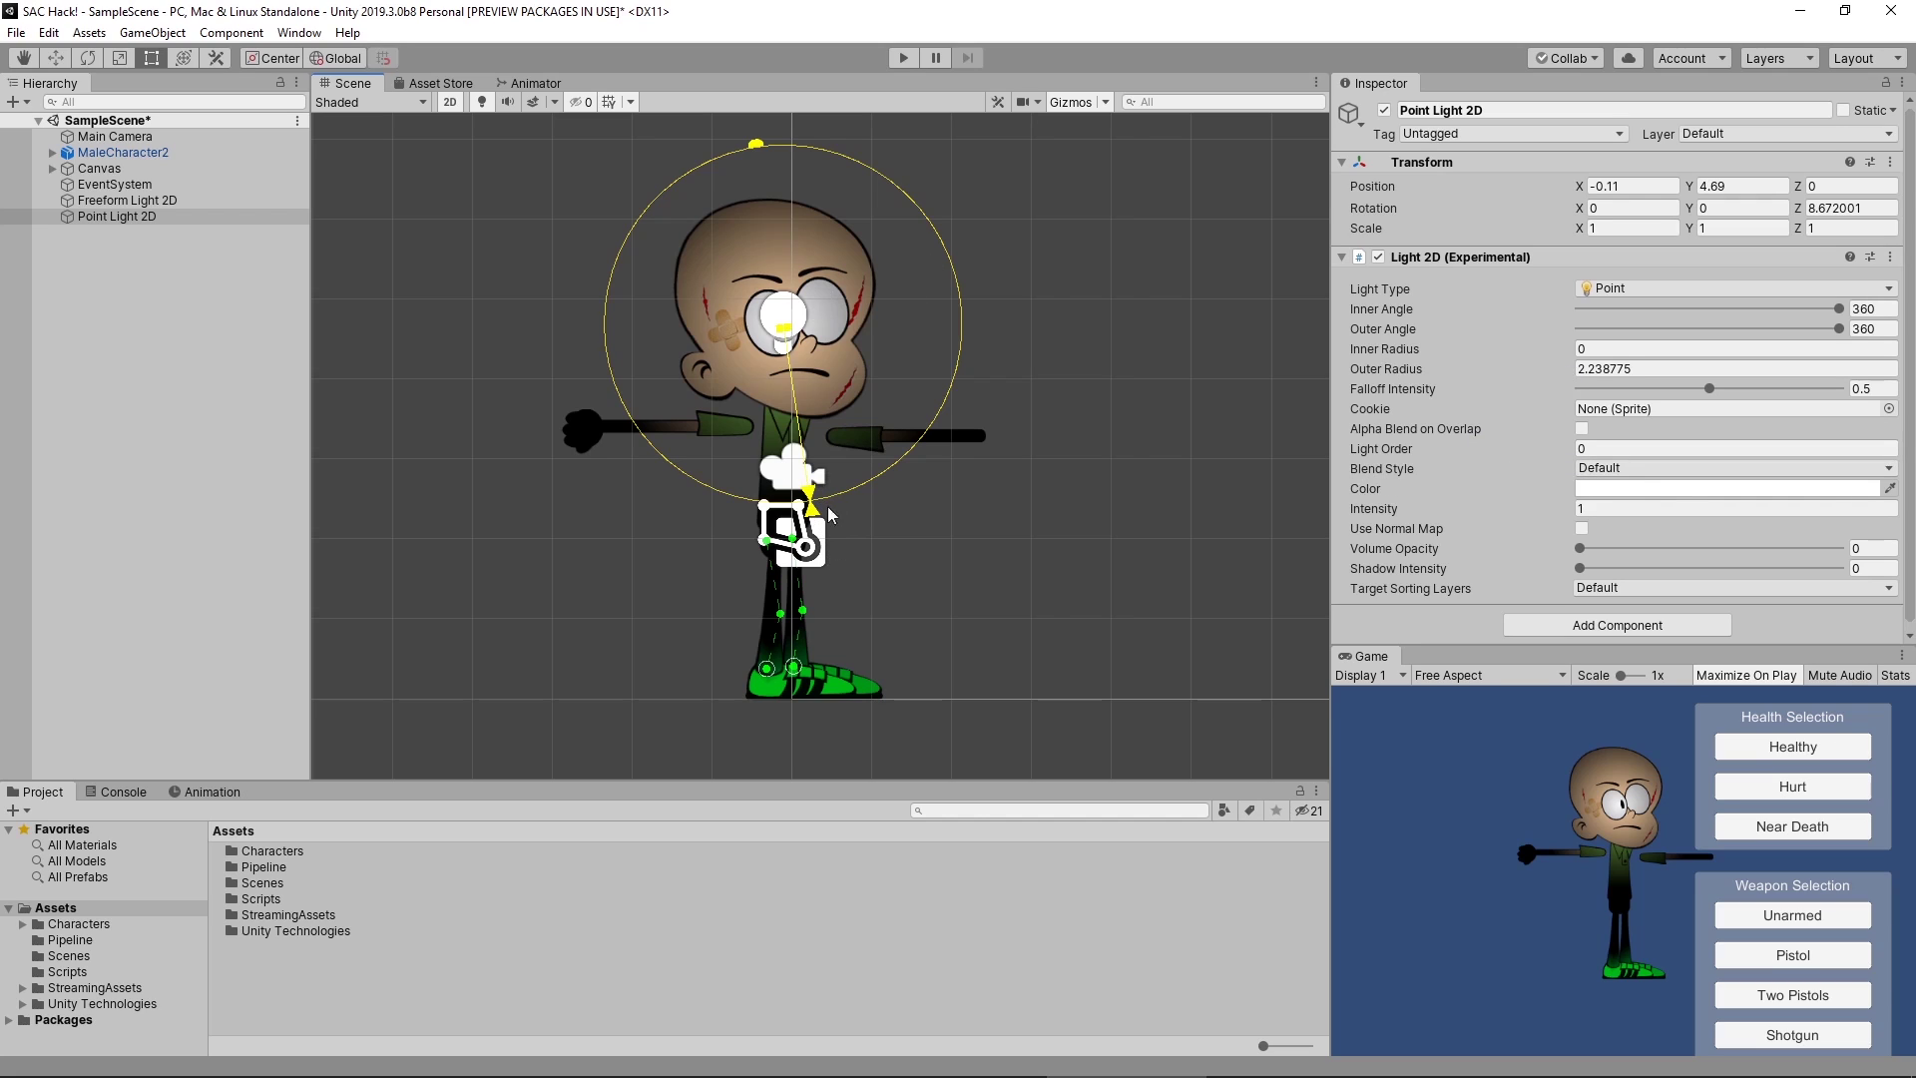
pyautogui.moveTo(755, 145); pyautogui.dragTo(749, 72)
pyautogui.moveTo(820, 555)
pyautogui.mouseDown()
pyautogui.moveTo(835, 571)
pyautogui.moveTo(832, 527)
pyautogui.moveTo(844, 615)
pyautogui.moveTo(831, 605)
pyautogui.moveTo(914, 613)
pyautogui.moveTo(997, 548)
pyautogui.moveTo(1044, 325)
pyautogui.moveTo(799, 559)
pyautogui.mouseUp()
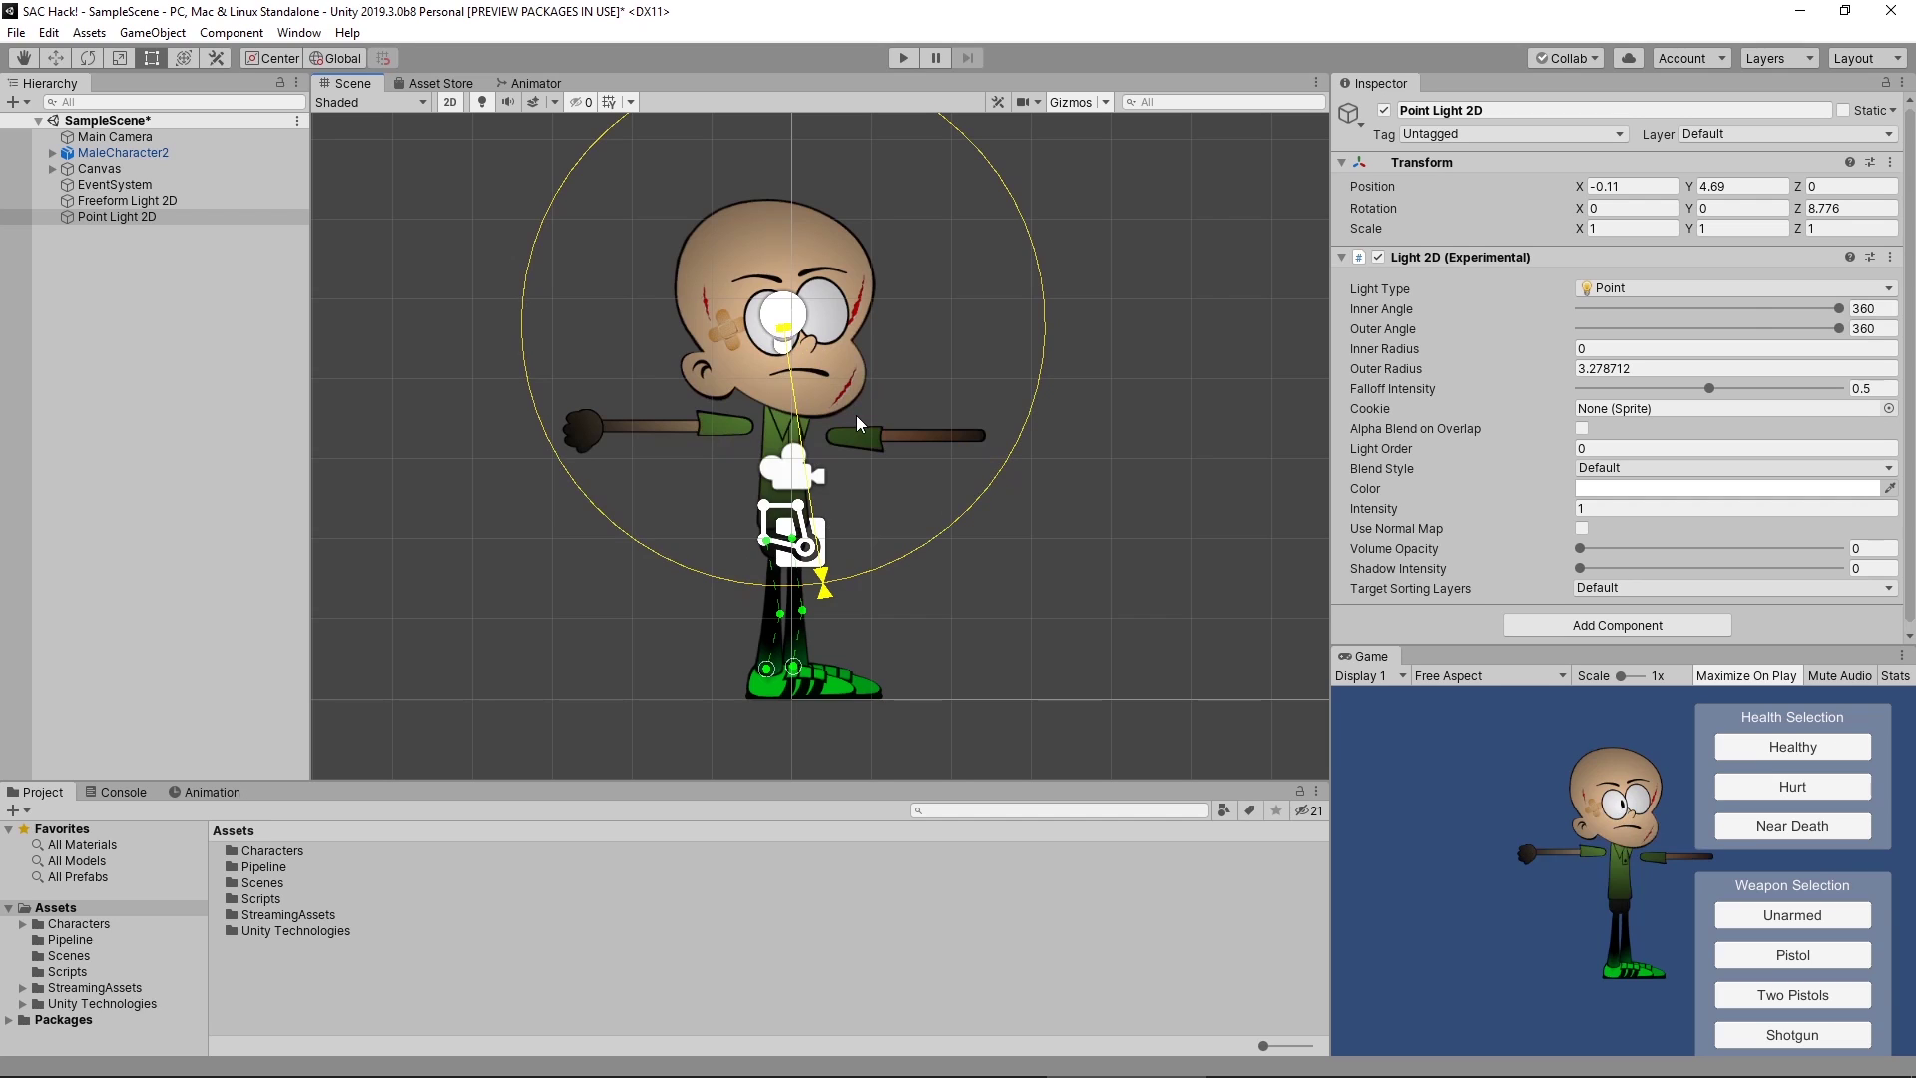
# - Add a Global Light 2D from GameObject > Light > 2D and set its Intensity to 0.32
pyautogui.click(151, 33)
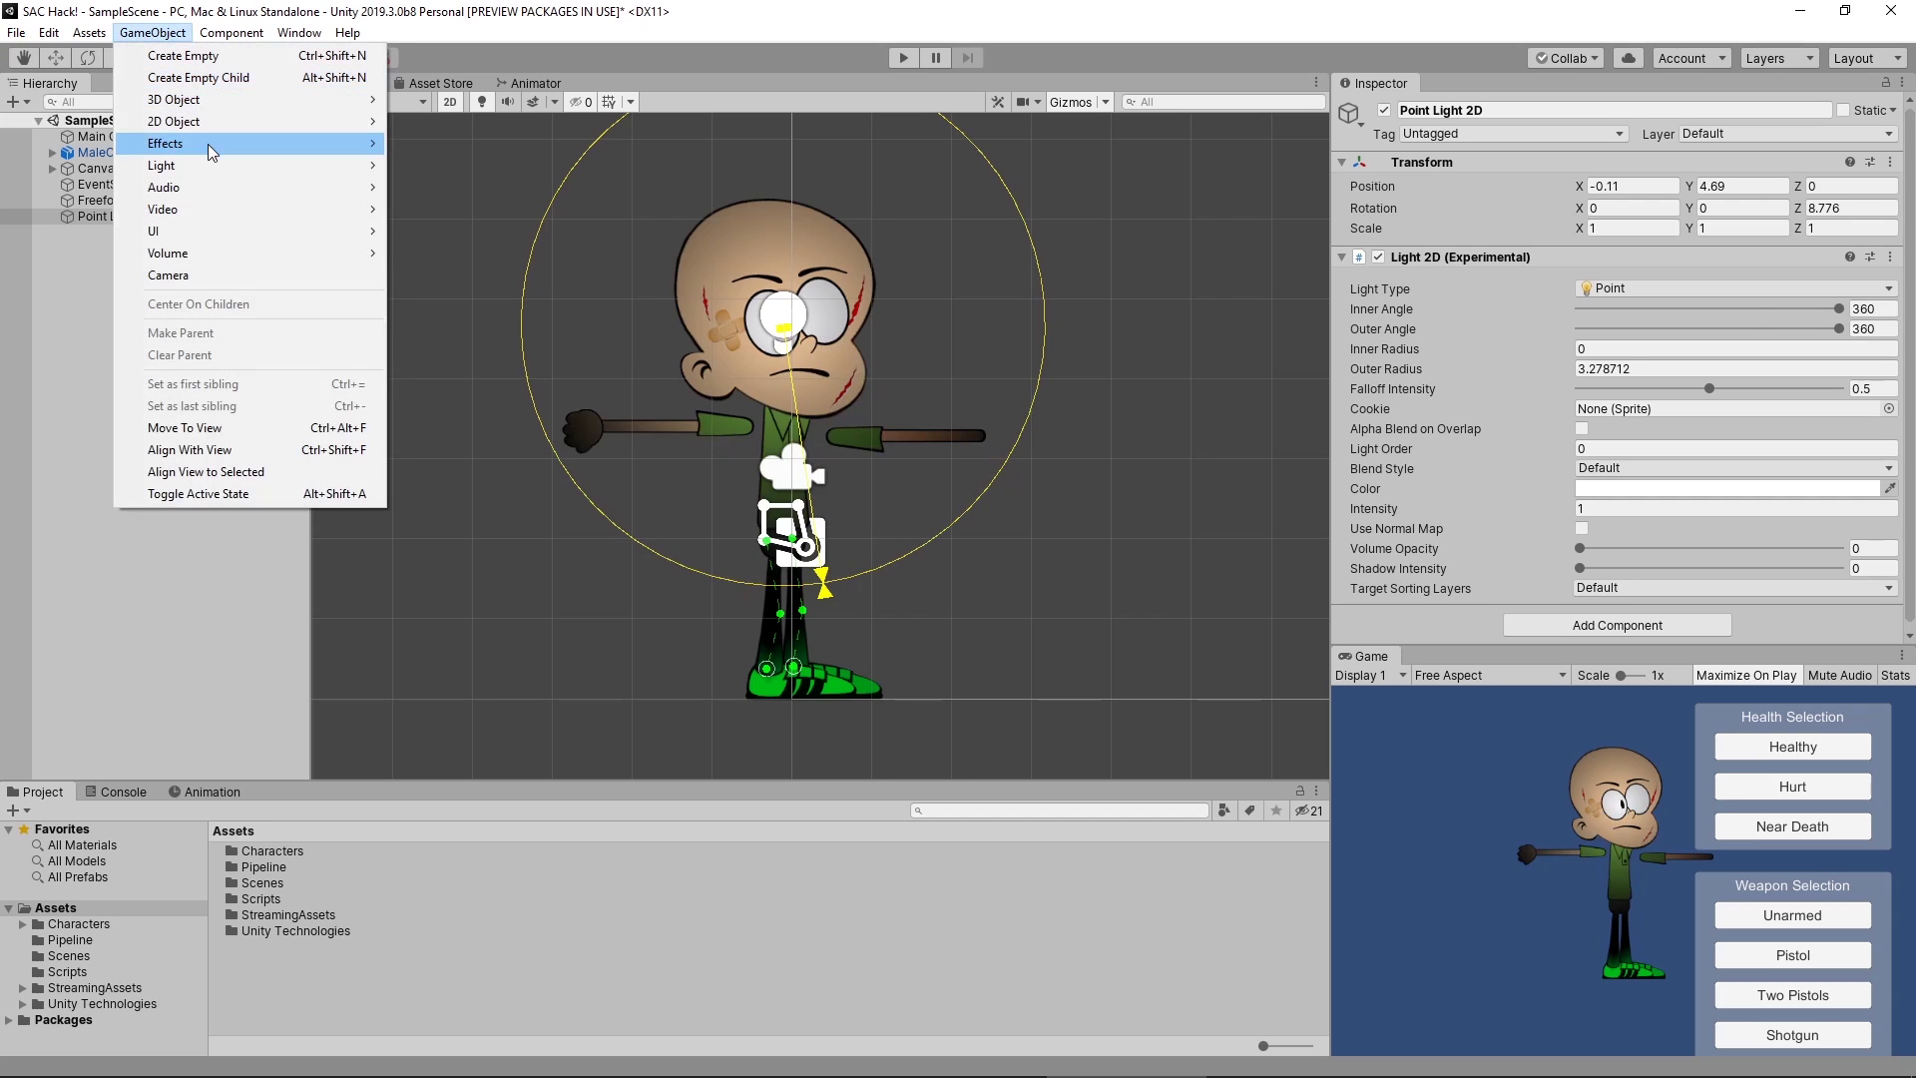
pyautogui.moveTo(231, 168)
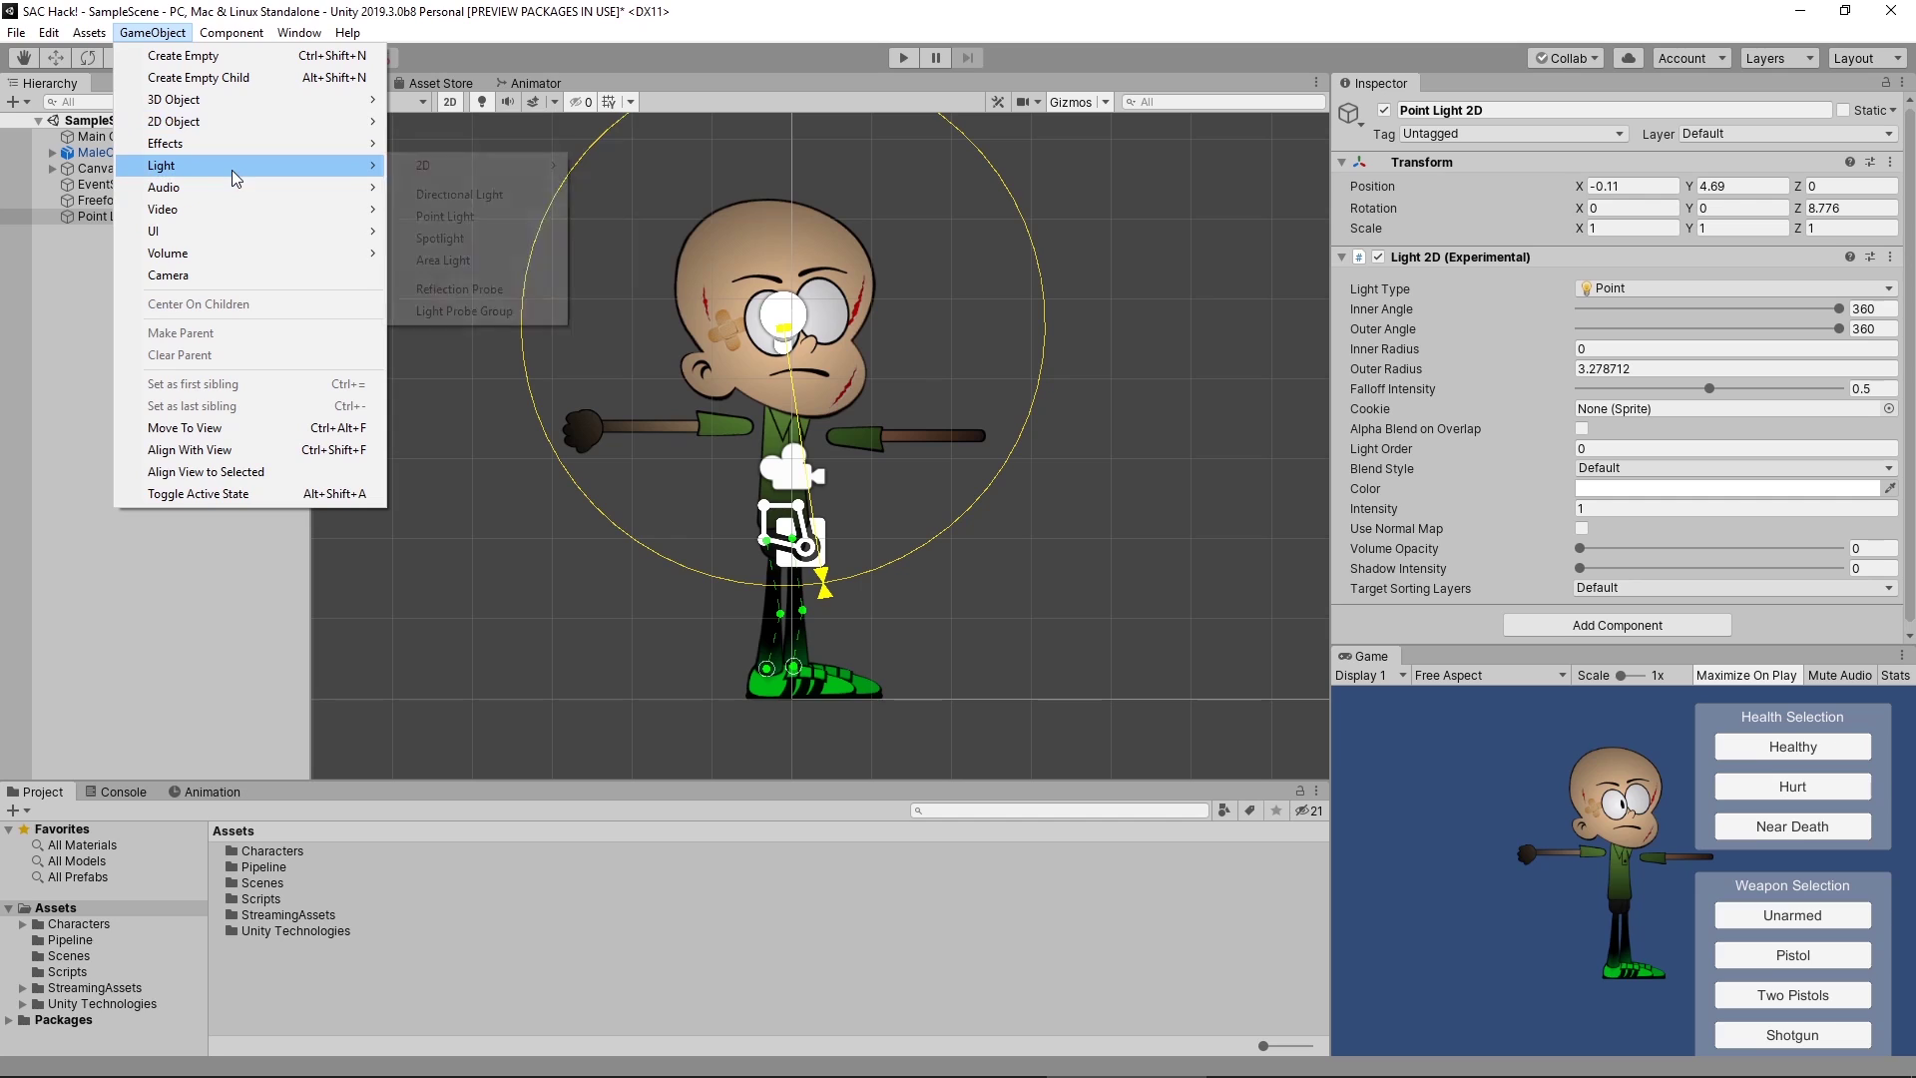
pyautogui.moveTo(473, 172)
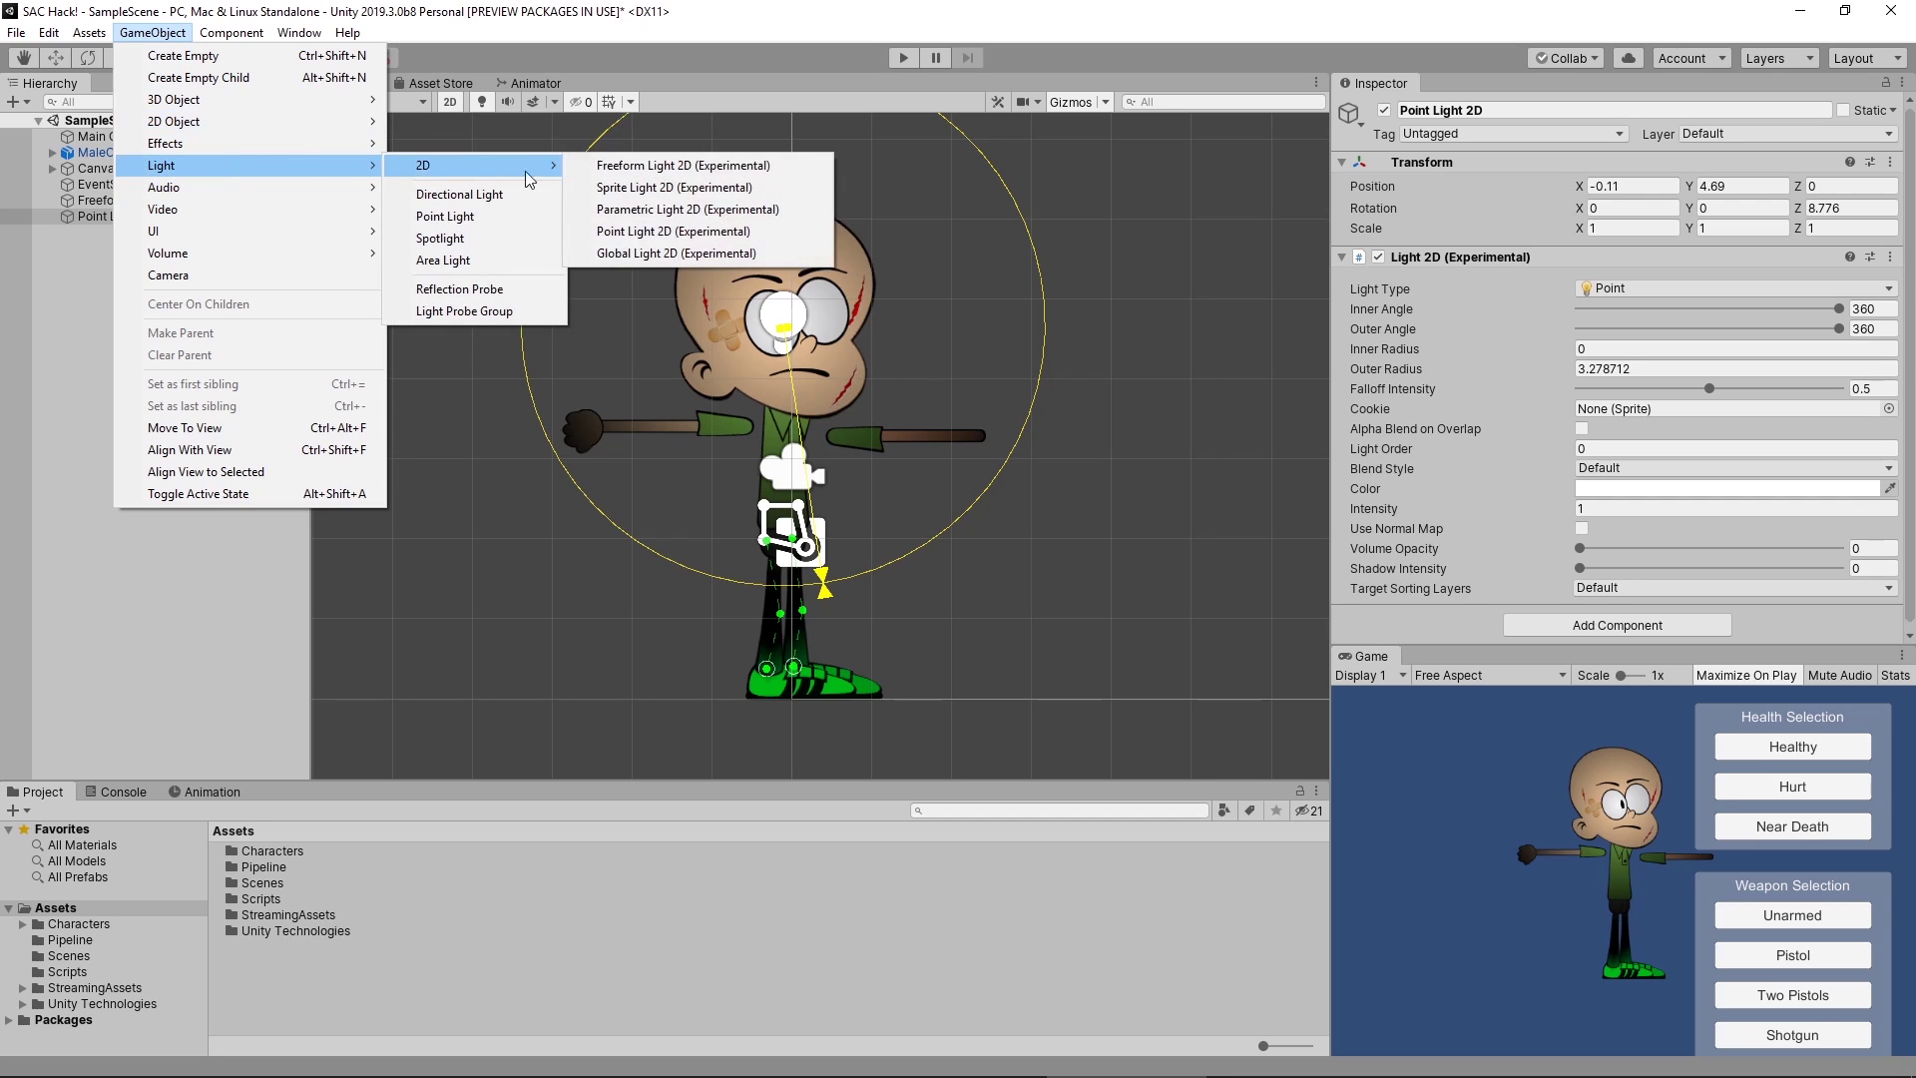
pyautogui.click(685, 254)
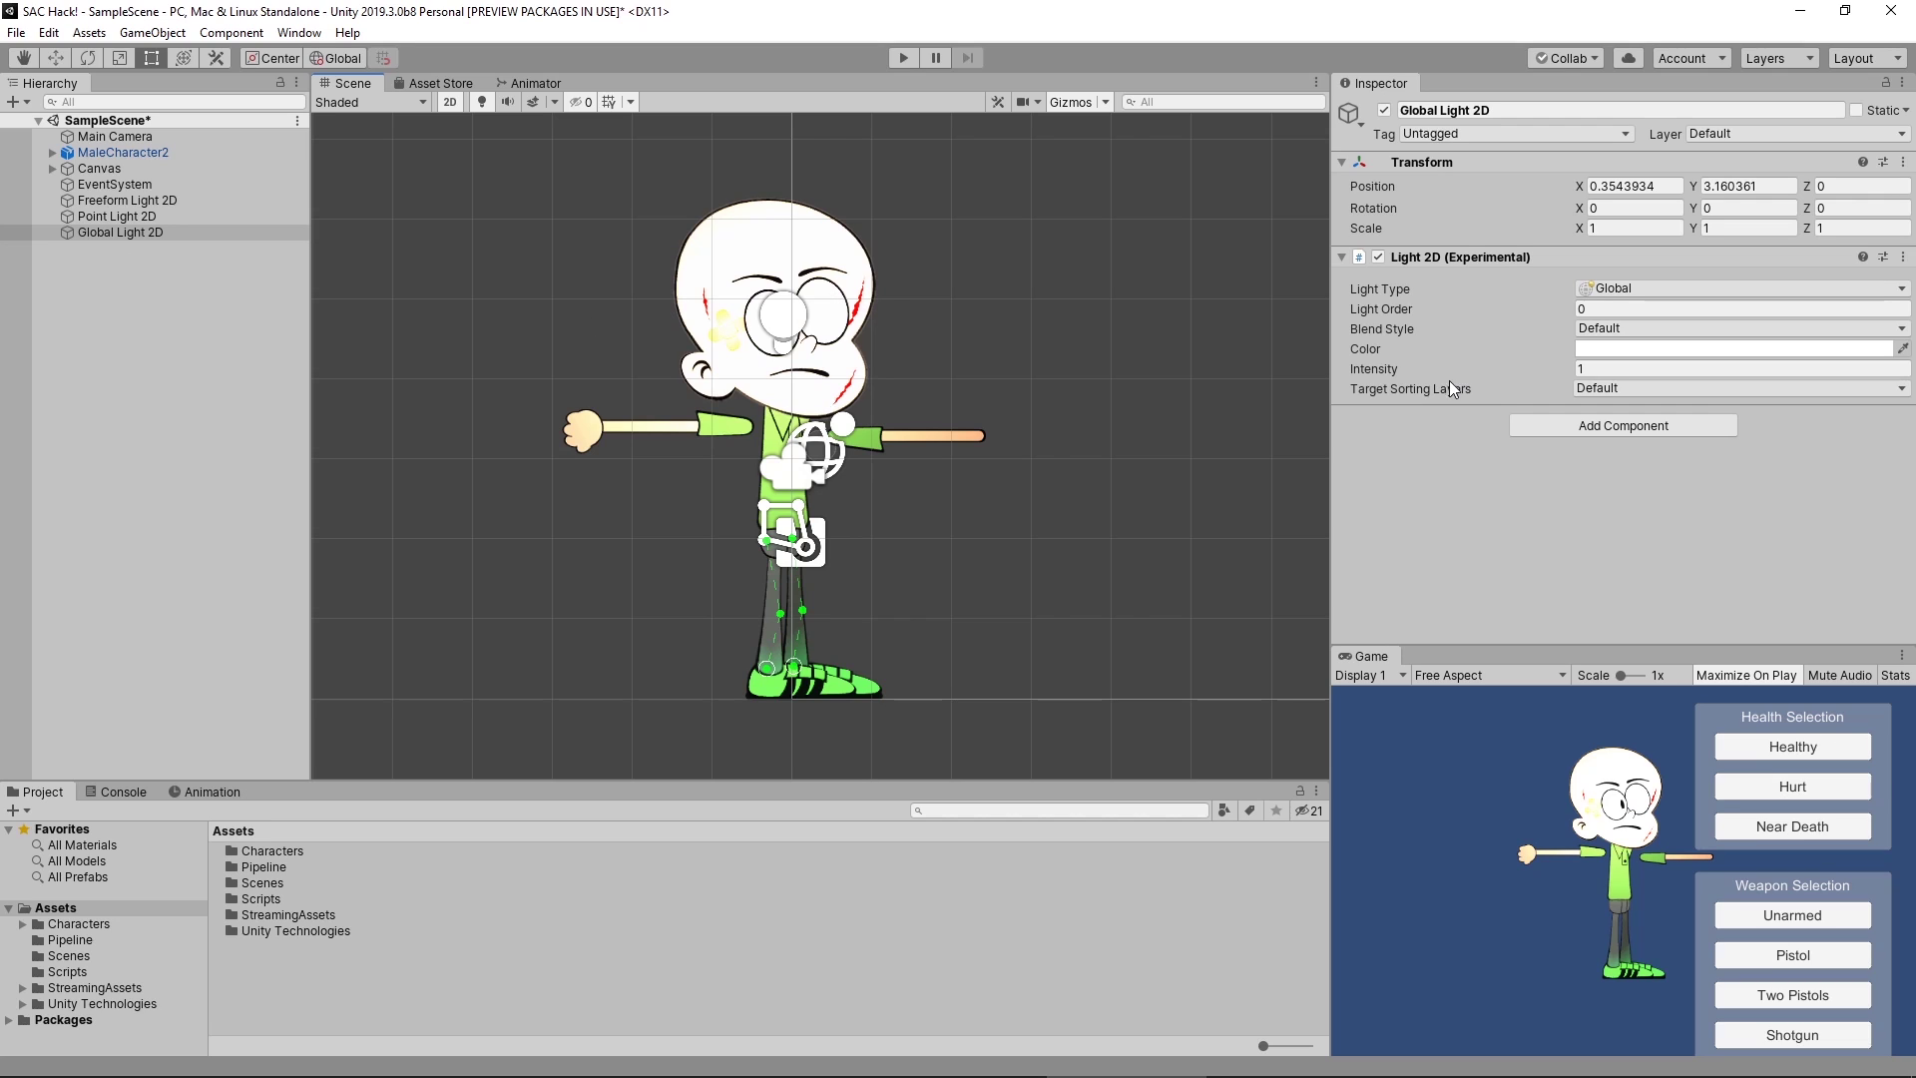
pyautogui.moveTo(1405, 370); pyautogui.dragTo(1380, 369)
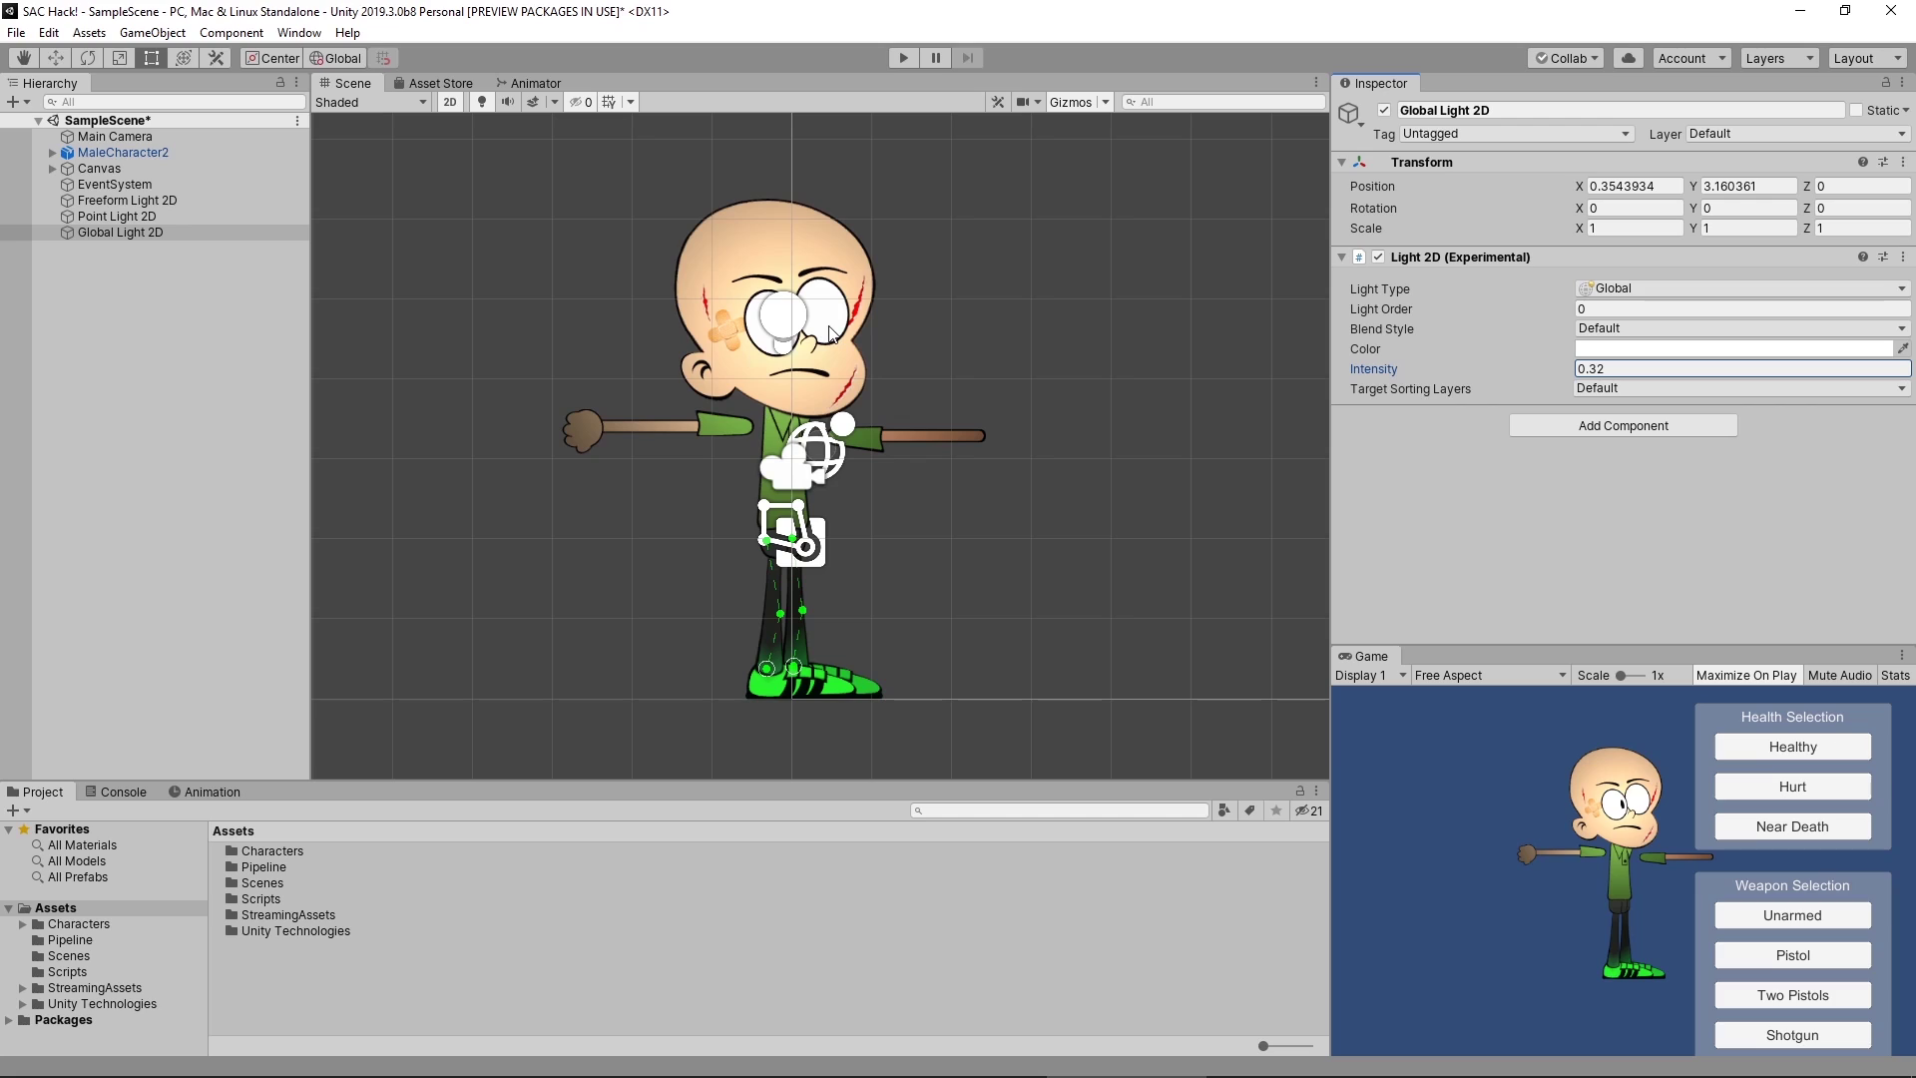
# - Keep the Default blend style, lower the global light to Y 2.57 and the point light to Y 4.59
pyautogui.click(1661, 331)
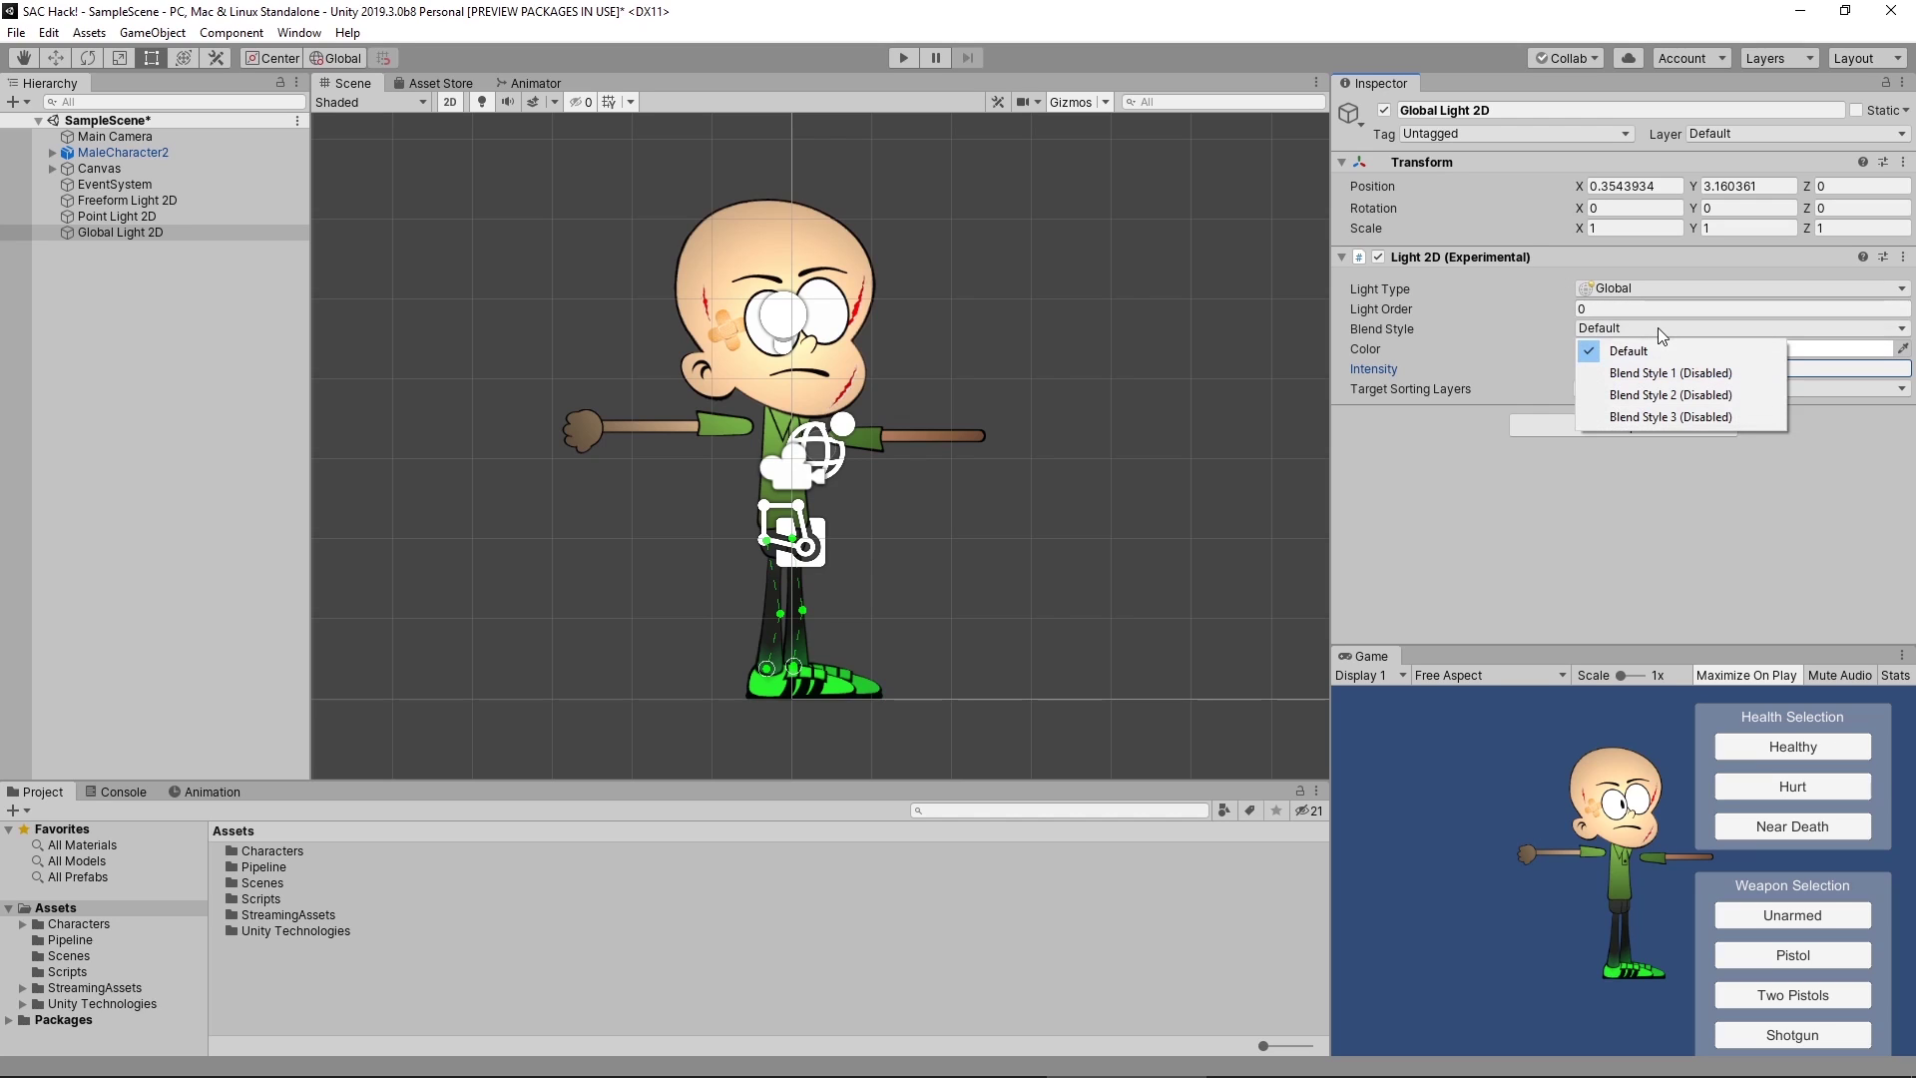
pyautogui.click(1120, 29)
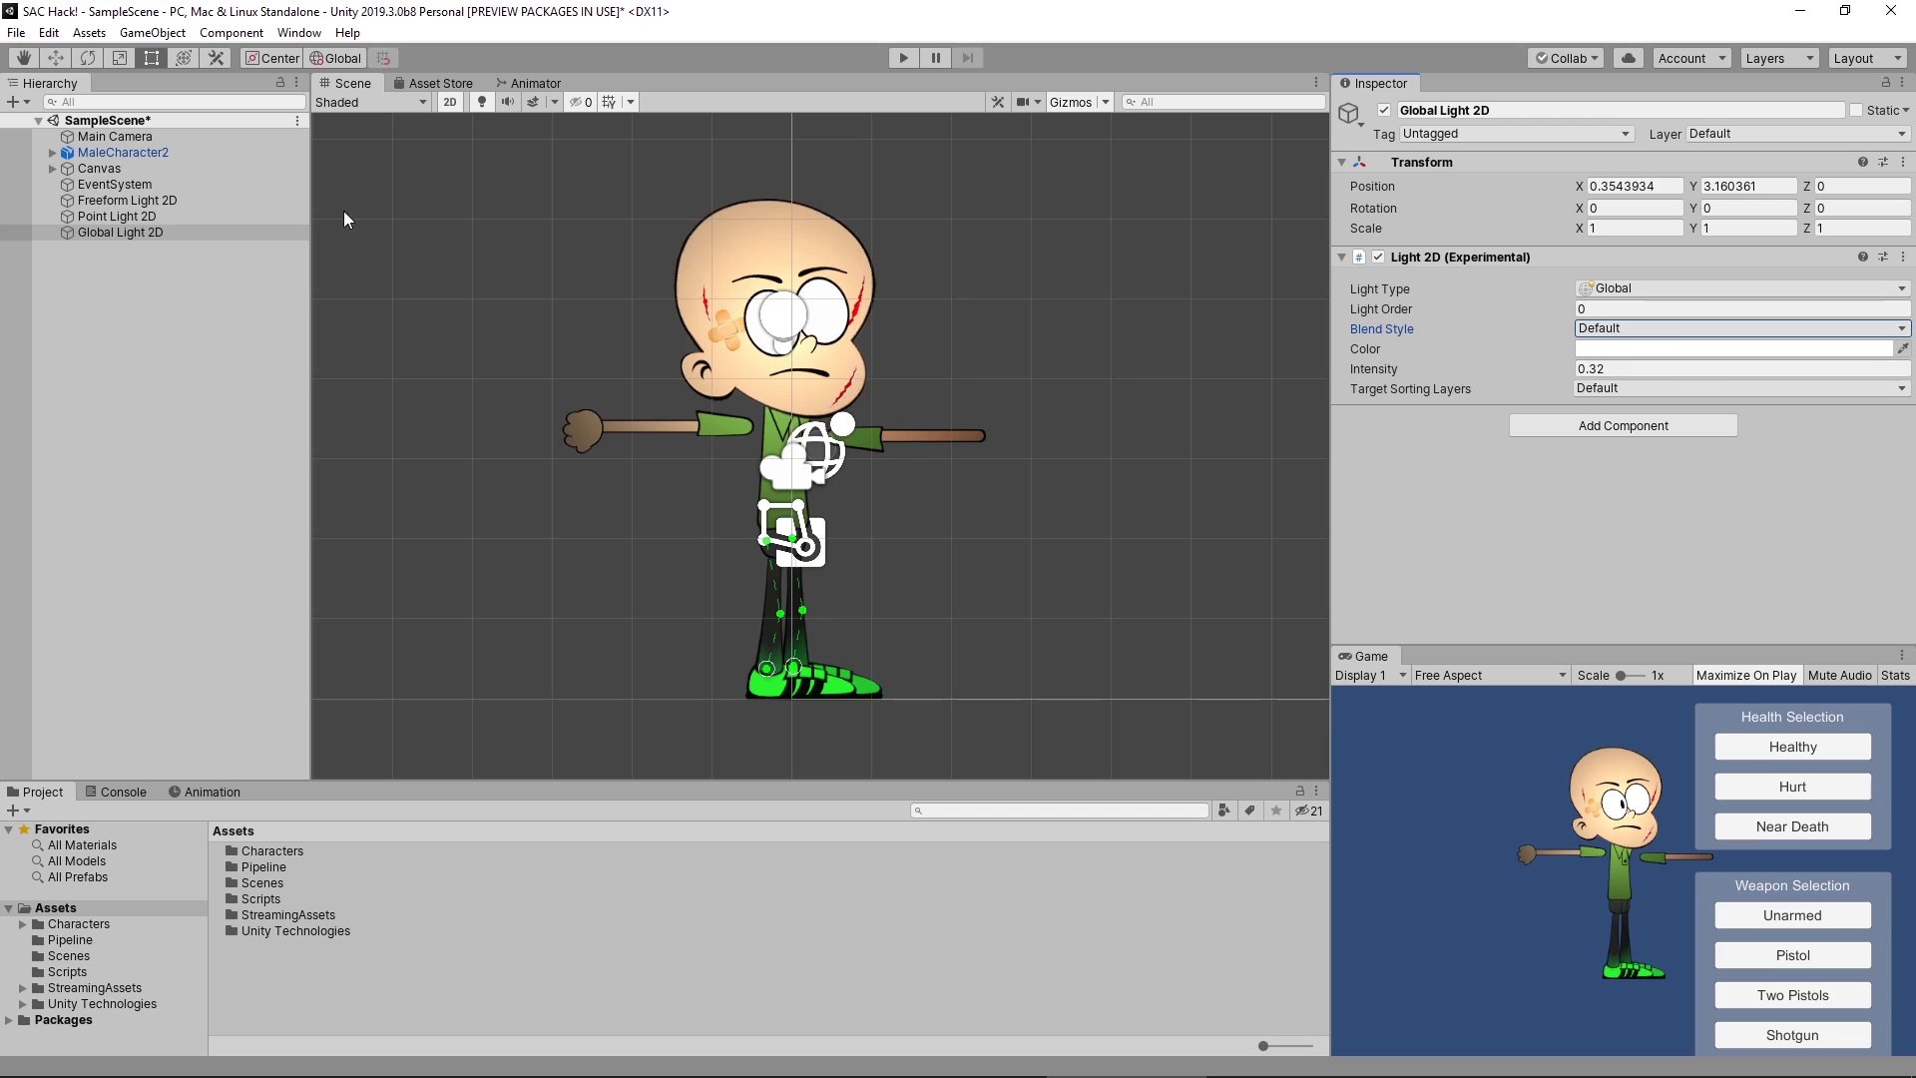
pyautogui.click(150, 232)
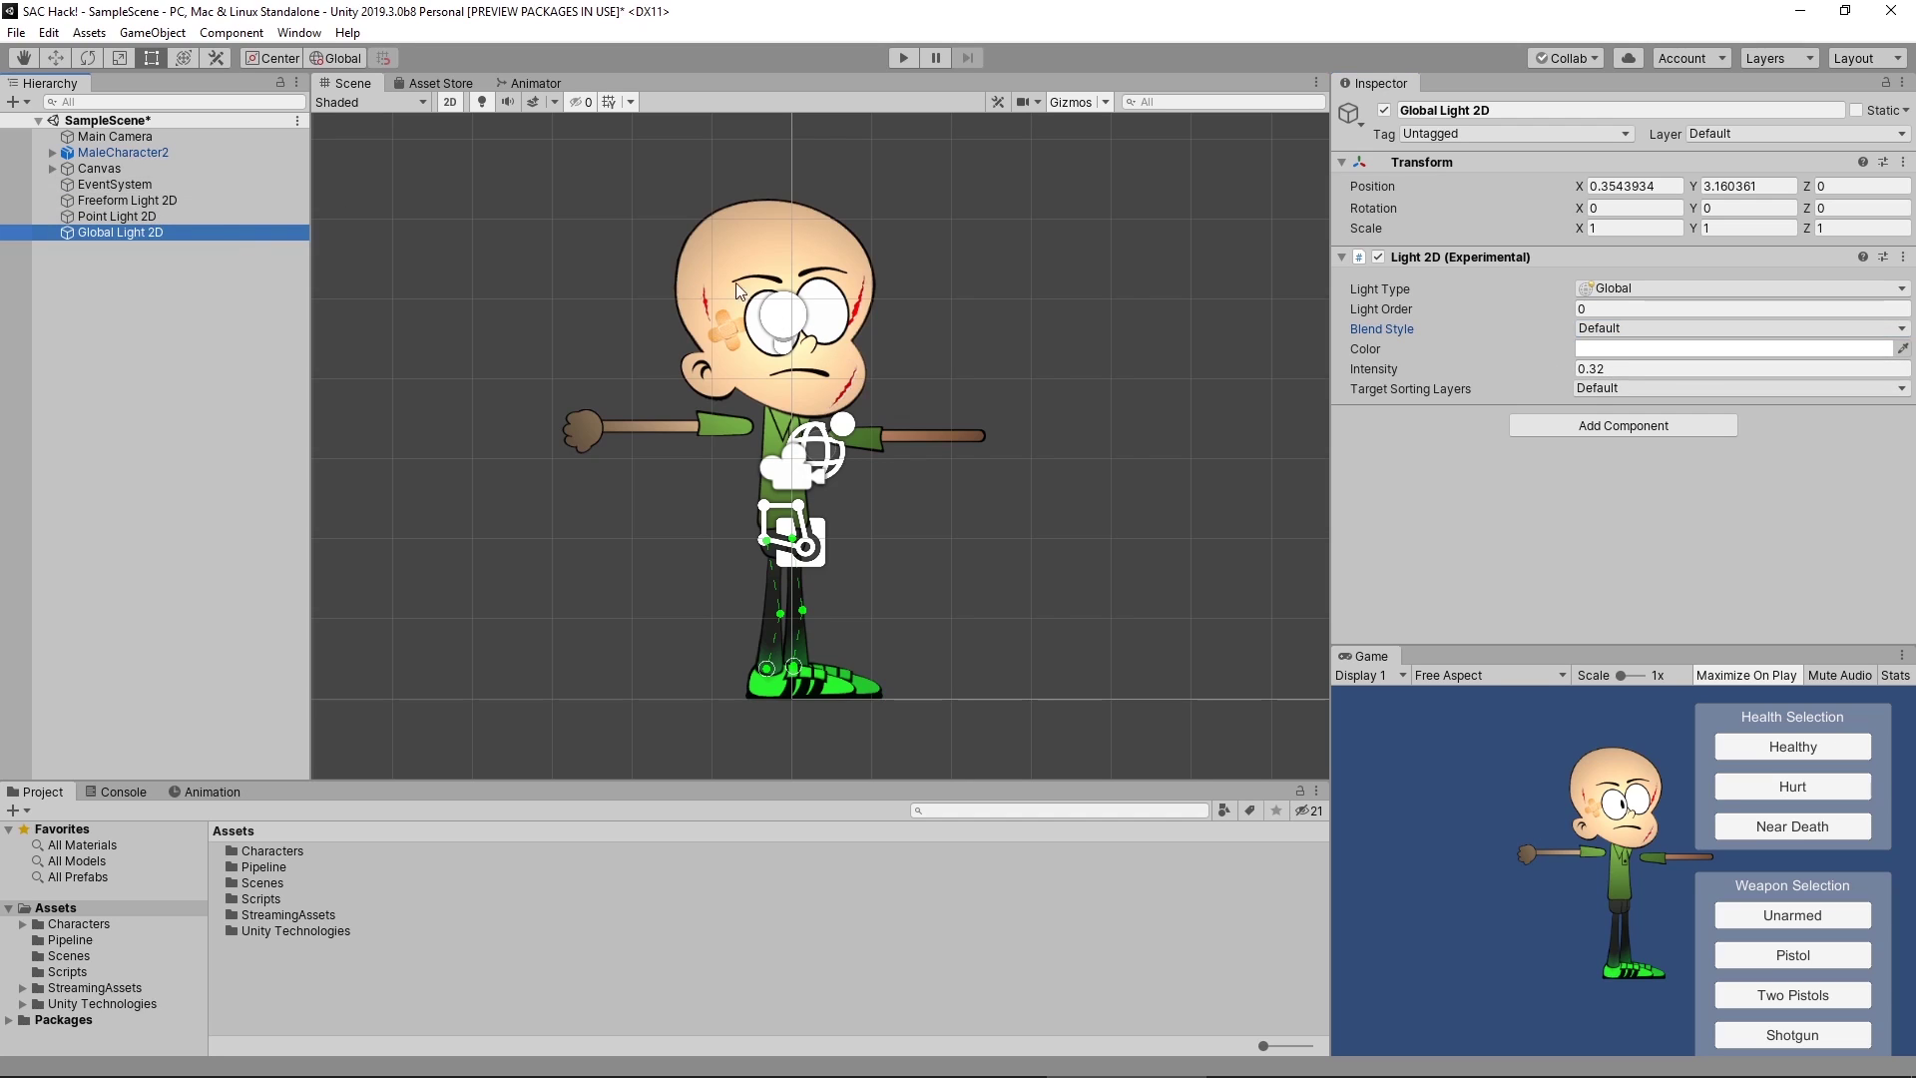
pyautogui.click(62, 63)
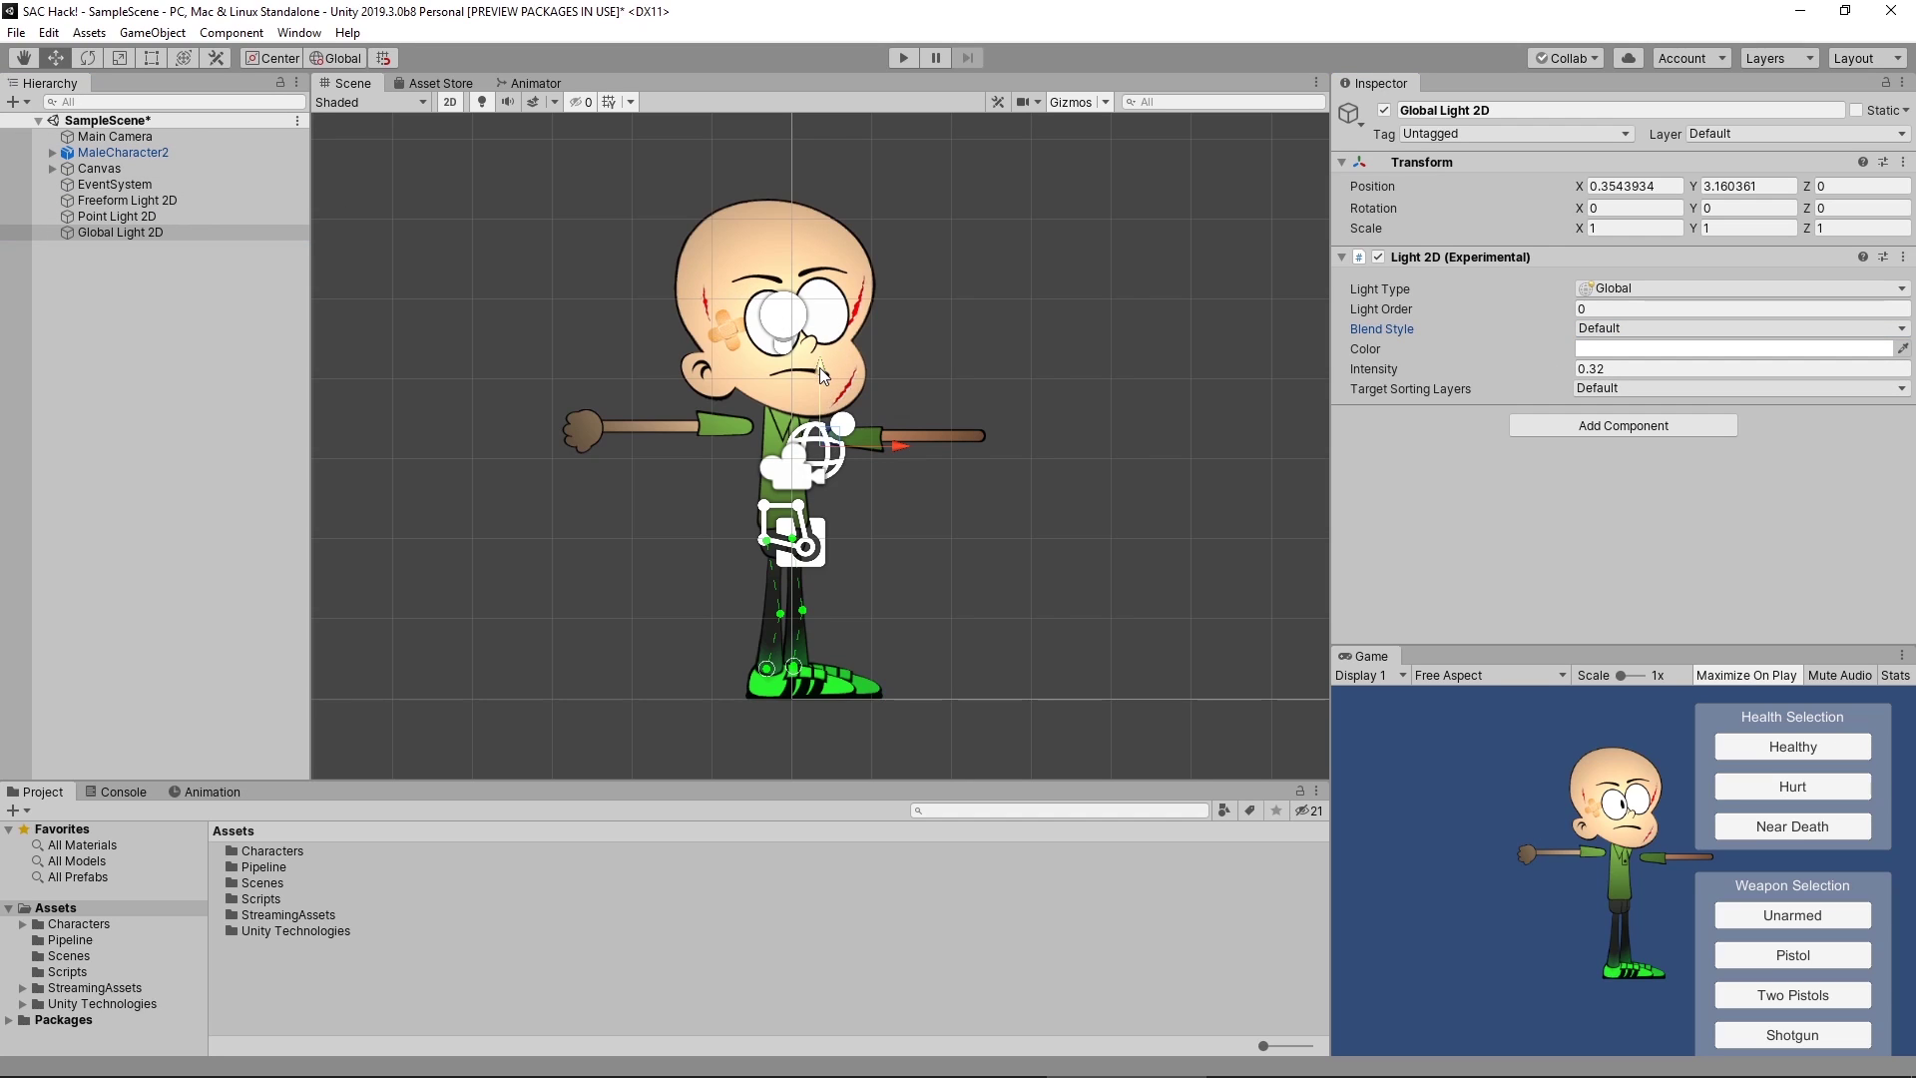
pyautogui.moveTo(825, 376); pyautogui.dragTo(850, 415)
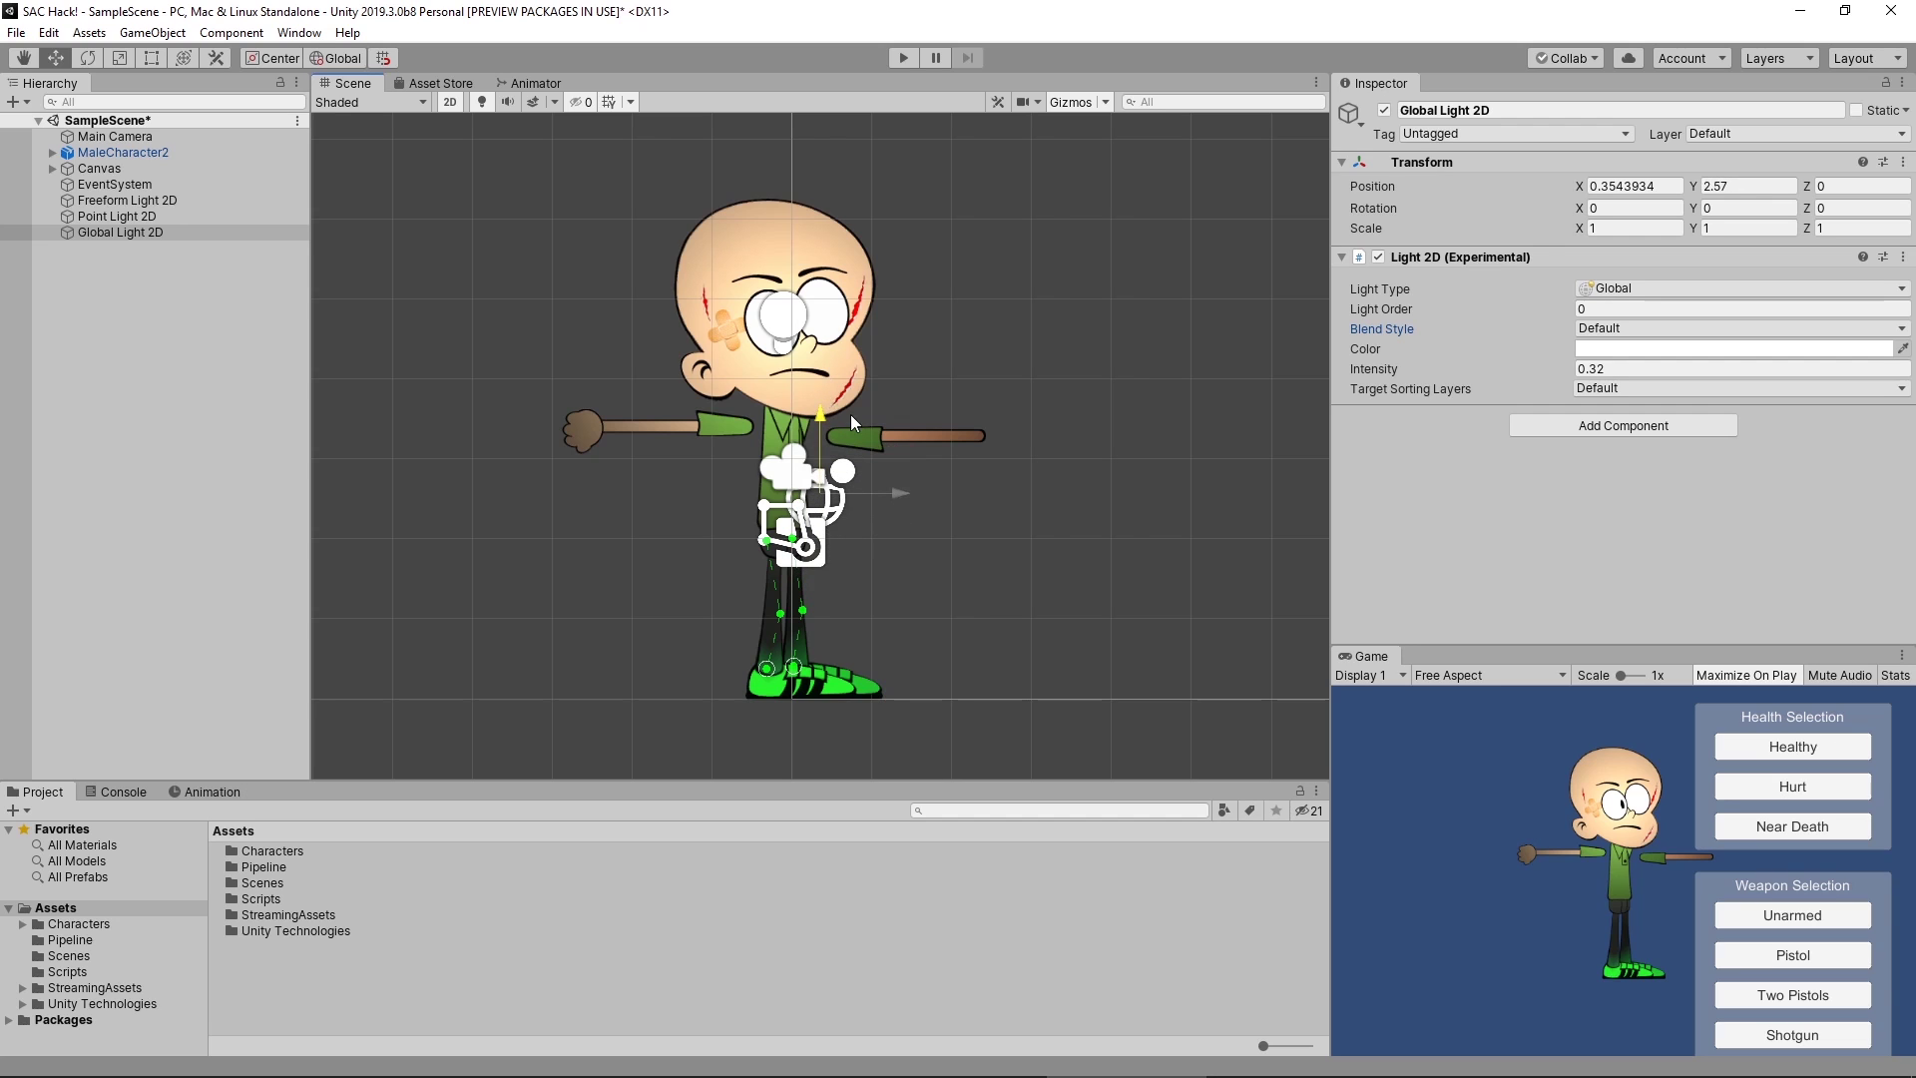
pyautogui.click(159, 215)
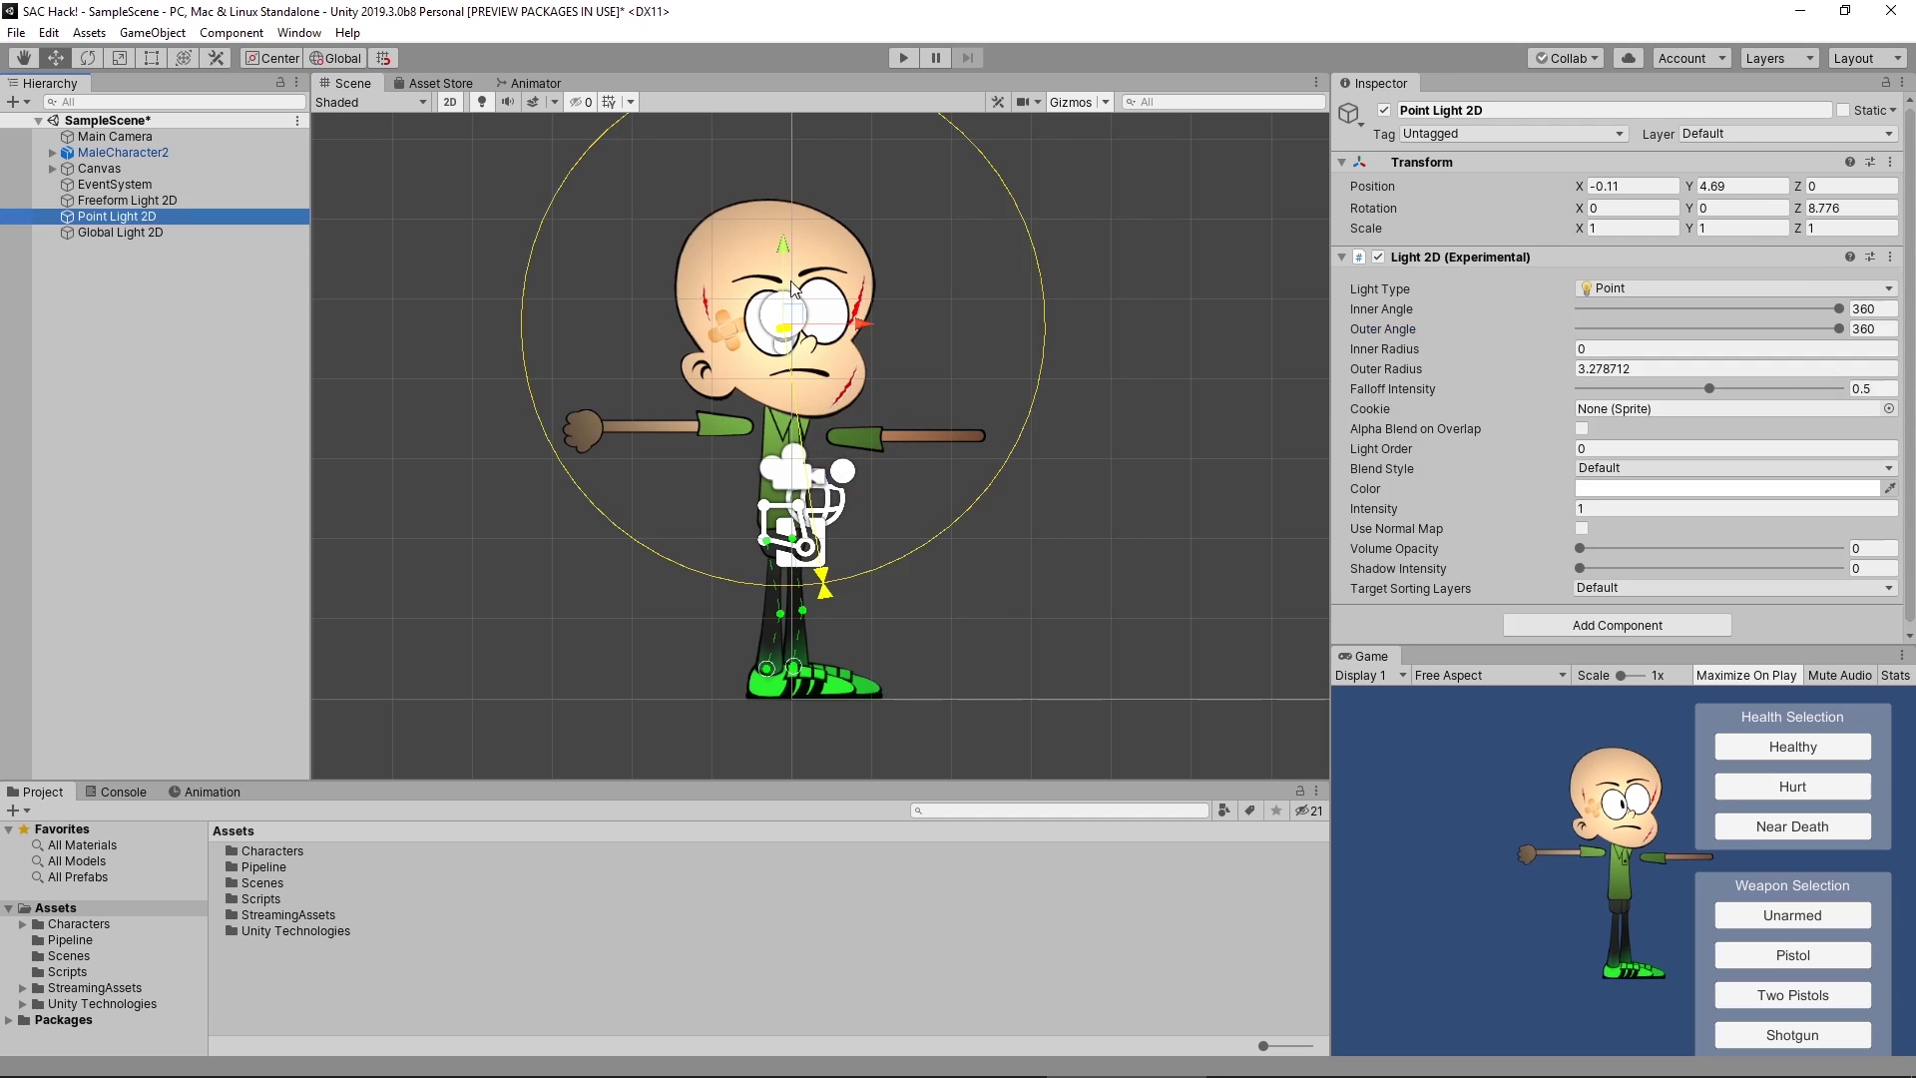
pyautogui.moveTo(787, 254); pyautogui.dragTo(601, 315)
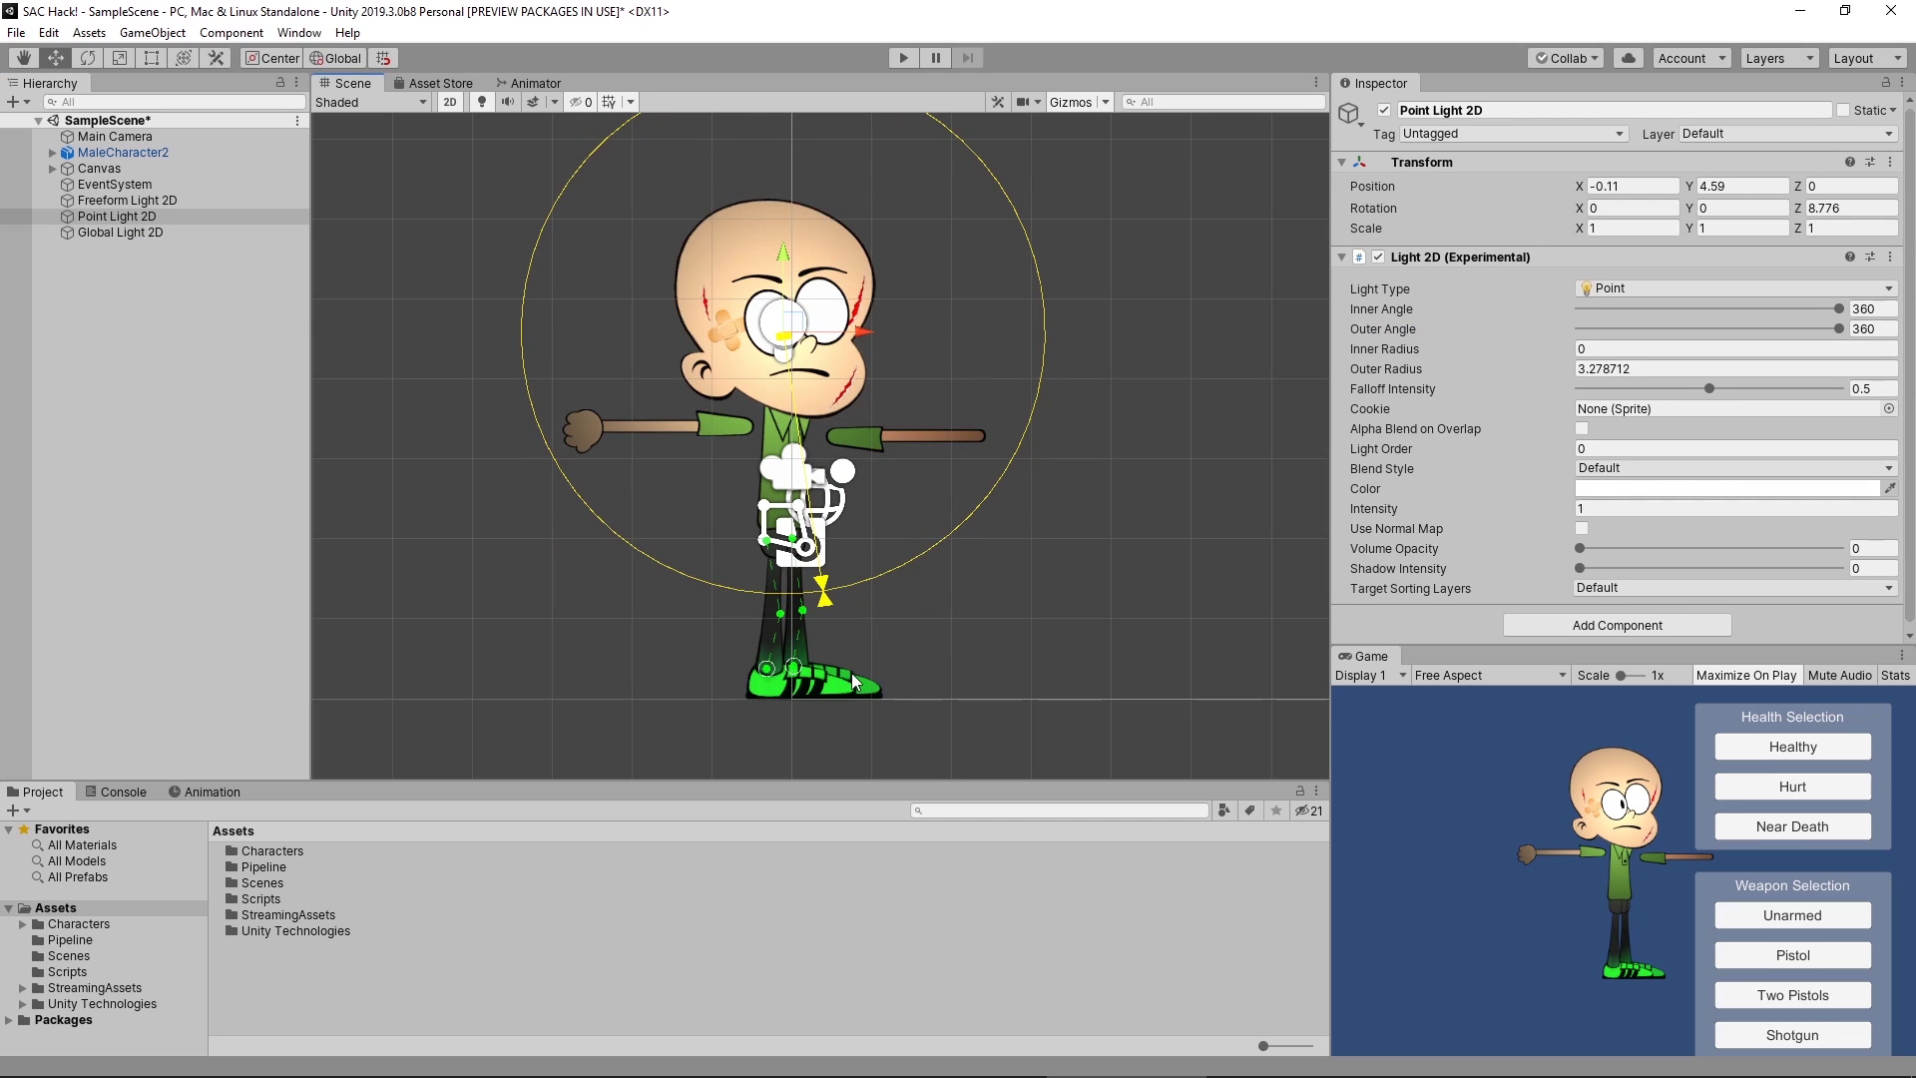
# - Enter Play mode, make the character walk, and equip a pistol then two pistols
pyautogui.click(903, 60)
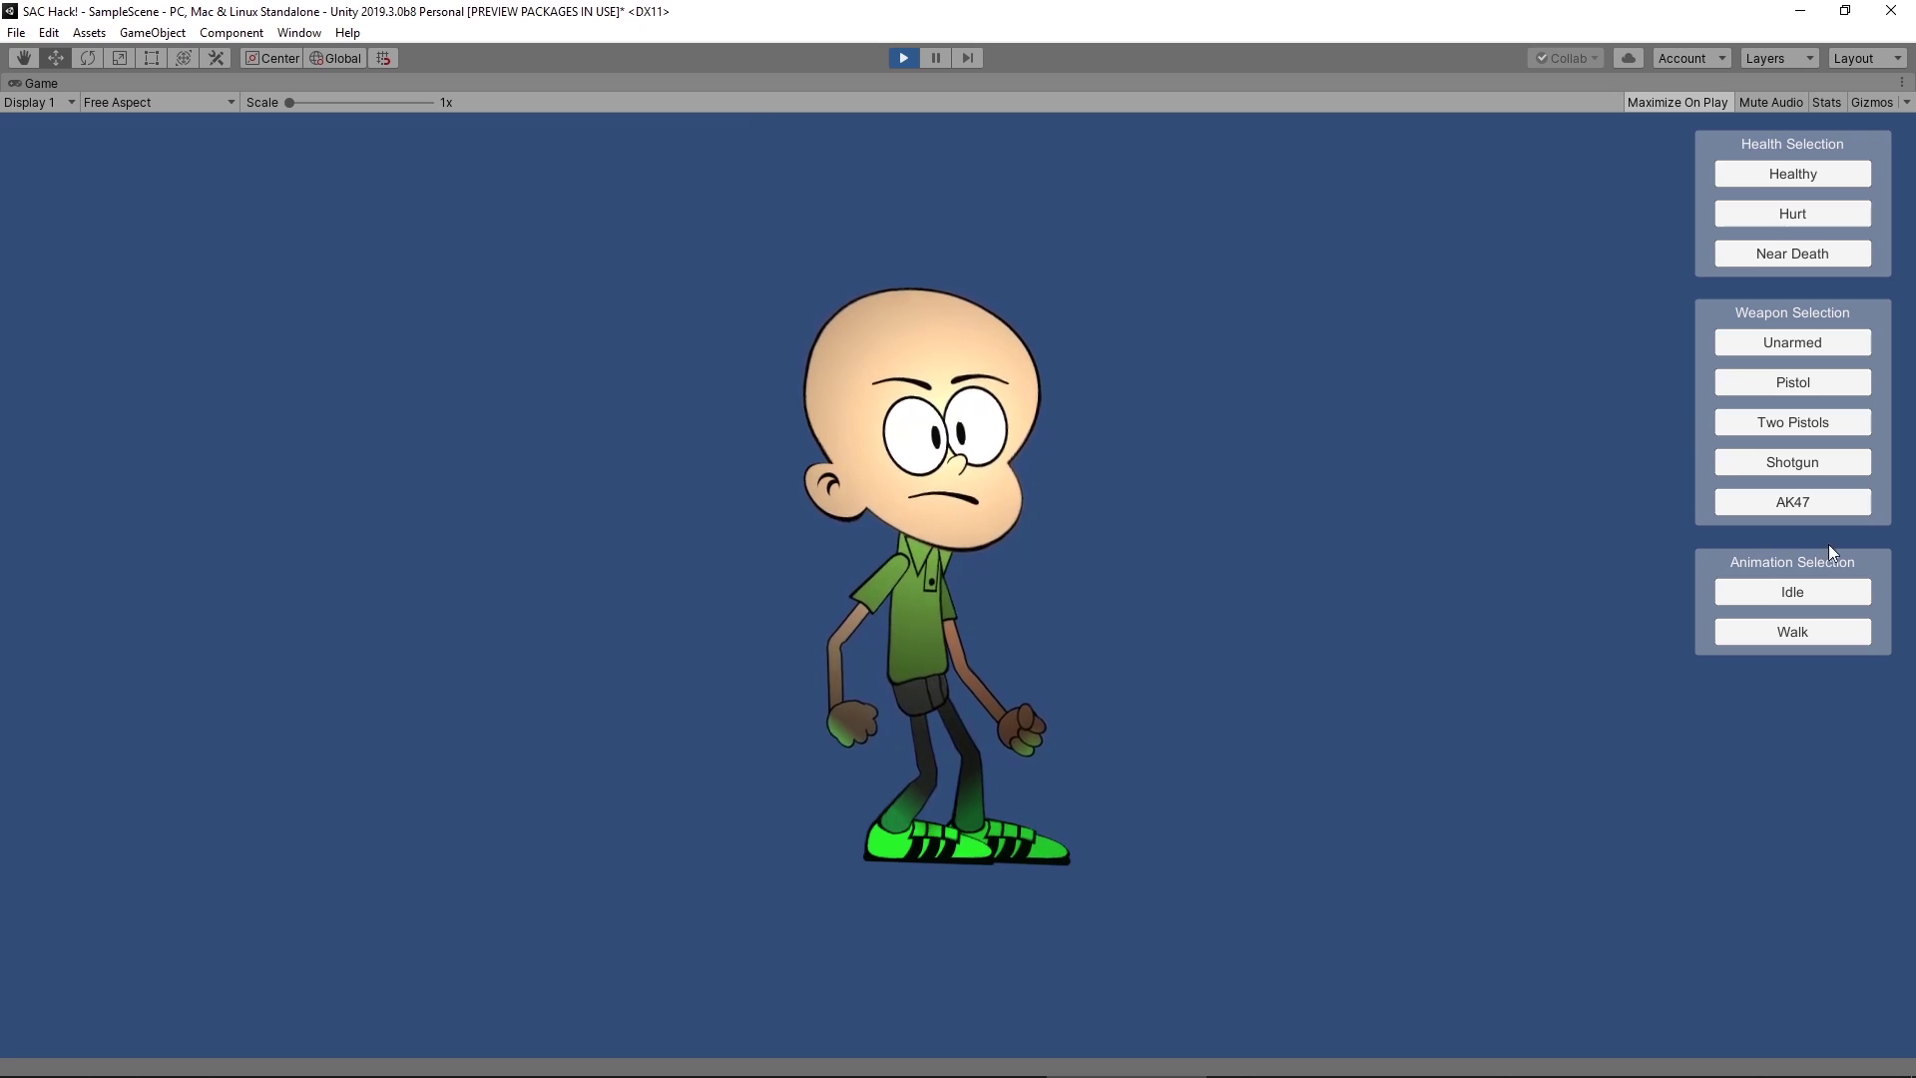
pyautogui.click(1803, 637)
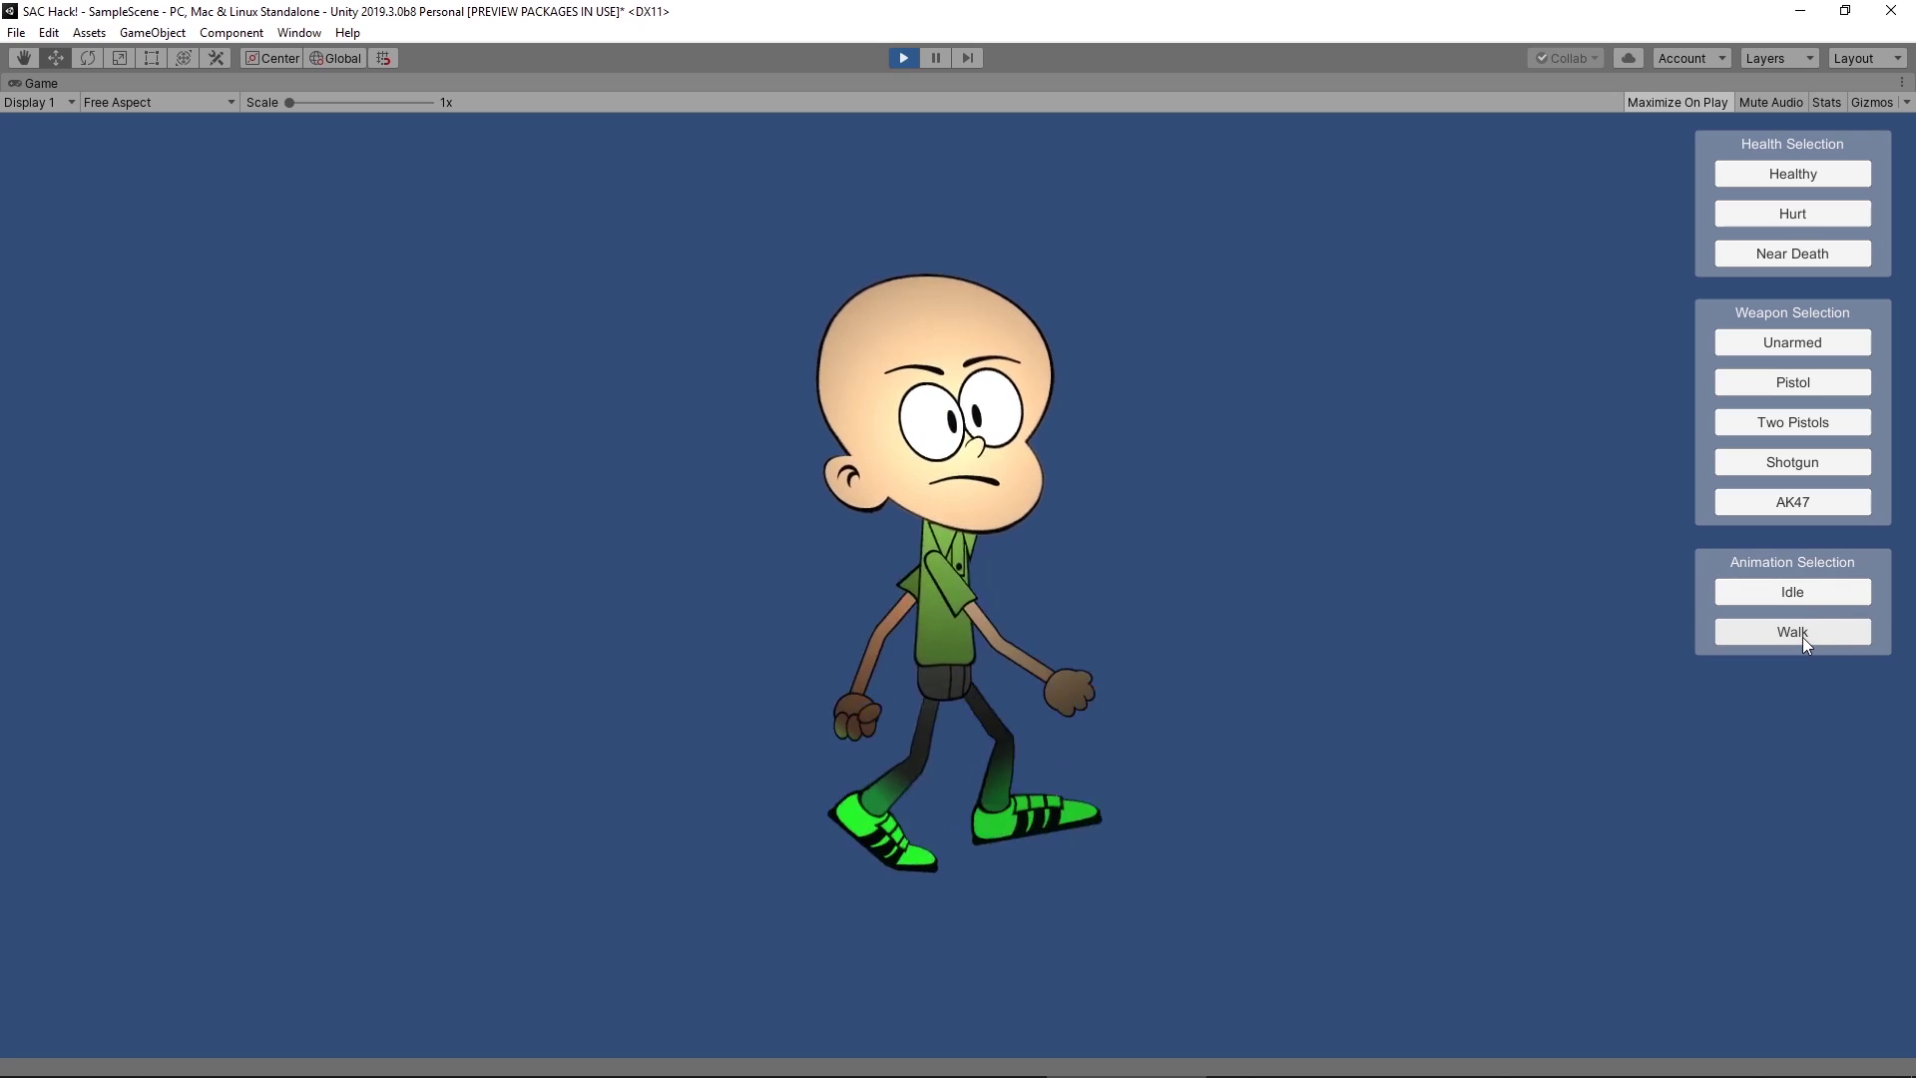
pyautogui.click(1811, 385)
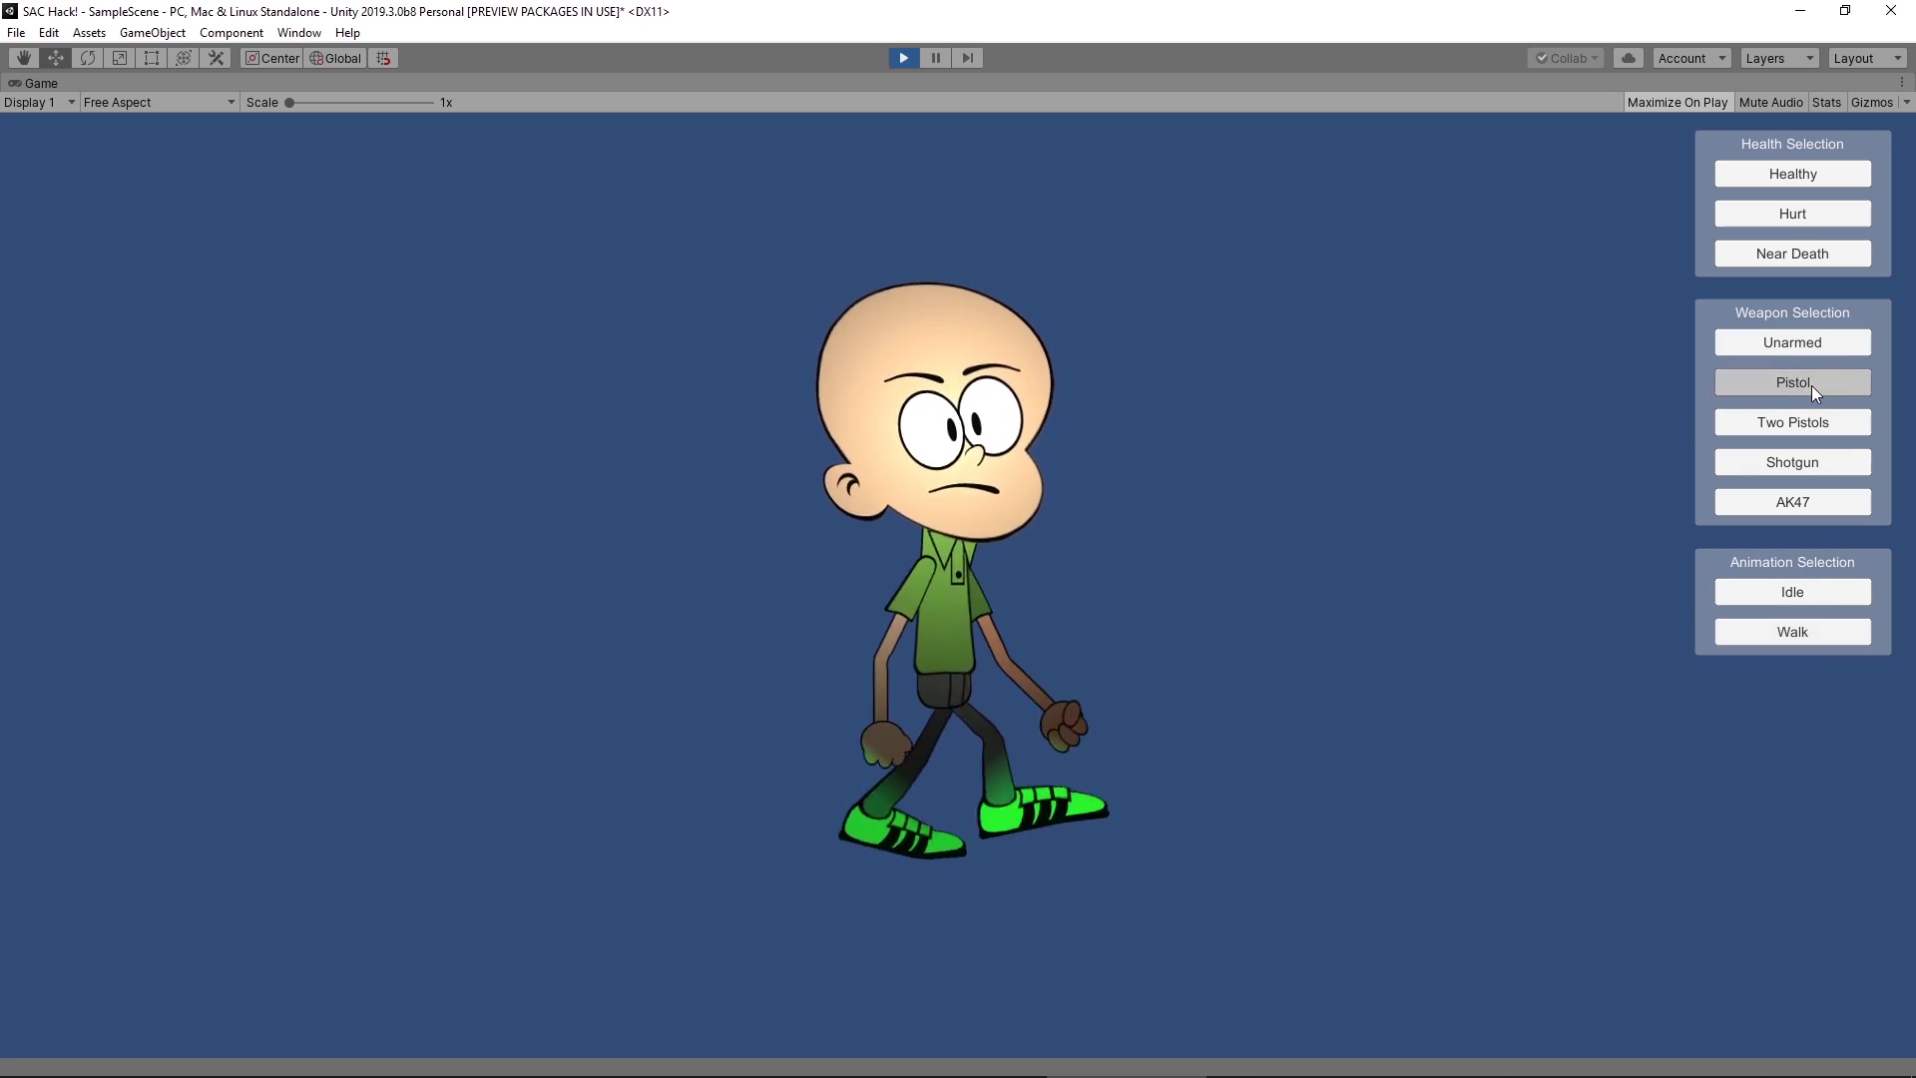
pyautogui.click(1813, 419)
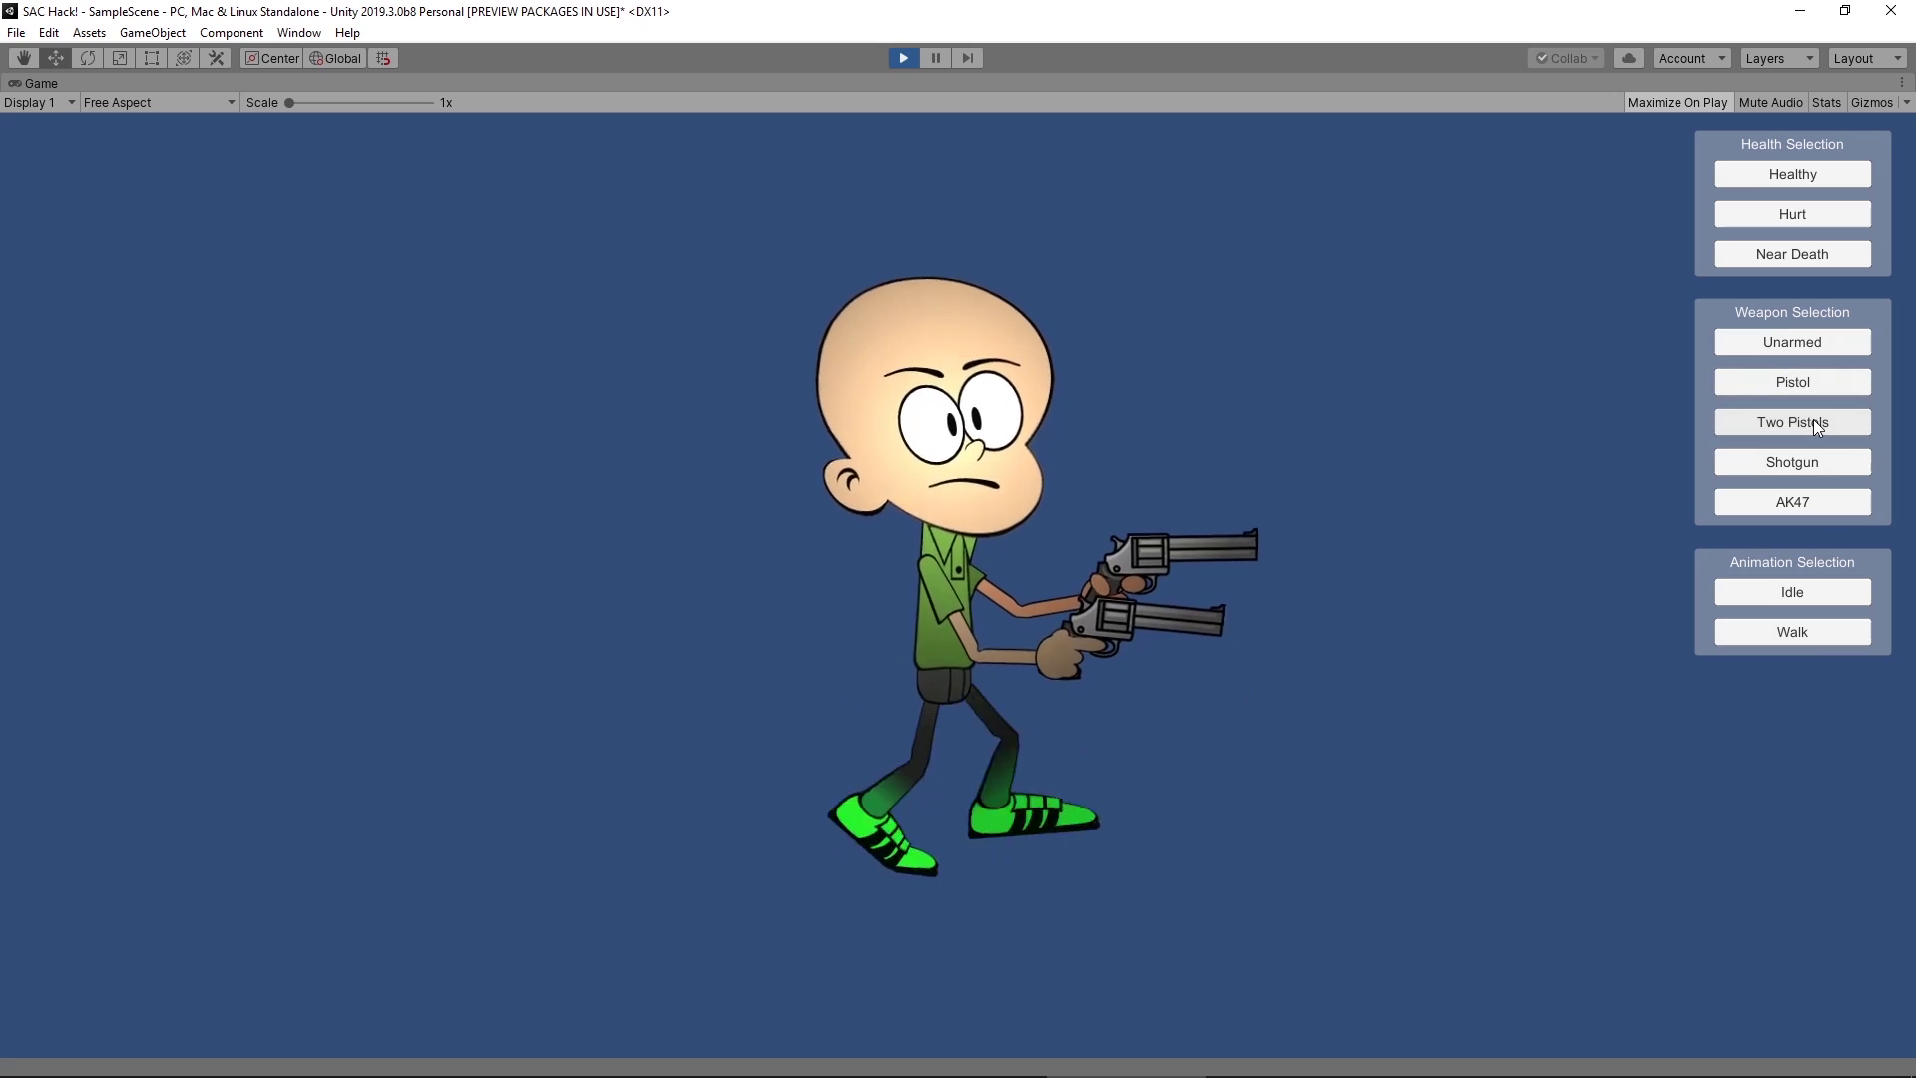
# - Switch the character to the shotgun and AK47, then show the hurt and near-death faces
pyautogui.click(1822, 461)
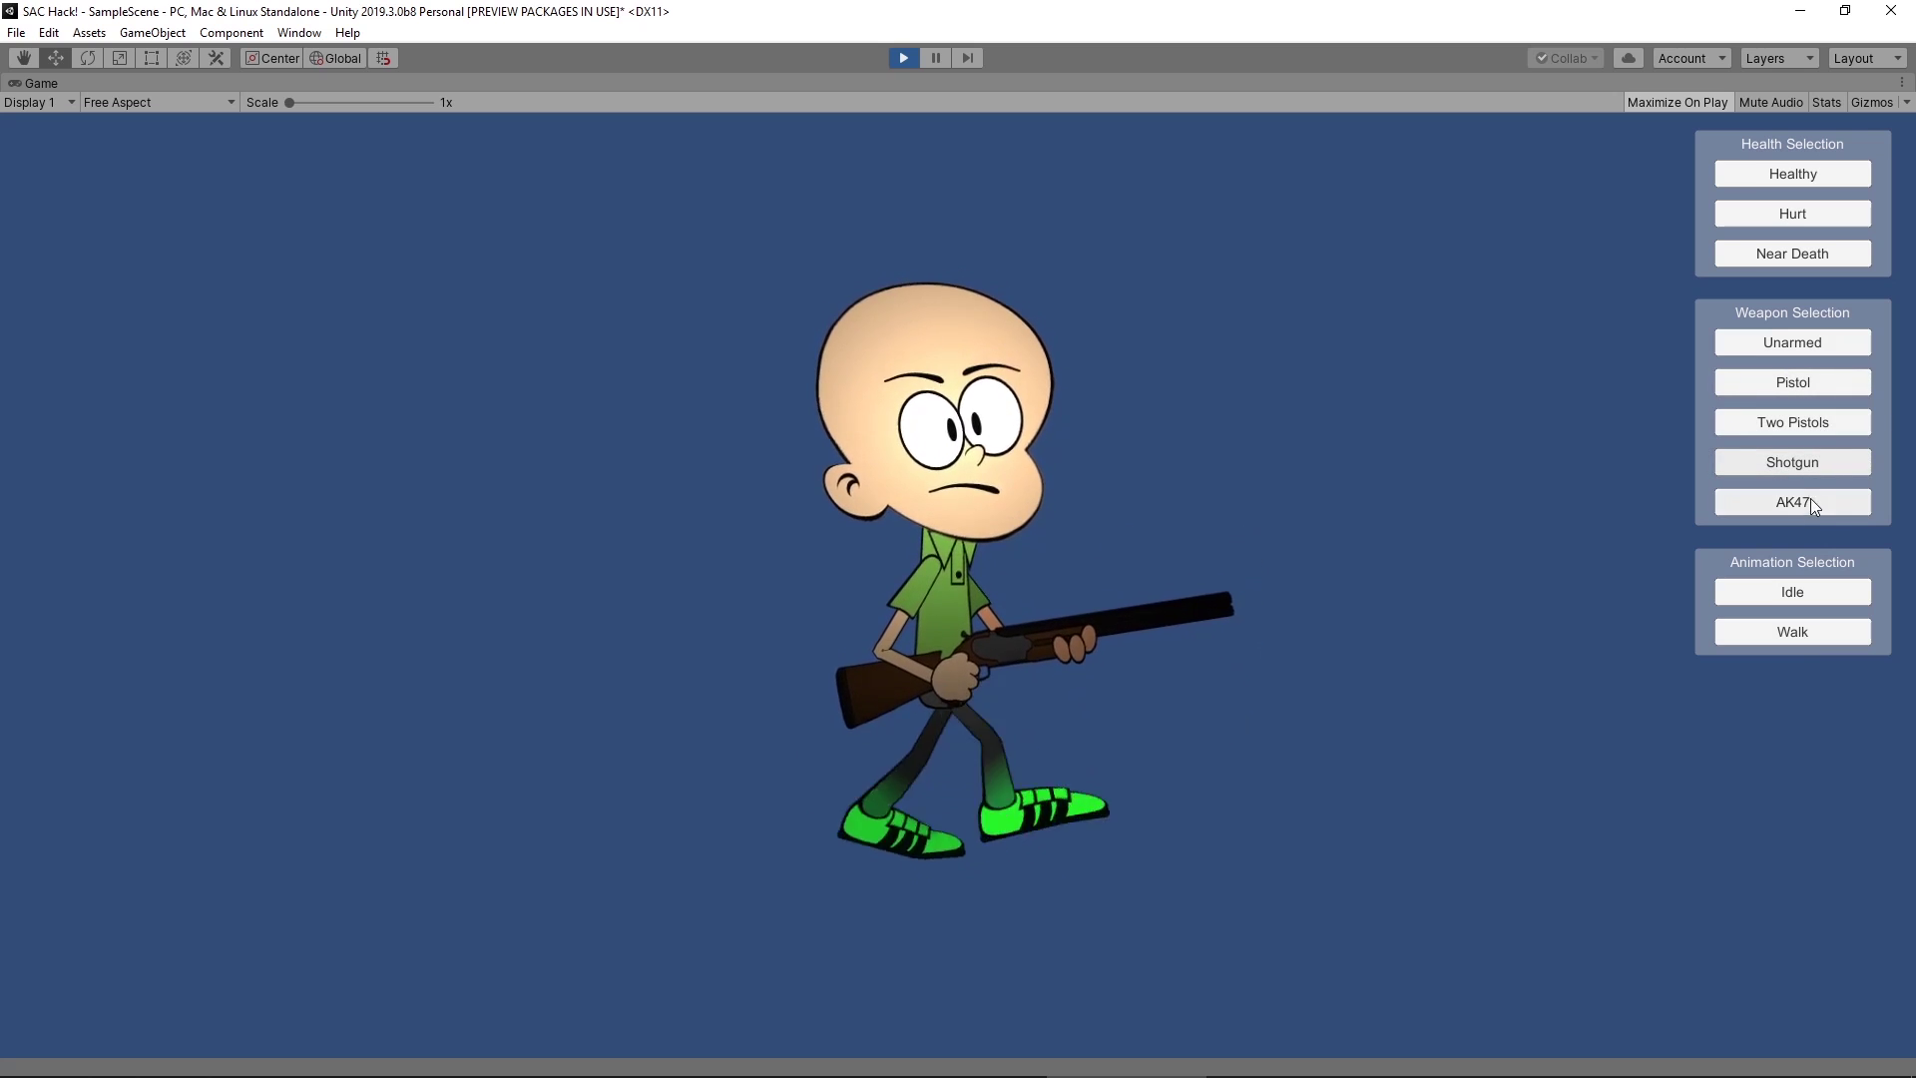
pyautogui.click(1811, 503)
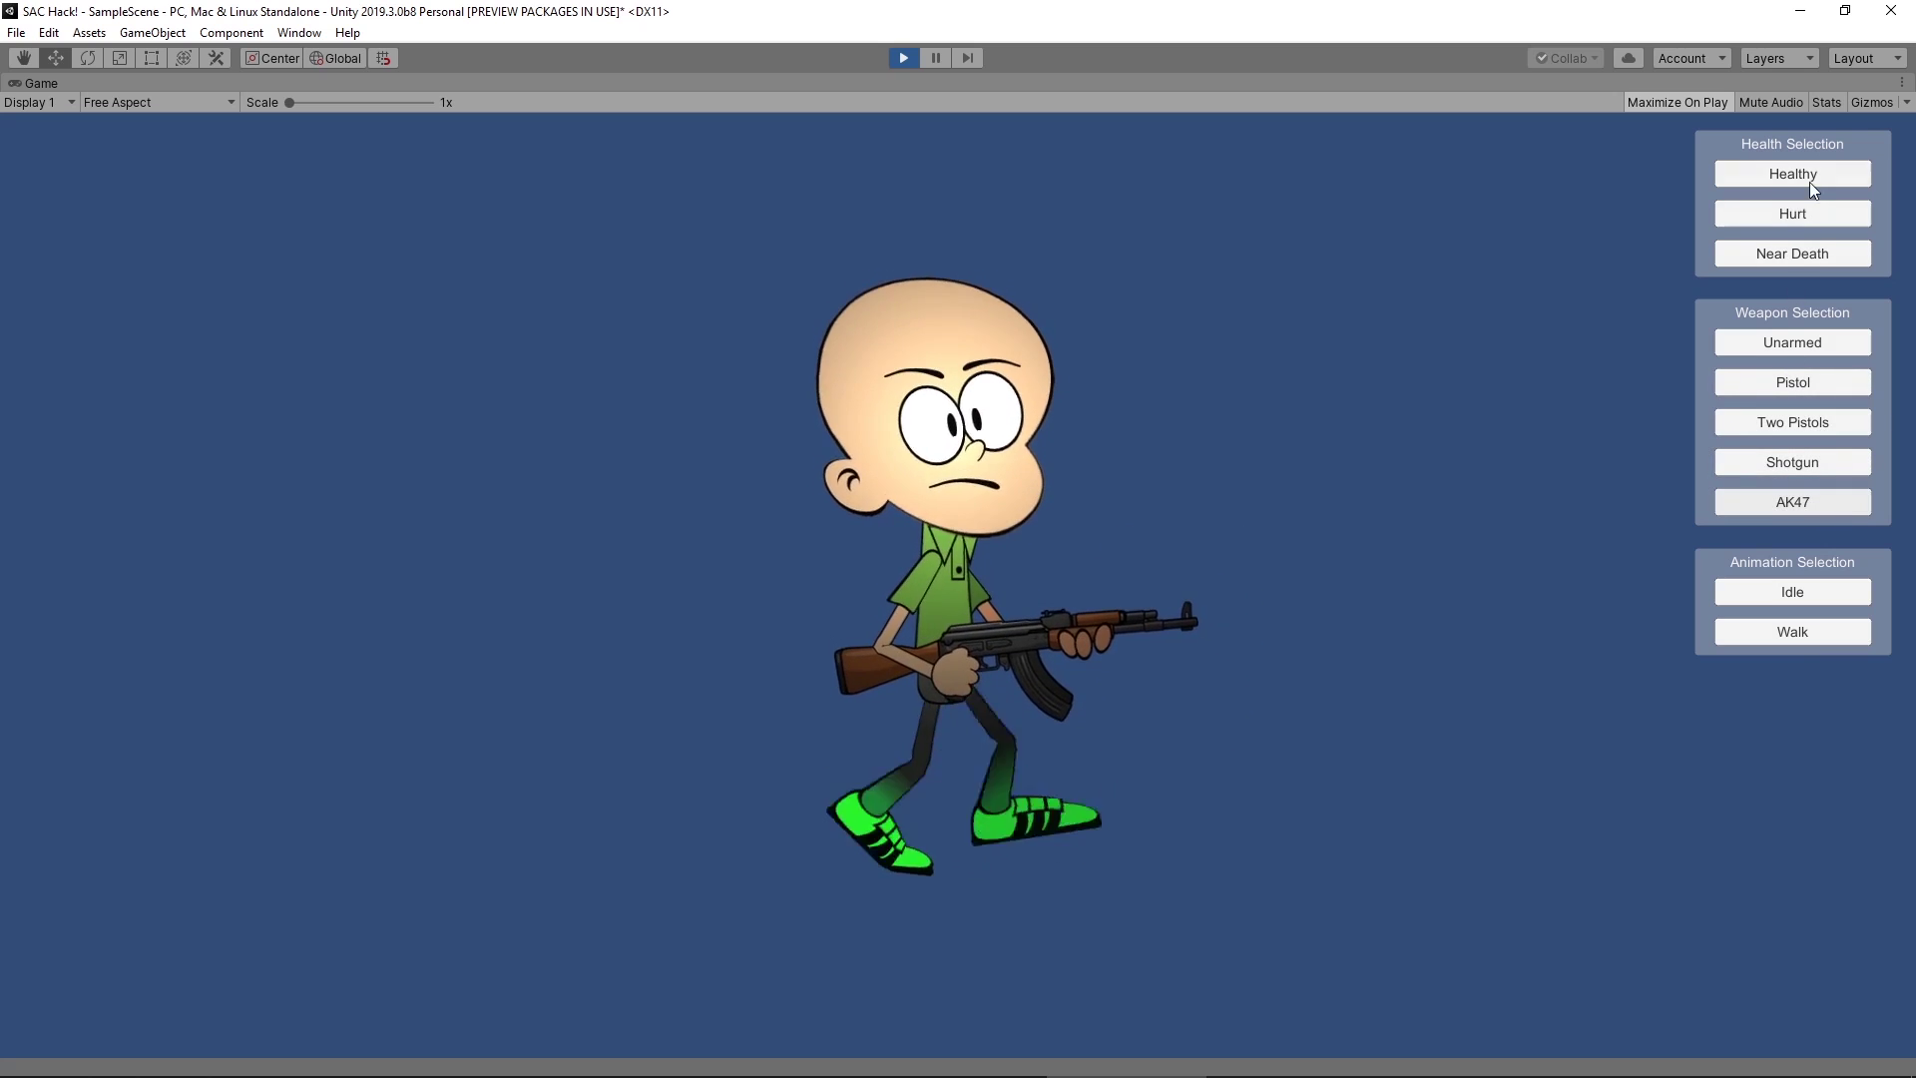
pyautogui.click(1806, 214)
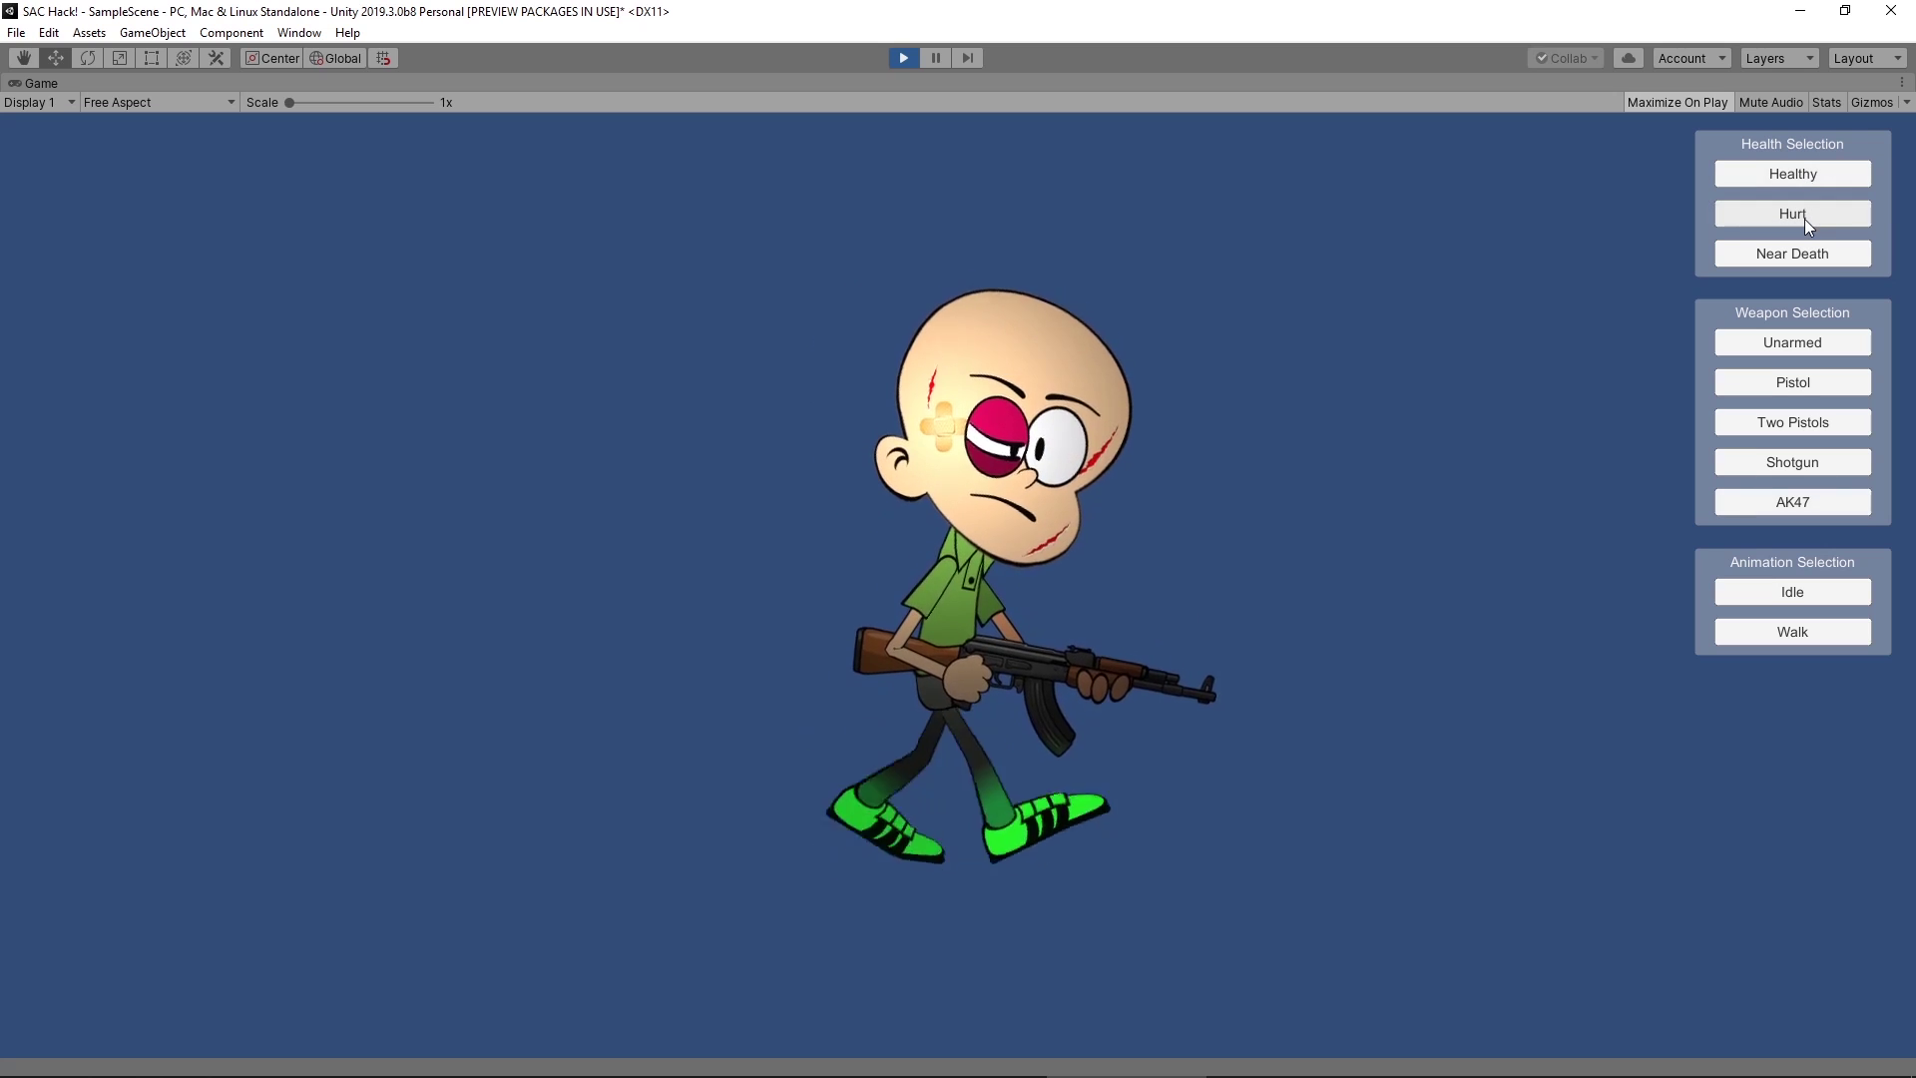
pyautogui.click(1805, 251)
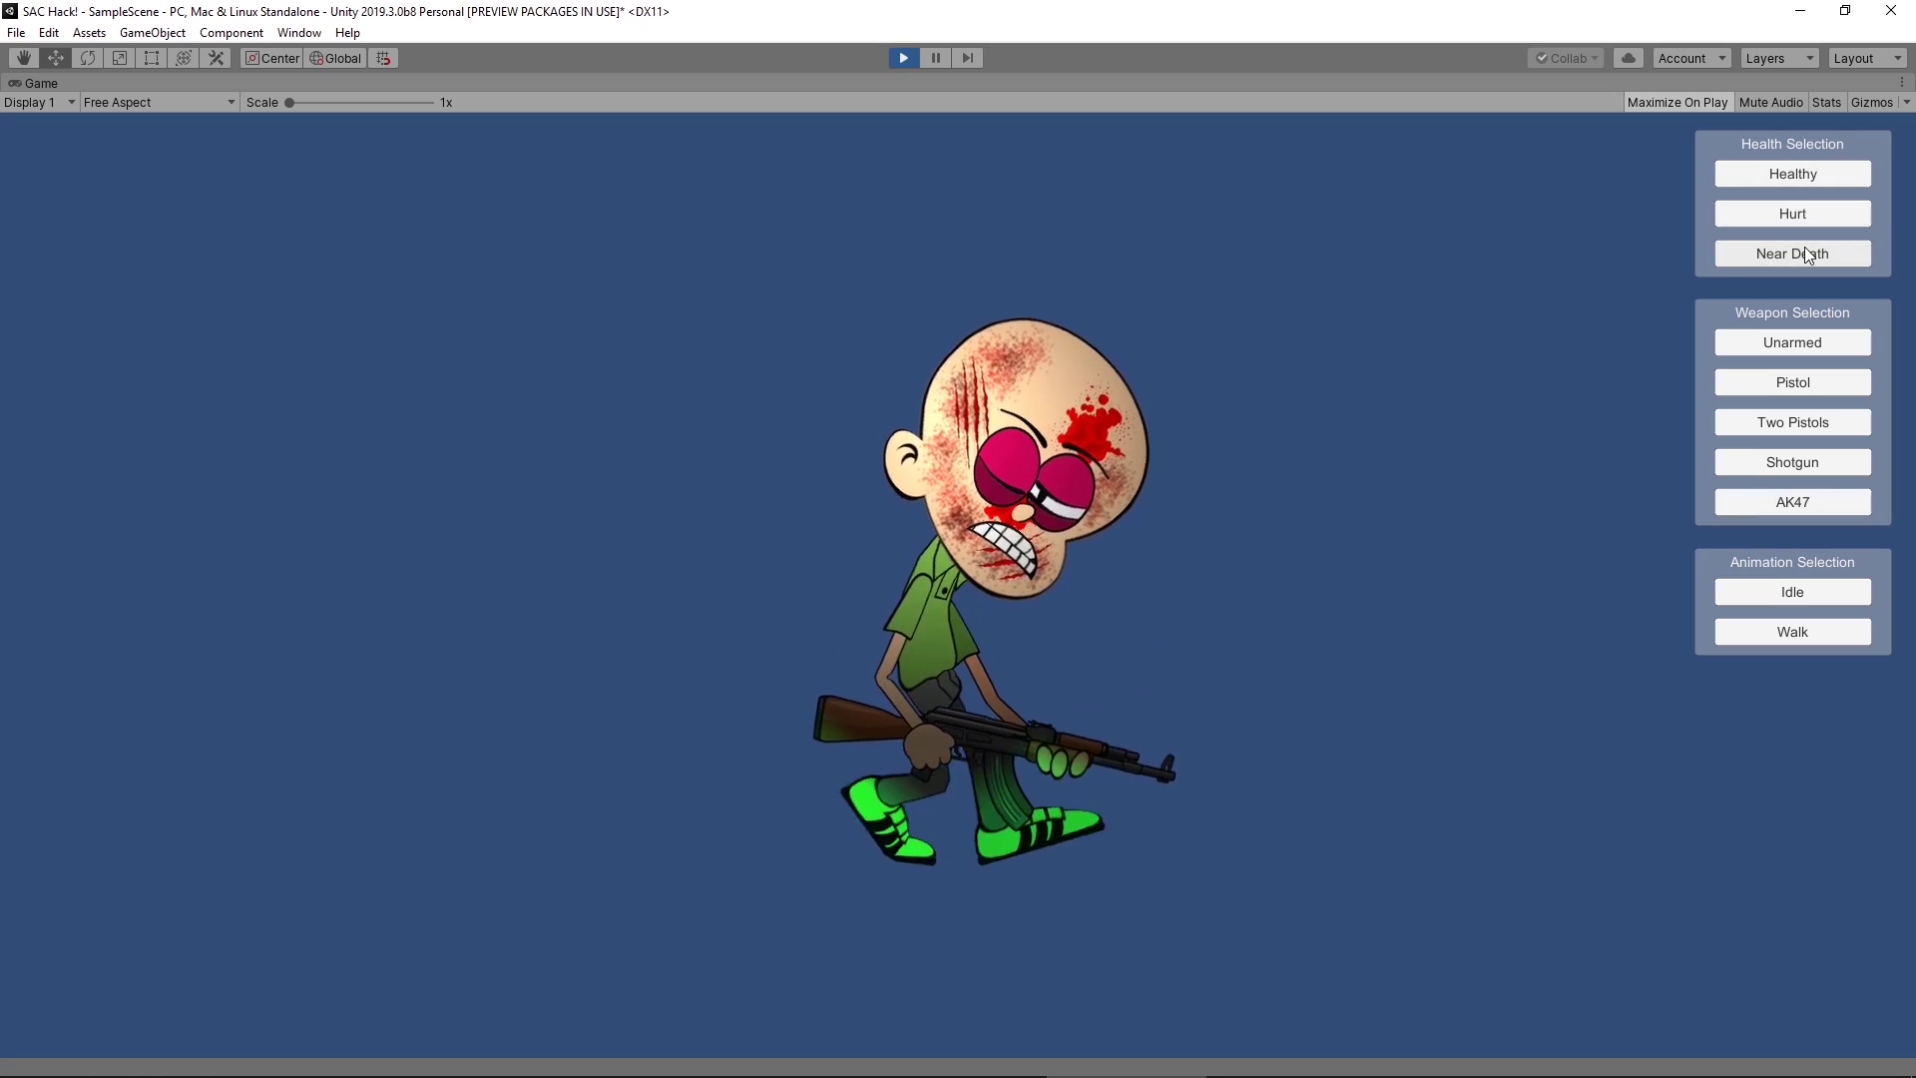